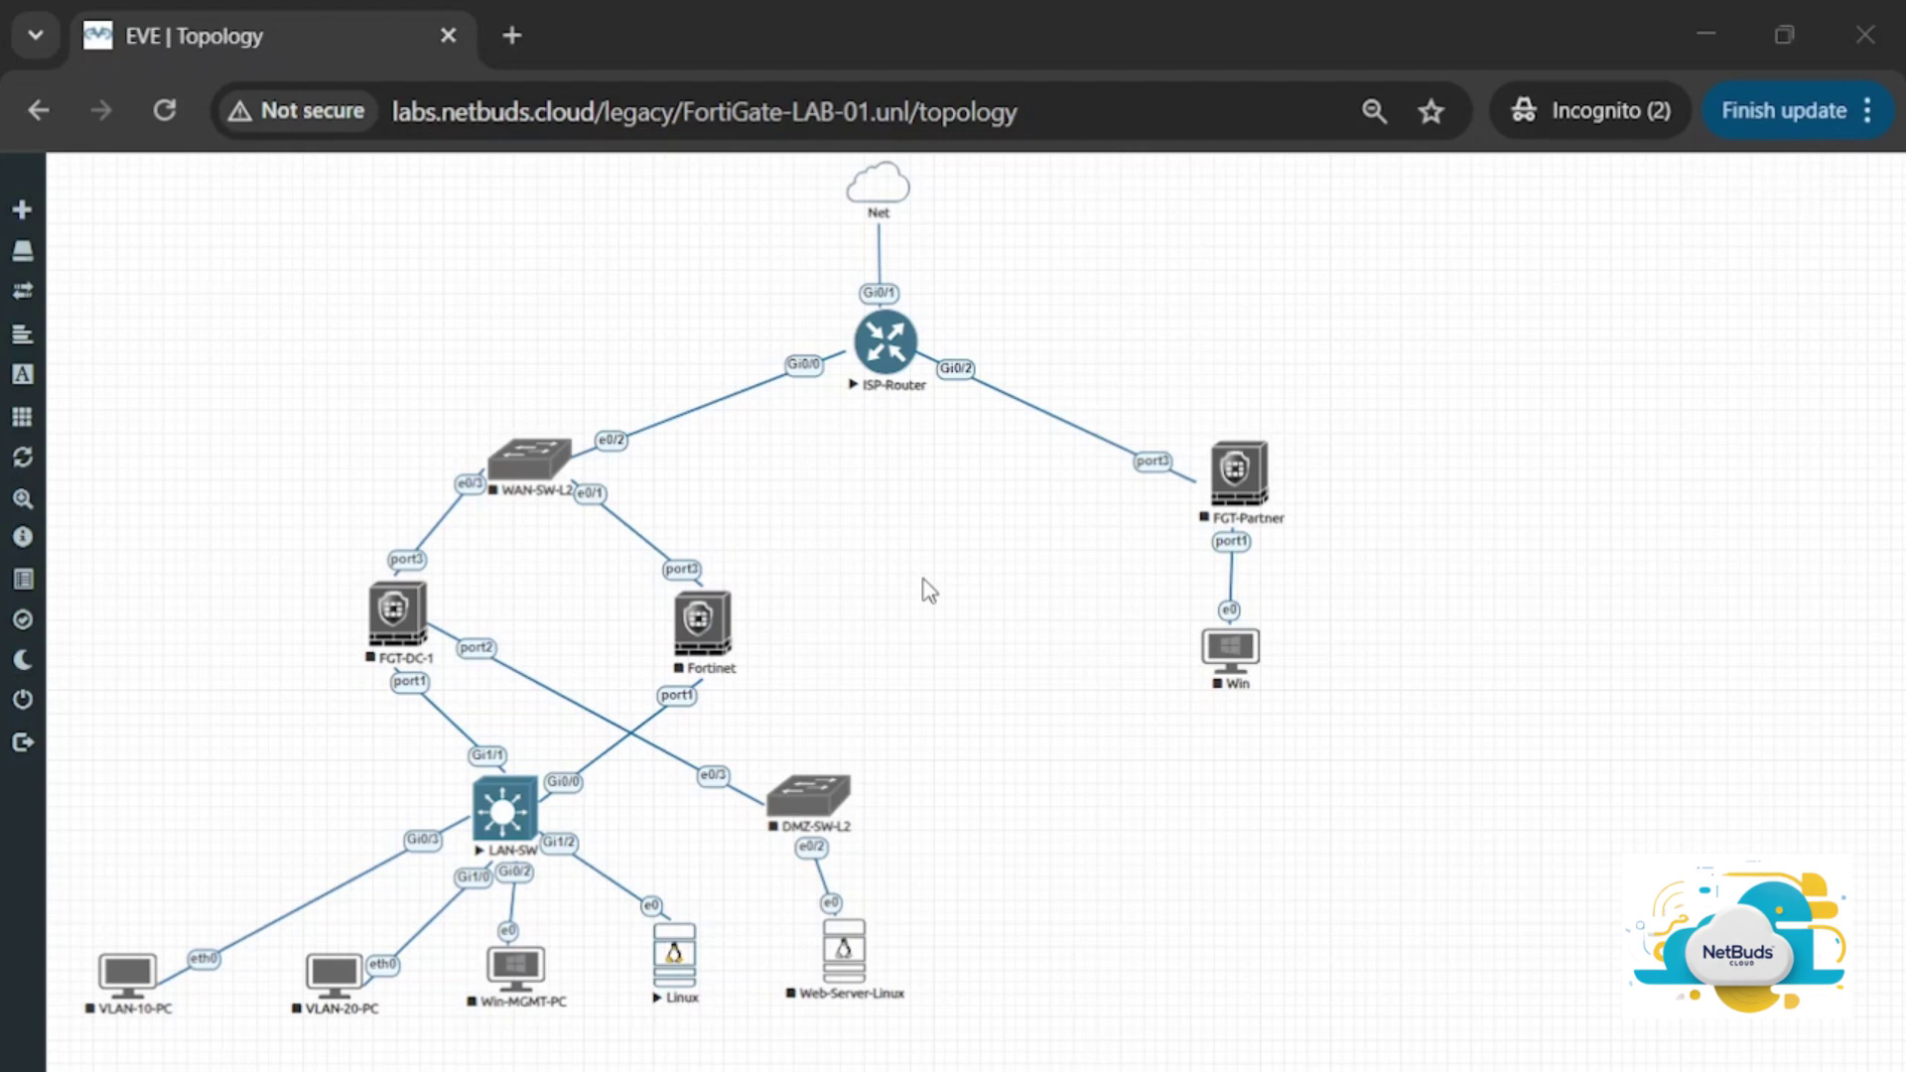
Step: Add a Fortinet FortiGate node using the fortinet-FGT-v7-build2731 image
{"action": "right_click", "coordinate": [928, 590]}
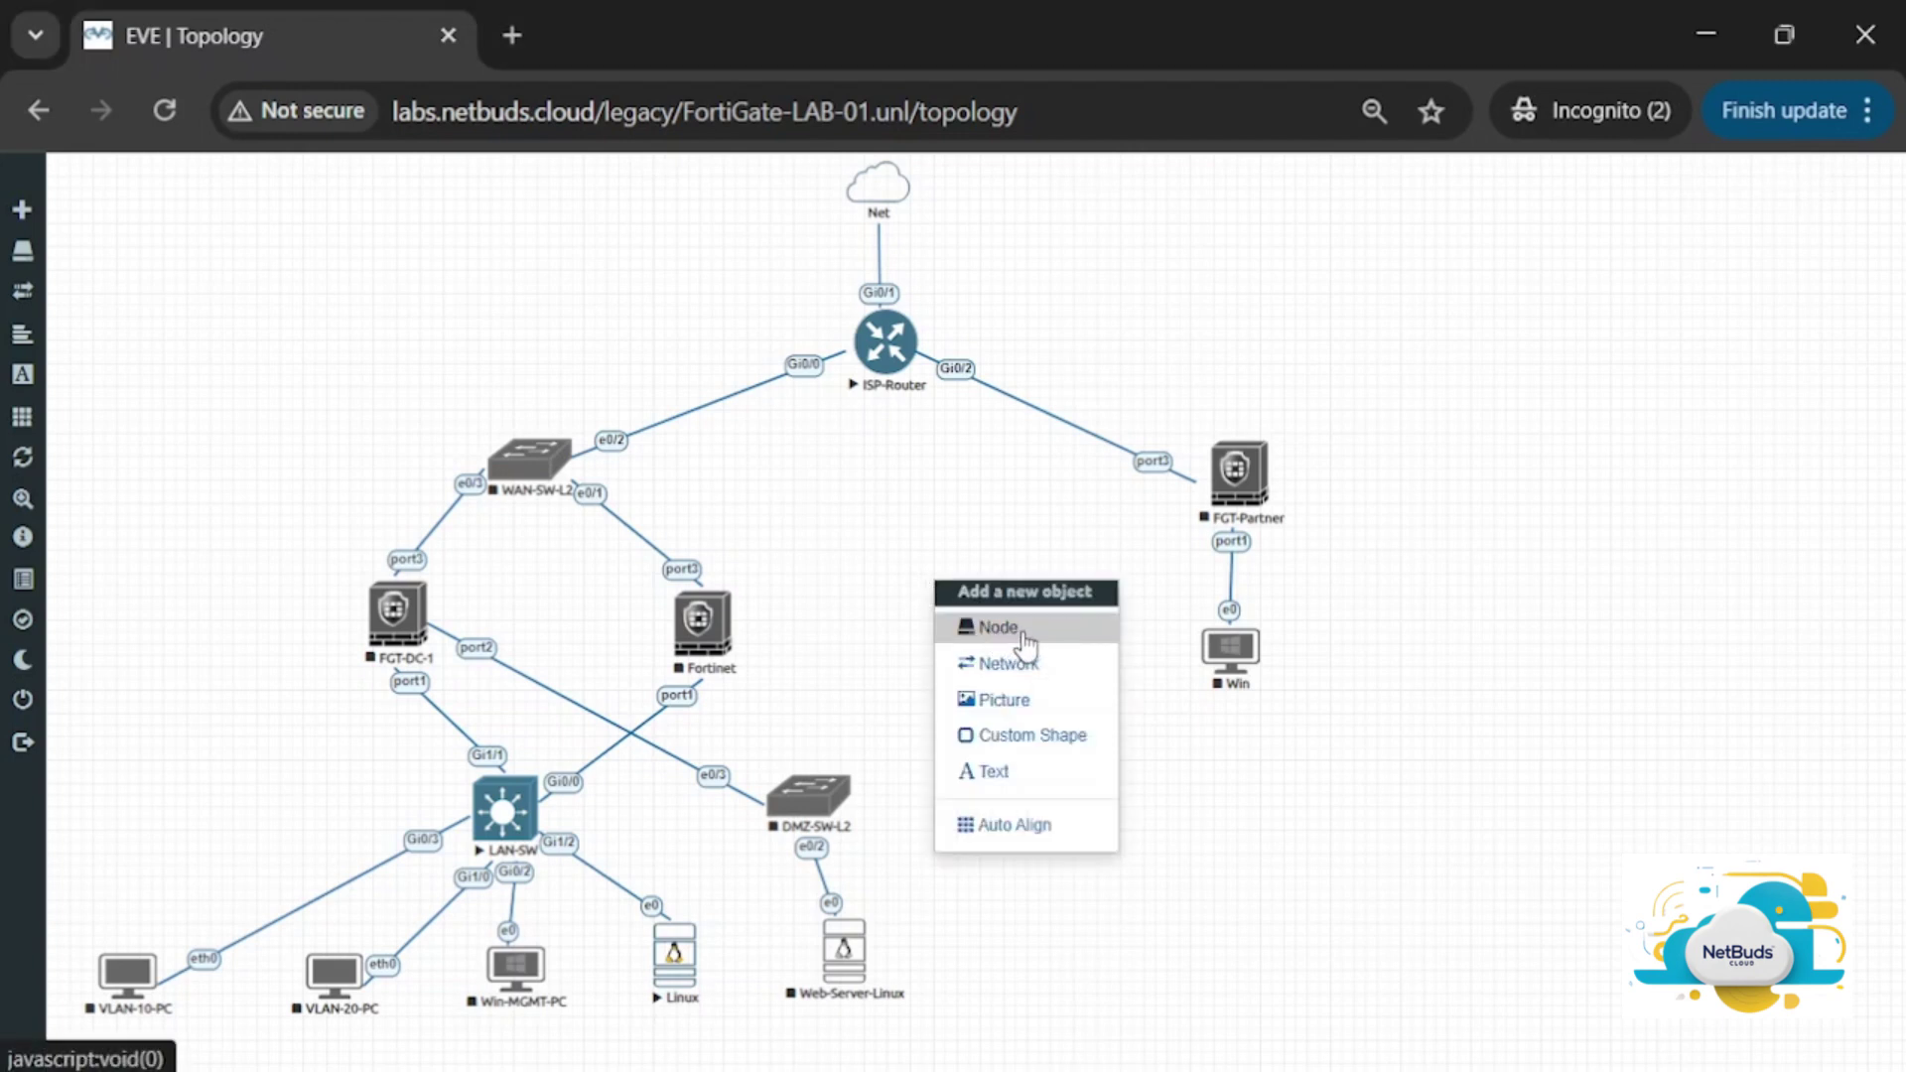
{"action": "left_click", "coordinate": [1026, 636]}
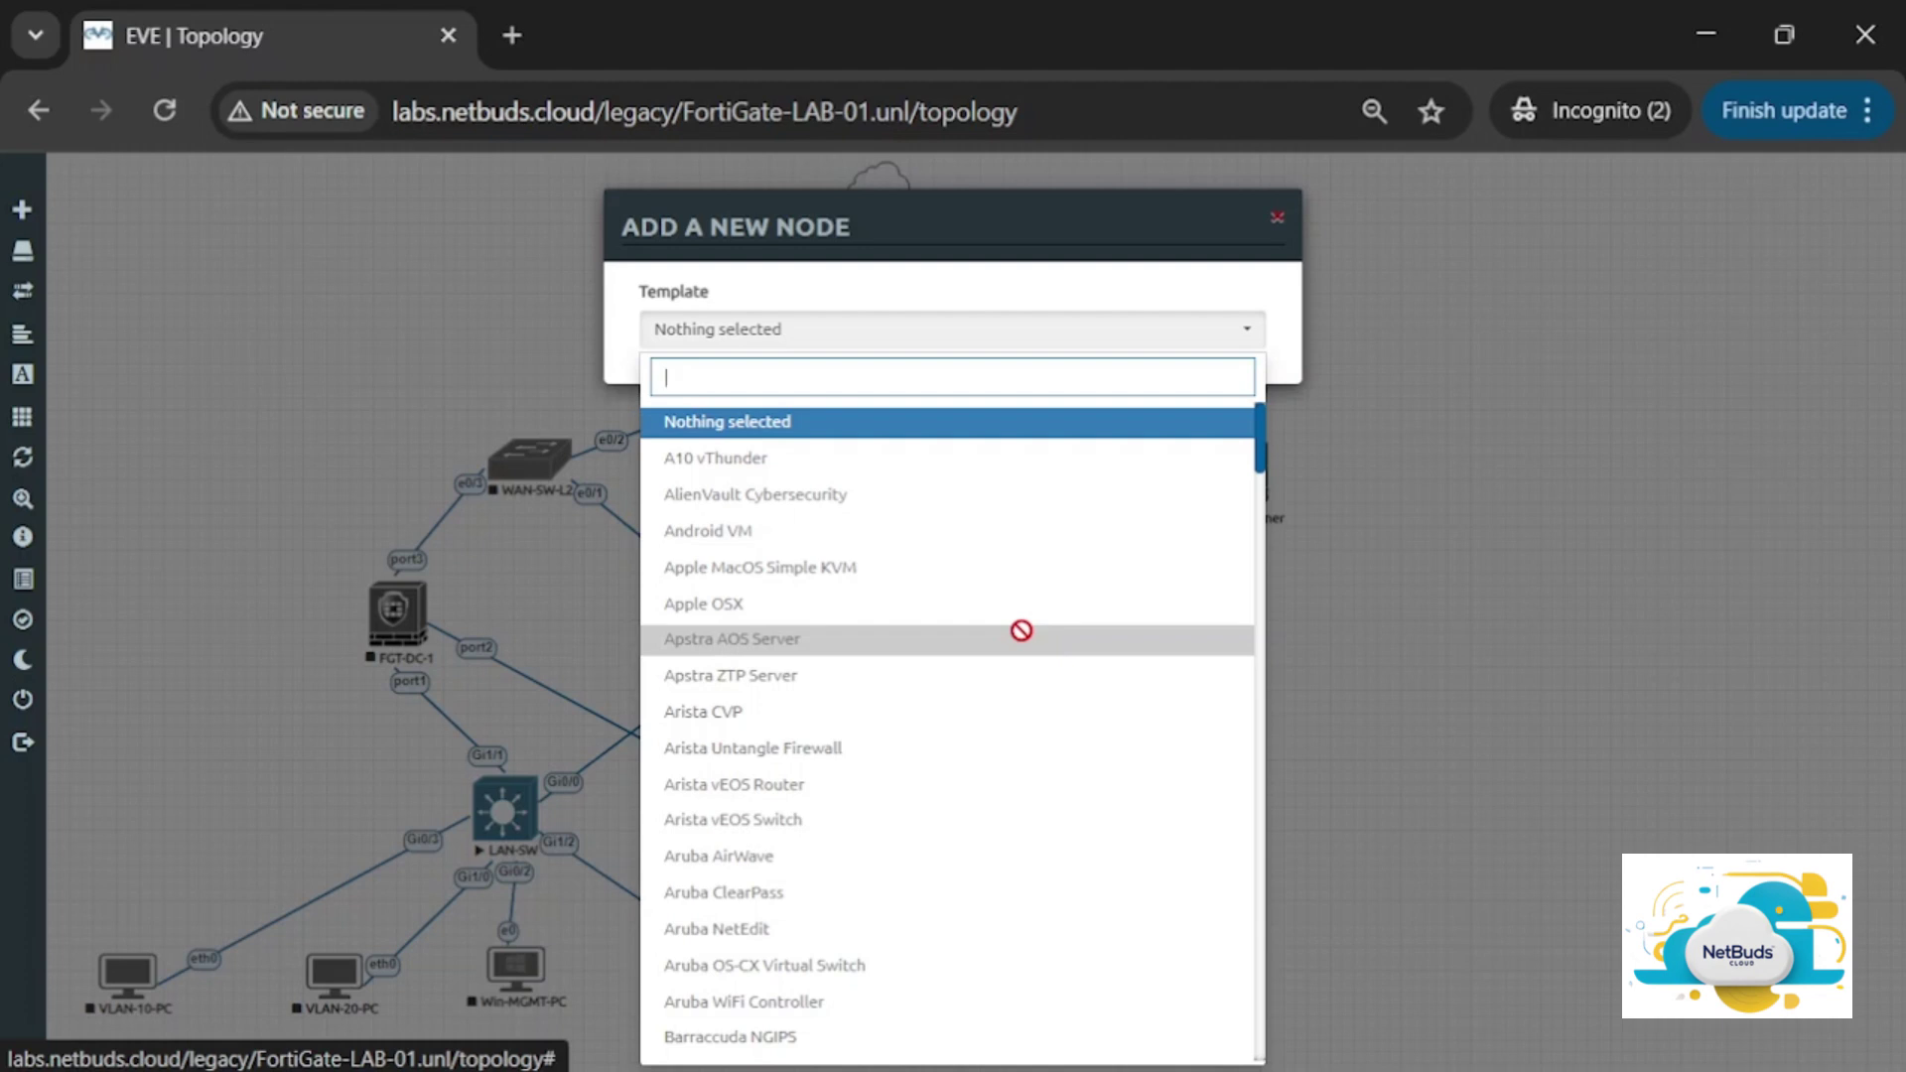
{"action": "type", "text": "fort"}
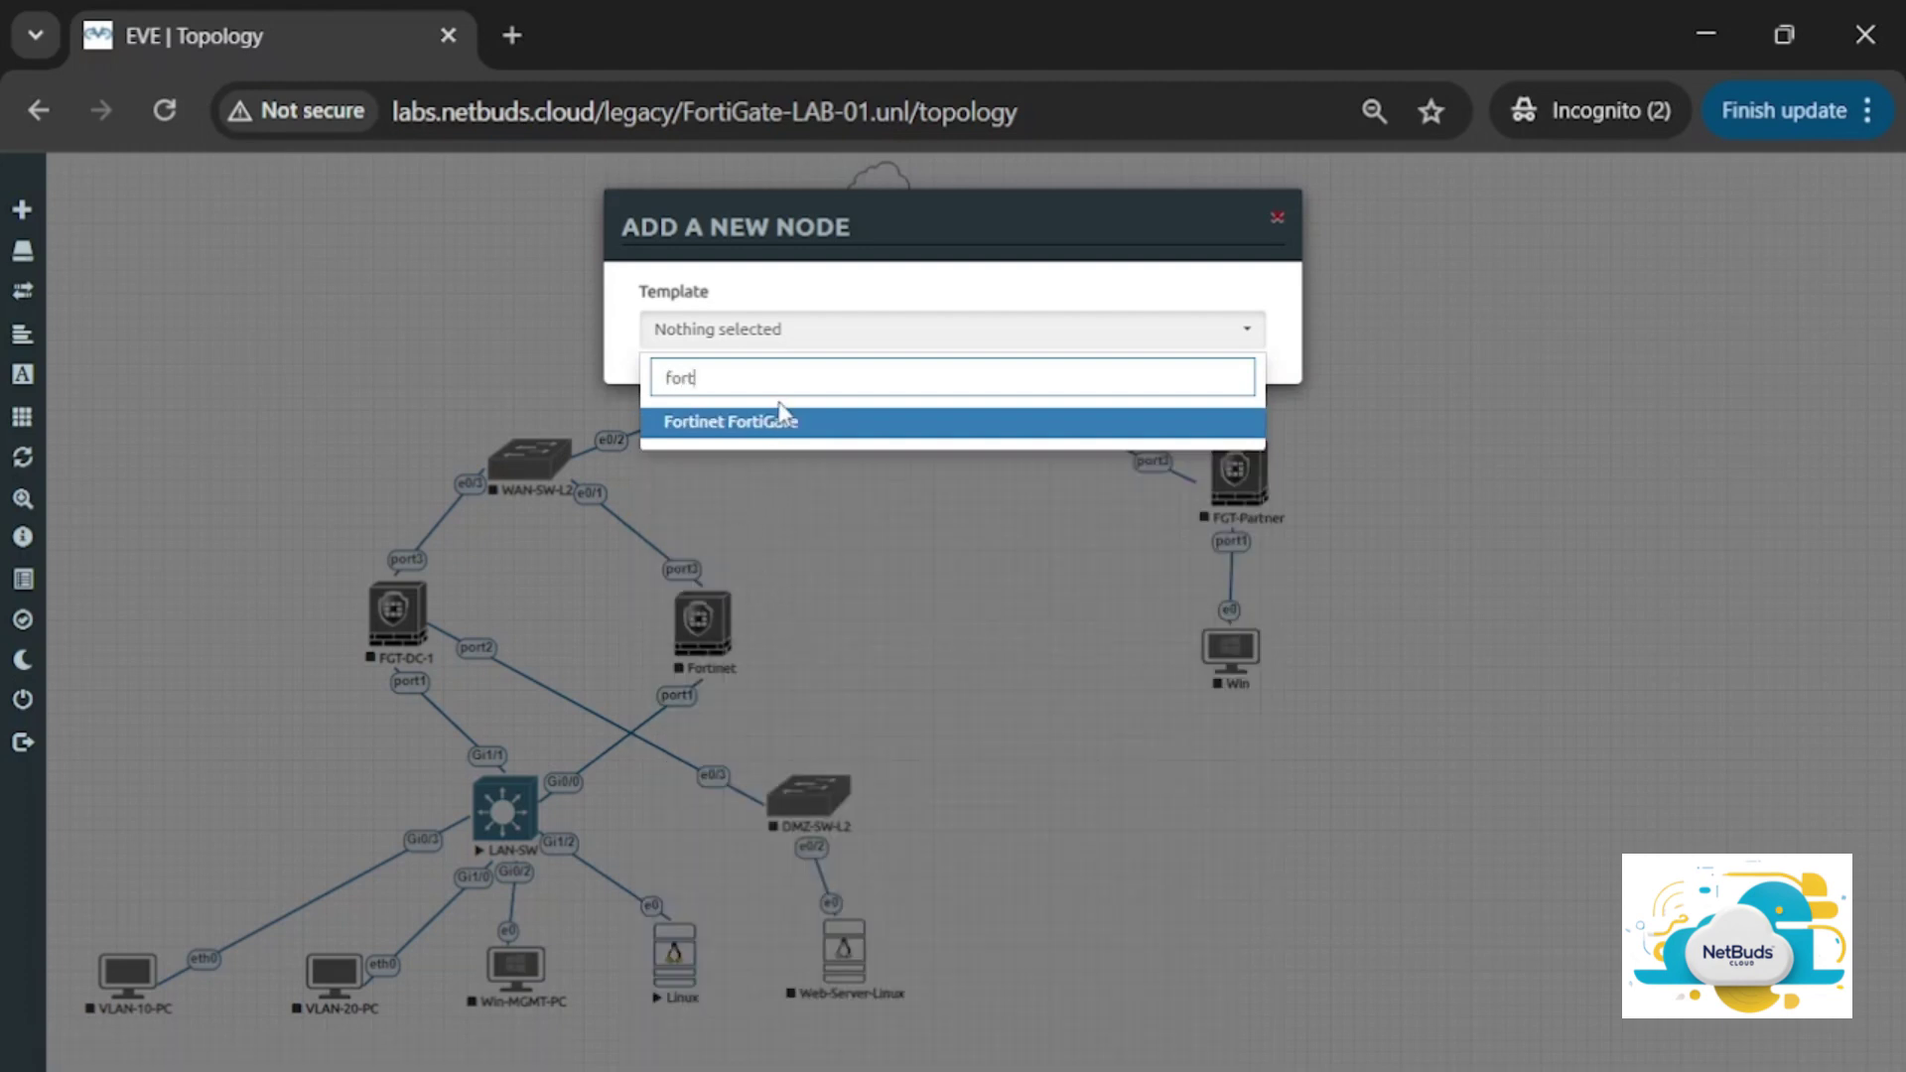
{"action": "left_click", "coordinate": [782, 421]}
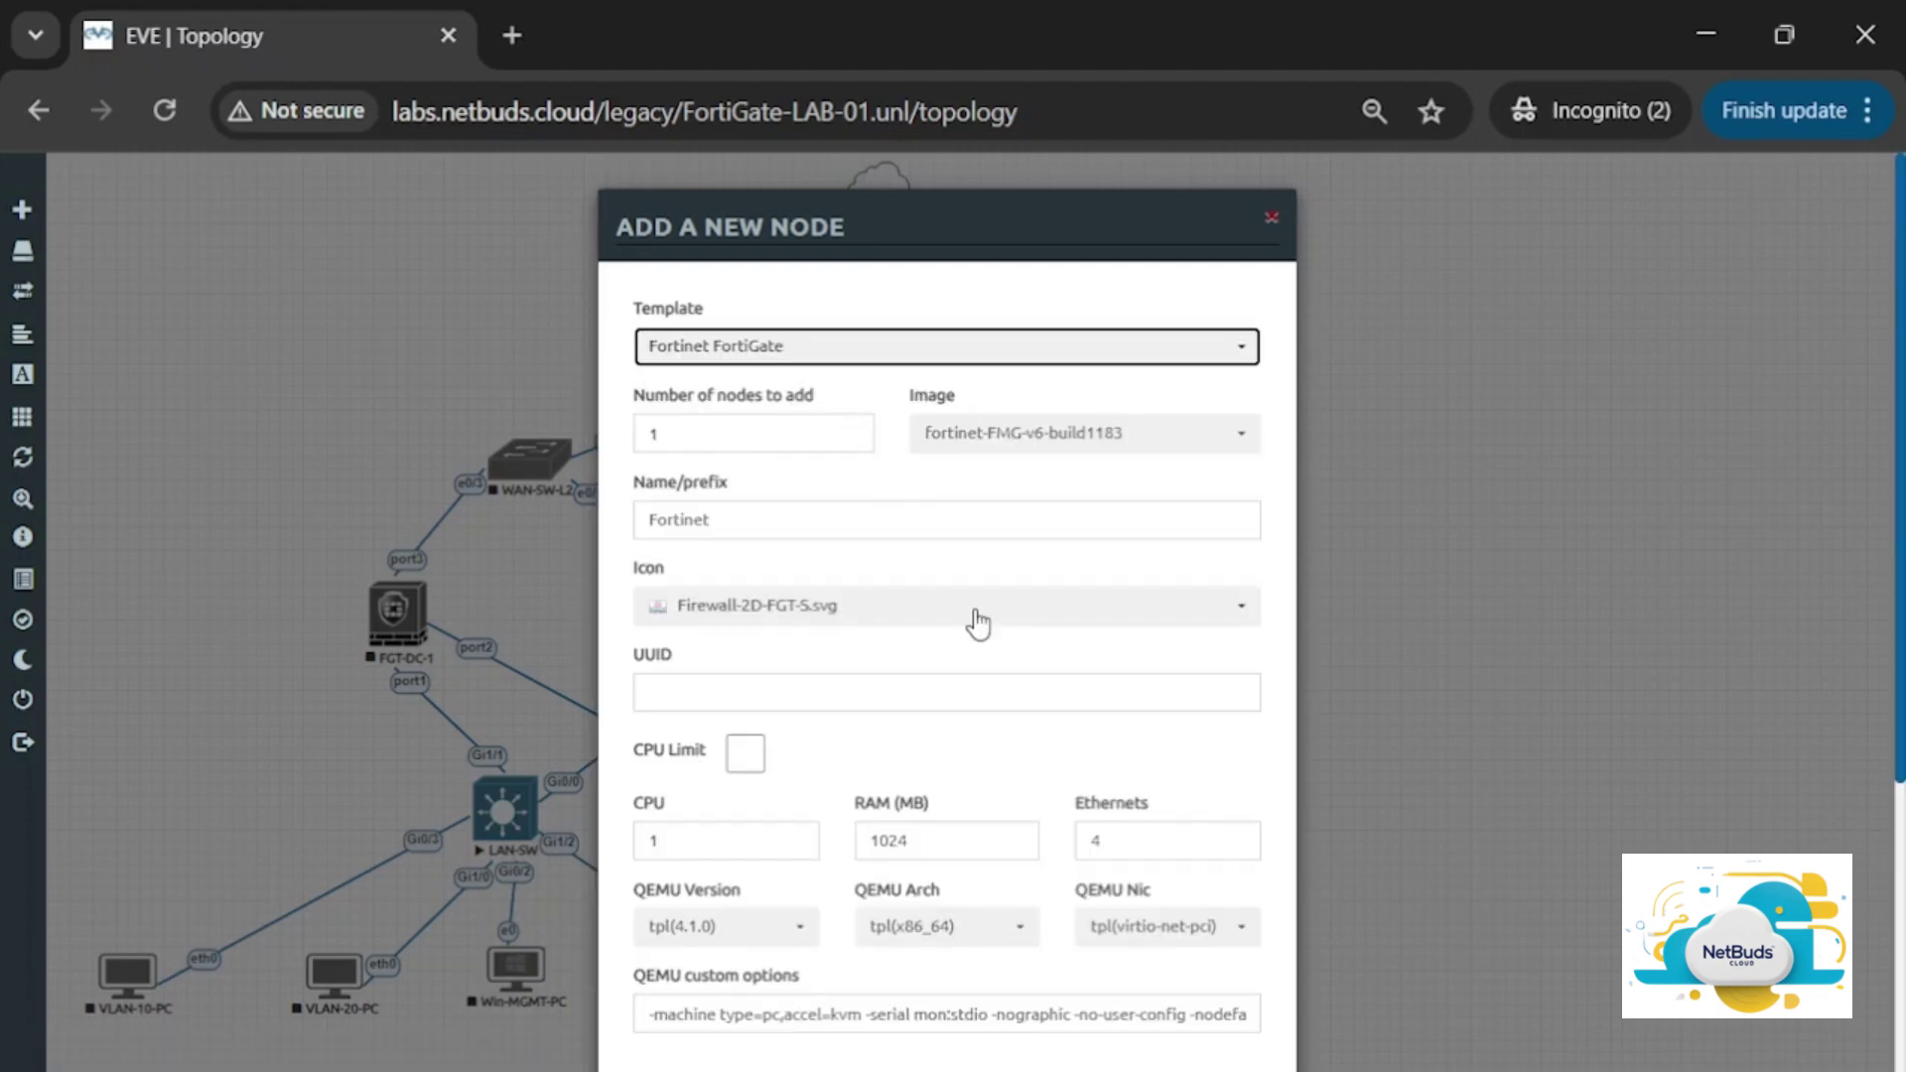
{"action": "left_click", "coordinate": [1079, 437]}
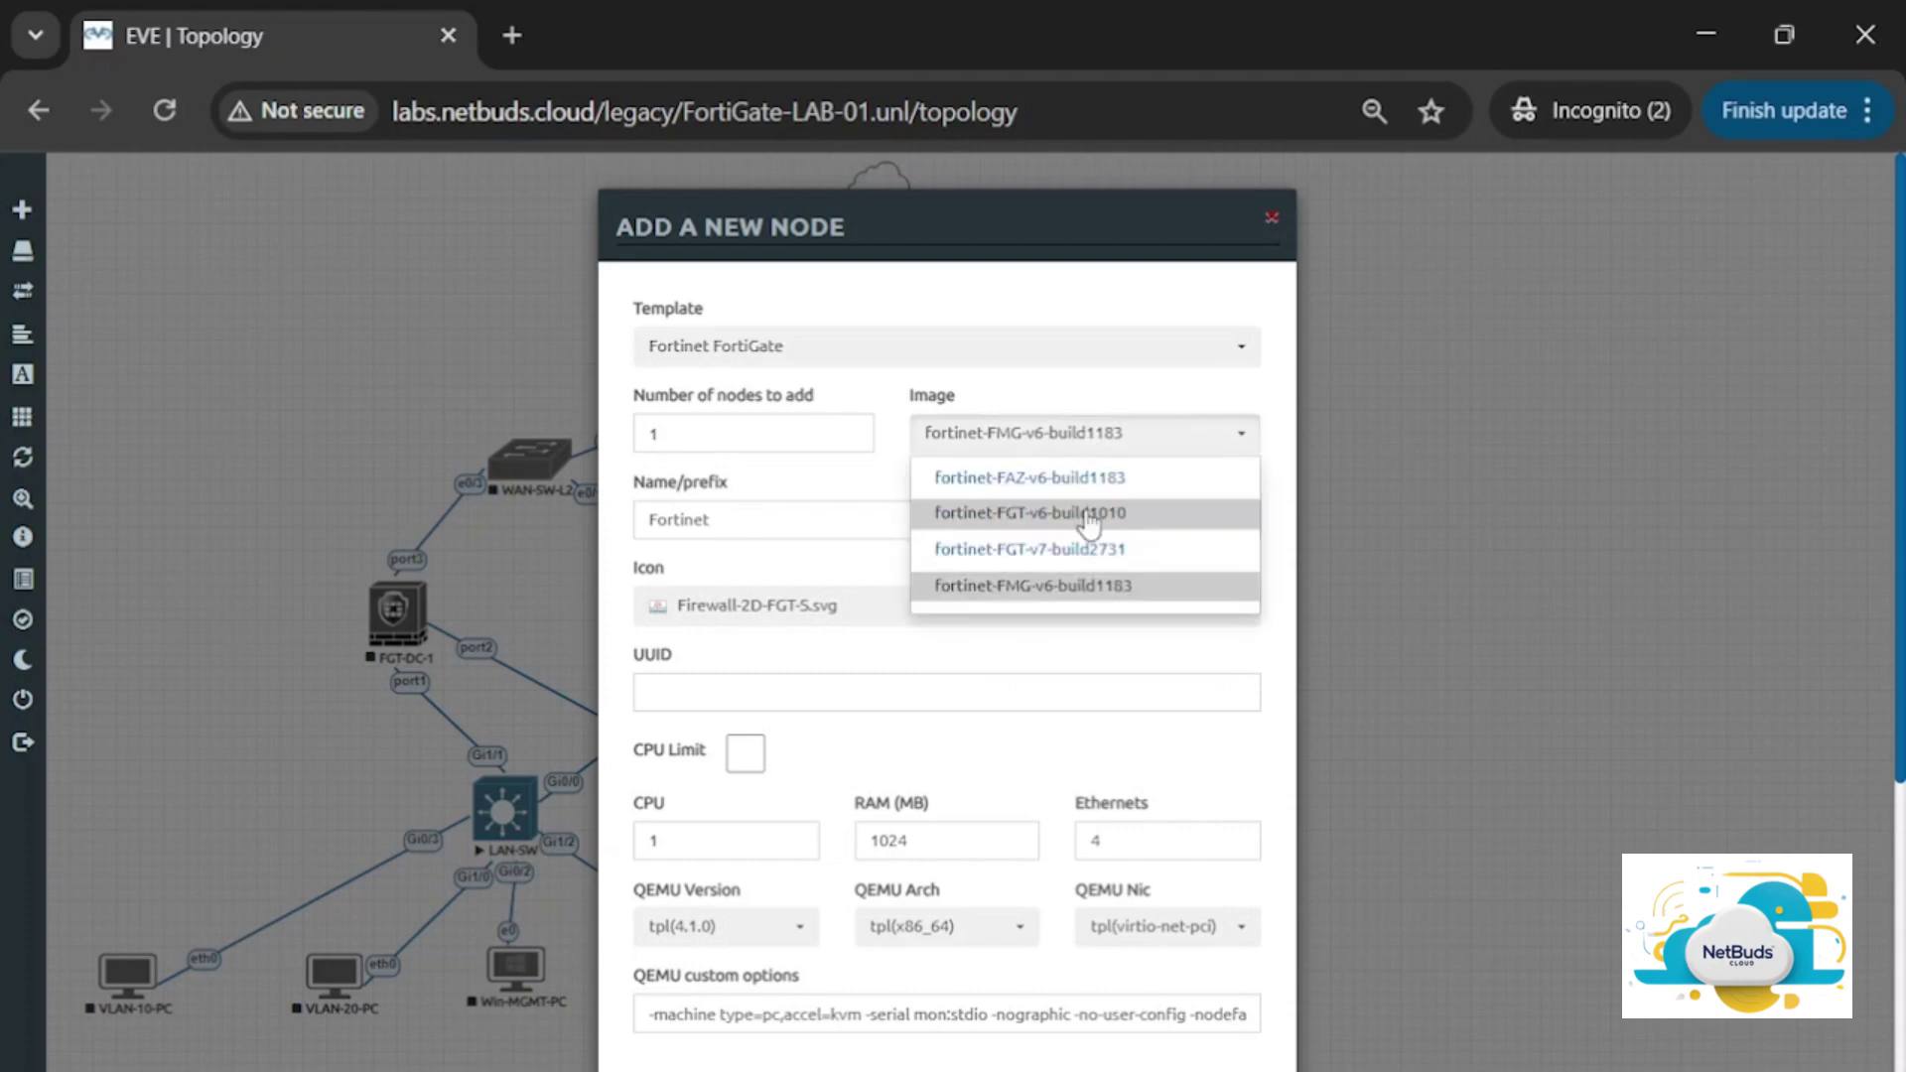
{"action": "left_click", "coordinate": [1111, 550]}
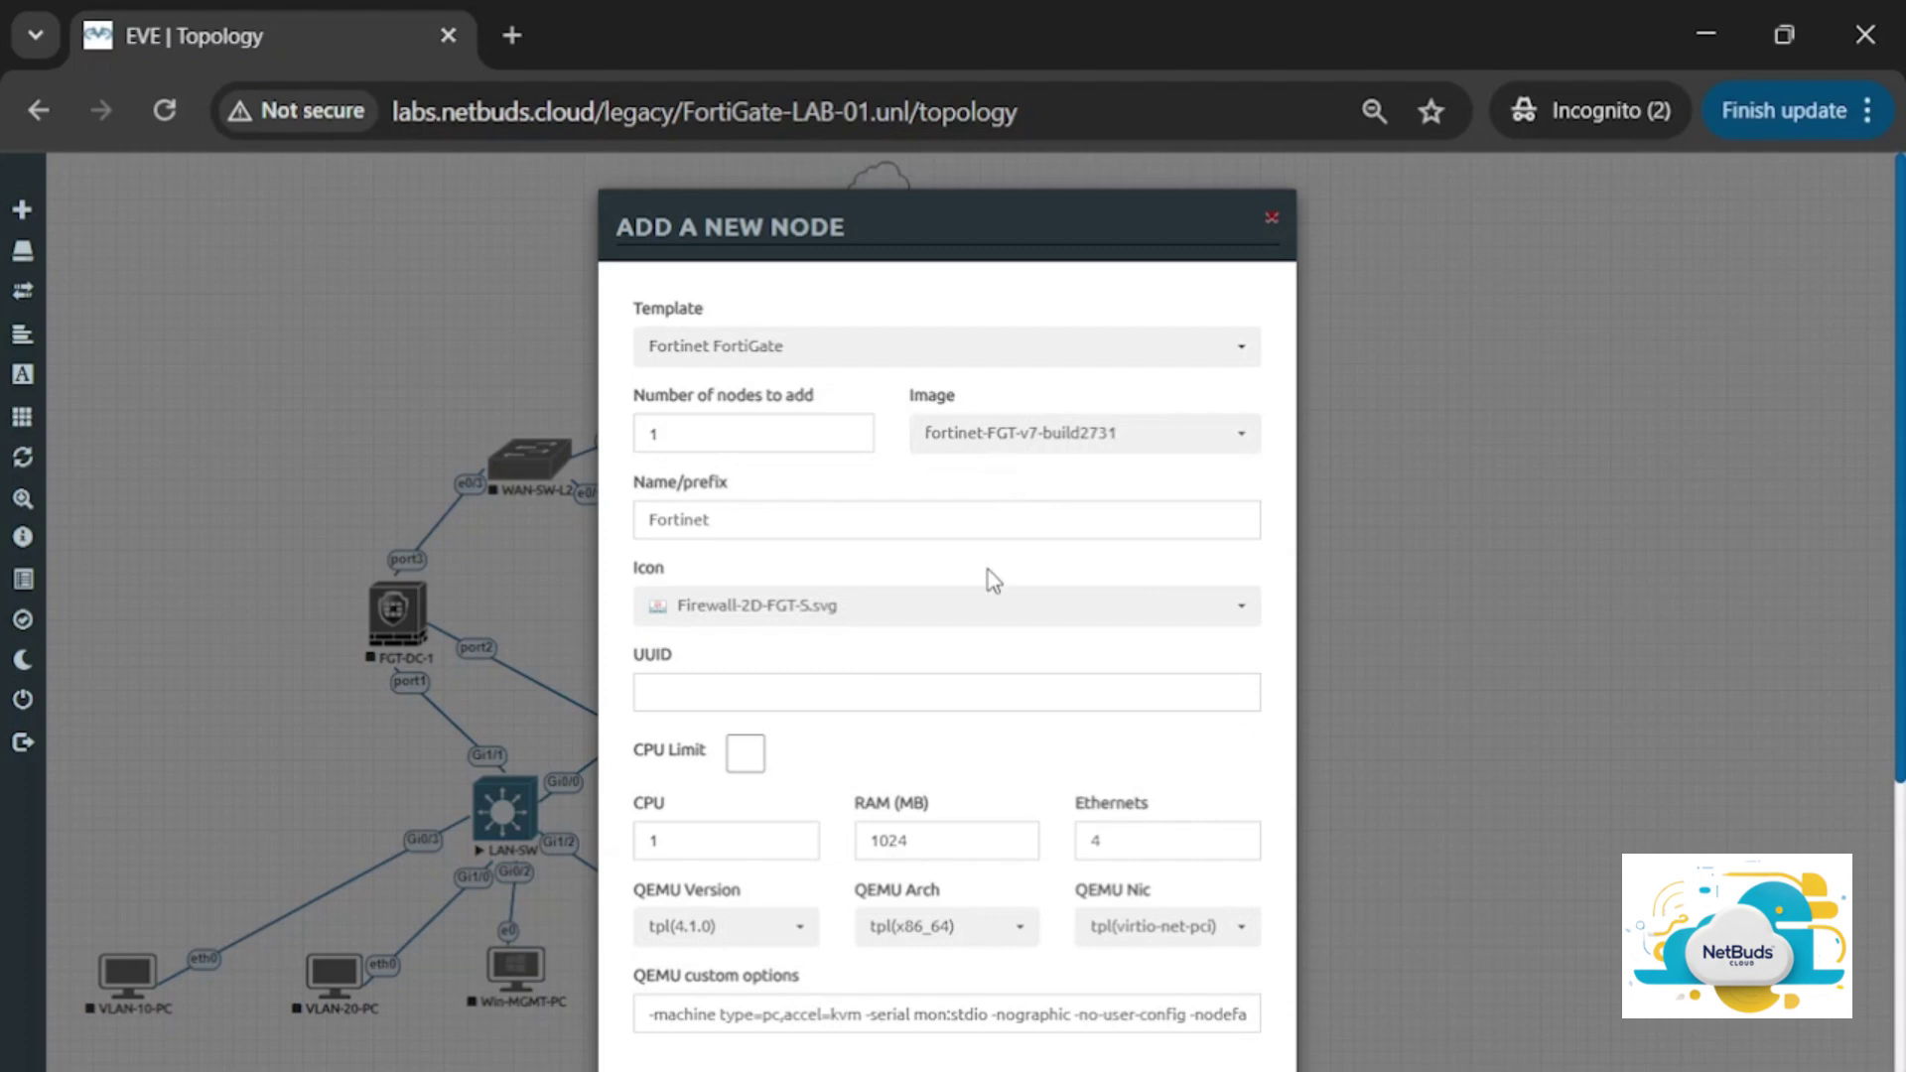
Step: Give the node 2 CPUs and 2048 MB of RAM
{"action": "scroll", "coordinate": [987, 570], "scroll_direction": "down", "scroll_amount": 2}
{"action": "left_click", "coordinate": [738, 681]}
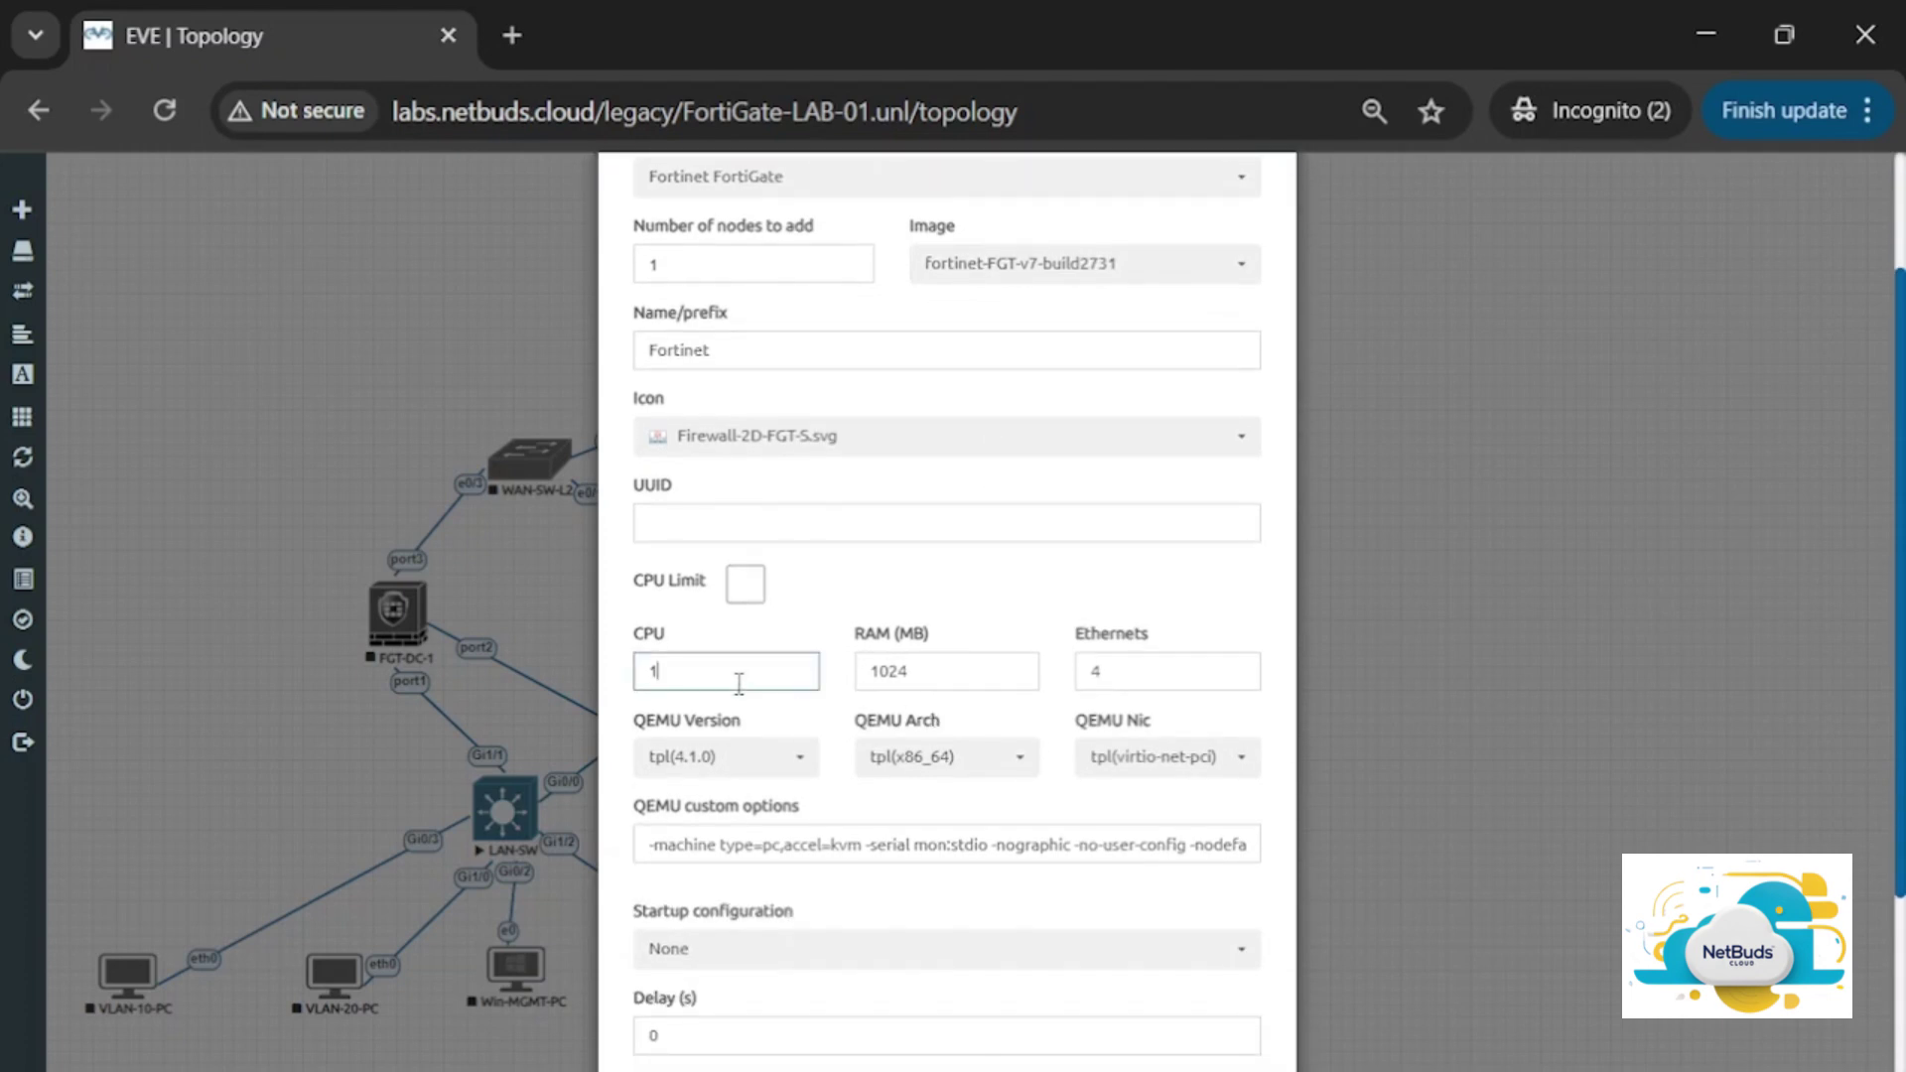
{"action": "key", "text": "BackSpace"}
{"action": "type", "text": "2"}
{"action": "key", "text": "Tab"}
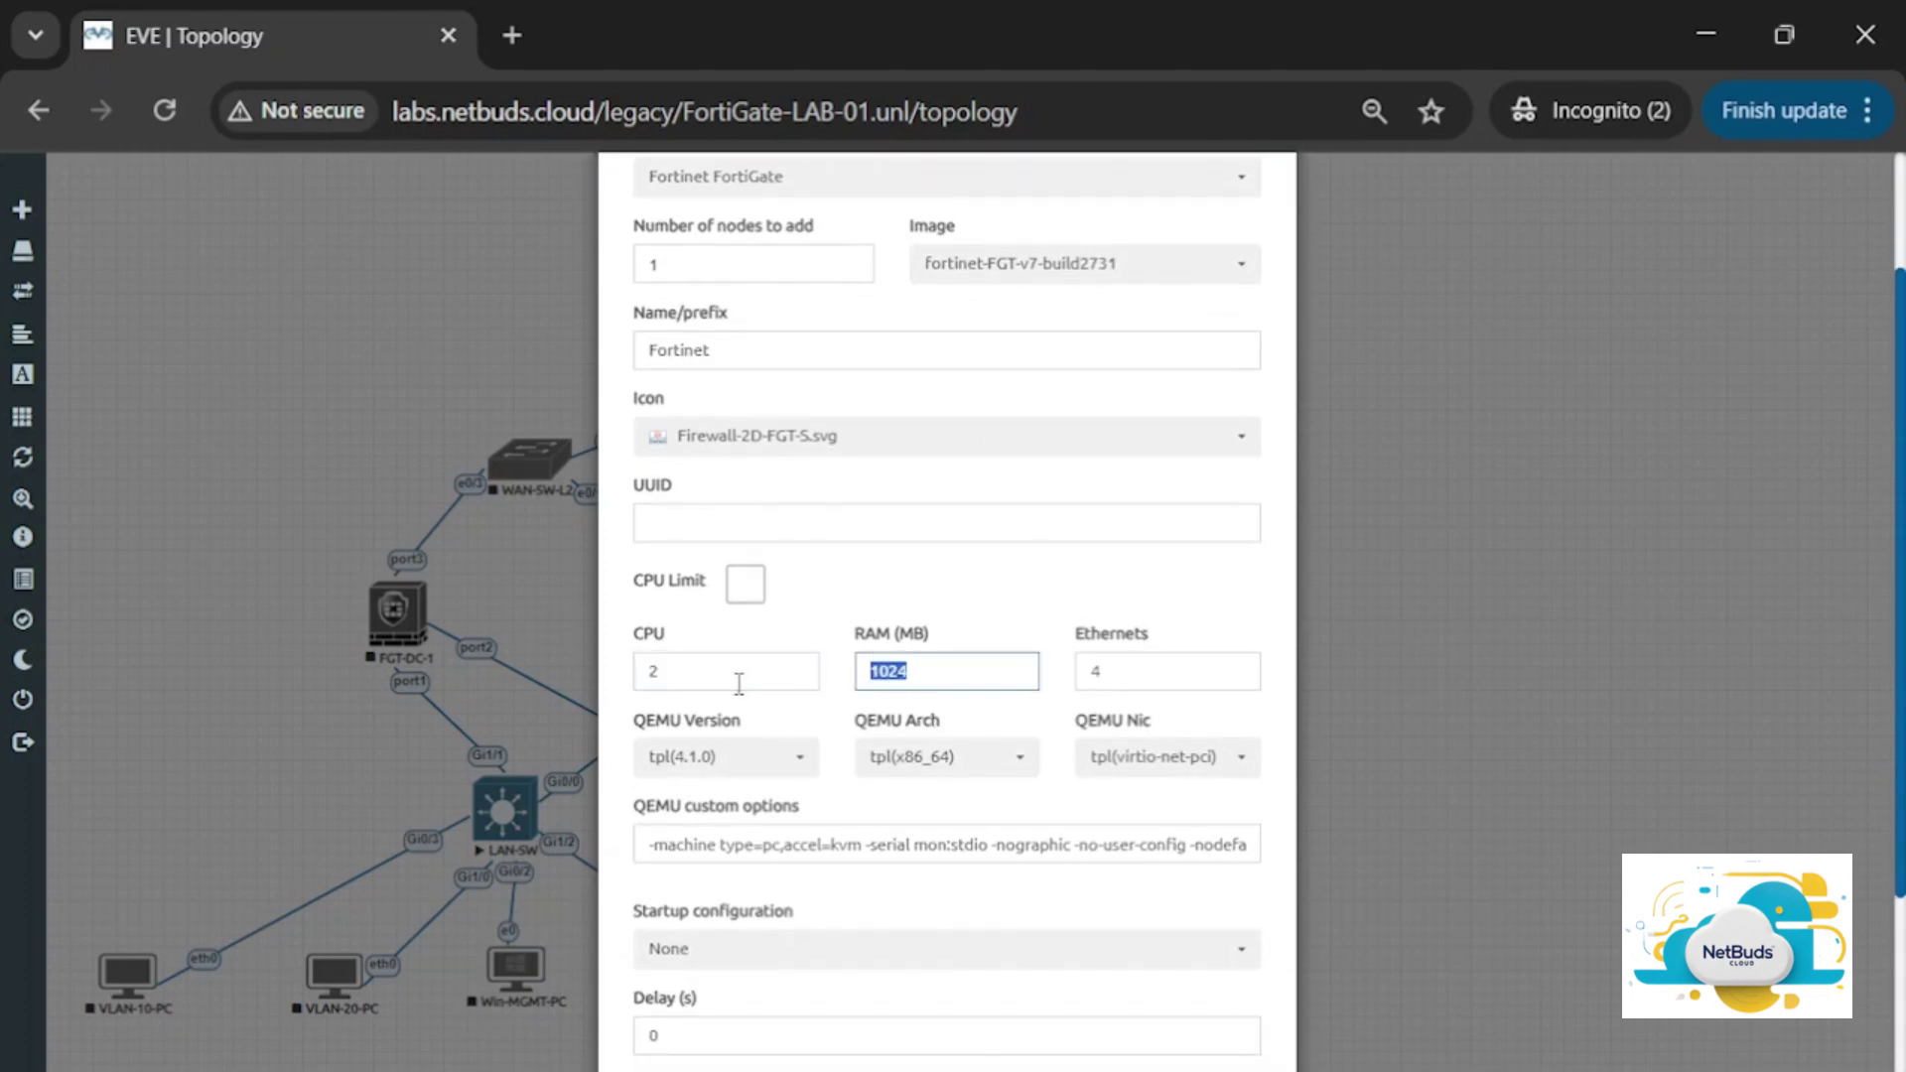
{"action": "type", "text": "20248"}
{"action": "key", "text": "BackSpace"}
{"action": "scroll", "coordinate": [959, 659], "scroll_direction": "down", "scroll_amount": 3}
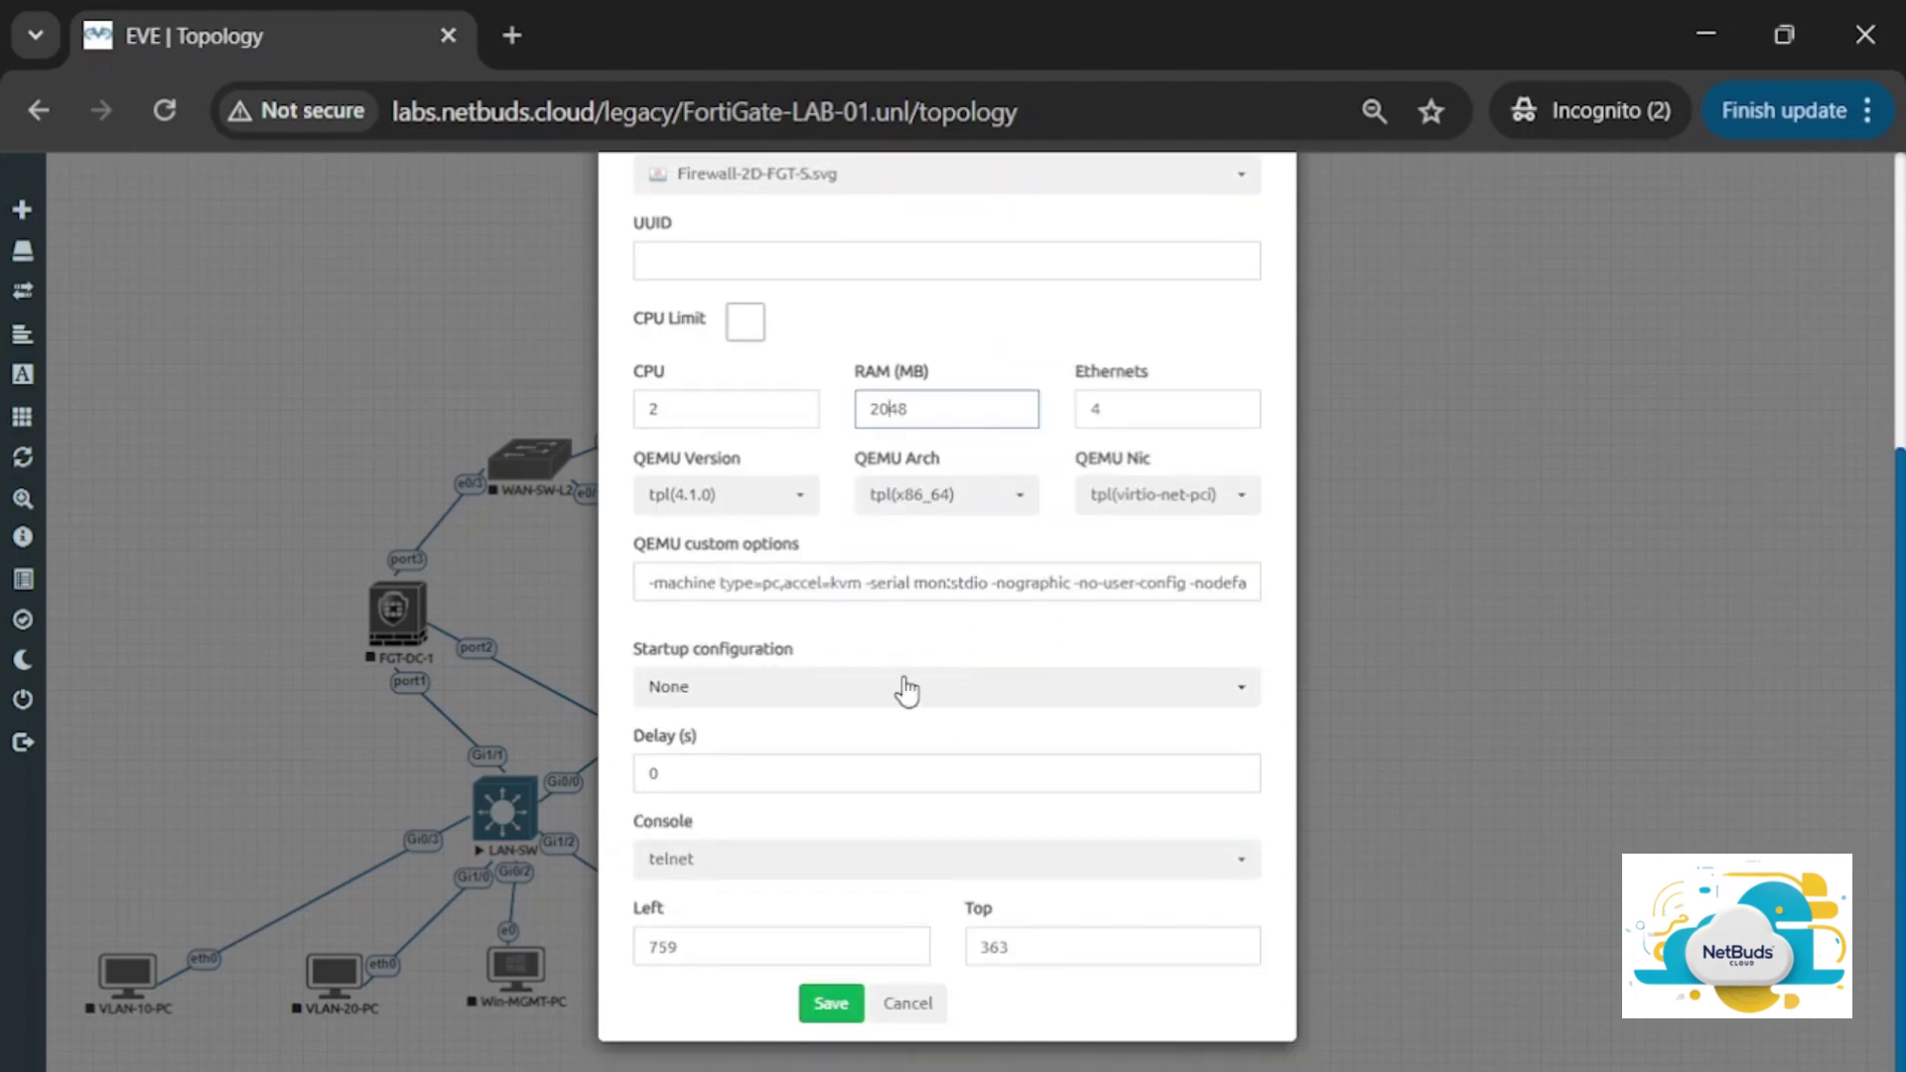
{"action": "scroll", "coordinate": [870, 562], "scroll_direction": "up", "scroll_amount": 2}
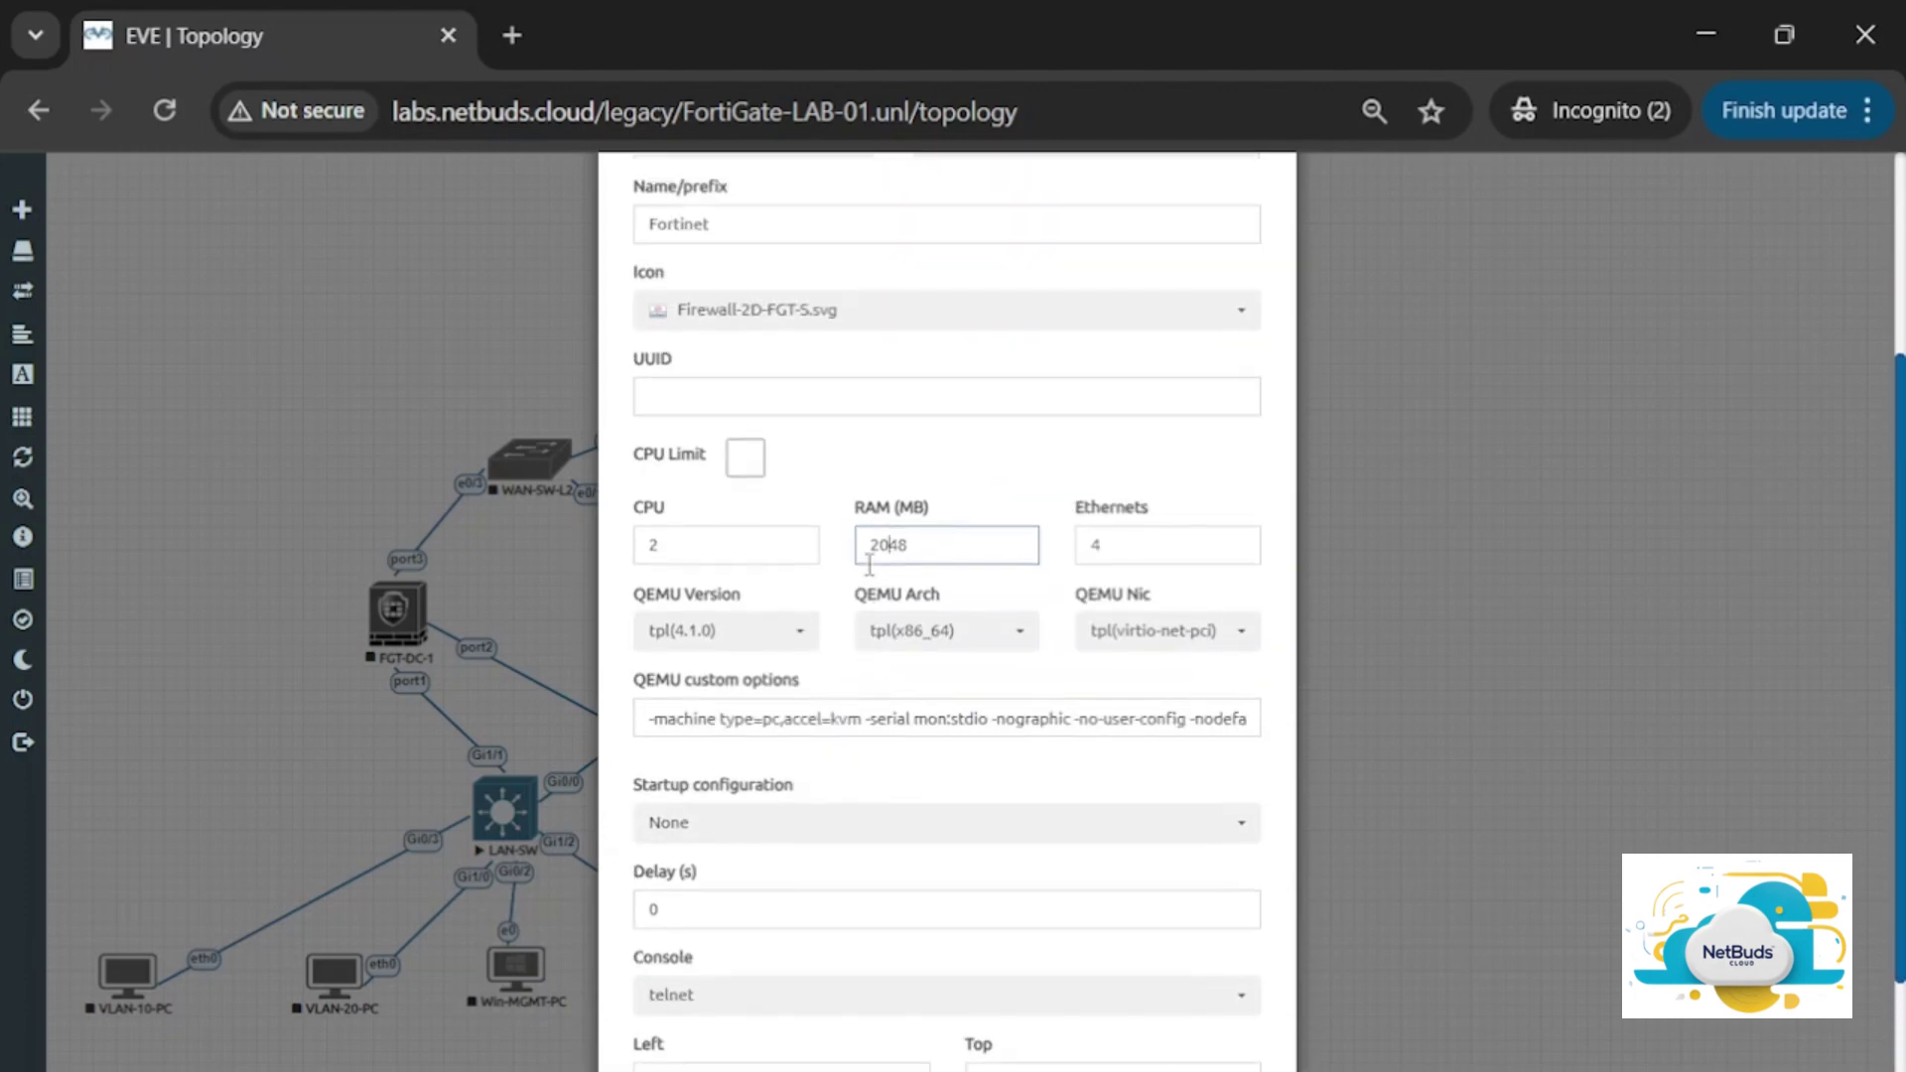
Step: Choose the Forti_FGT.png icon and save the new node
{"action": "left_click", "coordinate": [864, 385]}
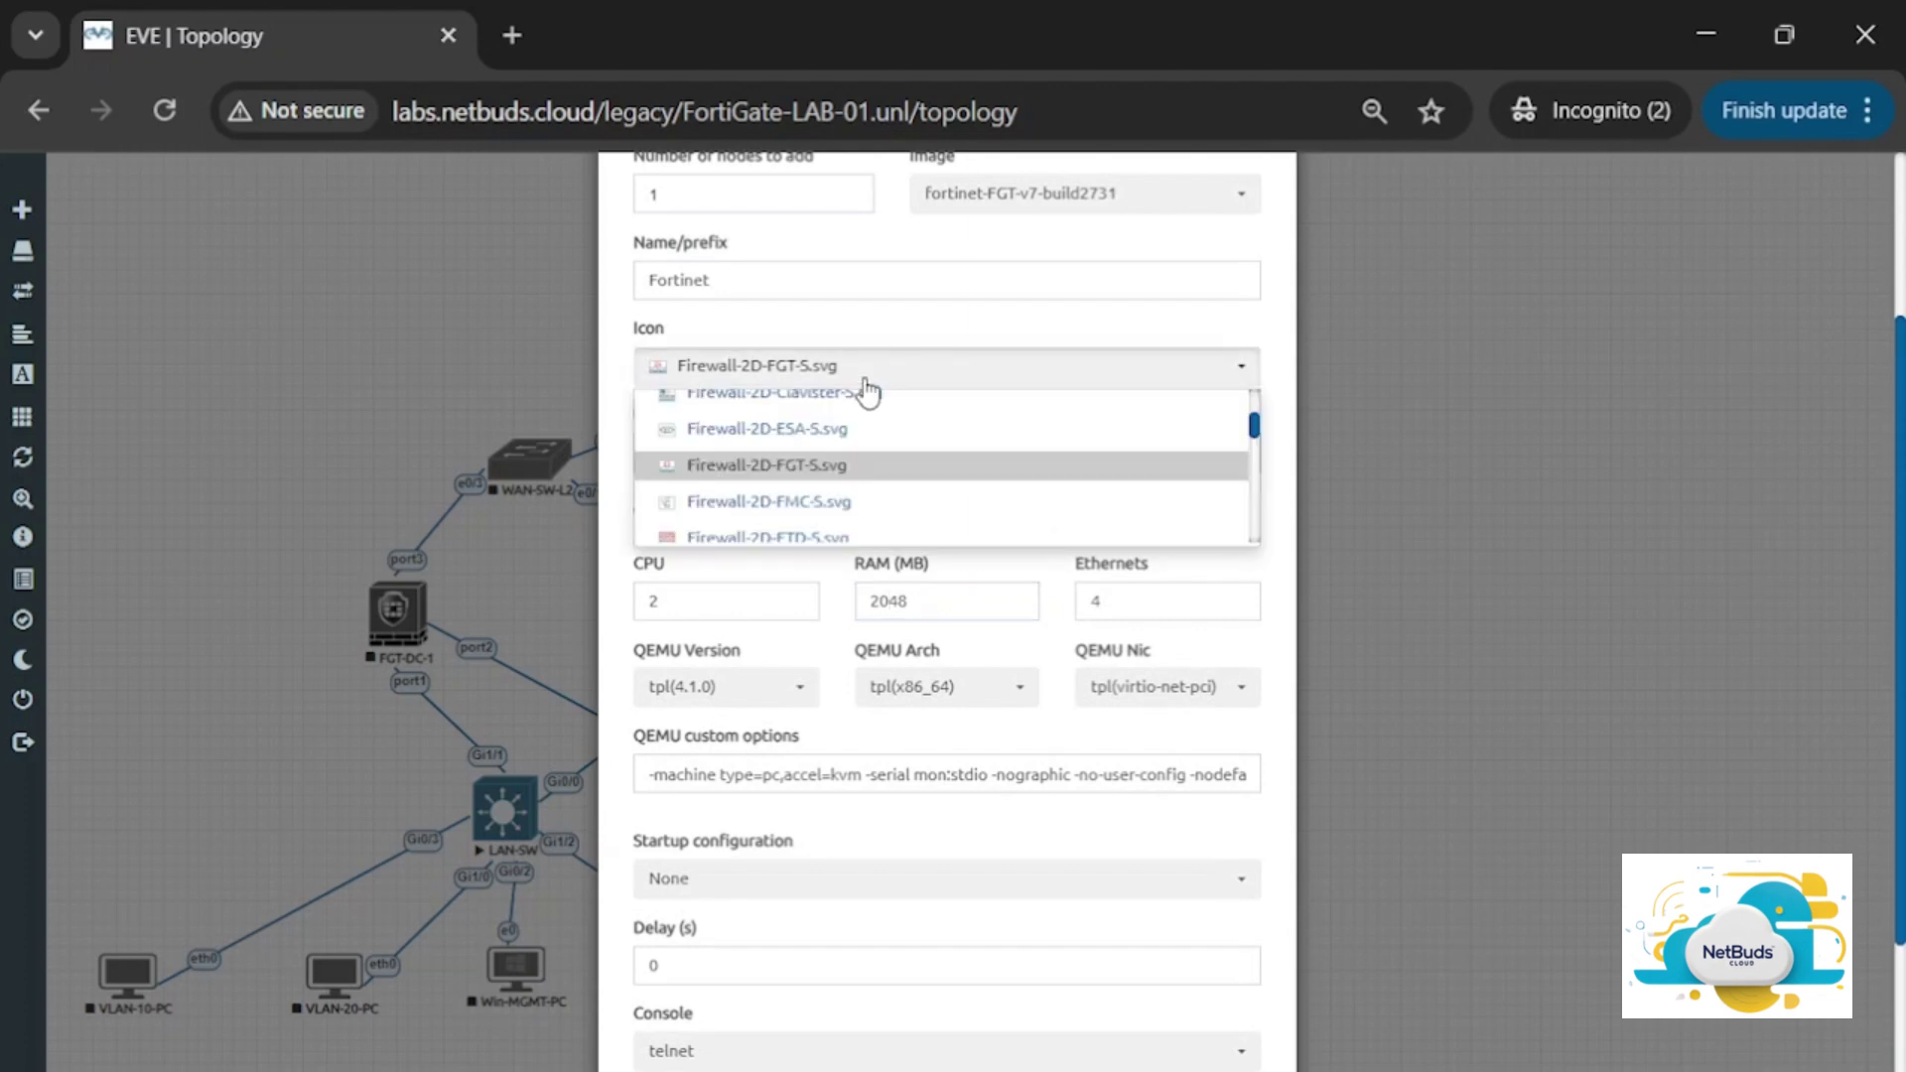
{"action": "scroll", "coordinate": [906, 493], "scroll_direction": "down", "scroll_amount": 3}
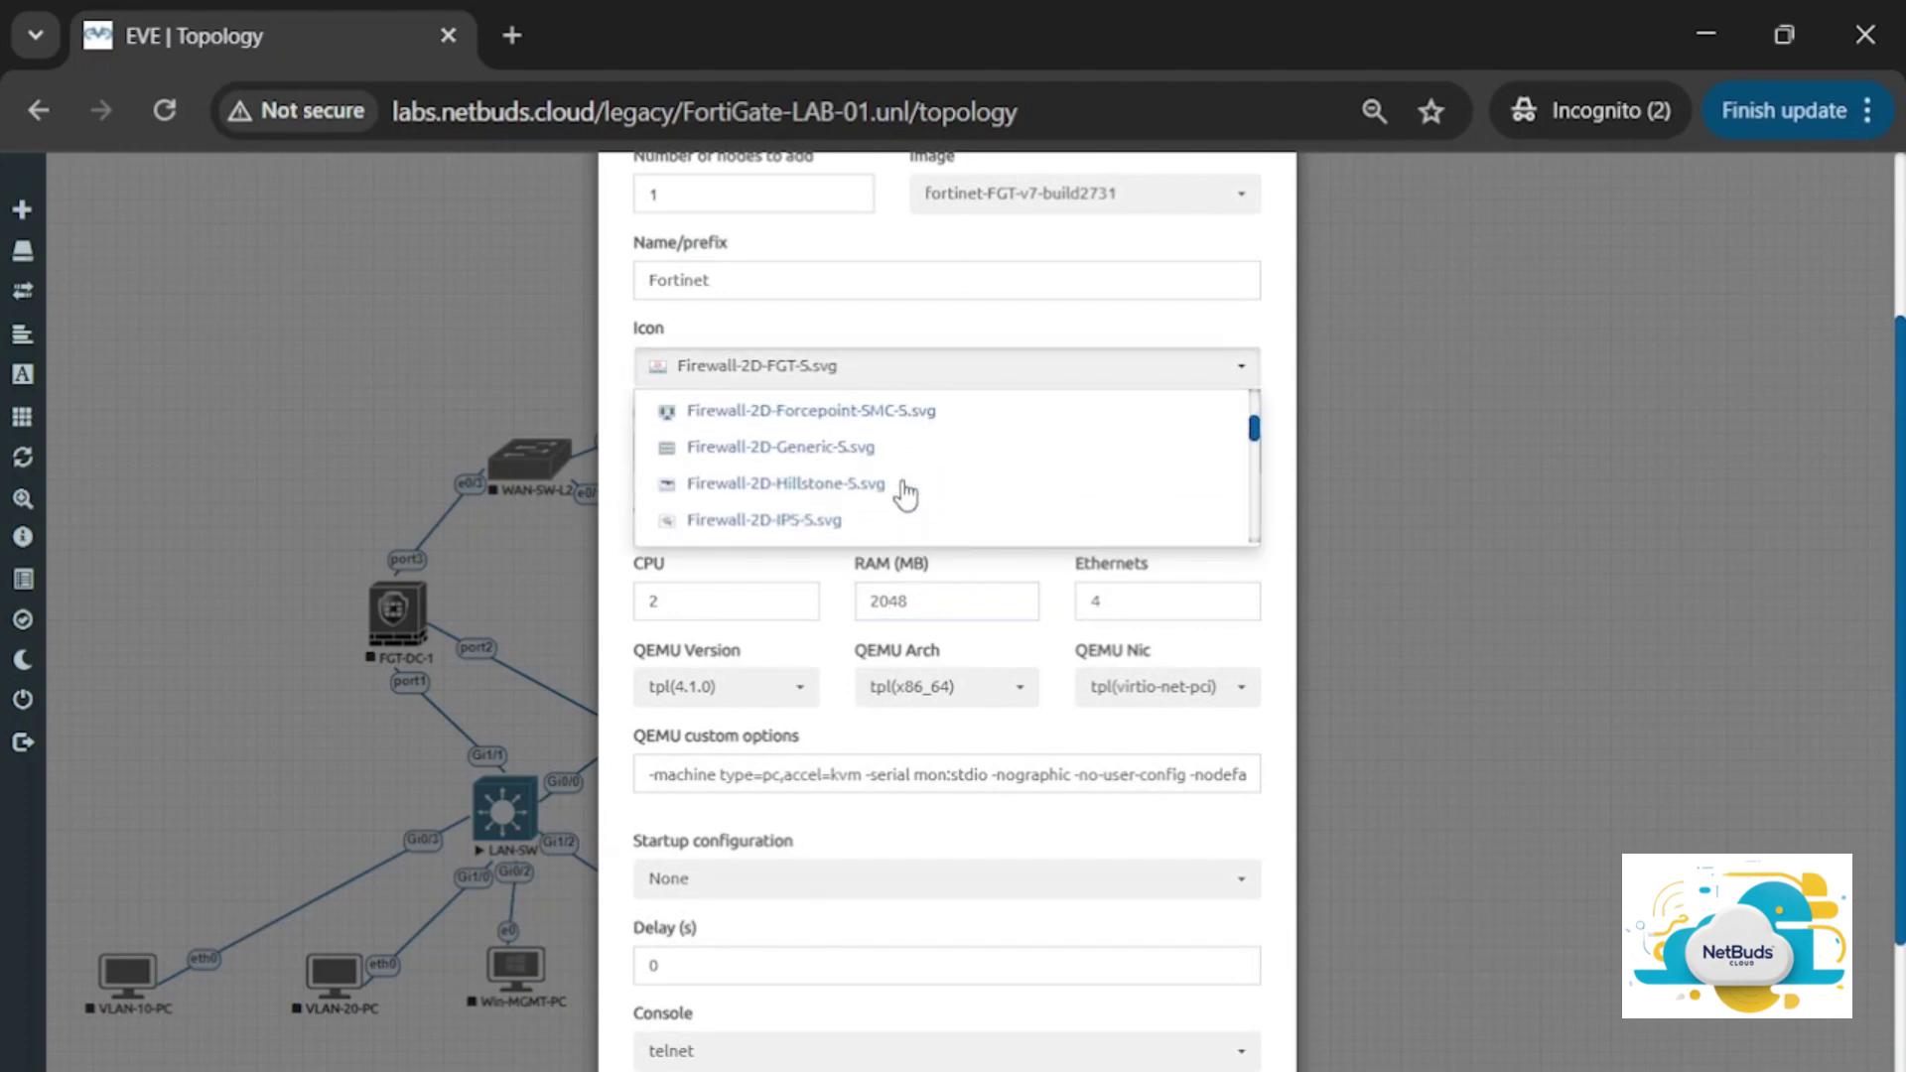
{"action": "scroll", "coordinate": [905, 493], "scroll_direction": "down", "scroll_amount": 4}
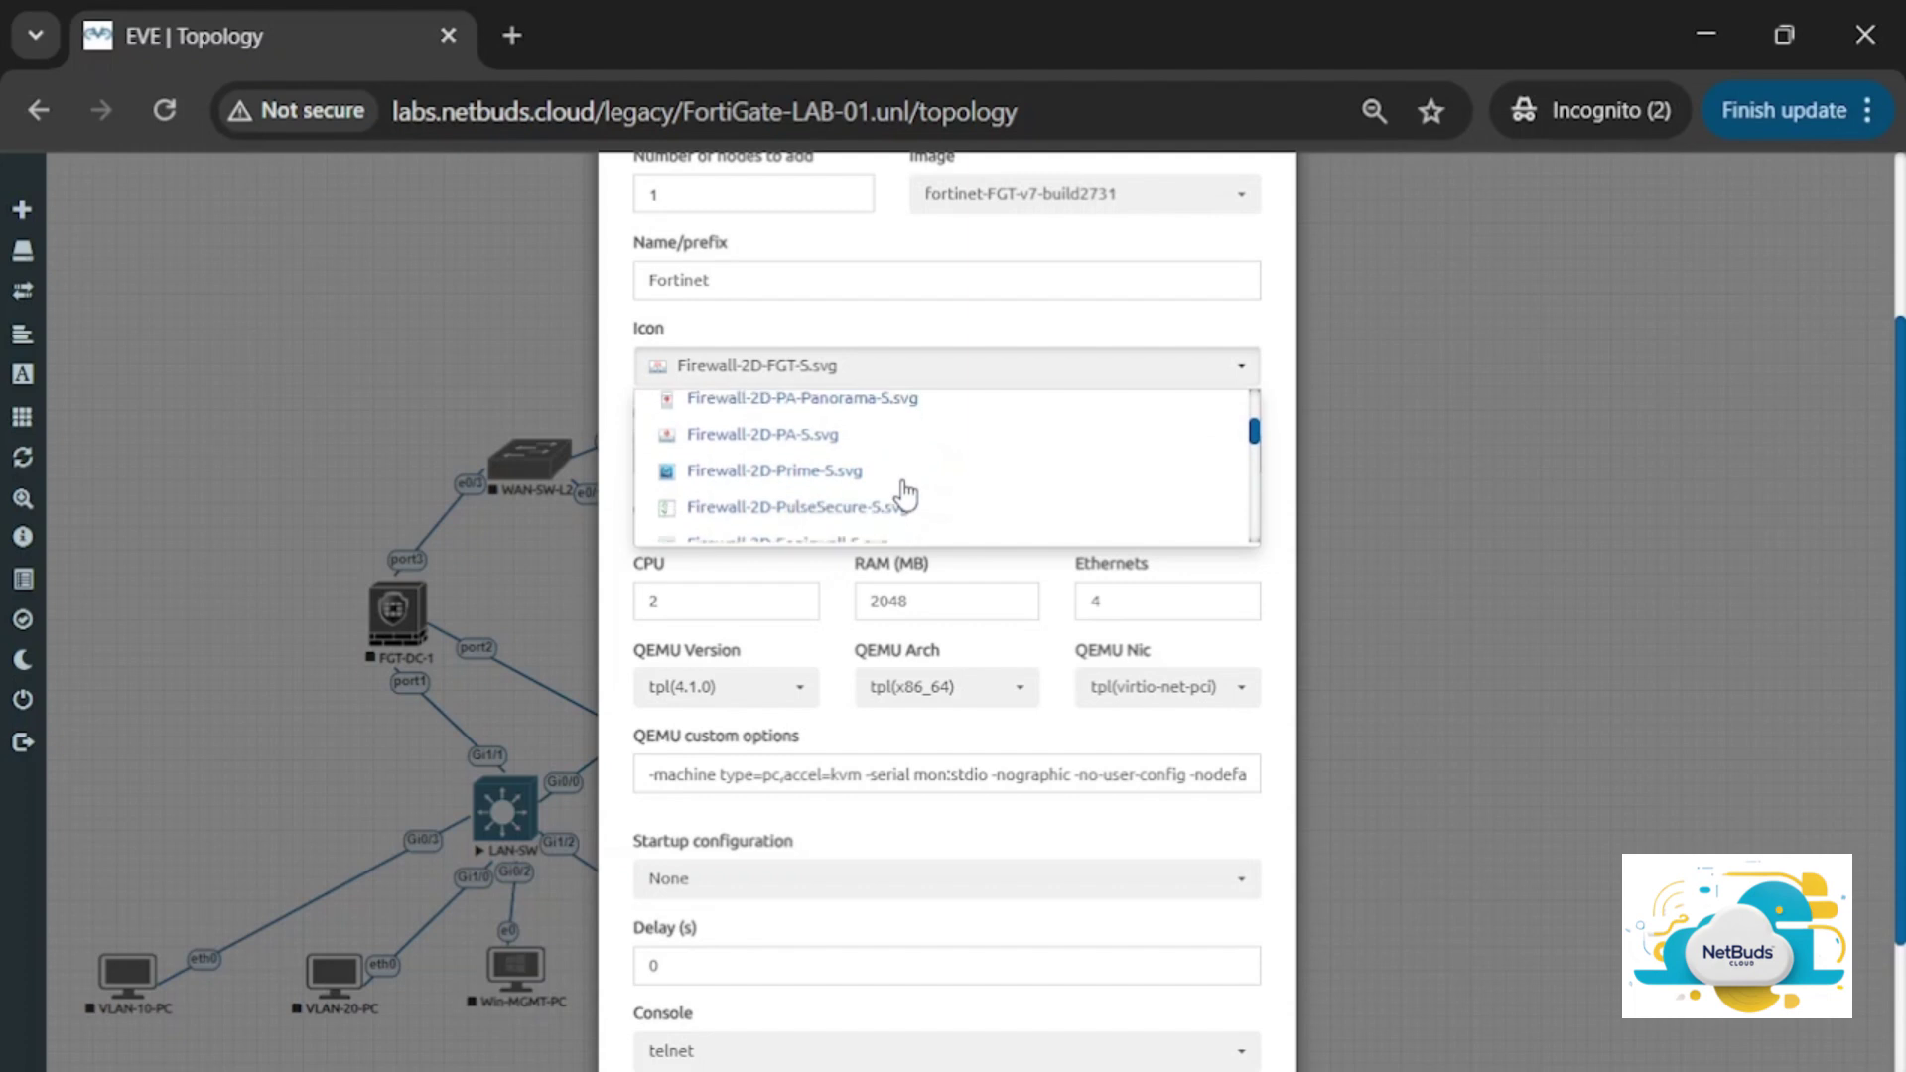
{"action": "scroll", "coordinate": [906, 494], "scroll_direction": "down", "scroll_amount": 4}
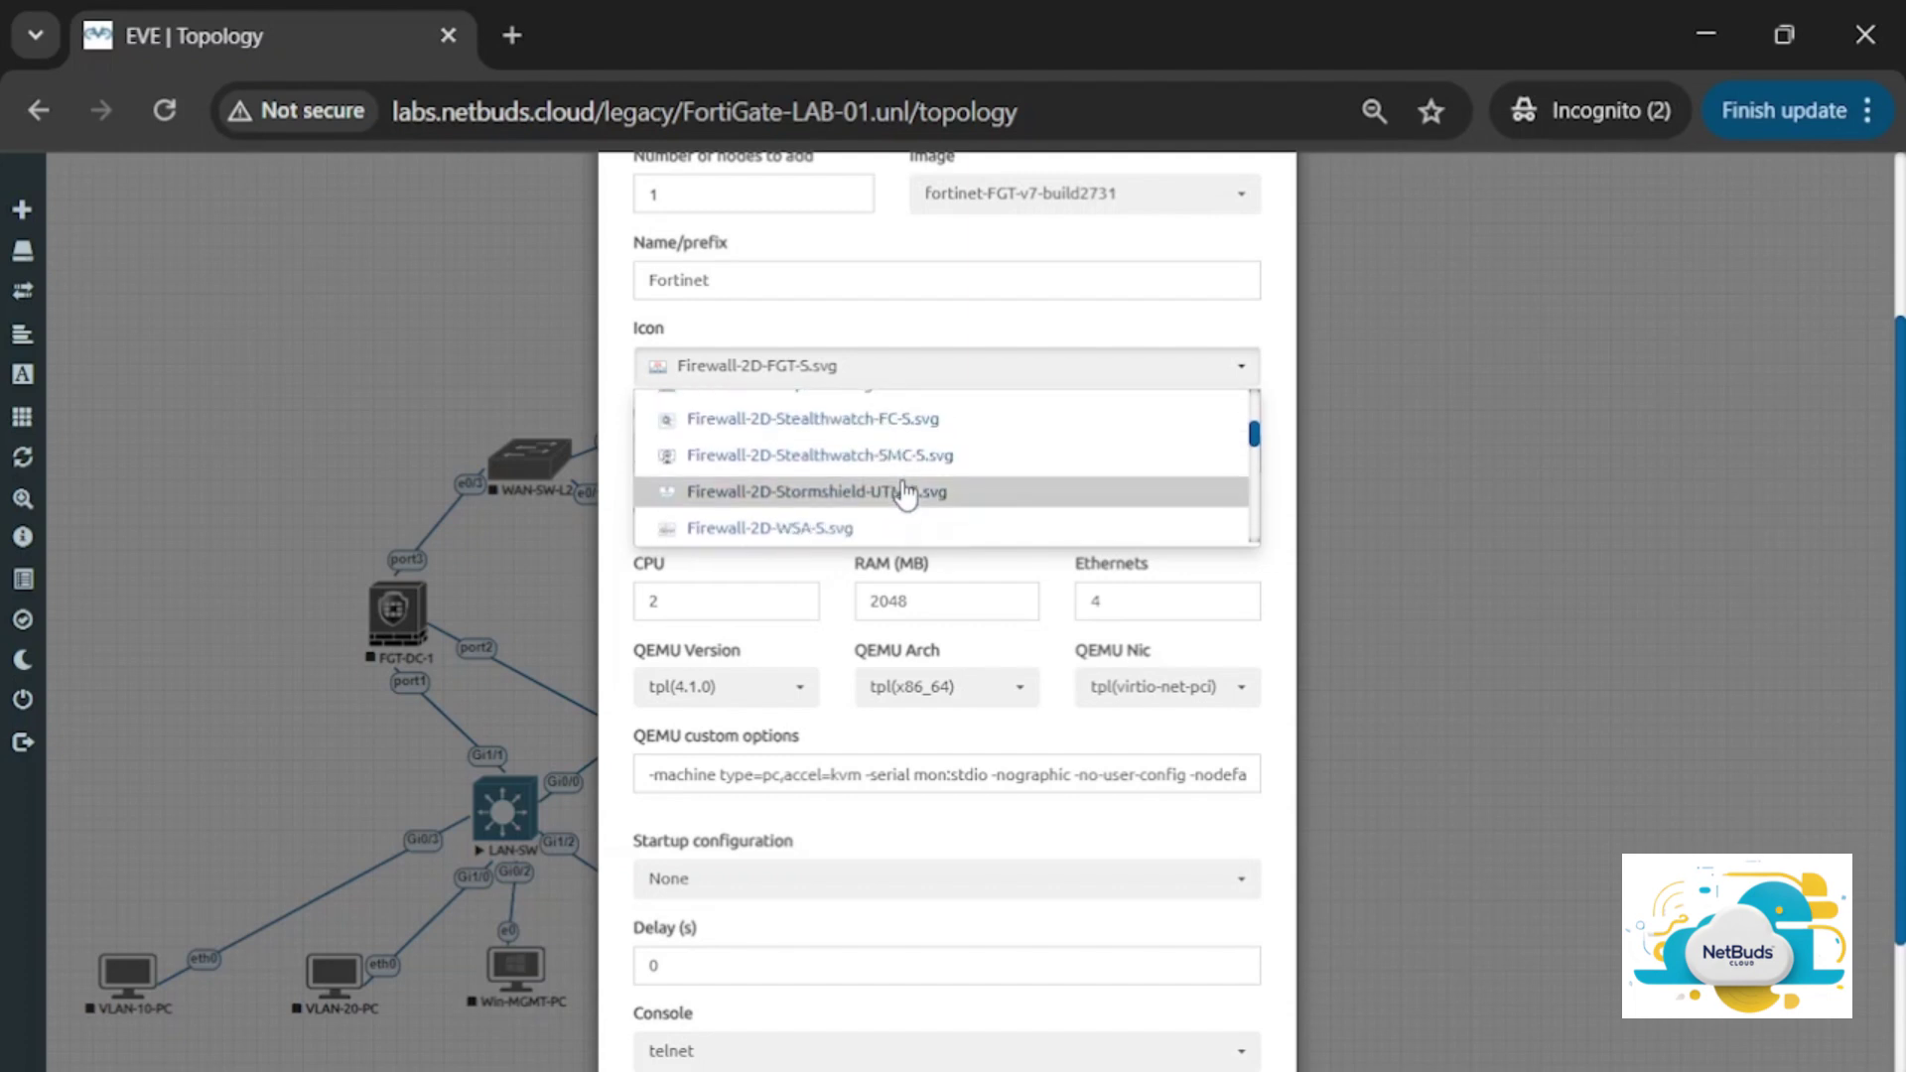
{"action": "scroll", "coordinate": [906, 493], "scroll_direction": "down", "scroll_amount": 3}
{"action": "left_click", "coordinate": [903, 499]}
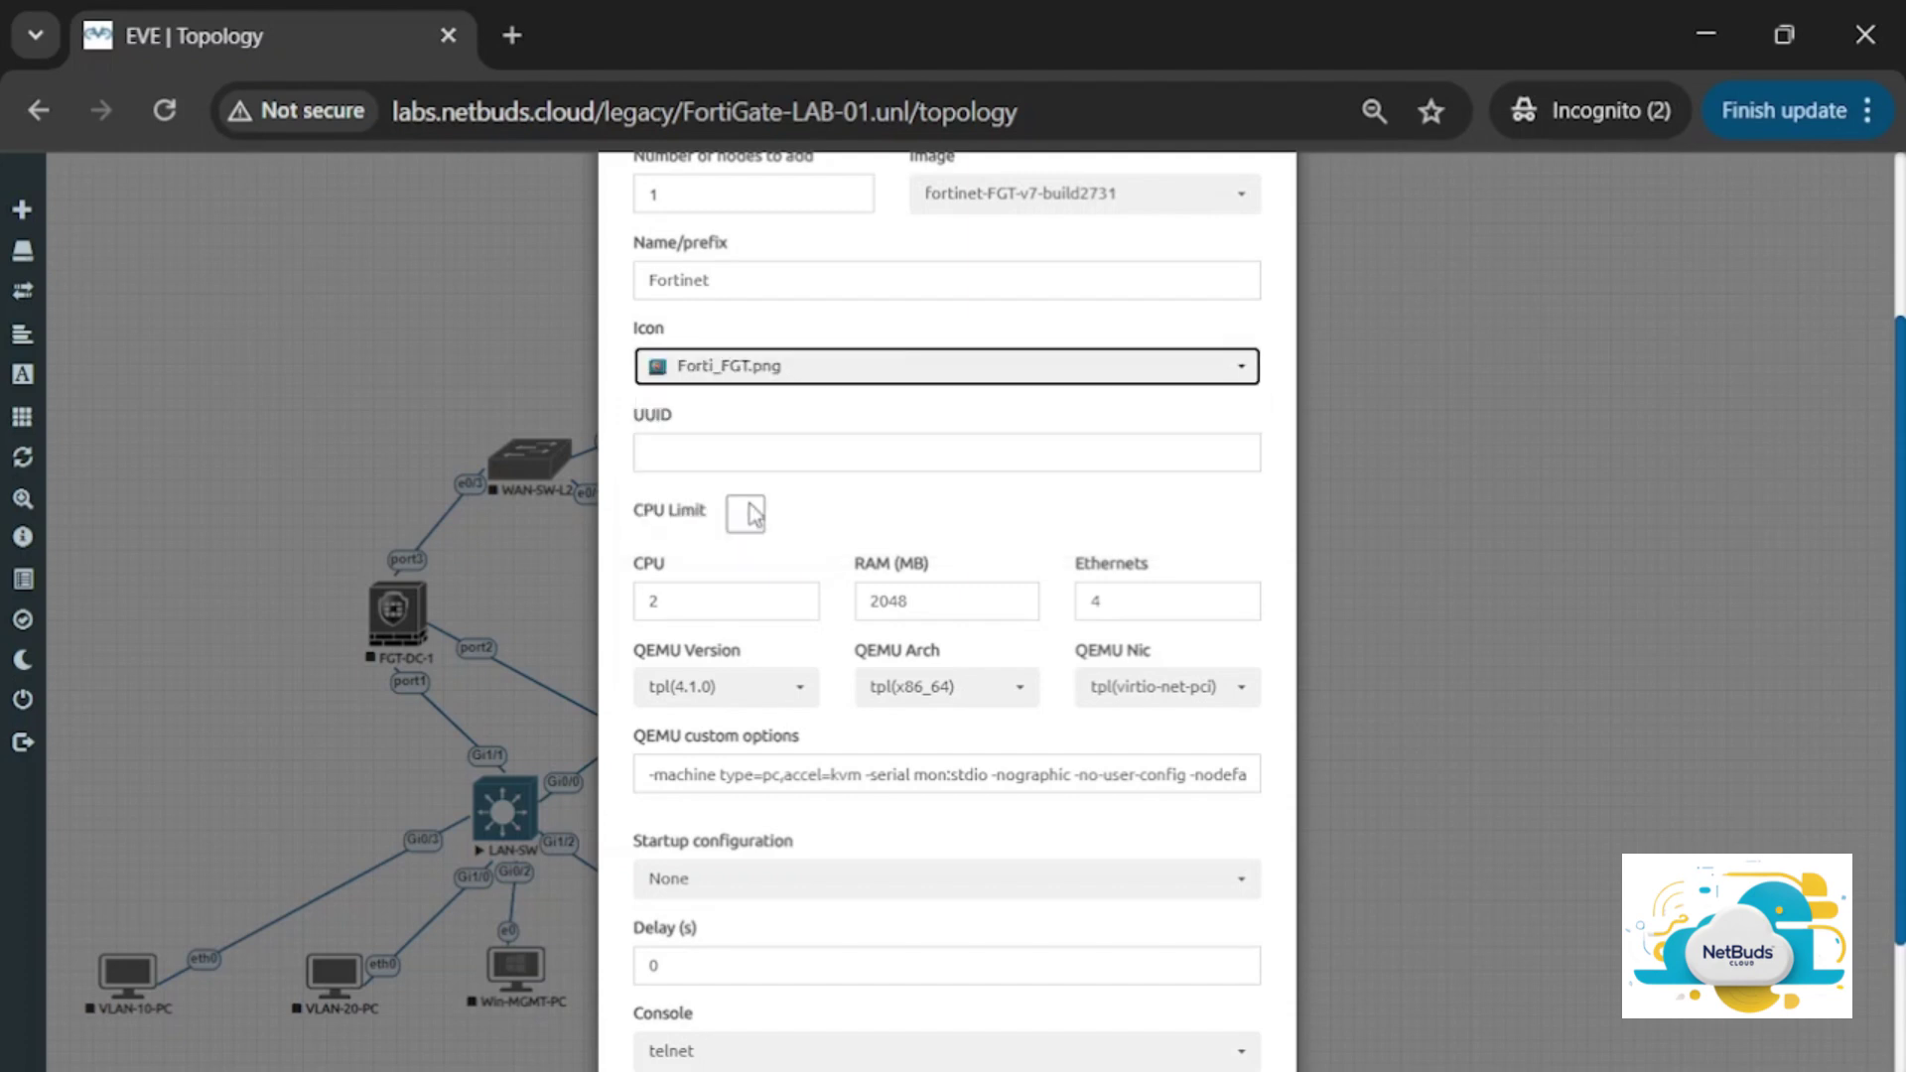
{"action": "scroll", "coordinate": [865, 500], "scroll_direction": "down", "scroll_amount": 2}
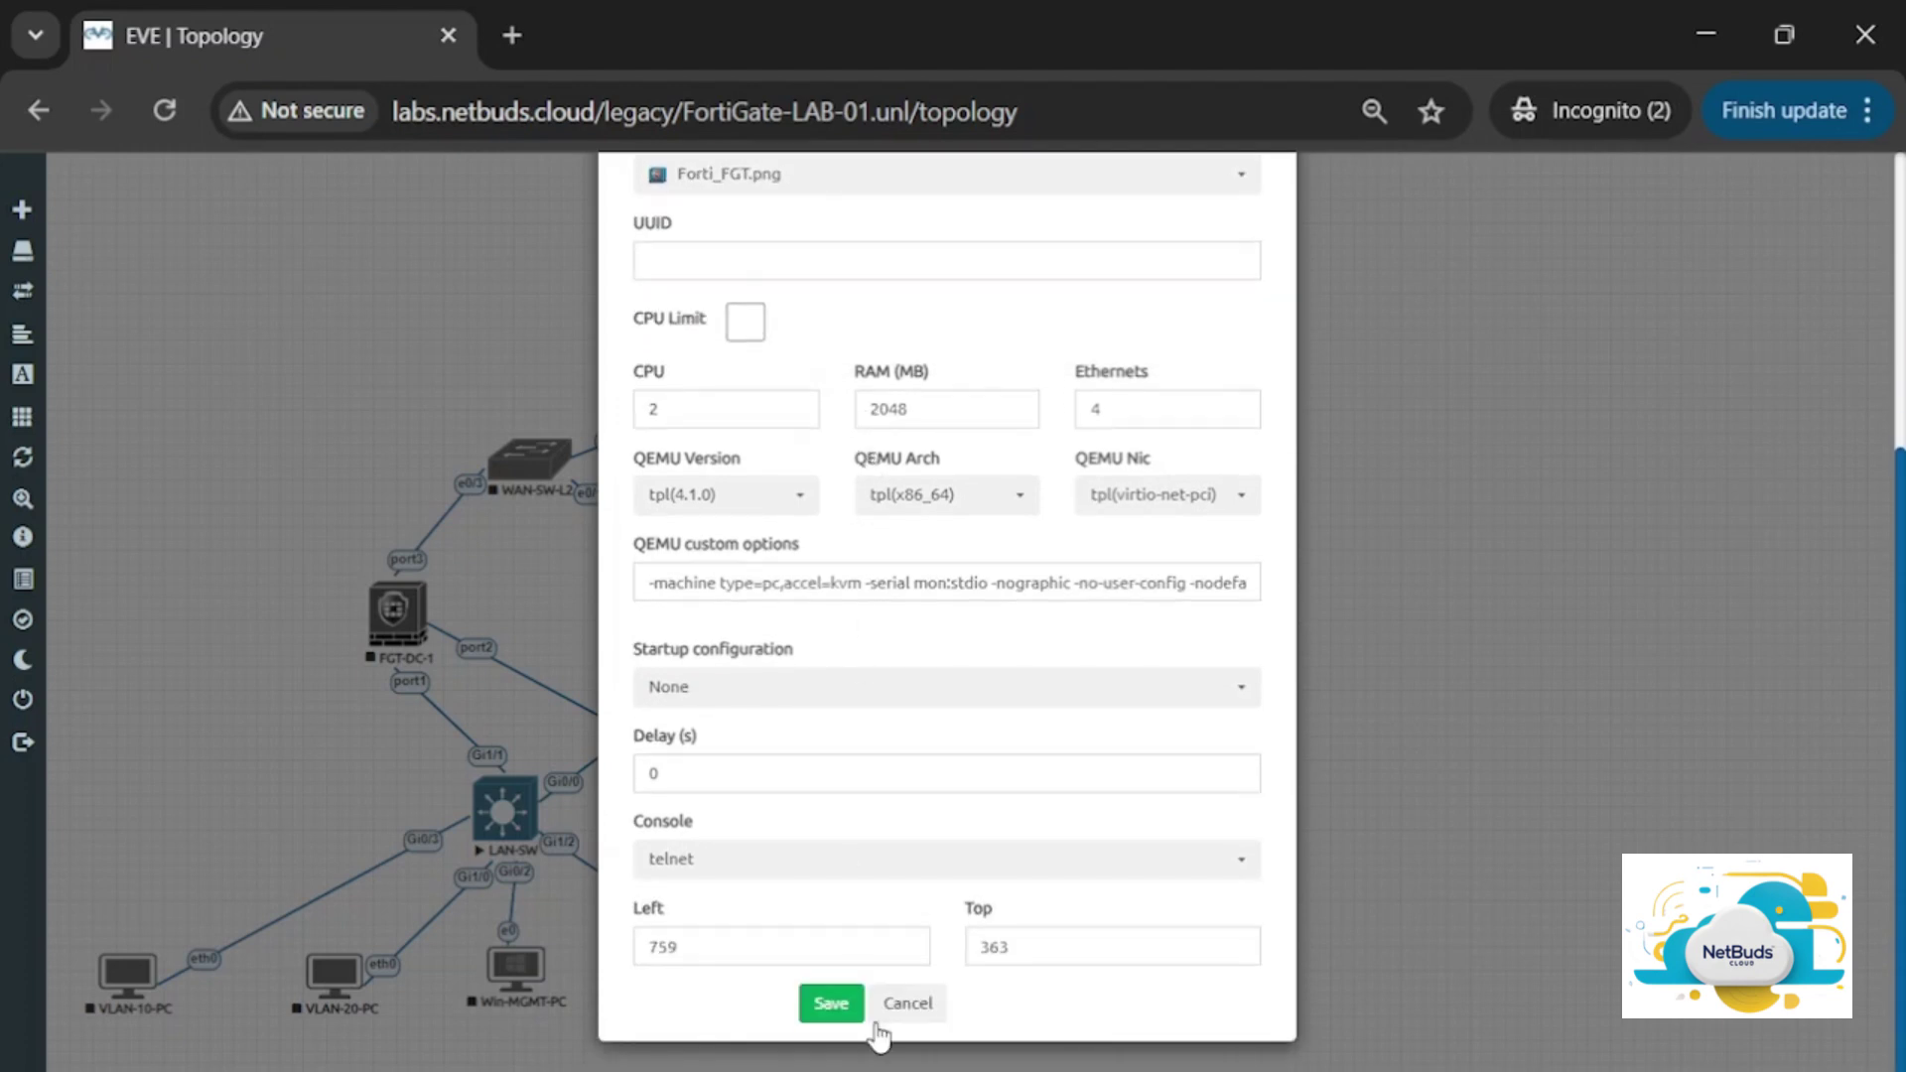
{"action": "left_click", "coordinate": [829, 1005]}
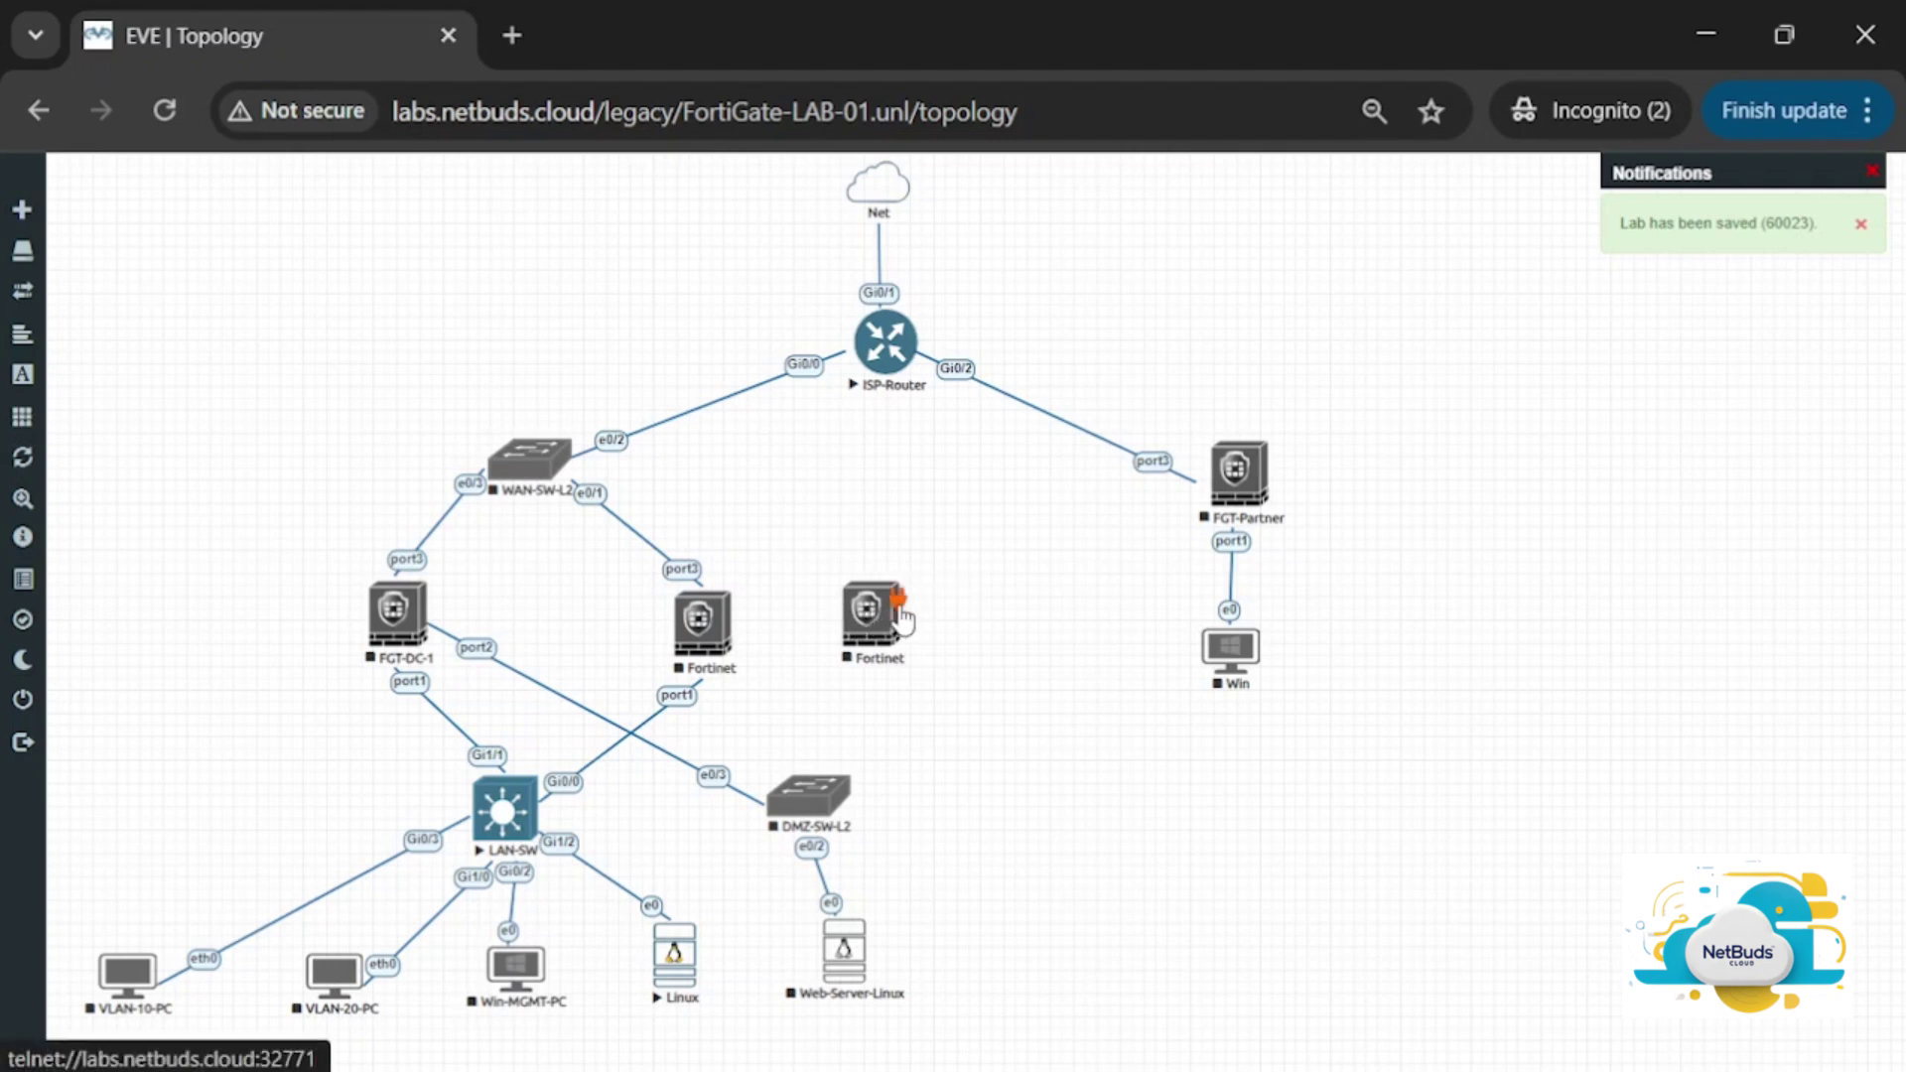
Step: Link the Fortinet node's port3 to WAN-SW-L2
{"action": "left_click_drag", "start_coordinate": [901, 600], "coordinate": [555, 473]}
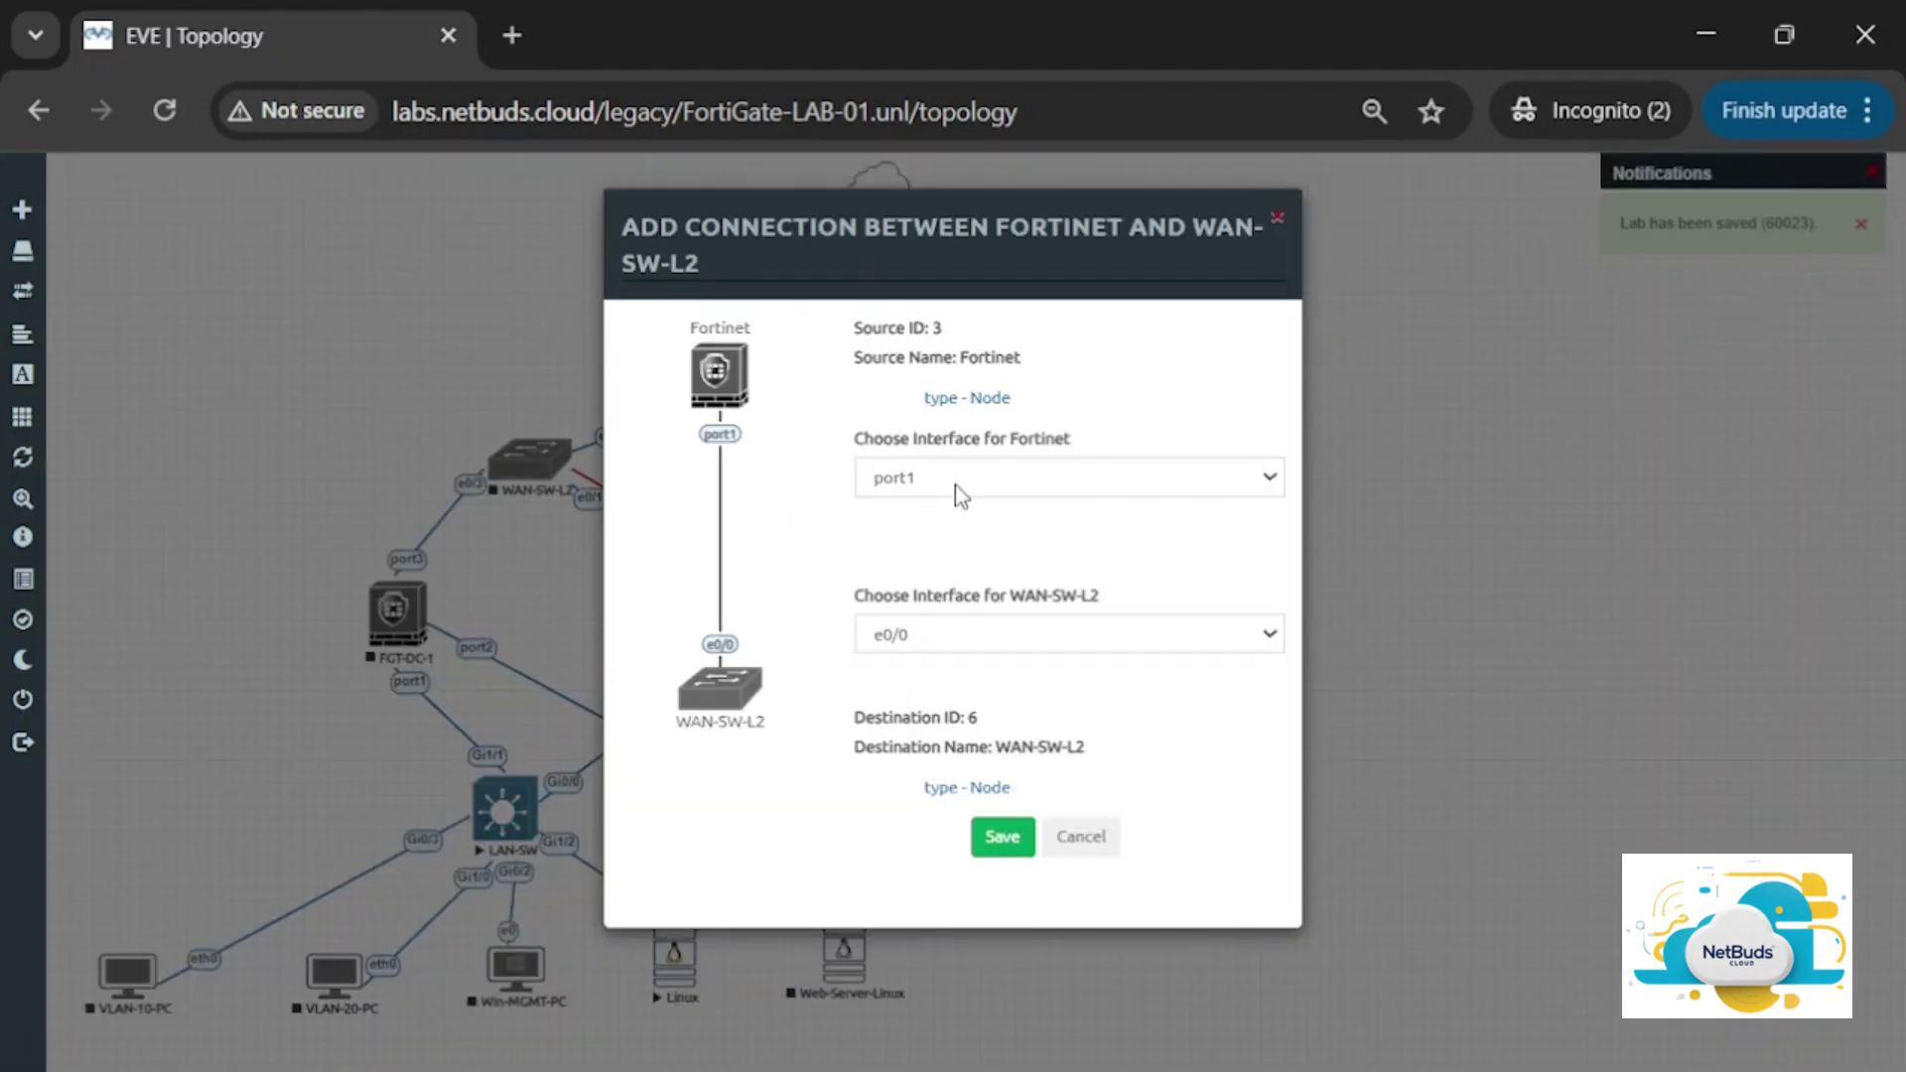
{"action": "left_click", "coordinate": [956, 483]}
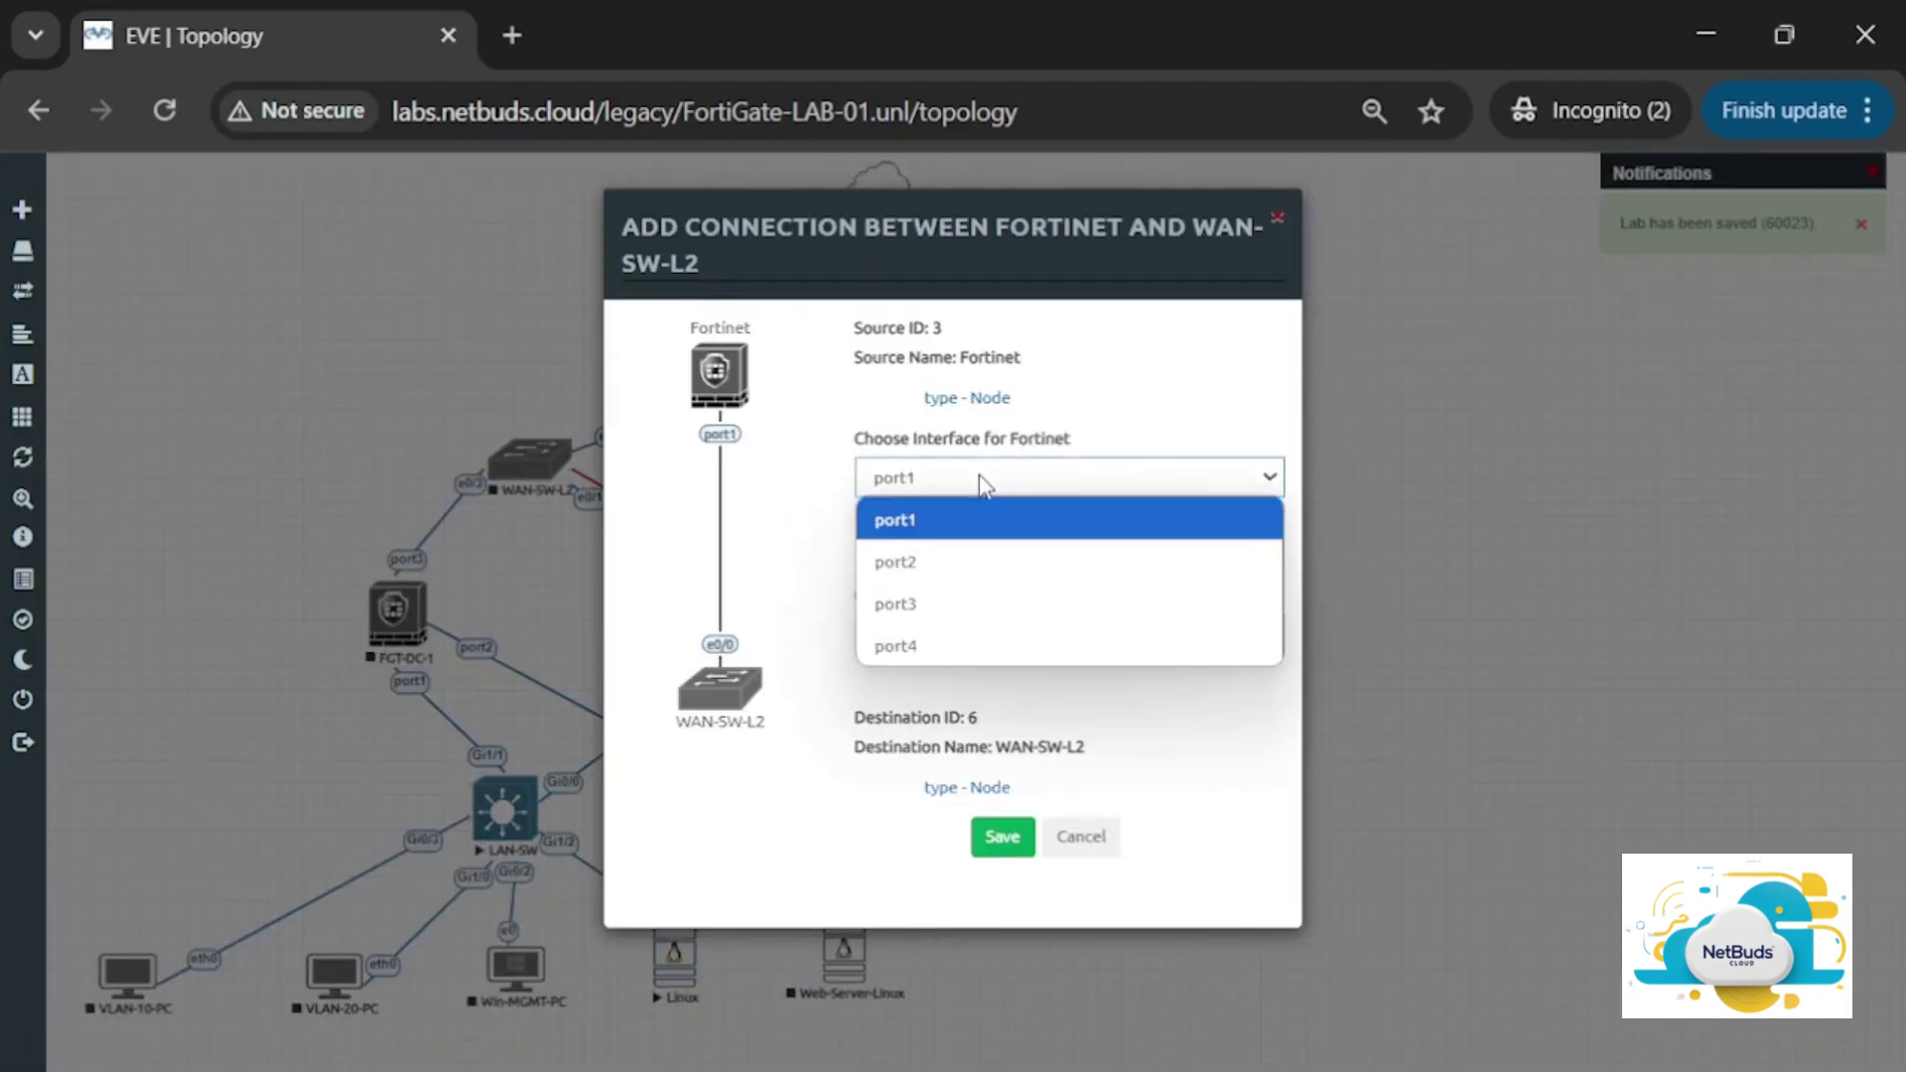
{"action": "left_click", "coordinate": [985, 607]}
{"action": "left_click", "coordinate": [1008, 842]}
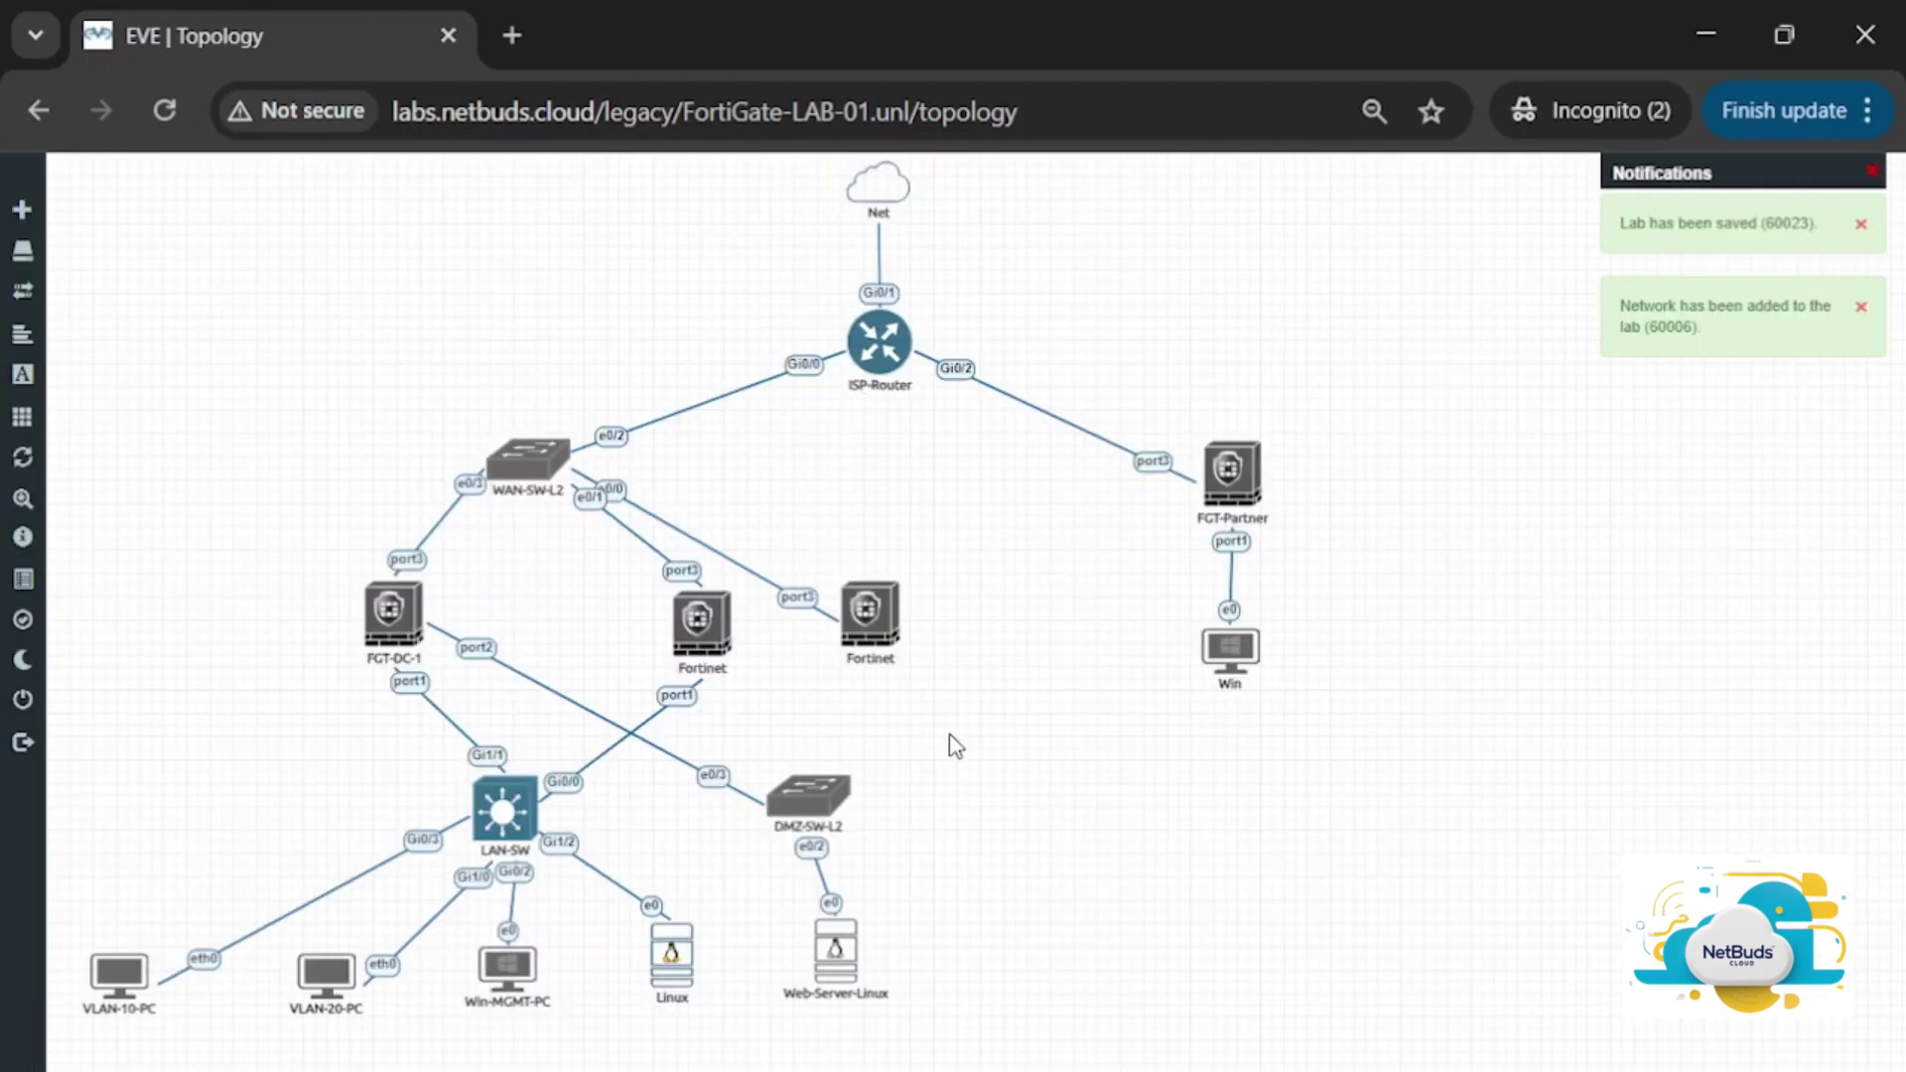
Step: Stop LAN-SW and link it to the Fortinet node's port1
{"action": "left_click_drag", "start_coordinate": [893, 608], "coordinate": [512, 813]}
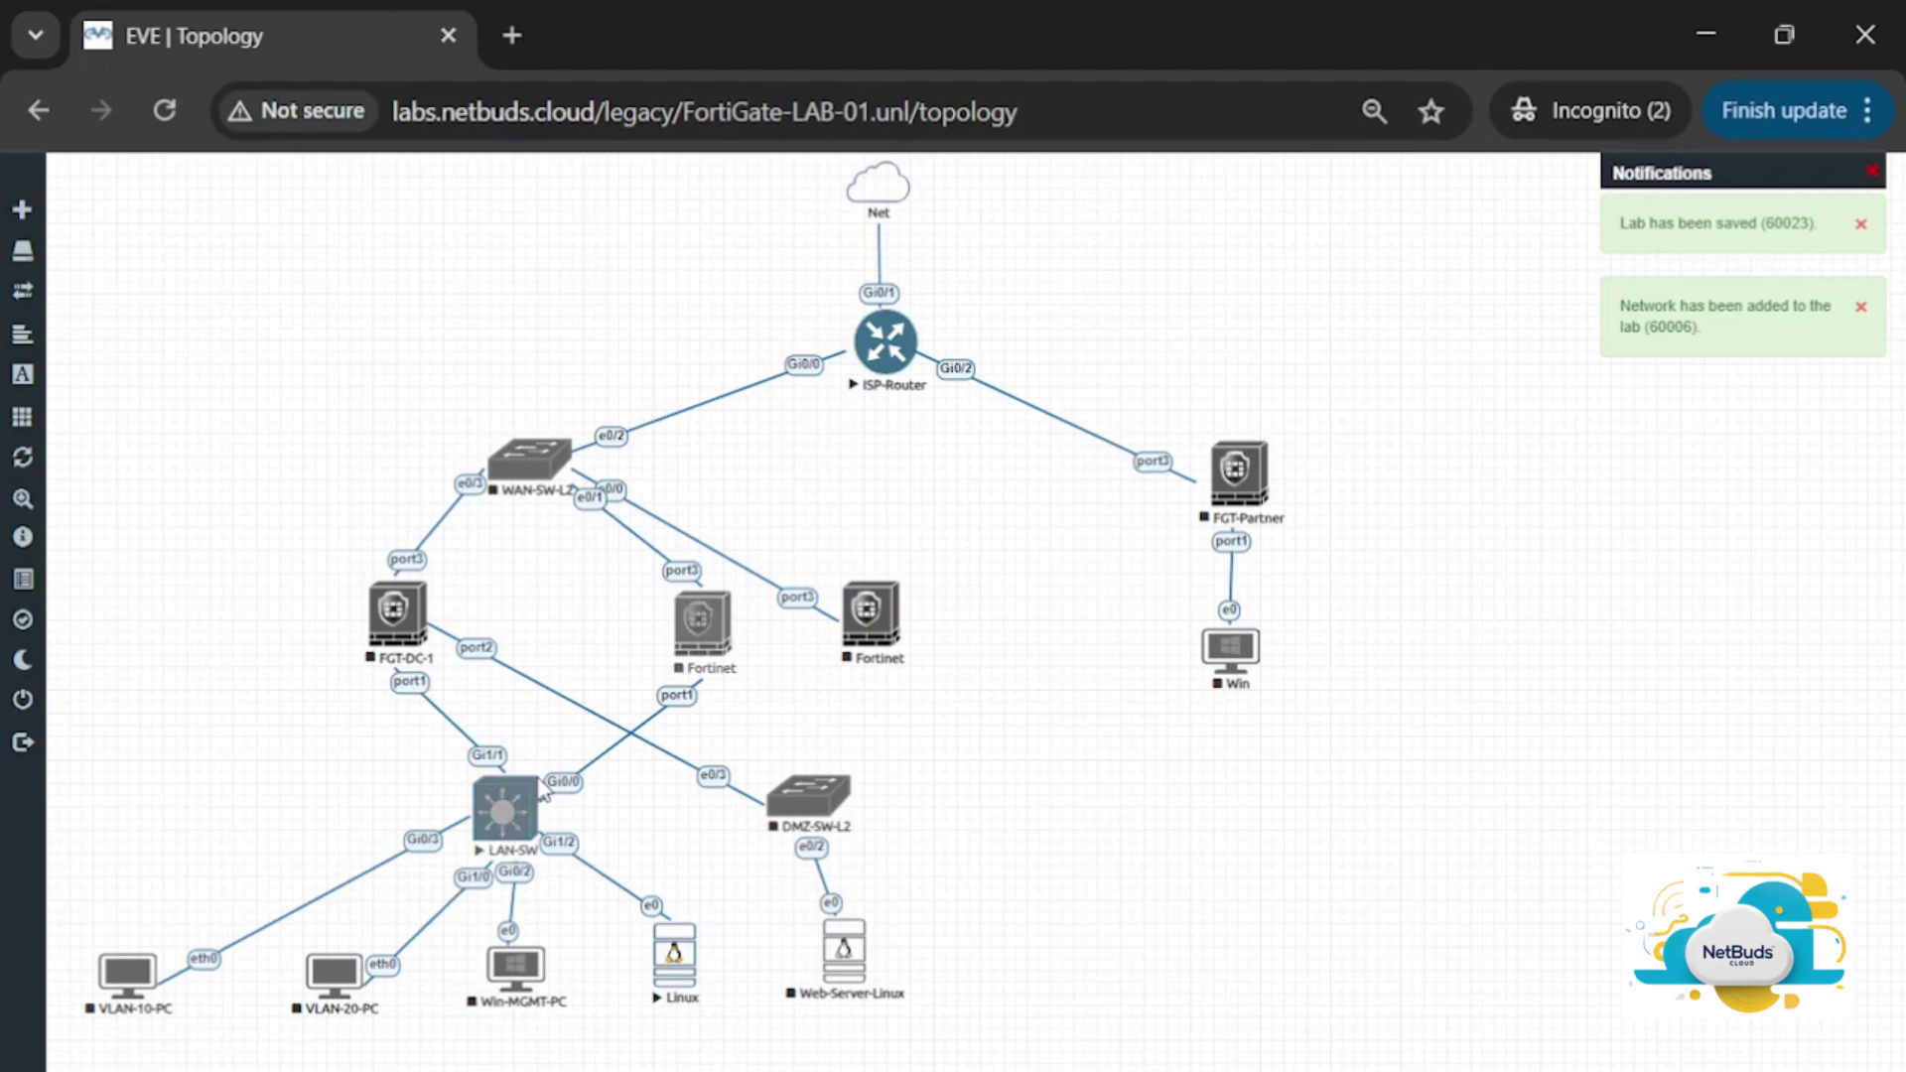
{"action": "left_click", "coordinate": [501, 814]}
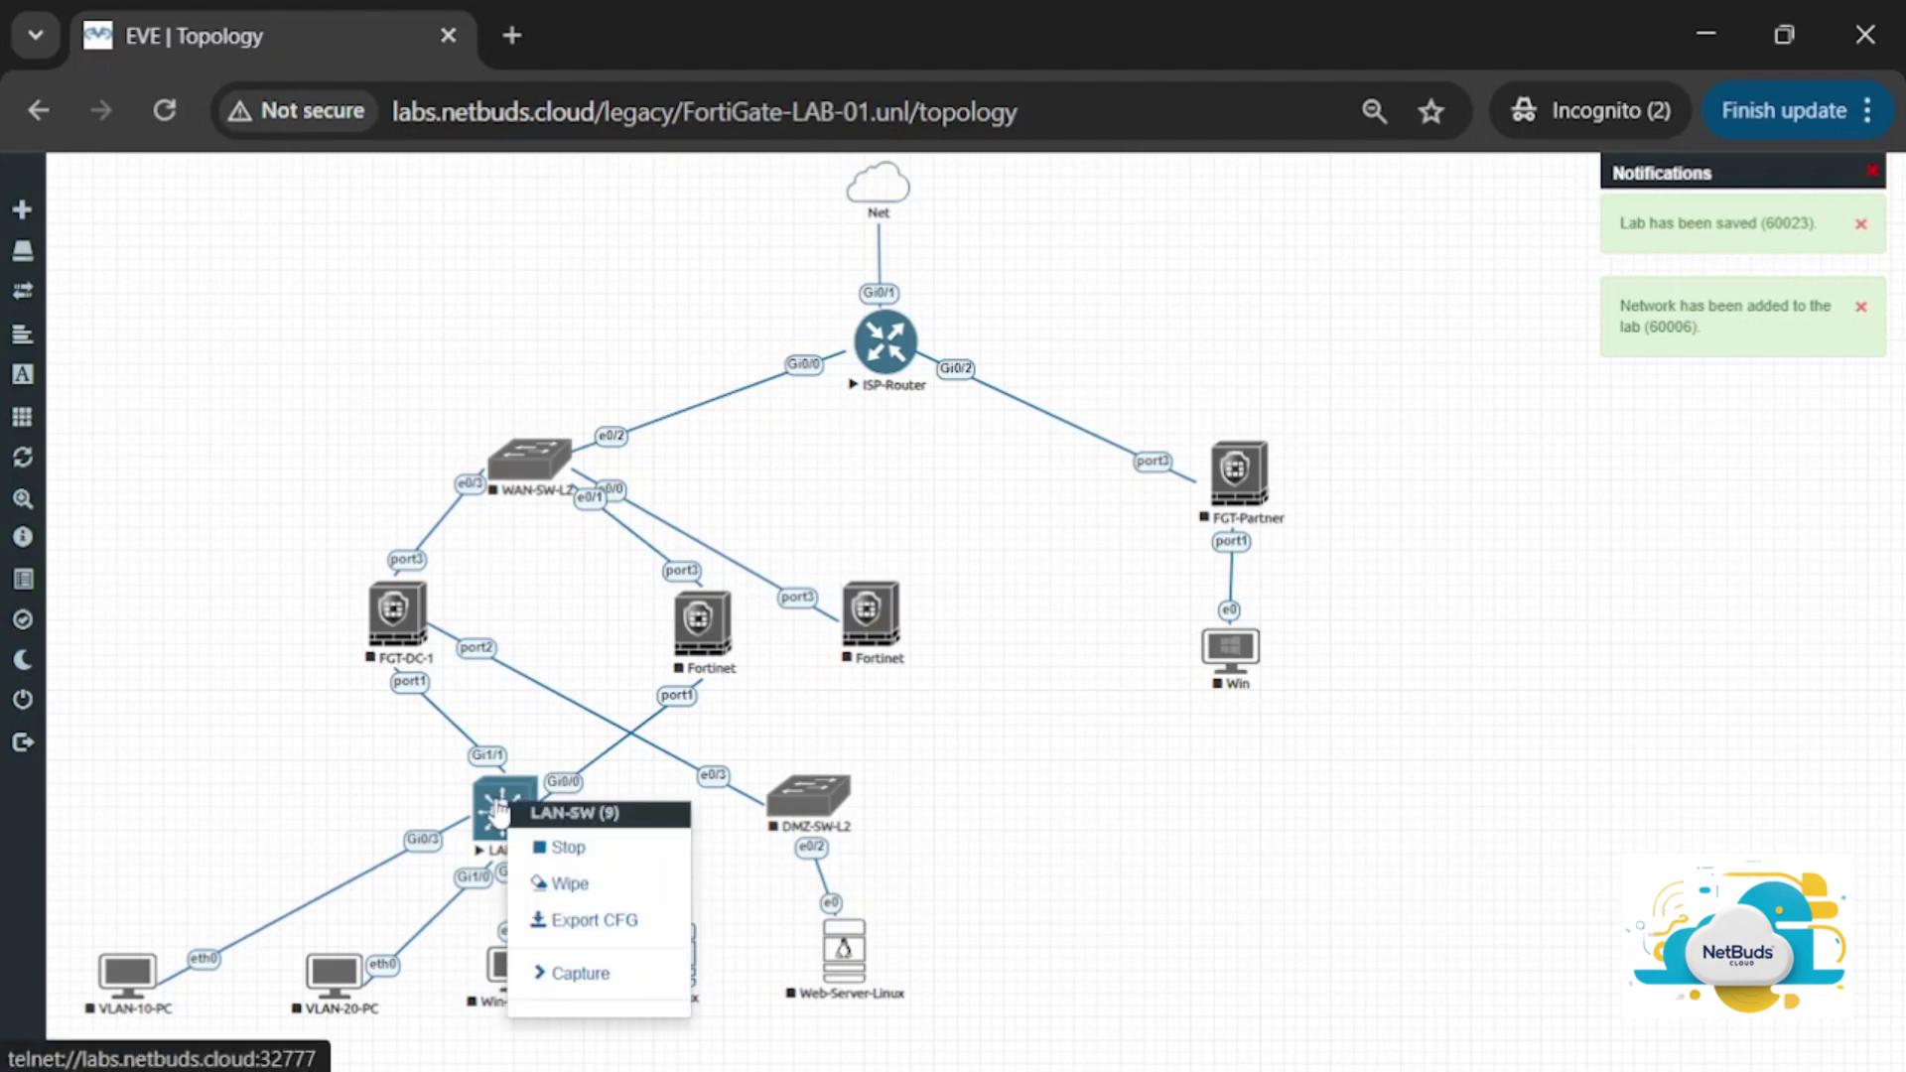
{"action": "left_click", "coordinate": [616, 852]}
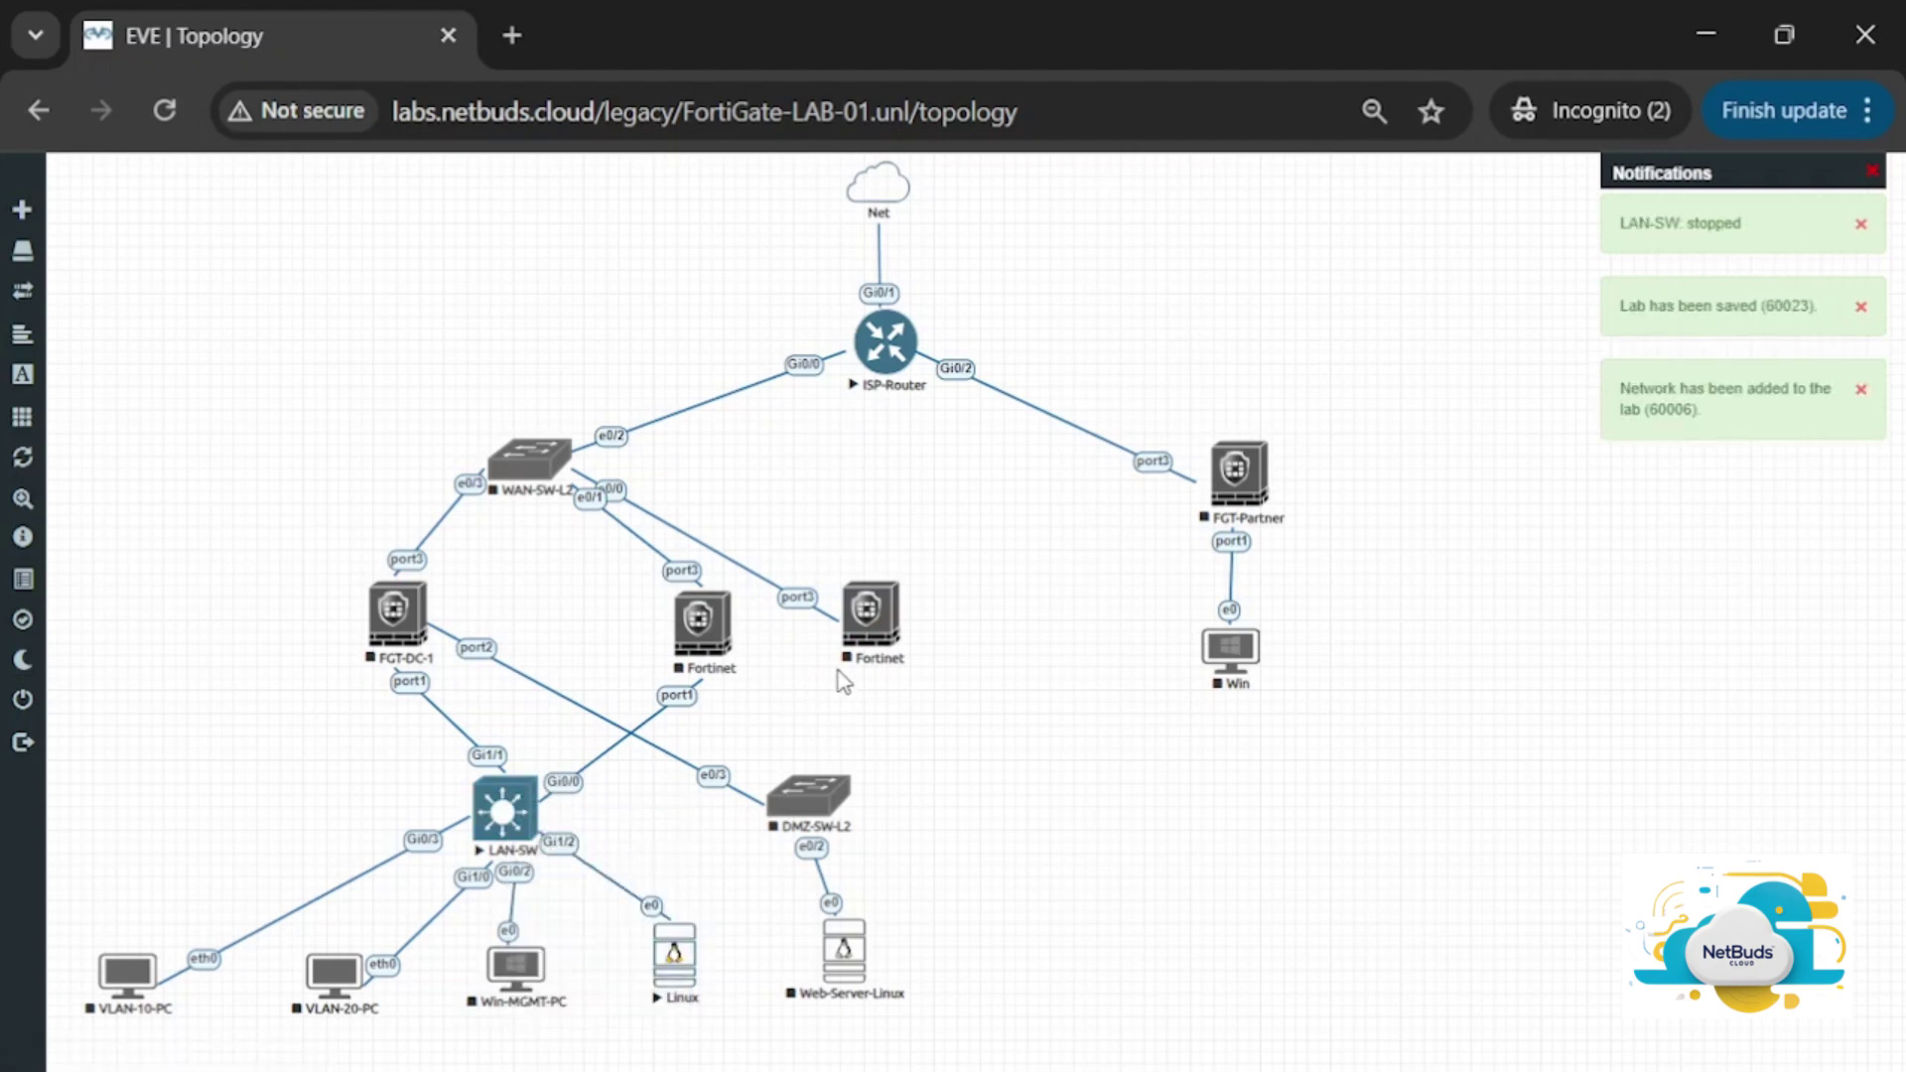
{"action": "left_click_drag", "start_coordinate": [895, 599], "coordinate": [506, 807]}
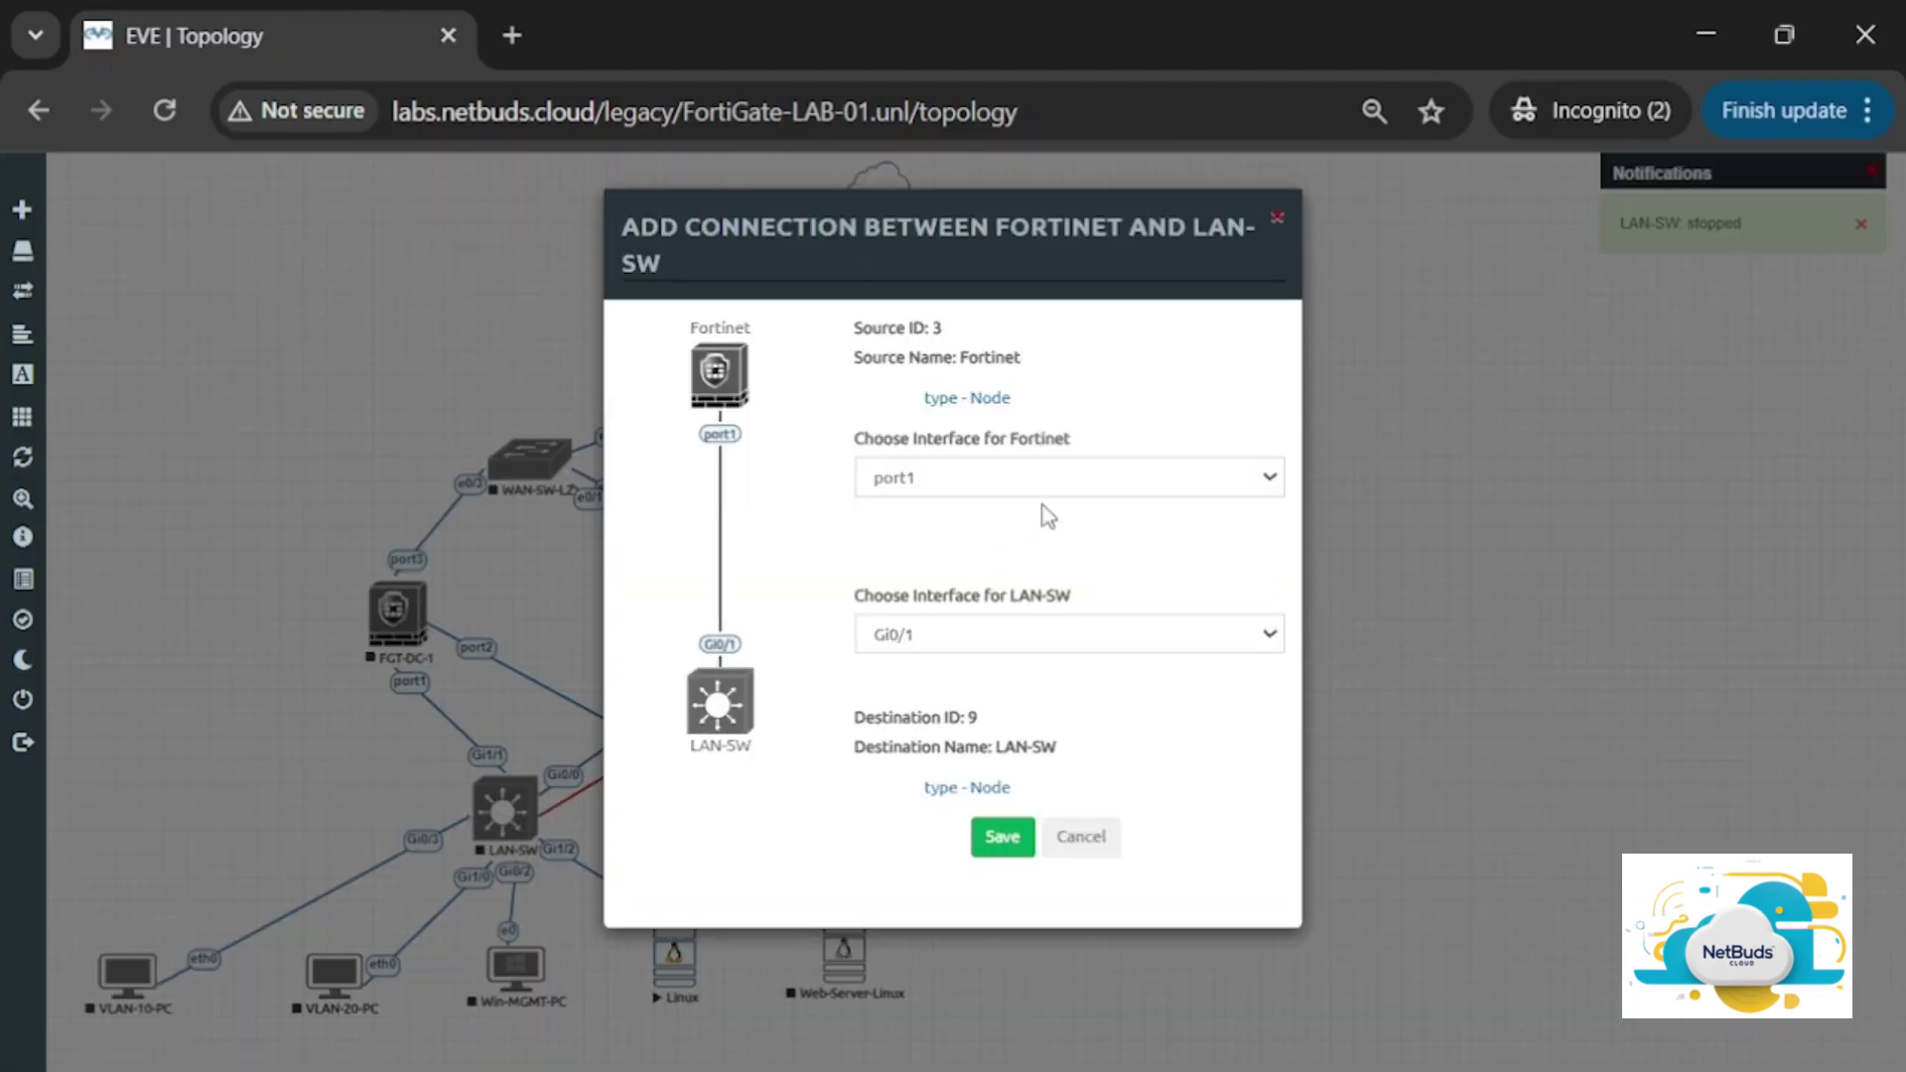
{"action": "left_click", "coordinate": [1004, 839]}
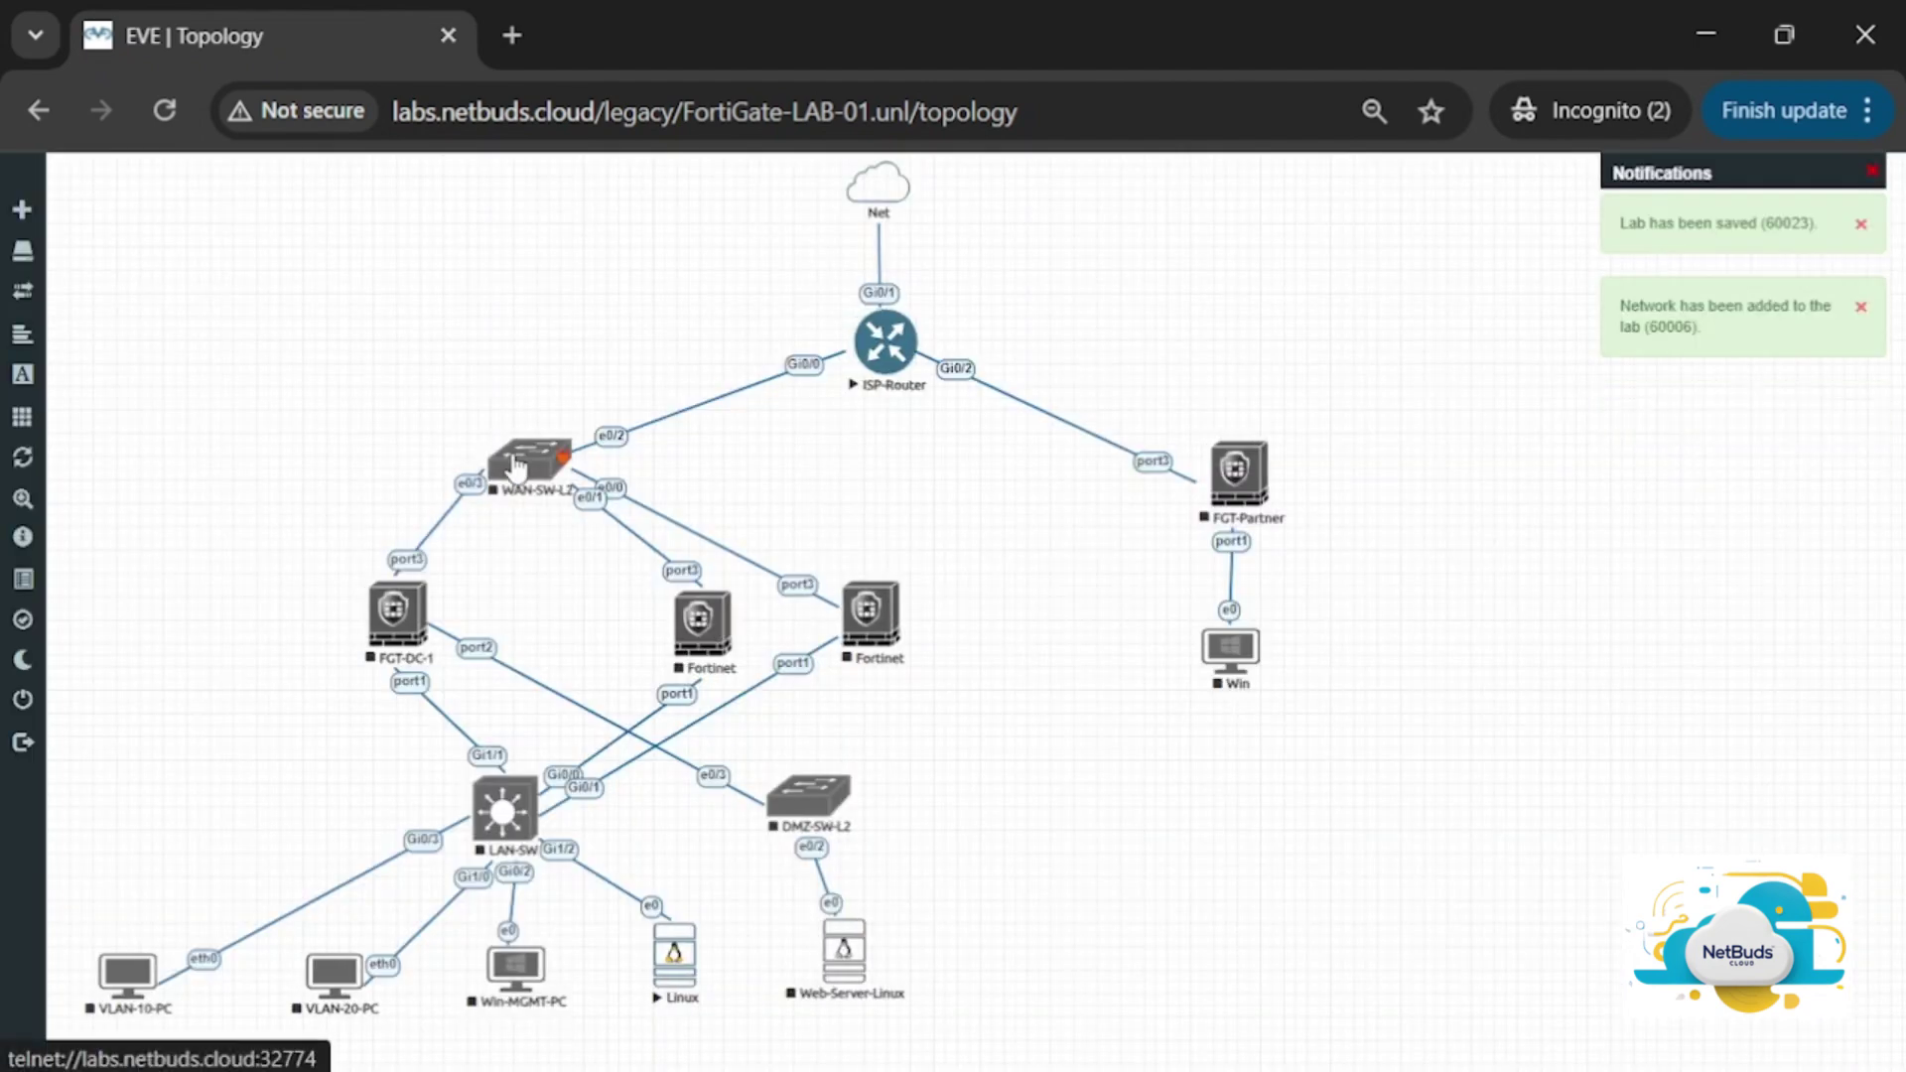
Step: Start WAN-SW-L2, the new Fortinet node and LAN-SW
{"action": "right_click", "coordinate": [524, 459]}
{"action": "left_click", "coordinate": [570, 502]}
{"action": "right_click", "coordinate": [871, 611]}
{"action": "left_click", "coordinate": [937, 677]}
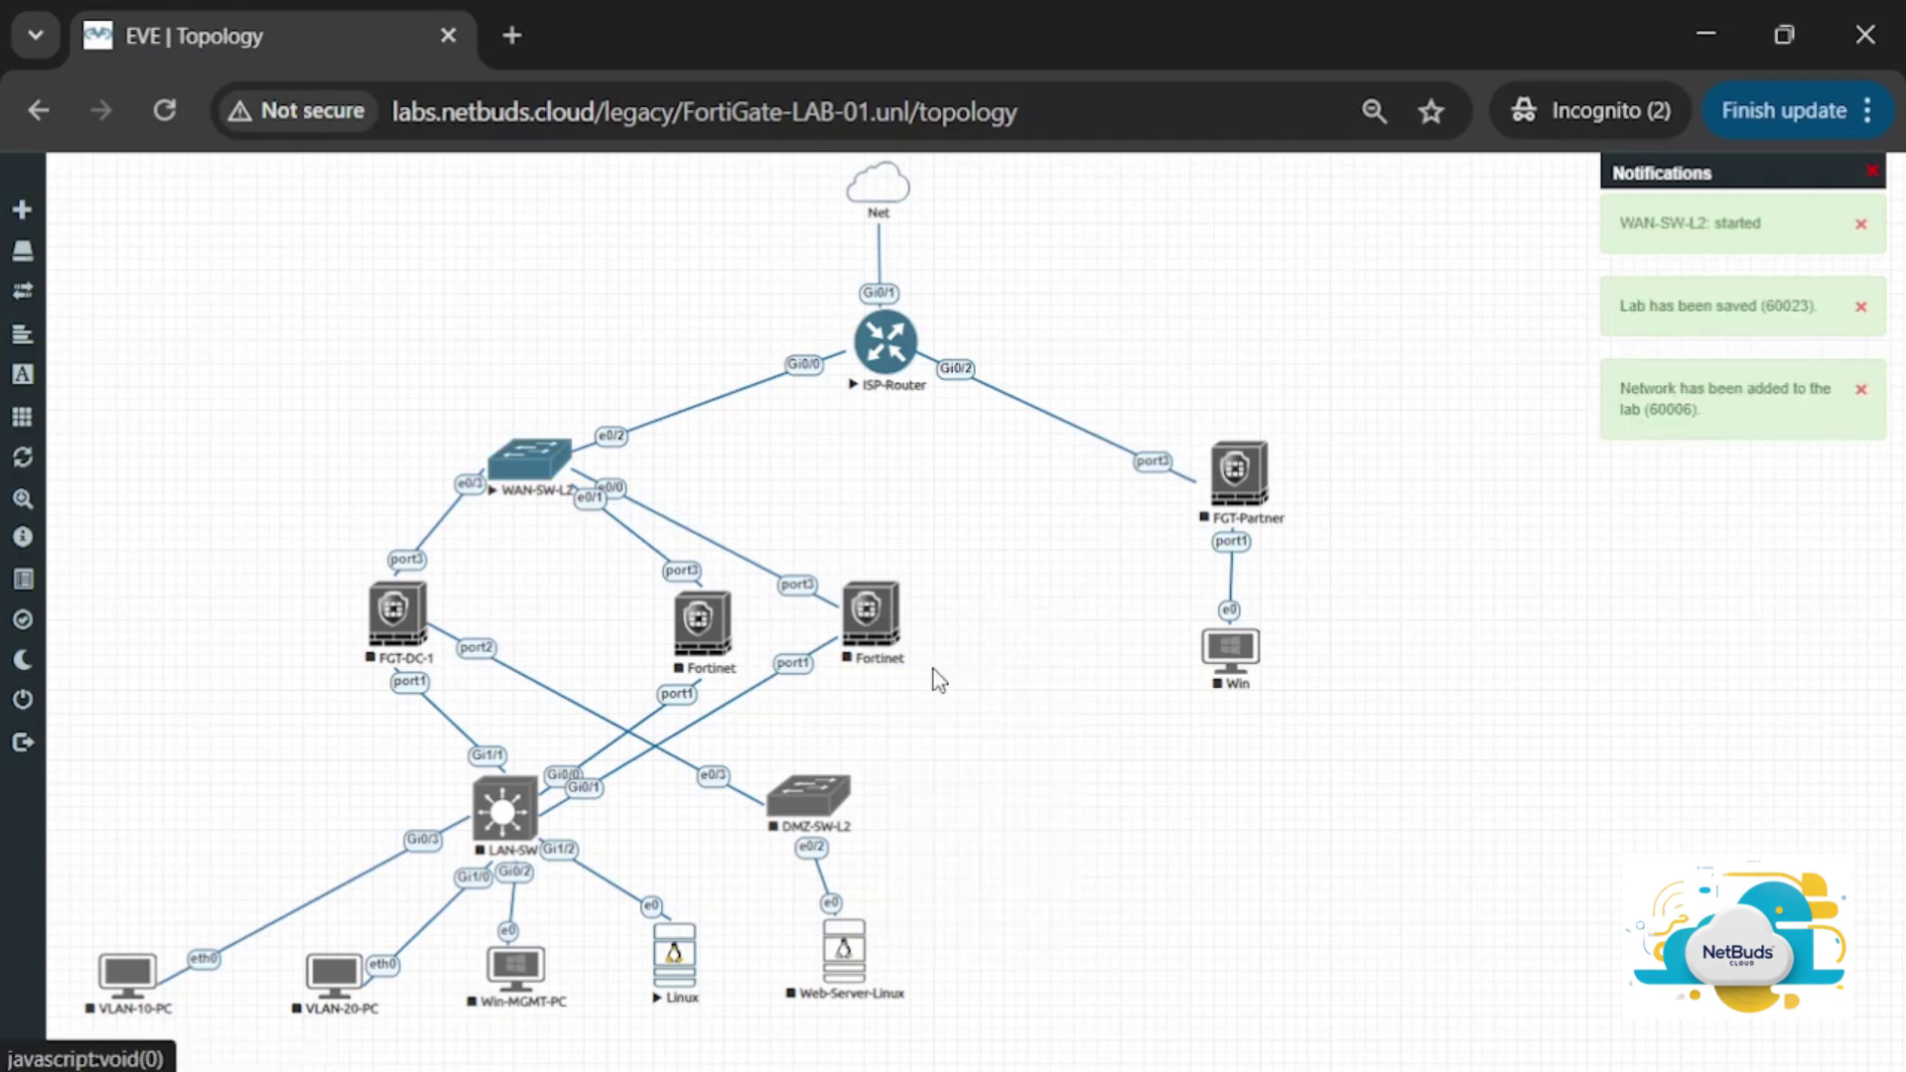
{"action": "right_click", "coordinate": [521, 819]}
{"action": "left_click", "coordinate": [589, 795]}
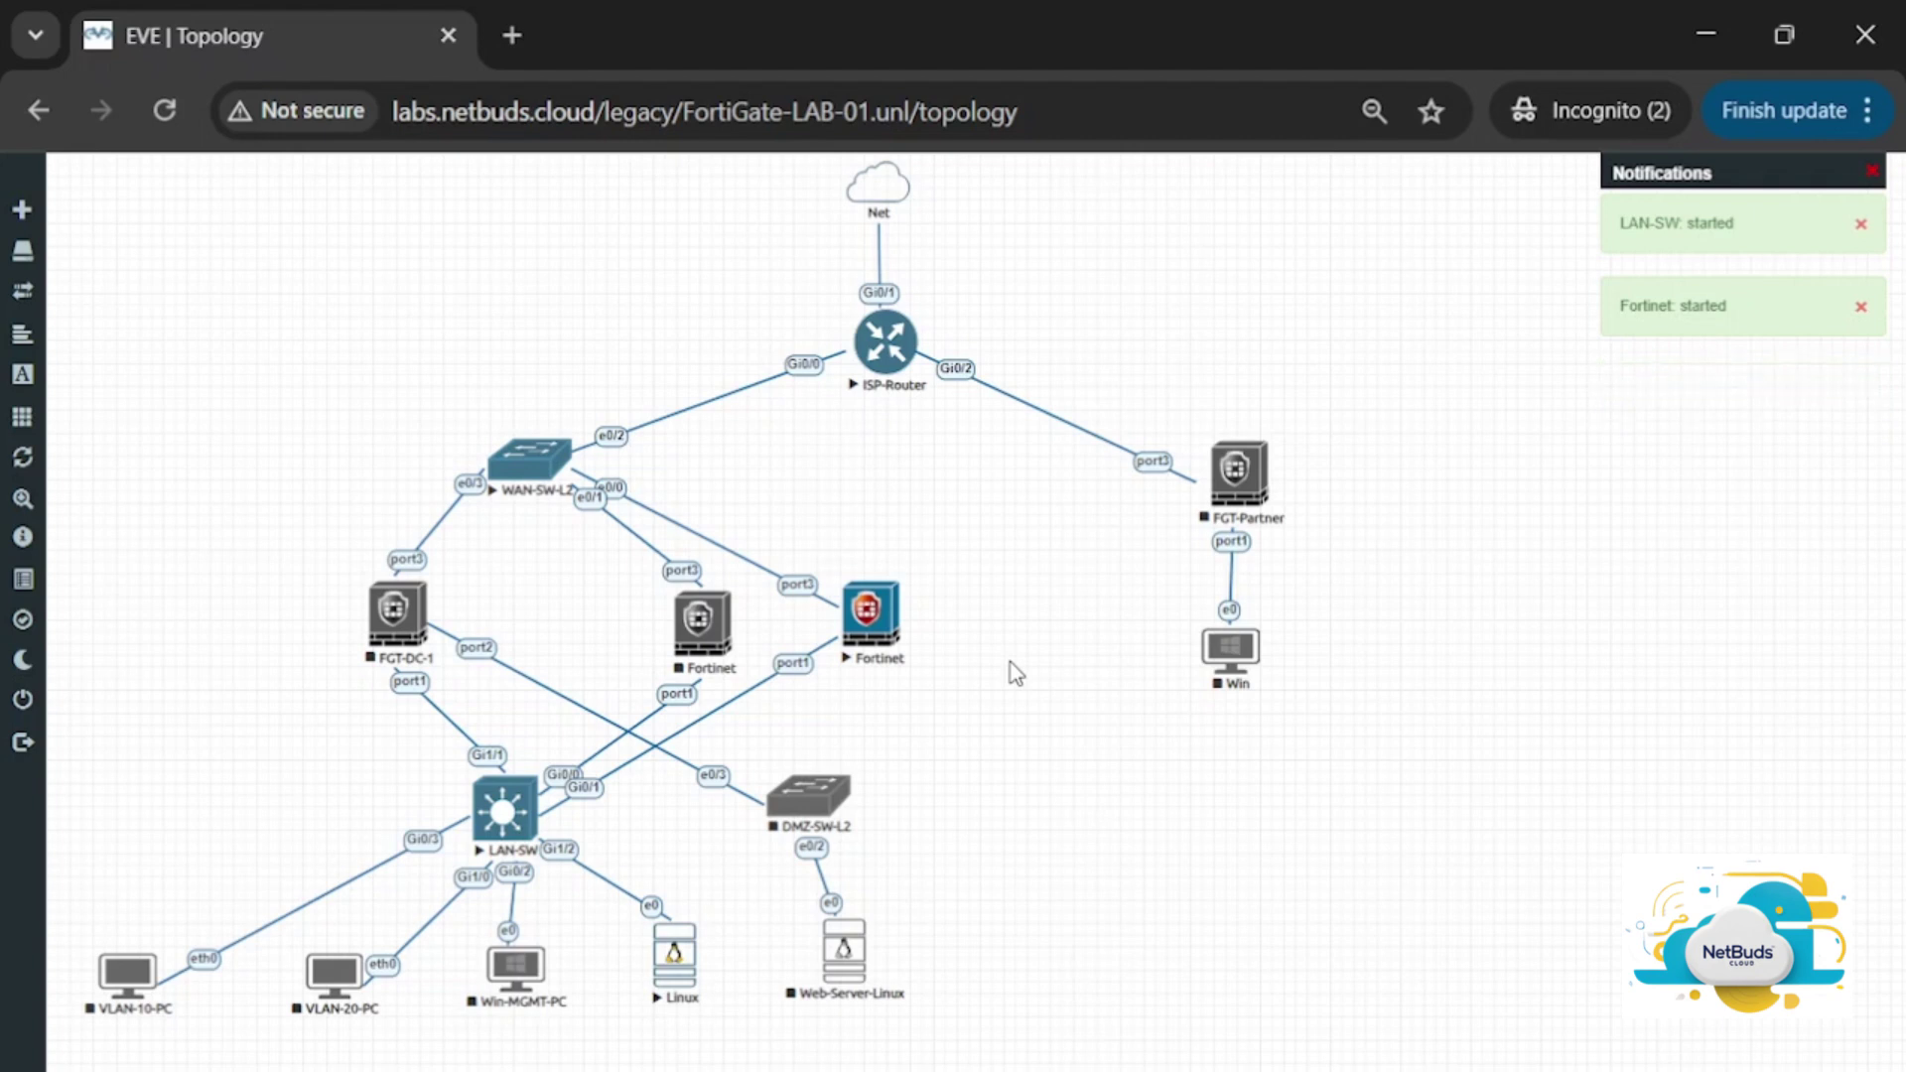
Step: Launch the new Fortinet node's console window, then minimize it to show the topology
{"action": "left_click", "coordinate": [868, 633]}
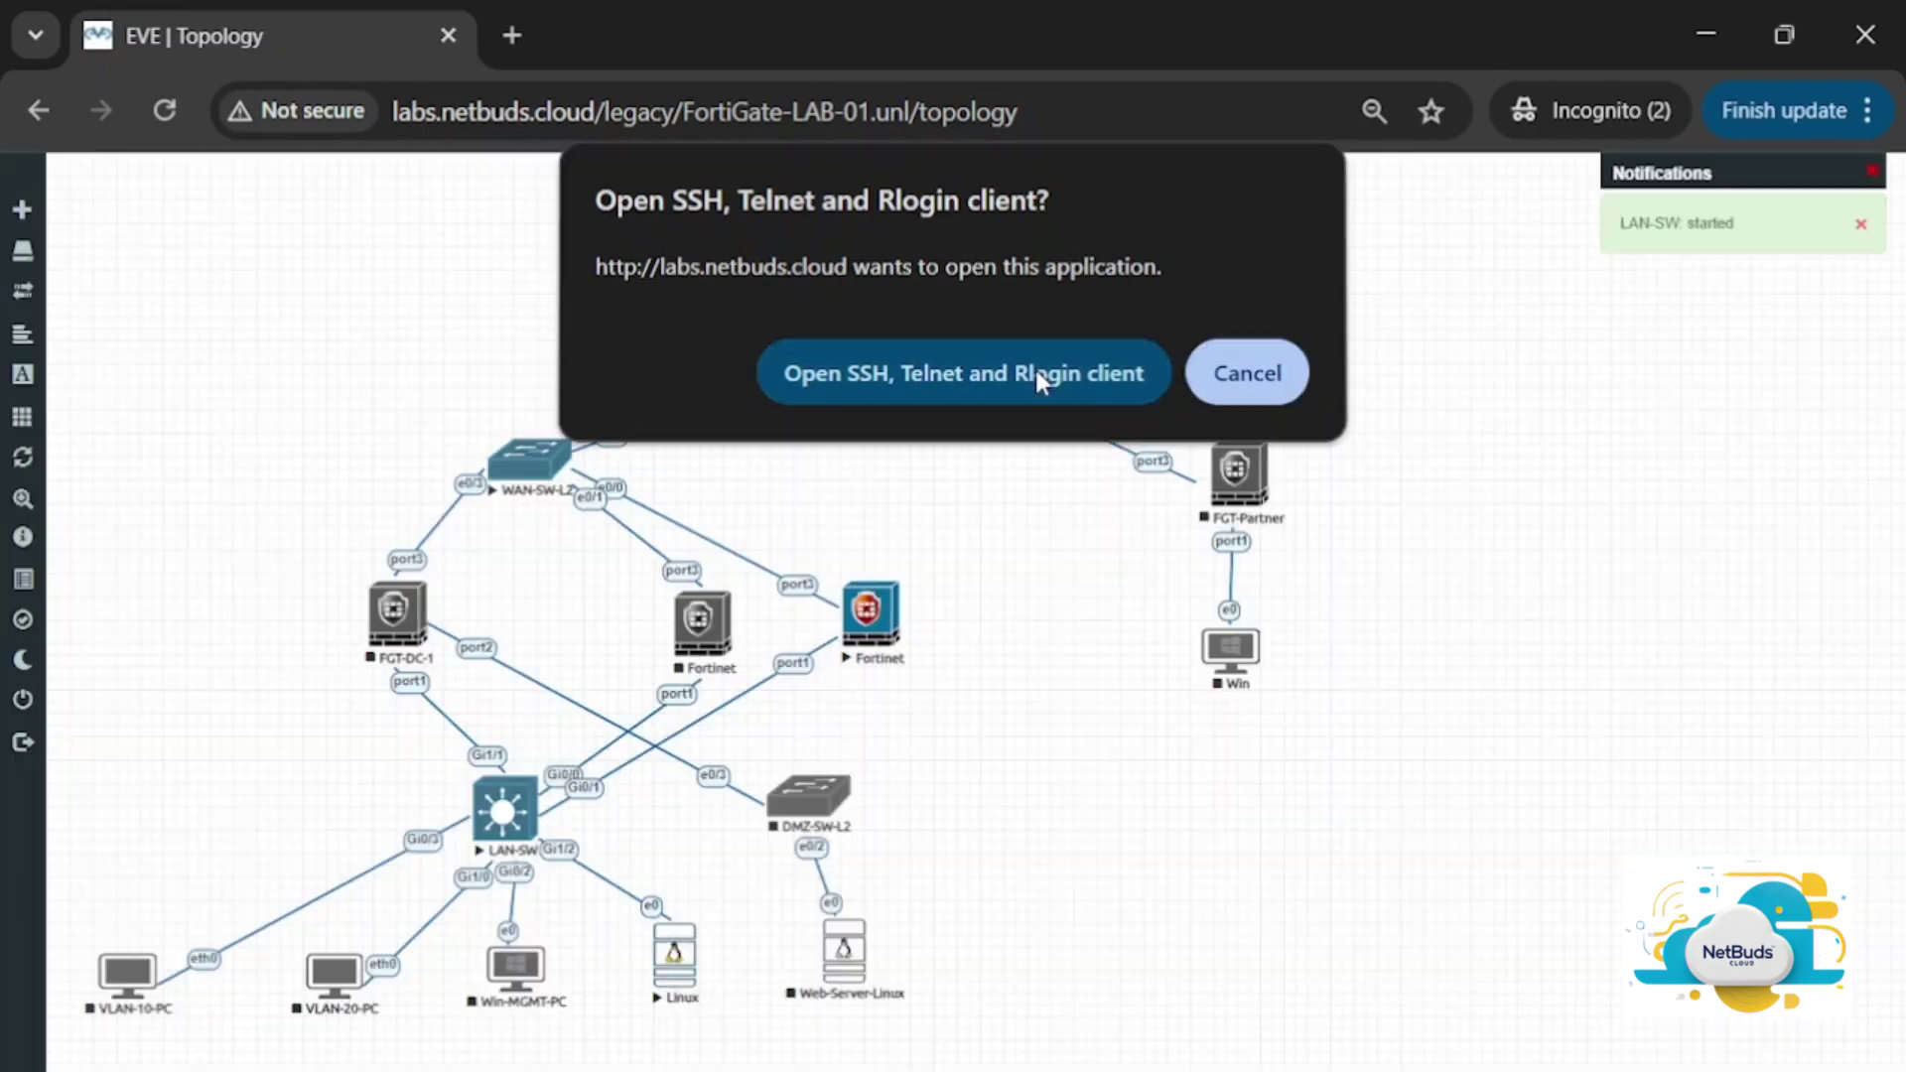
{"action": "left_click", "coordinate": [1041, 380]}
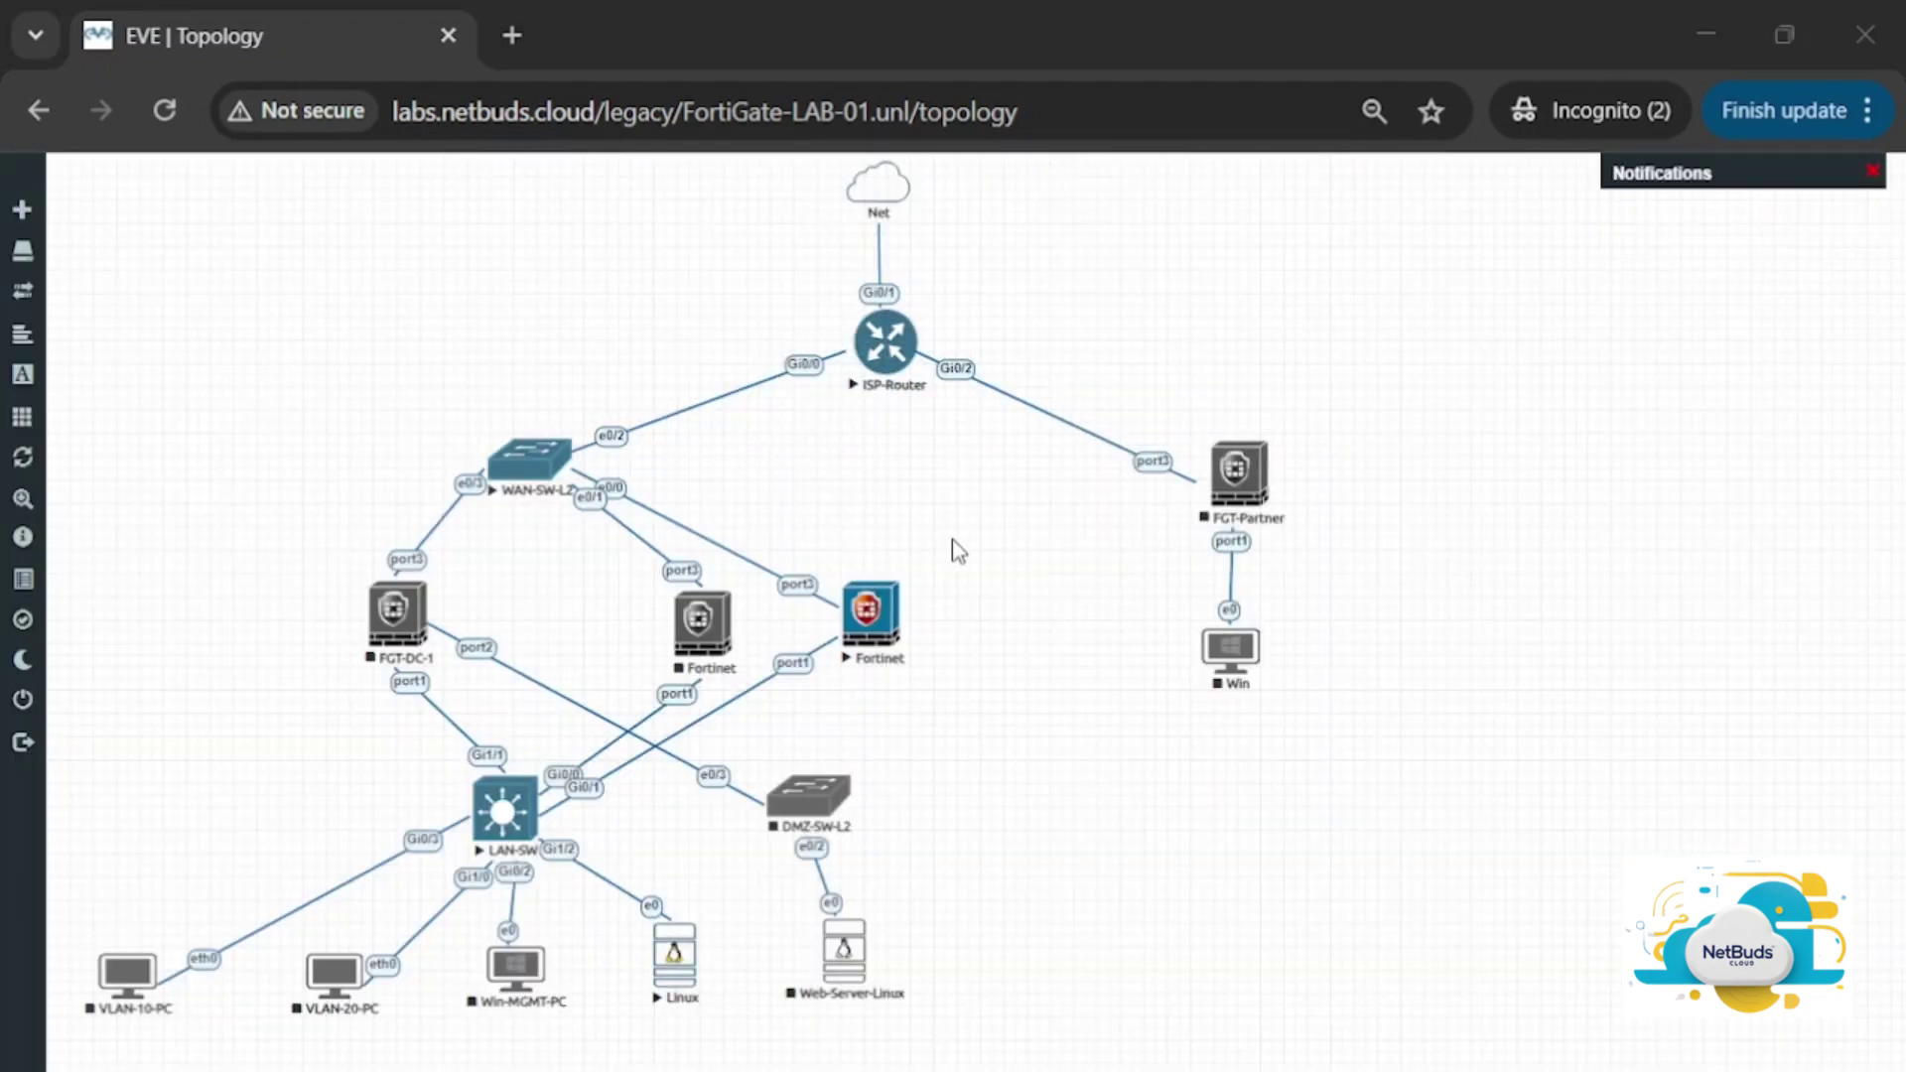
{"action": "left_click_drag", "start_coordinate": [0, 89], "coordinate": [886, 217]}
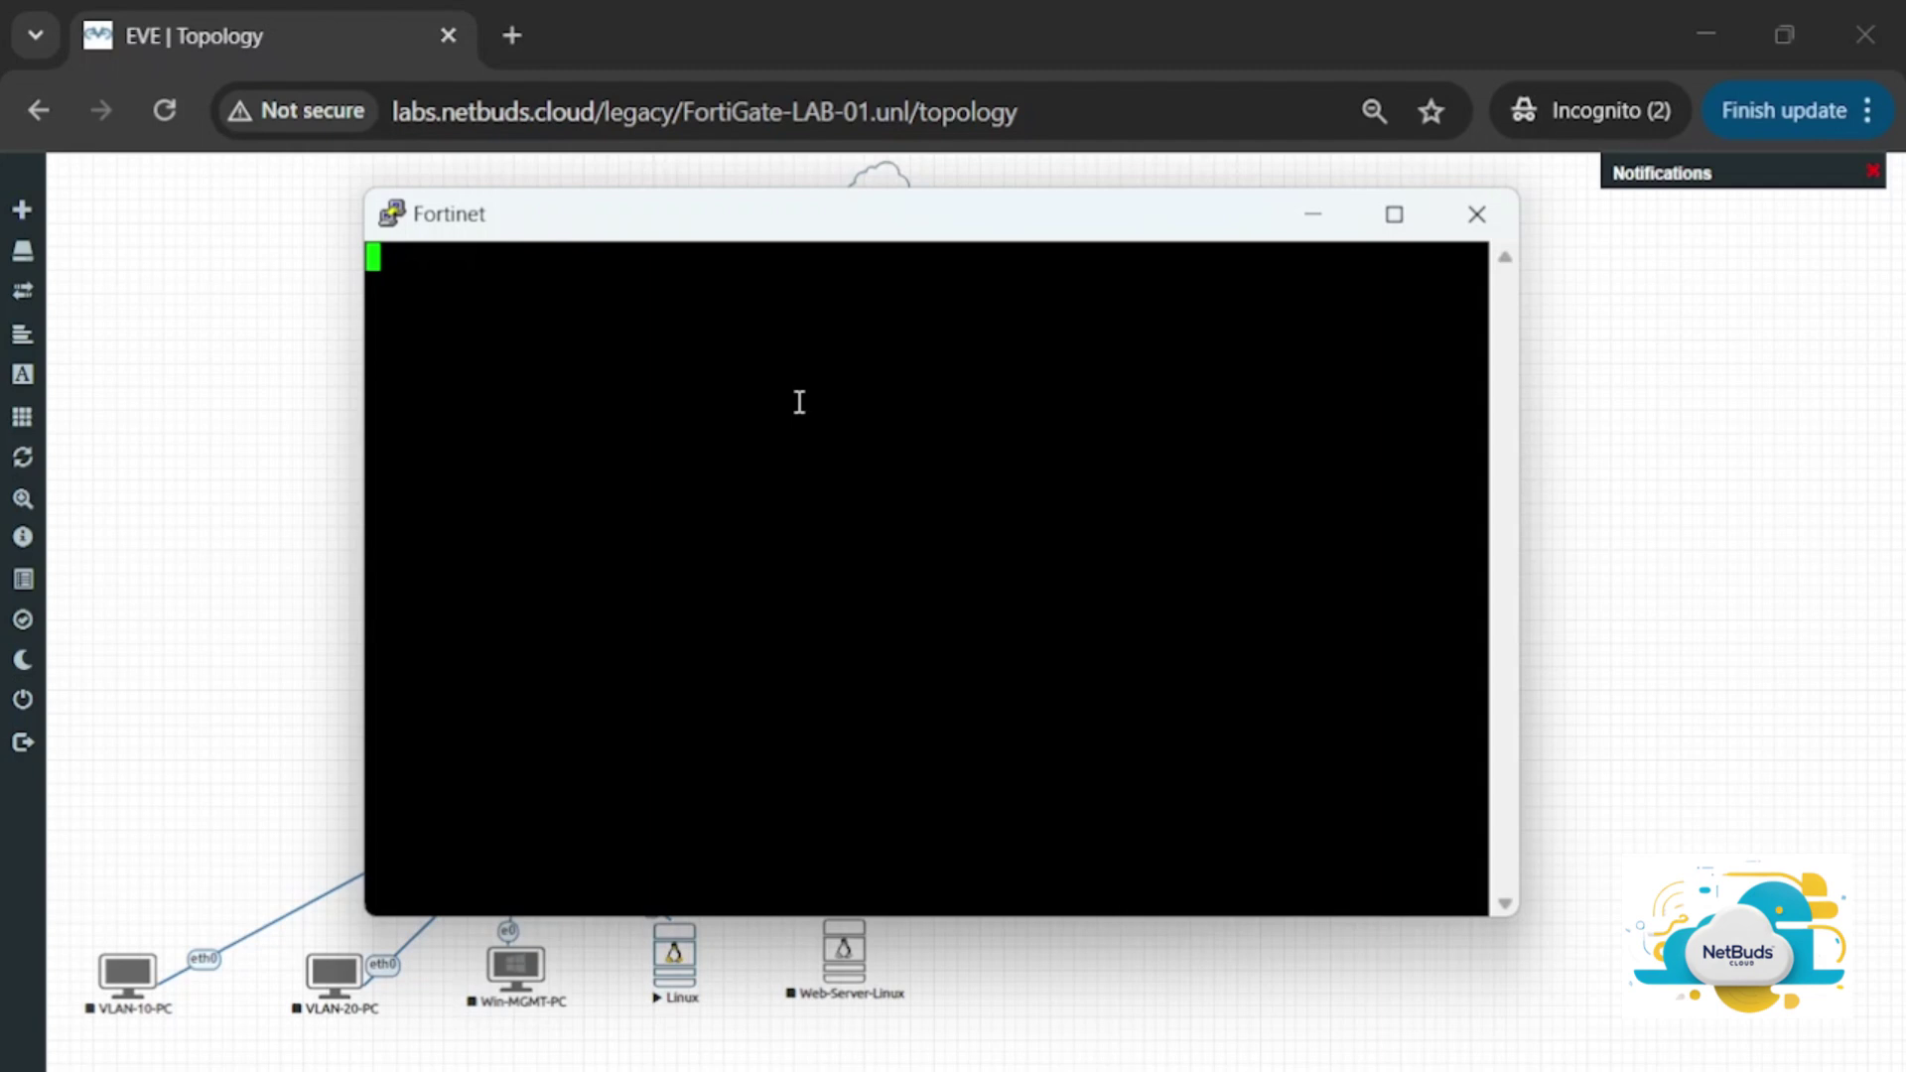
{"action": "left_click", "coordinate": [1315, 220]}
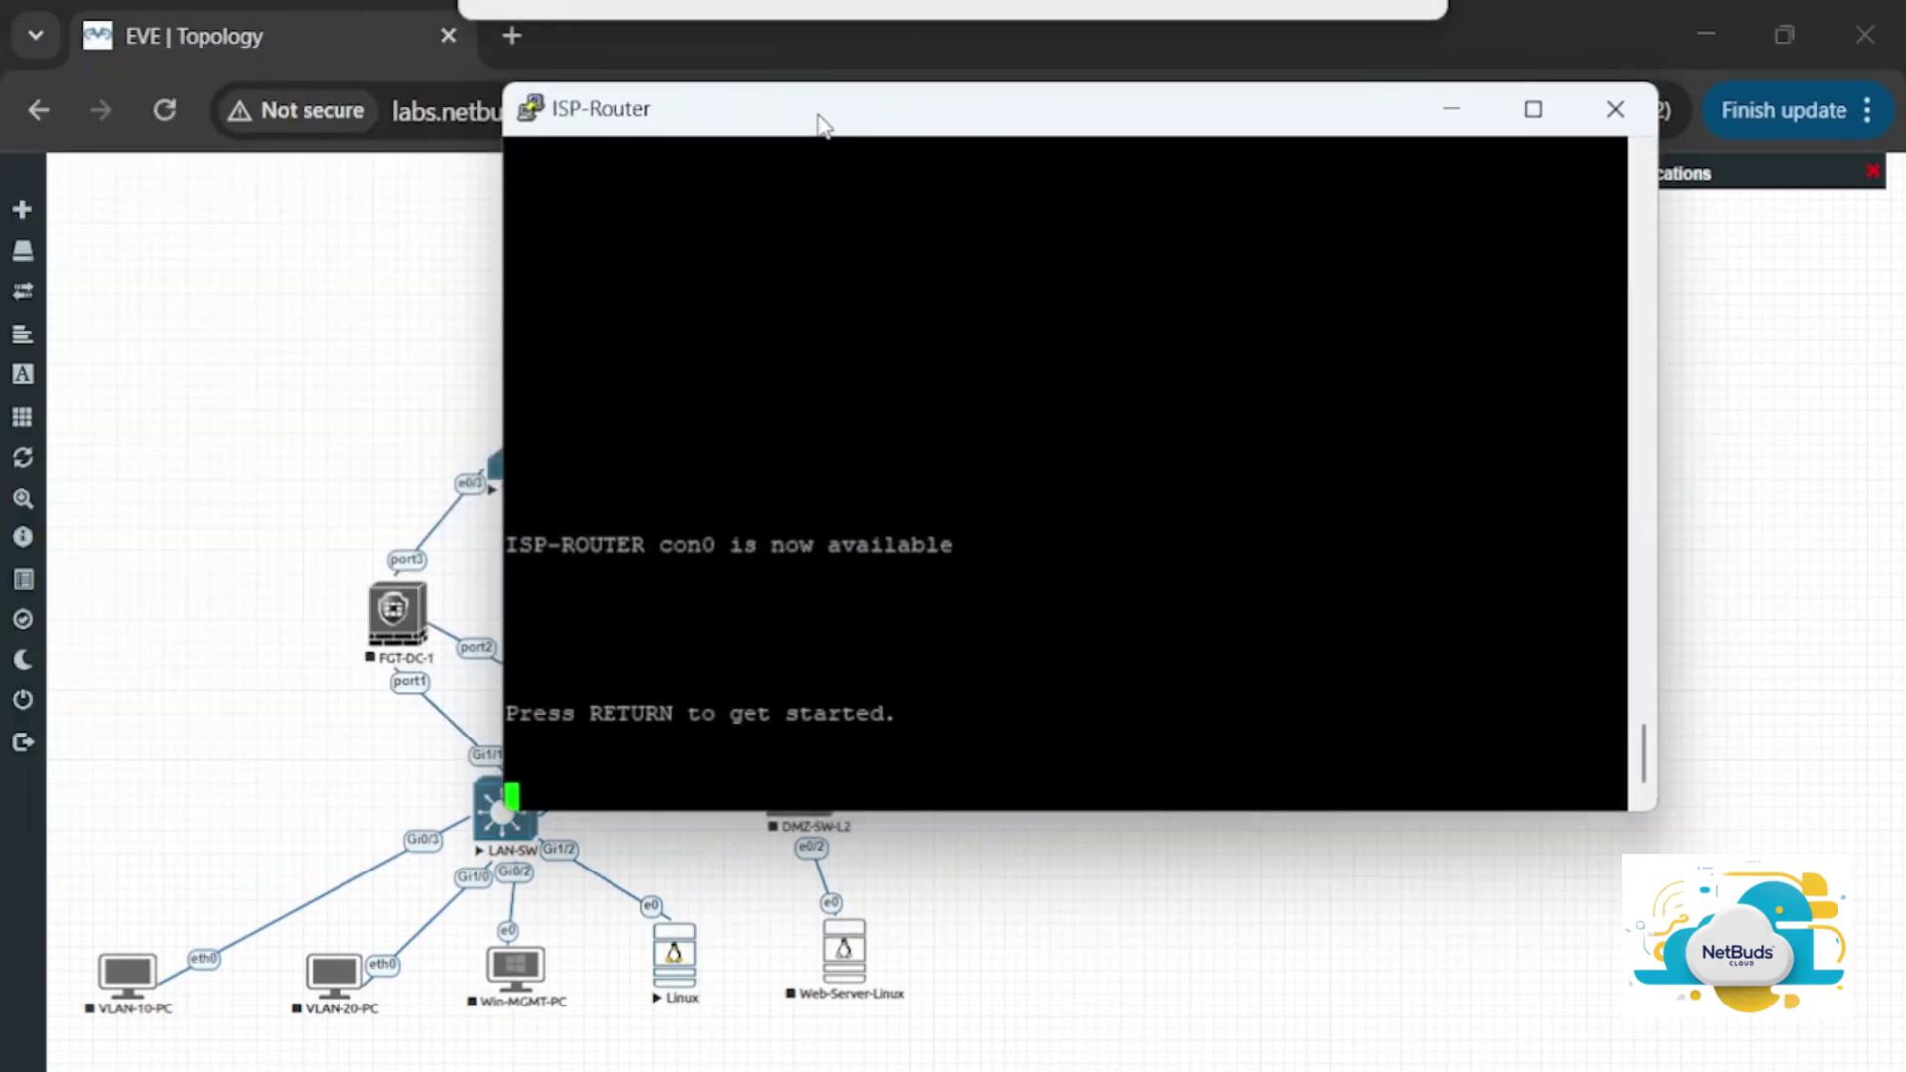
Step: Enter enable mode on ISP-Router and run 'show ip int bri' to list its interface addresses
{"action": "left_click_drag", "start_coordinate": [817, 120], "coordinate": [651, 170]}
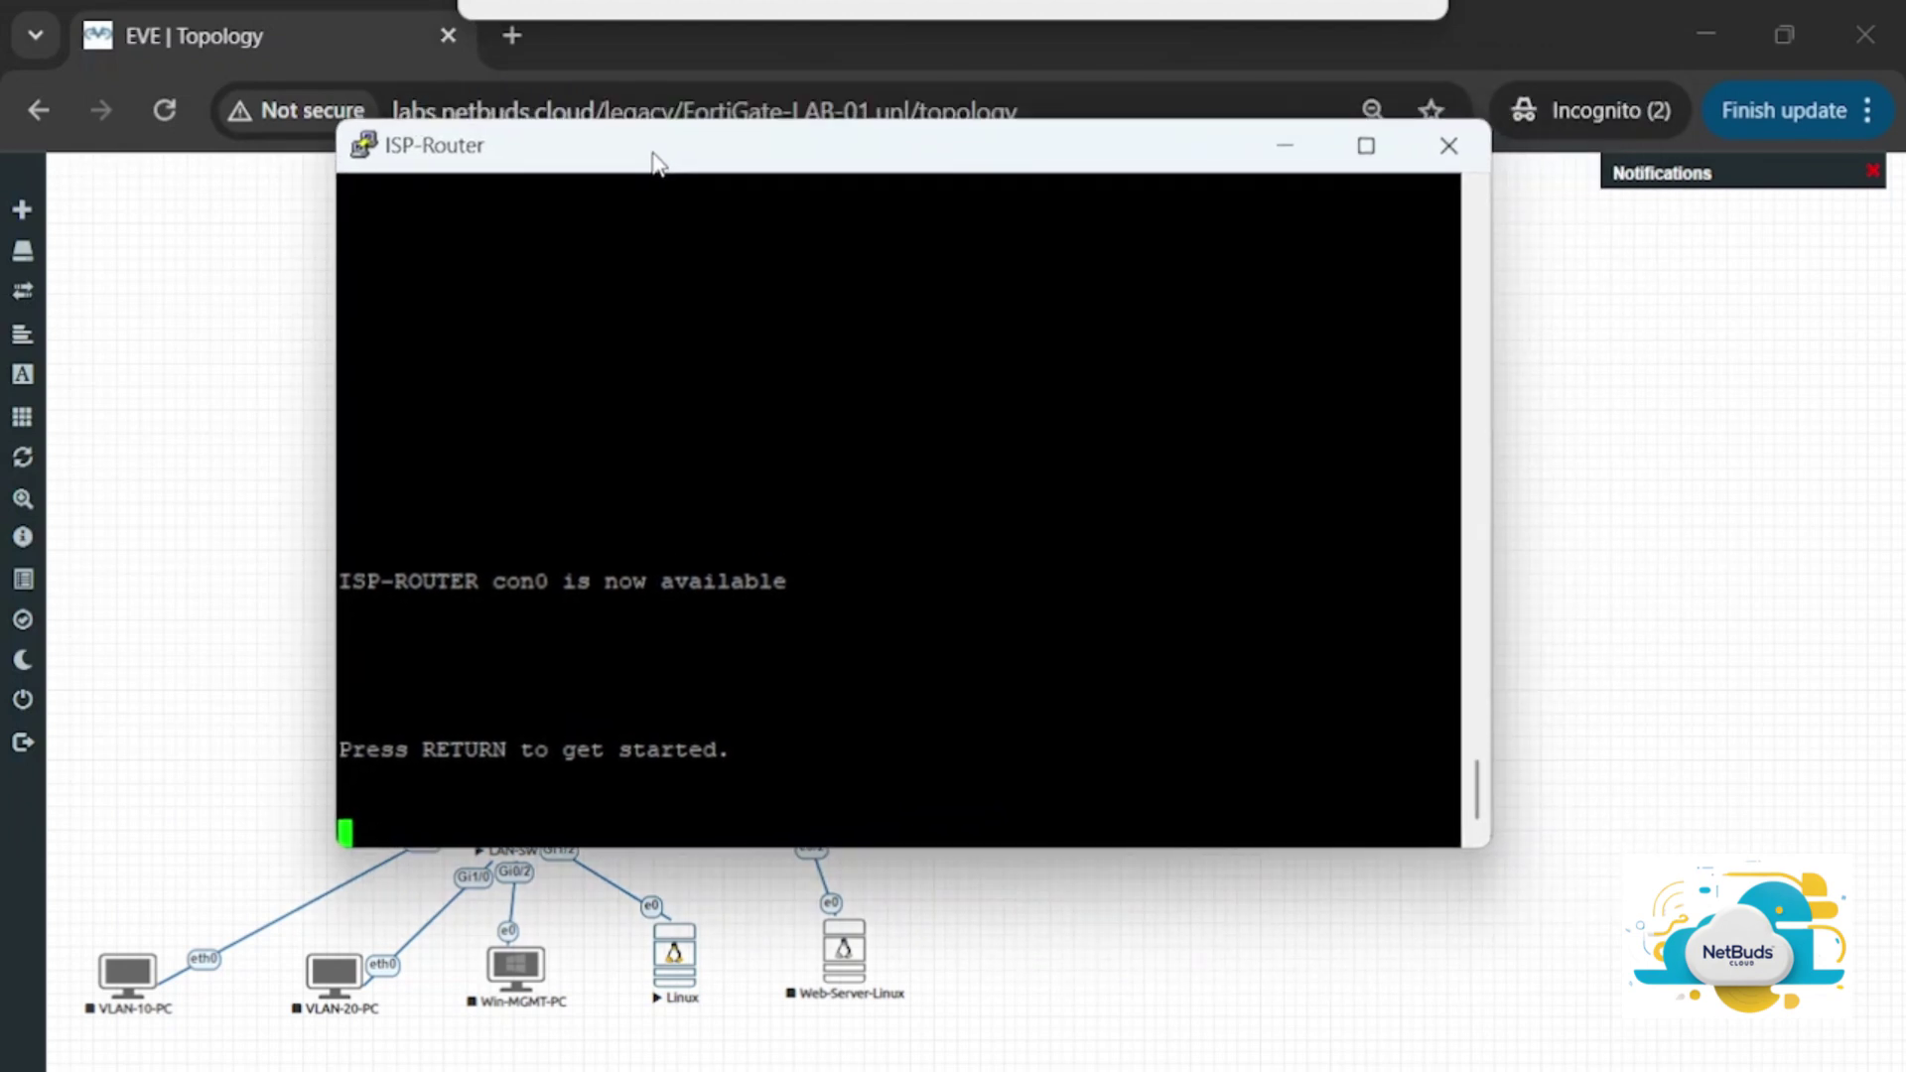
{"action": "key", "text": "Return"}
{"action": "key", "text": "Return"}
{"action": "key", "text": "Return"}
{"action": "key", "text": "Return"}
{"action": "key", "text": "Return"}
{"action": "key", "text": "Return"}
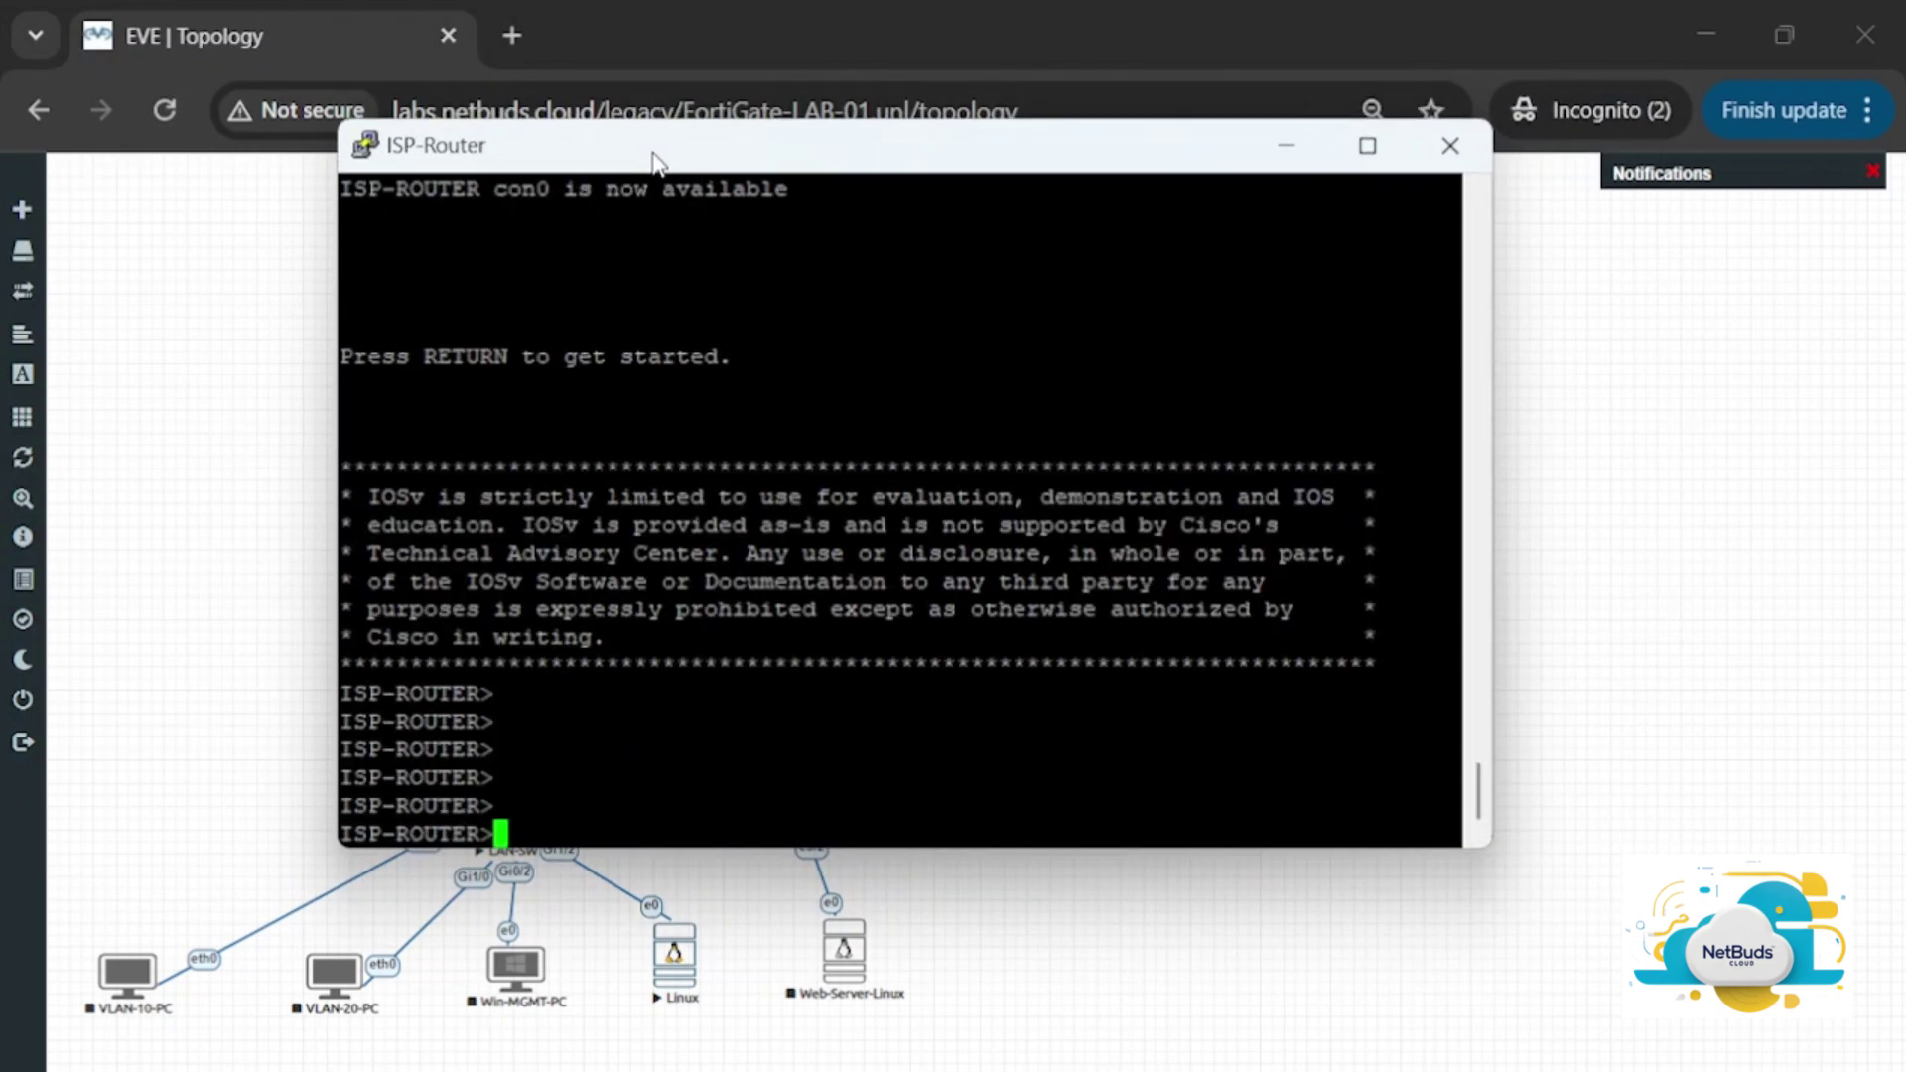
{"action": "type", "text": "en"}
{"action": "key", "text": "Return"}
{"action": "key", "text": "Return"}
{"action": "type", "text": "show i"}
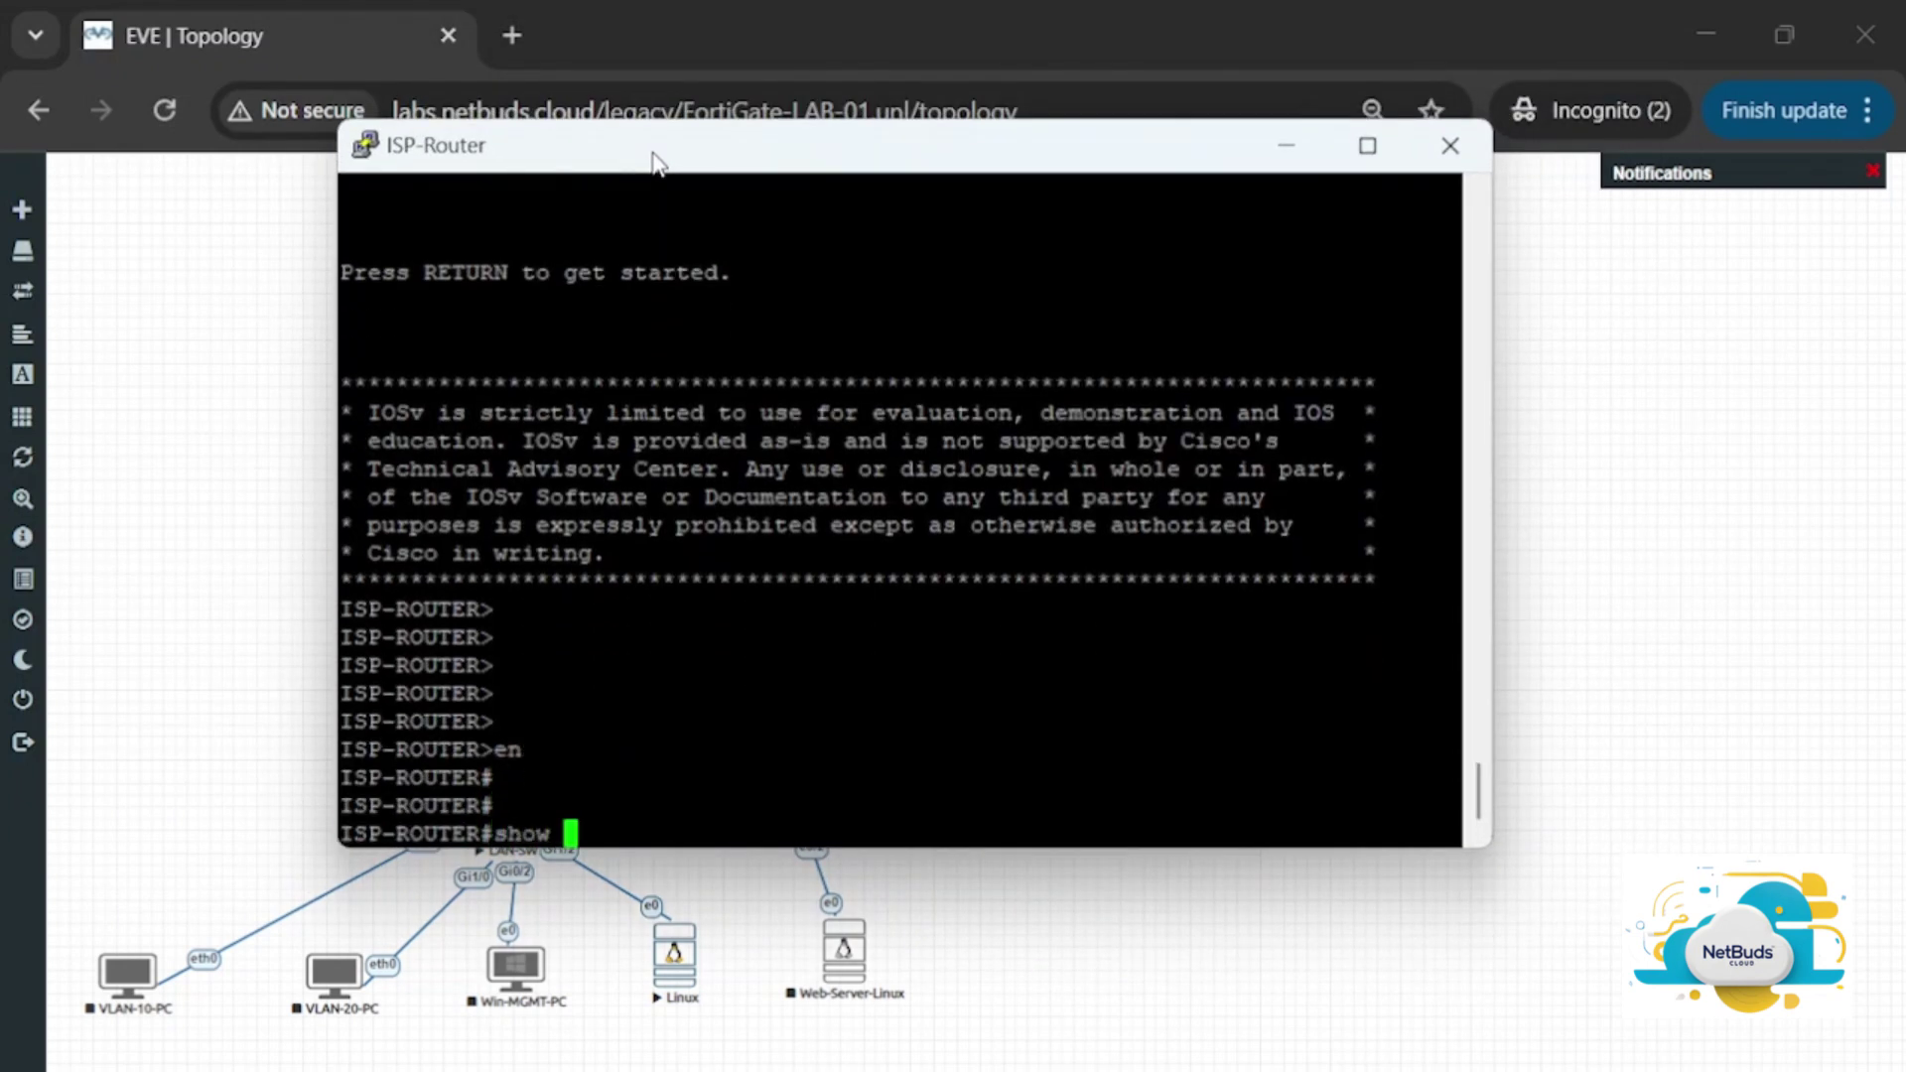
{"action": "key", "text": "BackSpace"}
{"action": "type", "text": "p int bri"}
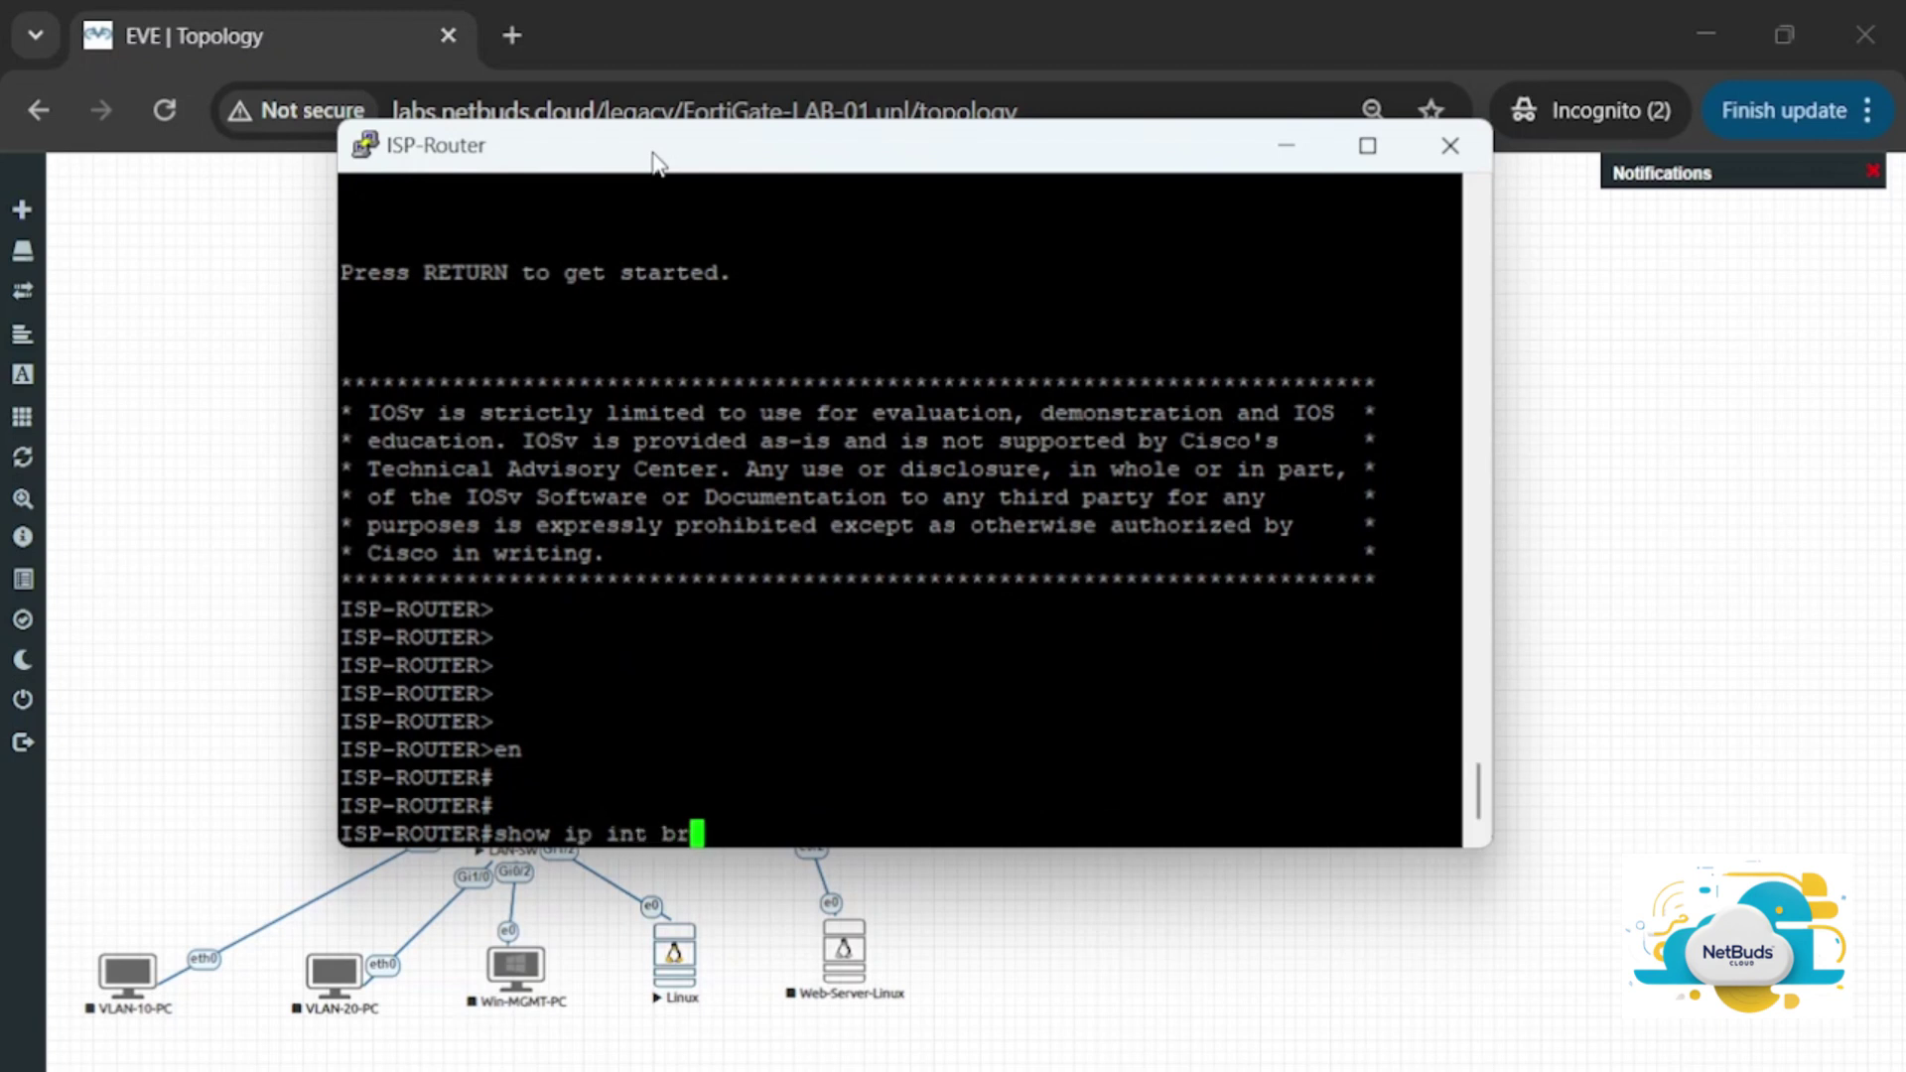
{"action": "key", "text": "Return"}
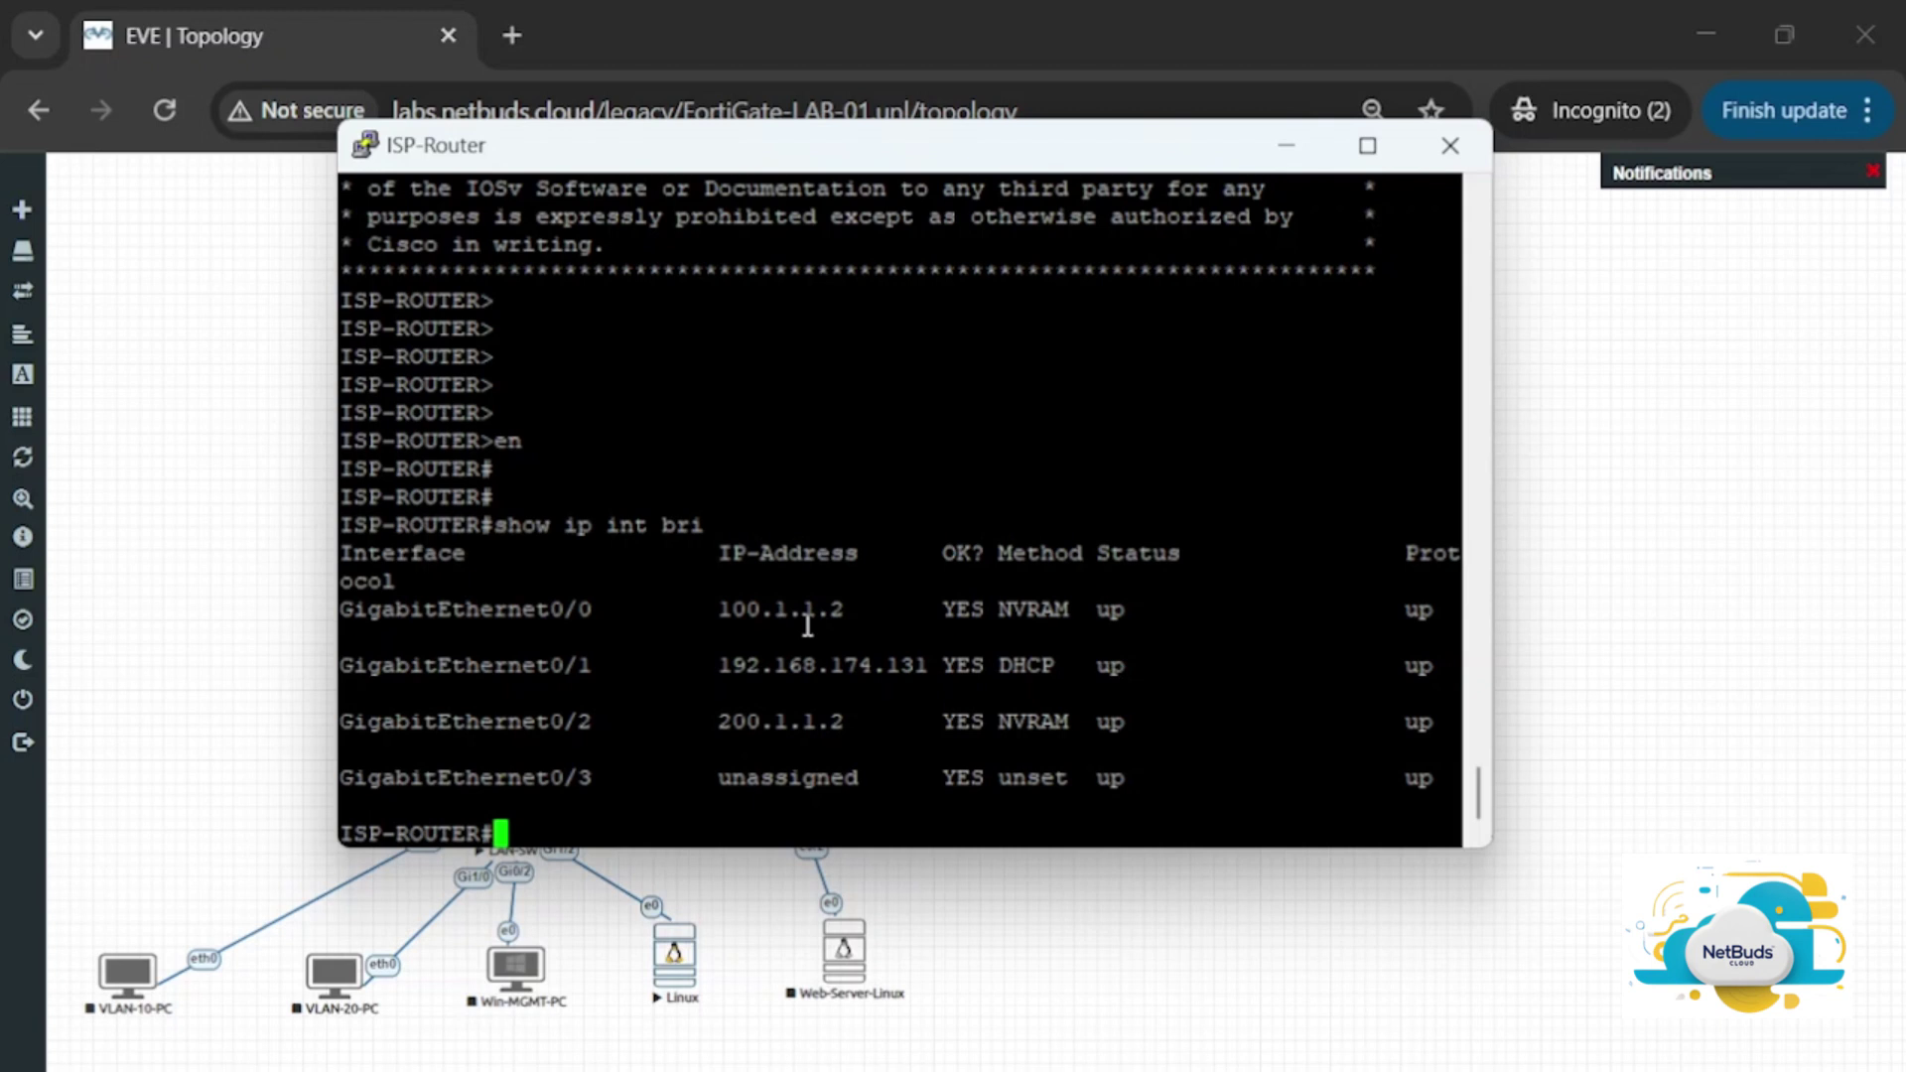
{"action": "key", "text": "alt+Tab"}
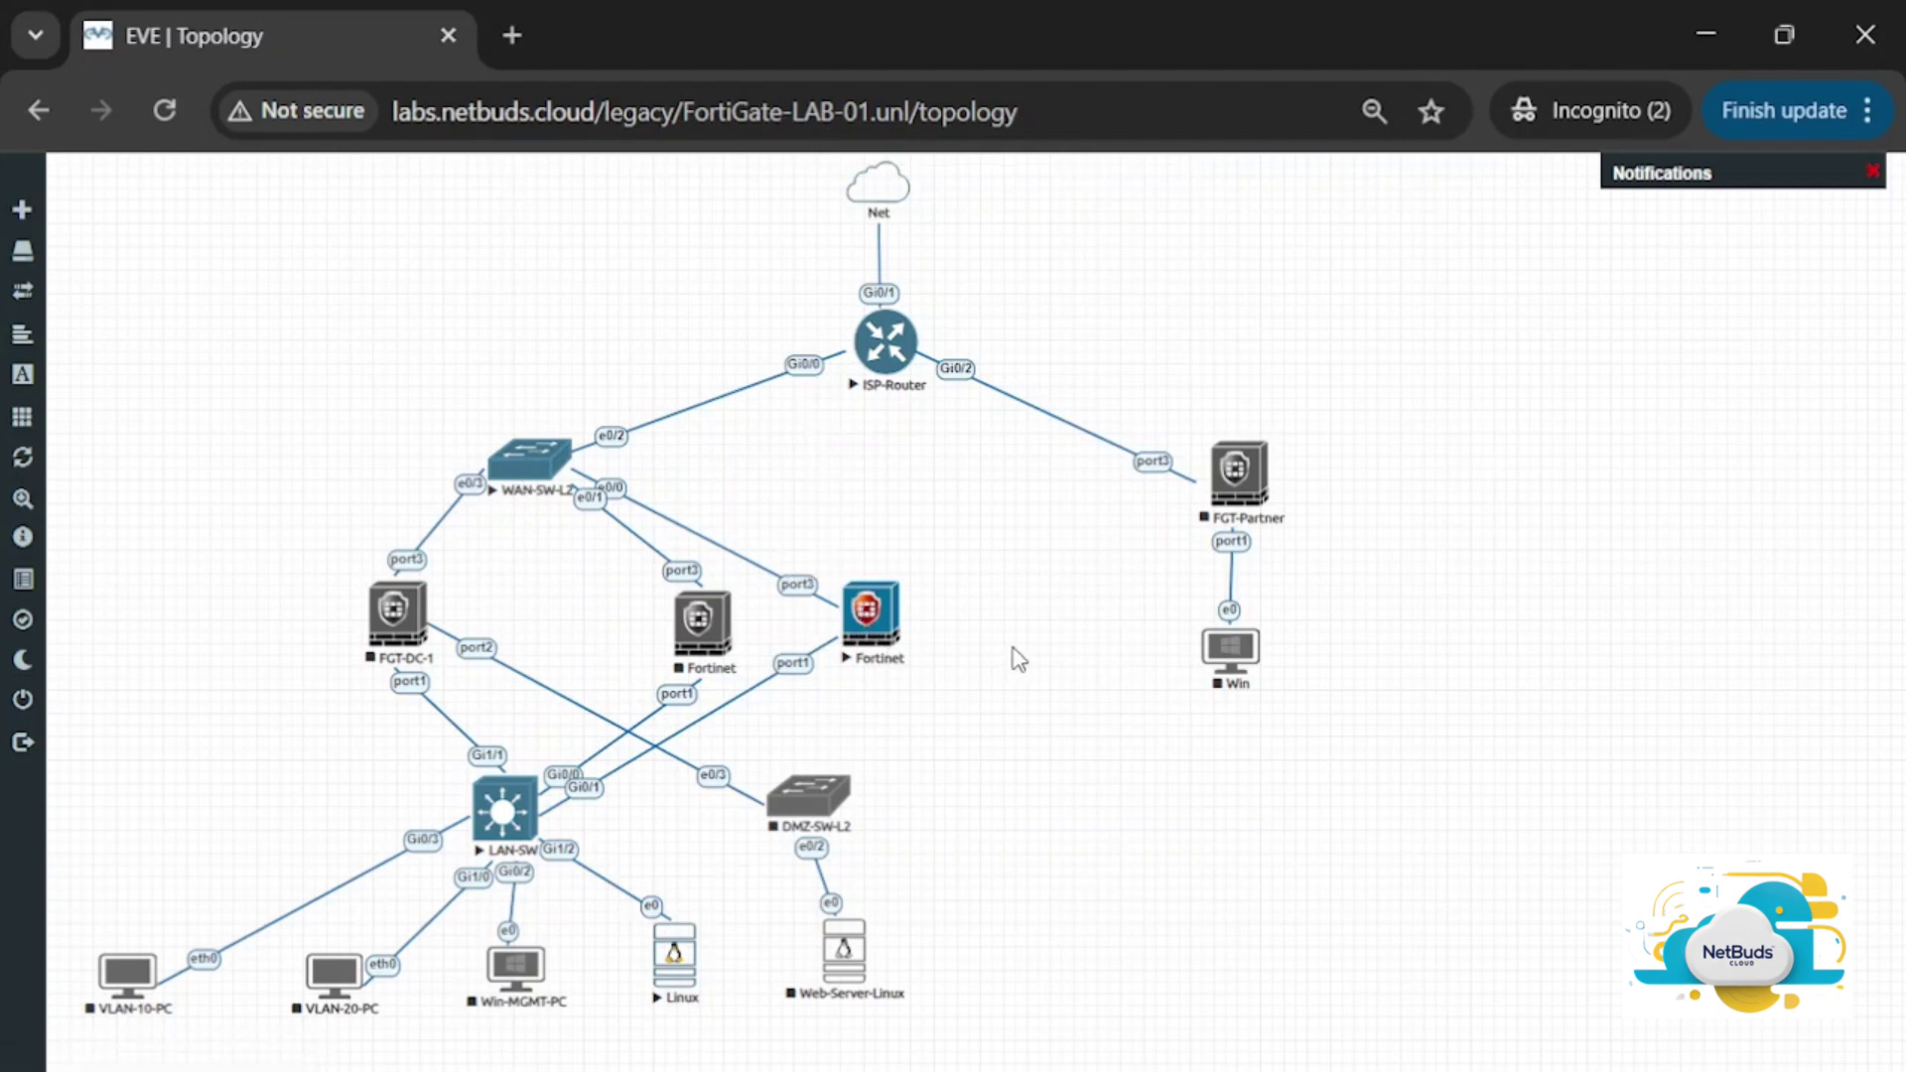
Step: Log in to the FortiGate as admin with a blank password and set a new password
{"action": "key", "text": "alt+Tab"}
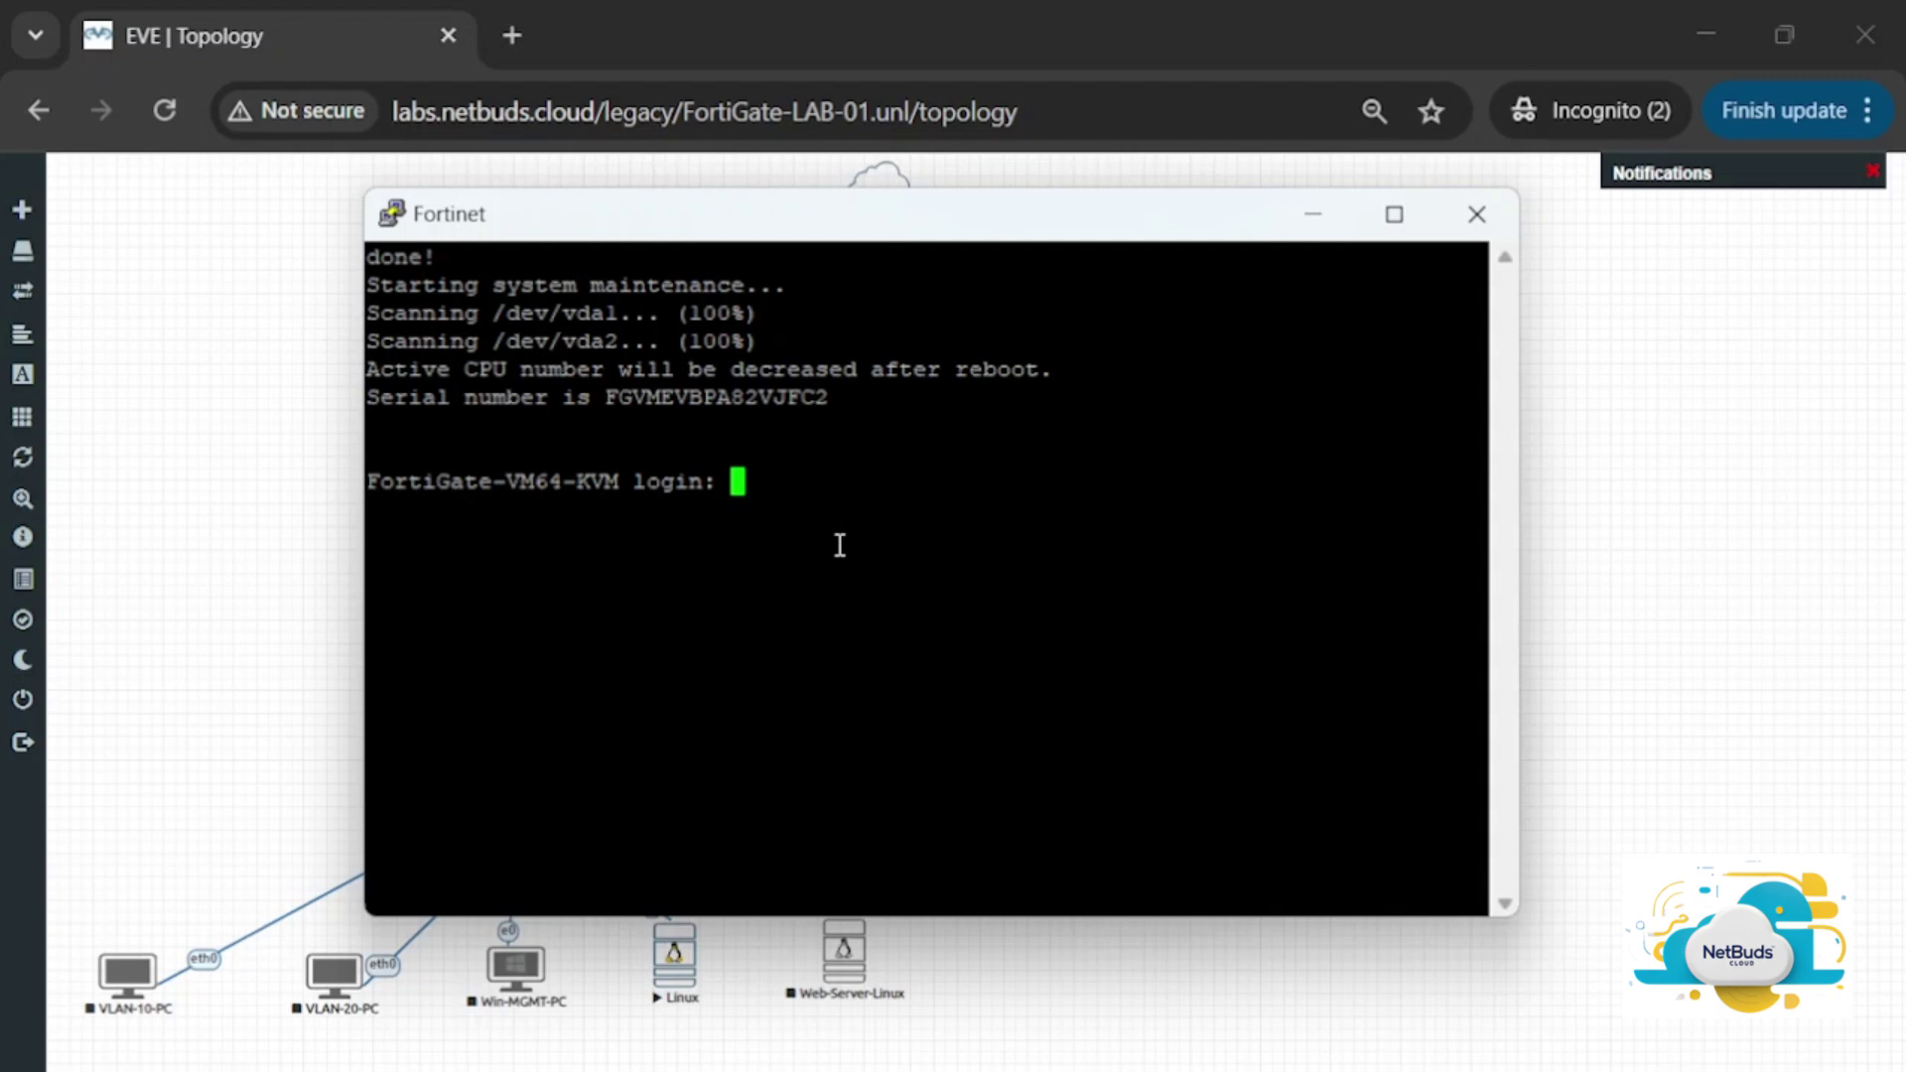
{"action": "type", "text": "admin"}
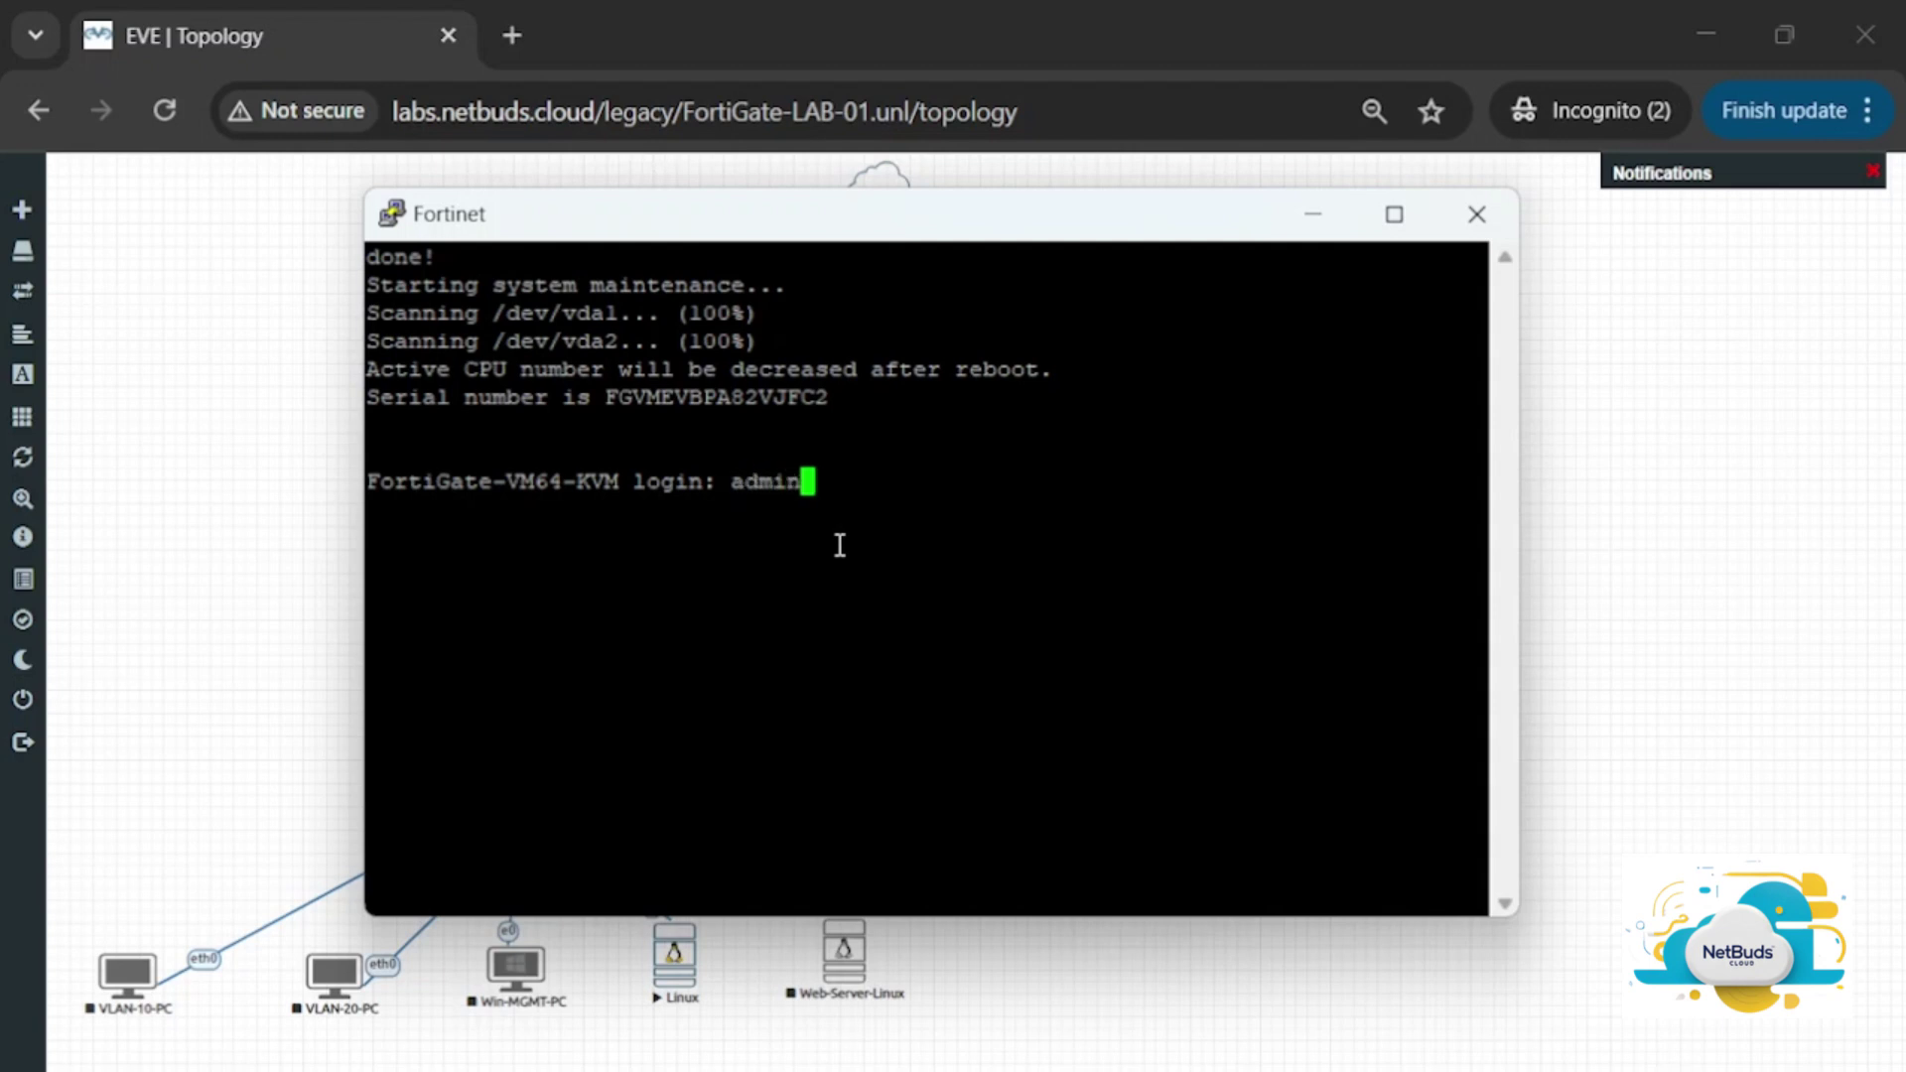
{"action": "key", "text": "Return"}
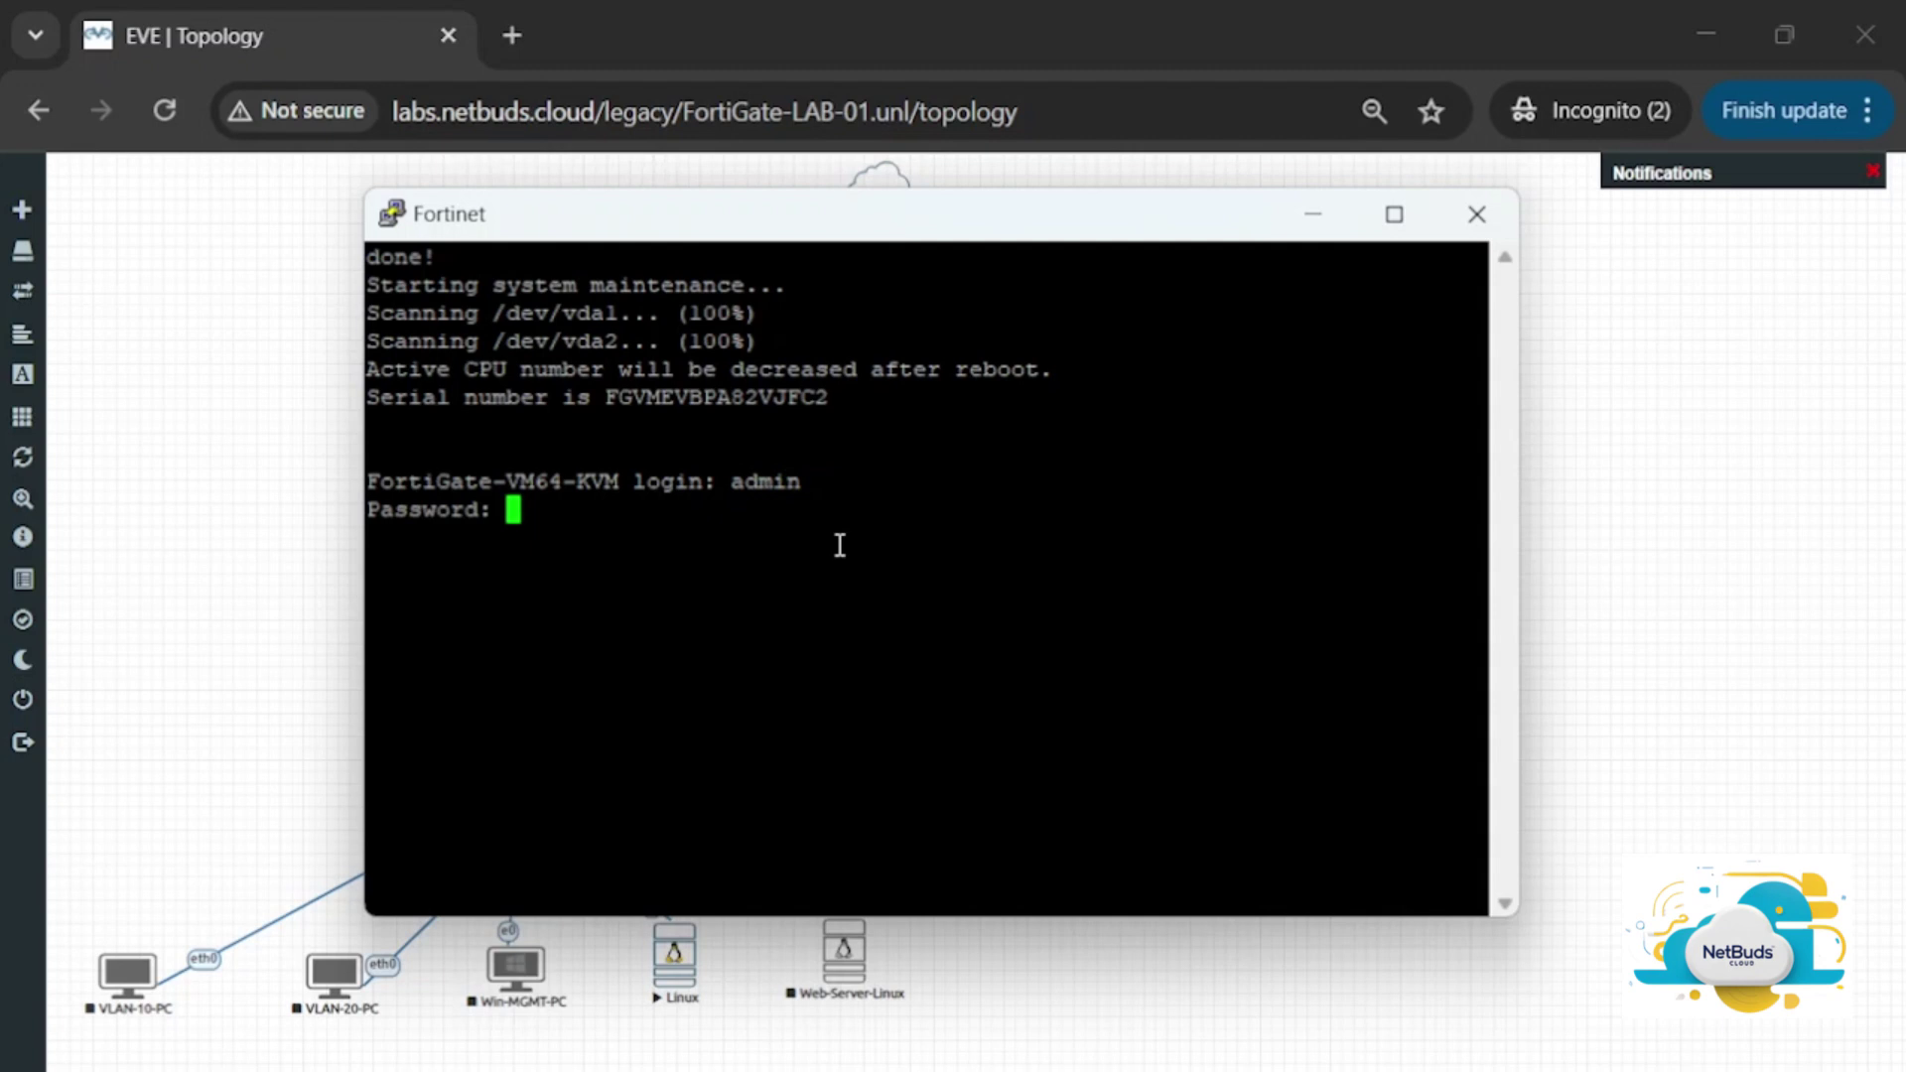
{"action": "key", "text": "Return"}
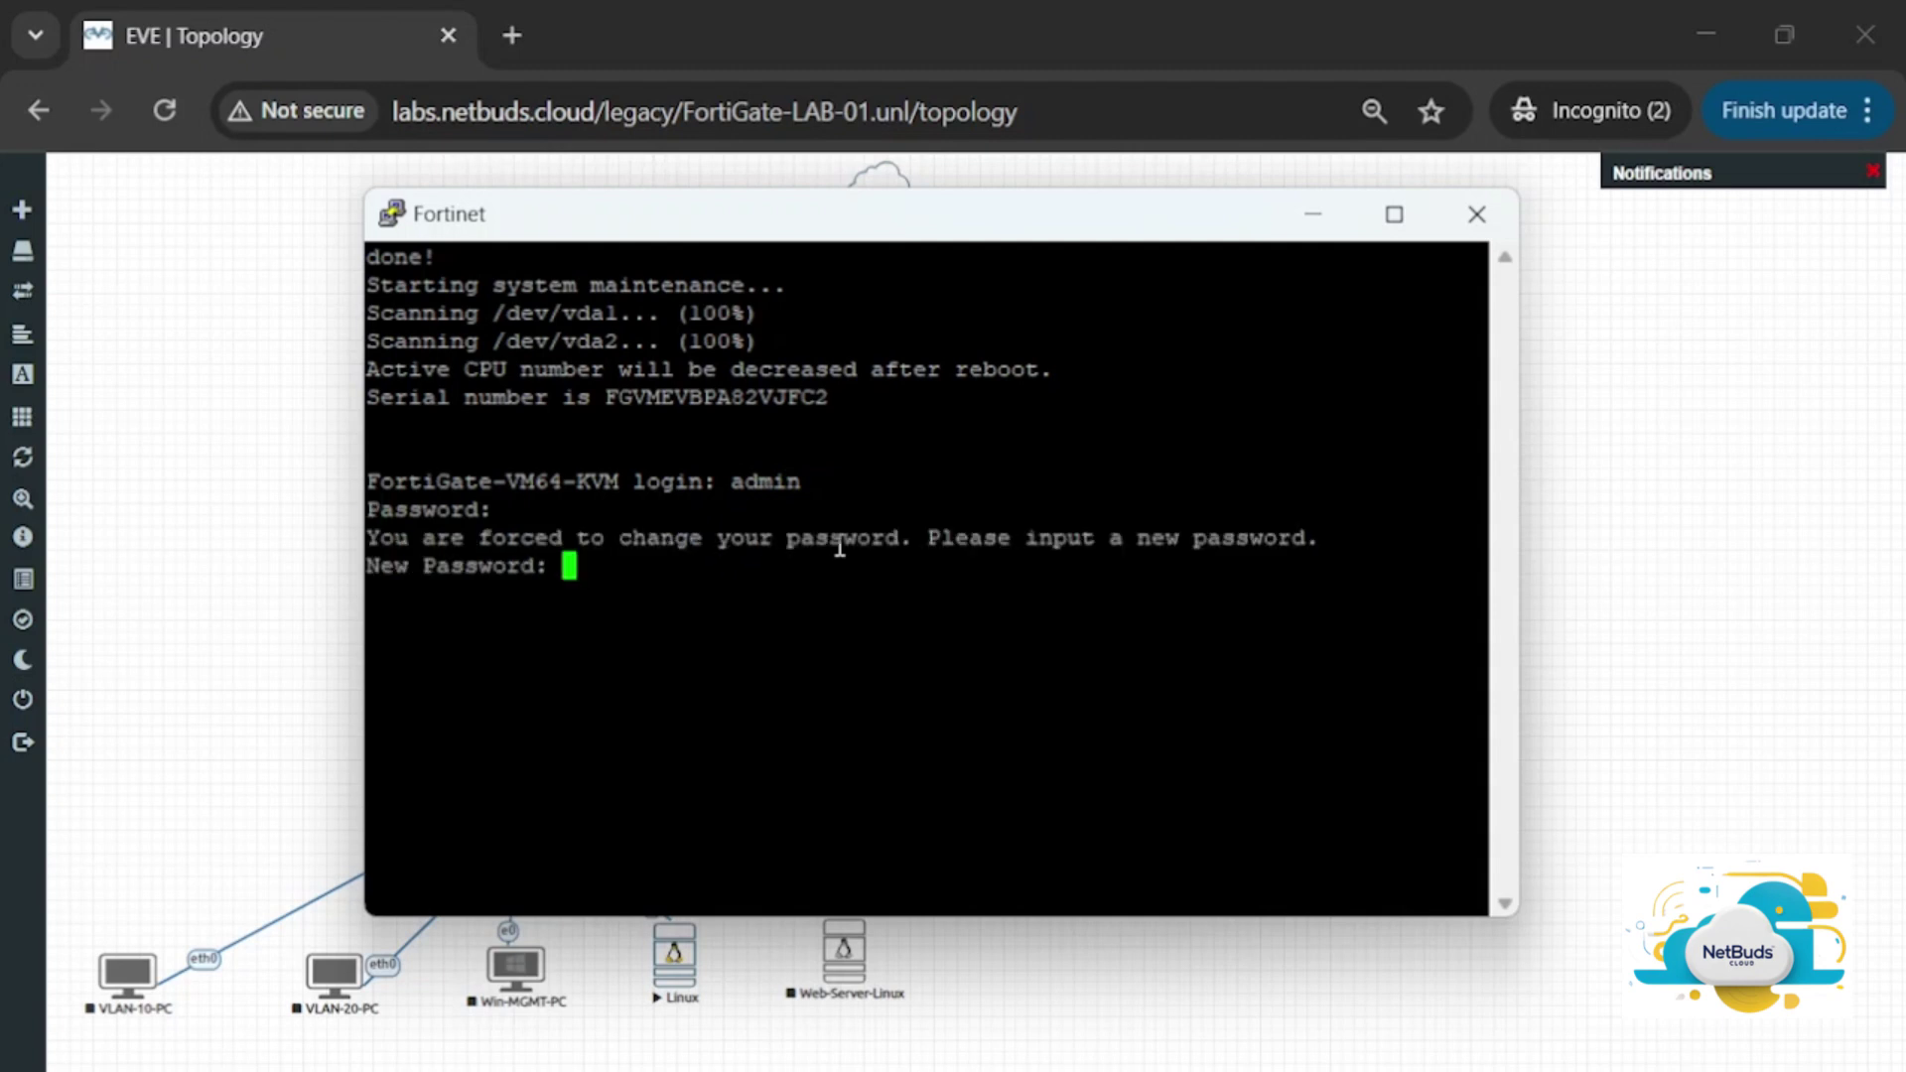
{"action": "key", "text": "Return"}
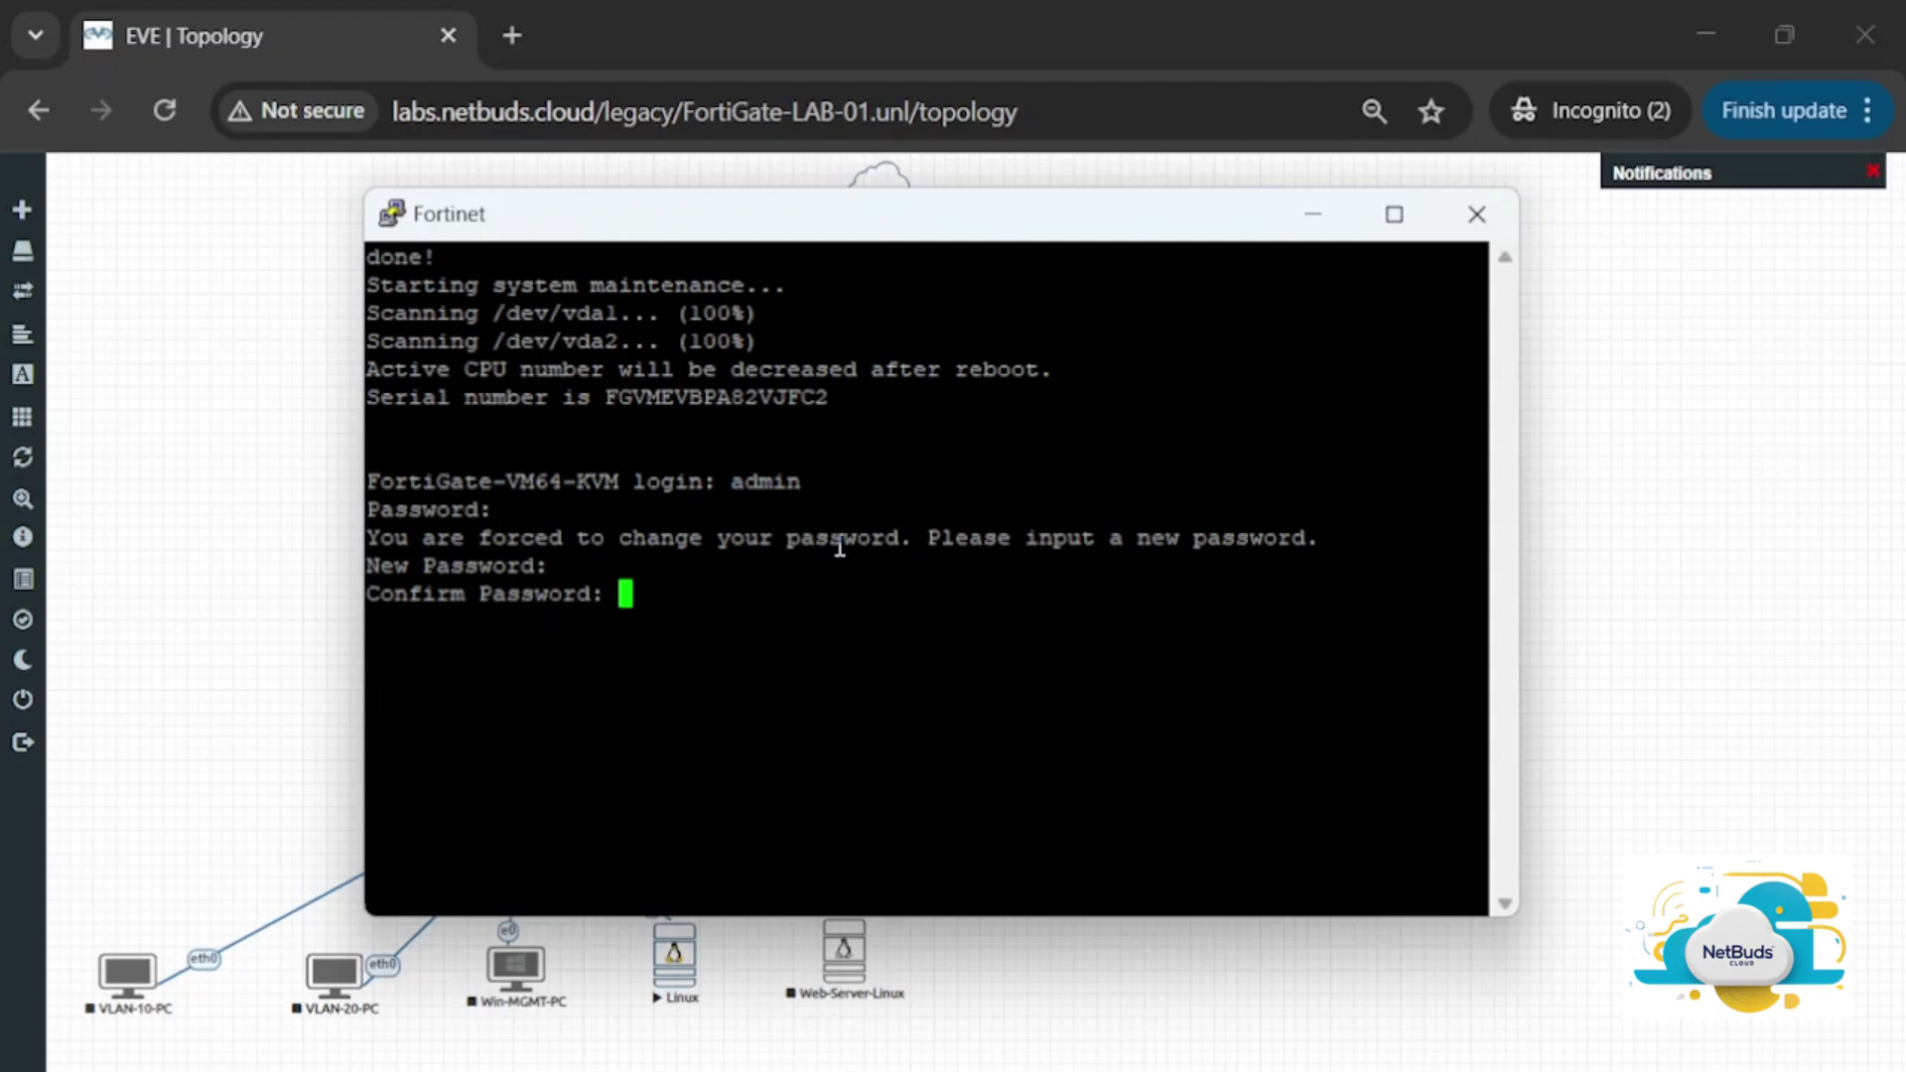
{"action": "key", "text": "Return"}
{"action": "key", "text": "Return"}
{"action": "key", "text": "Return"}
{"action": "key", "text": "Return"}
{"action": "key", "text": "Return"}
Step: List the available interfaces, then enter config system interface and edit port1
{"action": "type", "text": "show system interface"}
{"action": "key", "text": "question"}
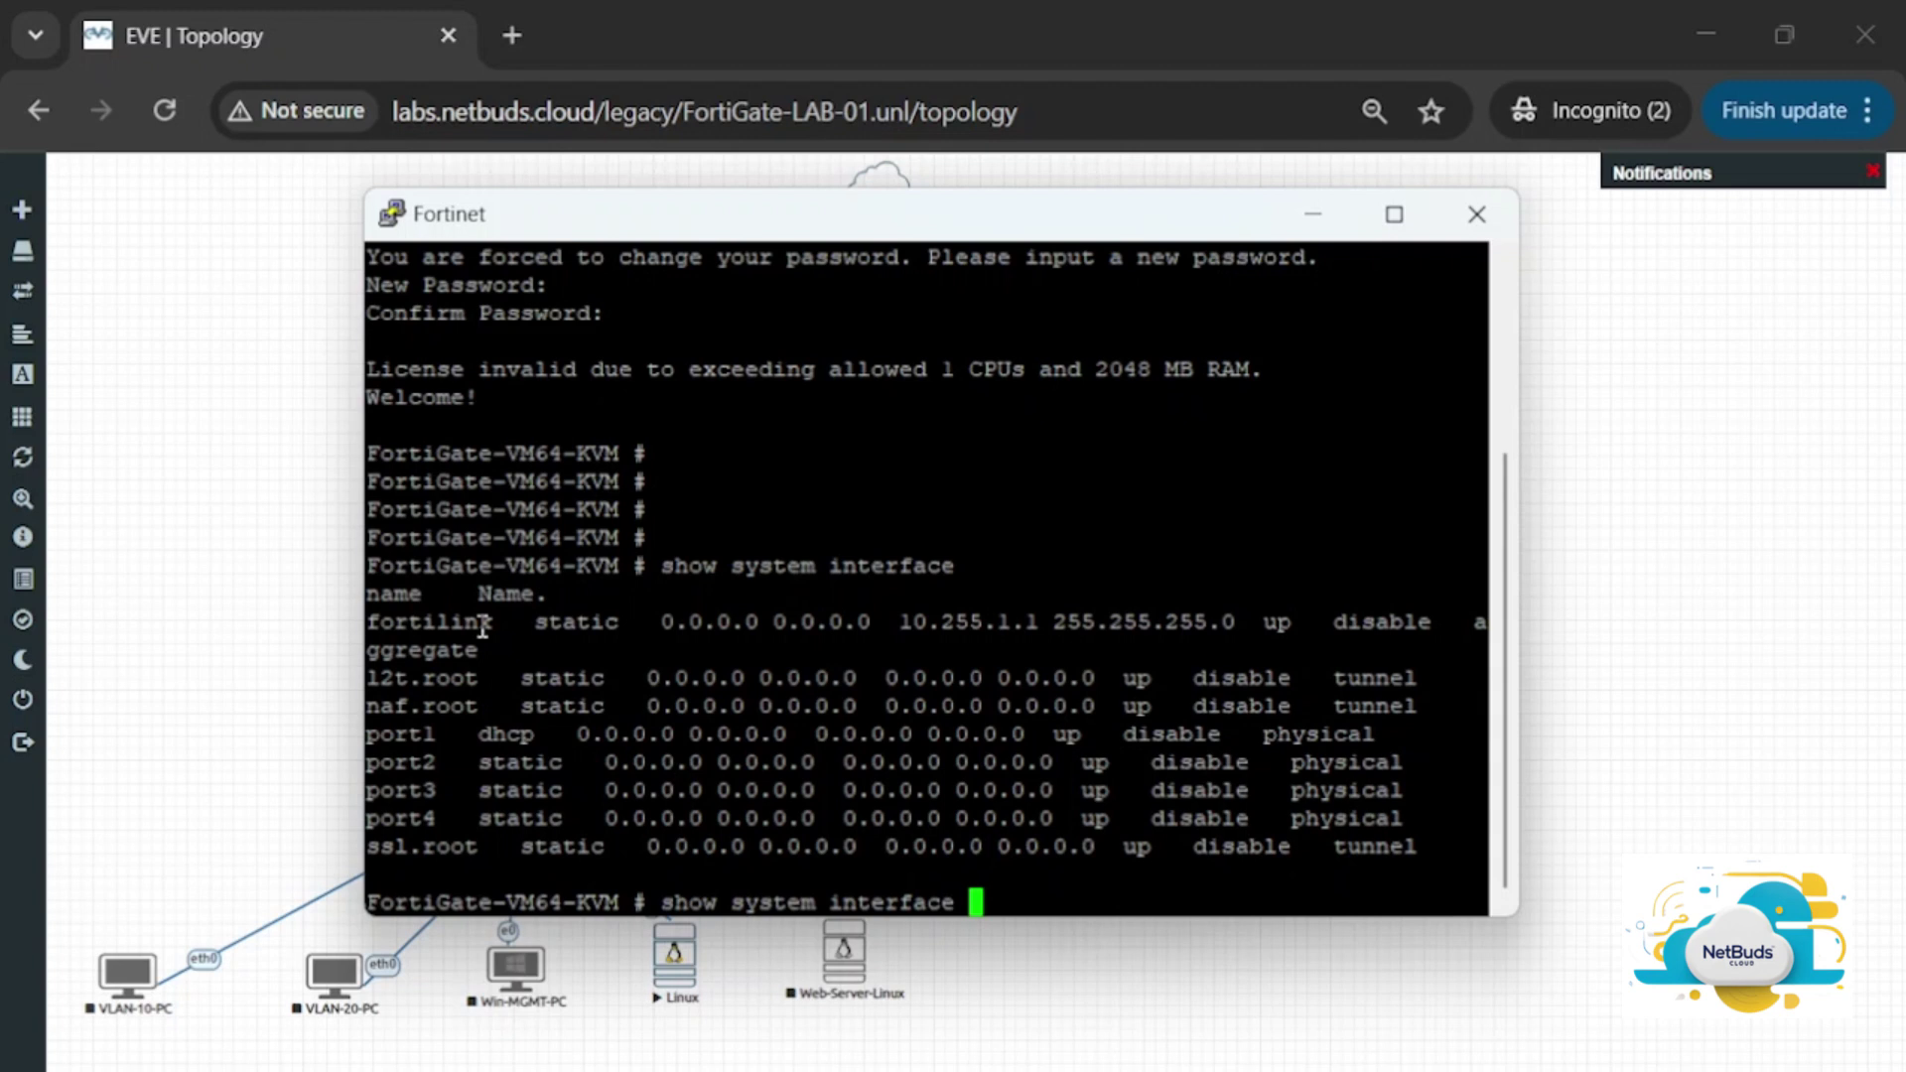
{"action": "key", "text": "BackSpace"}
{"action": "key", "text": "BackSpace"}
{"action": "key", "text": "BackSpace"}
{"action": "key", "text": "BackSpace"}
{"action": "key", "text": "BackSpace"}
{"action": "key", "text": "BackSpace"}
{"action": "key", "text": "BackSpace"}
{"action": "key", "text": "BackSpace"}
{"action": "key", "text": "BackSpace"}
{"action": "key", "text": "BackSpace"}
{"action": "key", "text": "BackSpace"}
{"action": "key", "text": "BackSpace"}
{"action": "key", "text": "BackSpace"}
{"action": "key", "text": "BackSpace"}
{"action": "key", "text": "BackSpace"}
{"action": "key", "text": "BackSpace"}
{"action": "key", "text": "BackSpace"}
{"action": "key", "text": "BackSpace"}
{"action": "key", "text": "BackSpace"}
{"action": "key", "text": "BackSpace"}
{"action": "key", "text": "Return"}
{"action": "key", "text": "Return"}
{"action": "key", "text": "Return"}
{"action": "type", "text": "config system interface"}
{"action": "key", "text": "Return"}
{"action": "type", "text": "edit "}
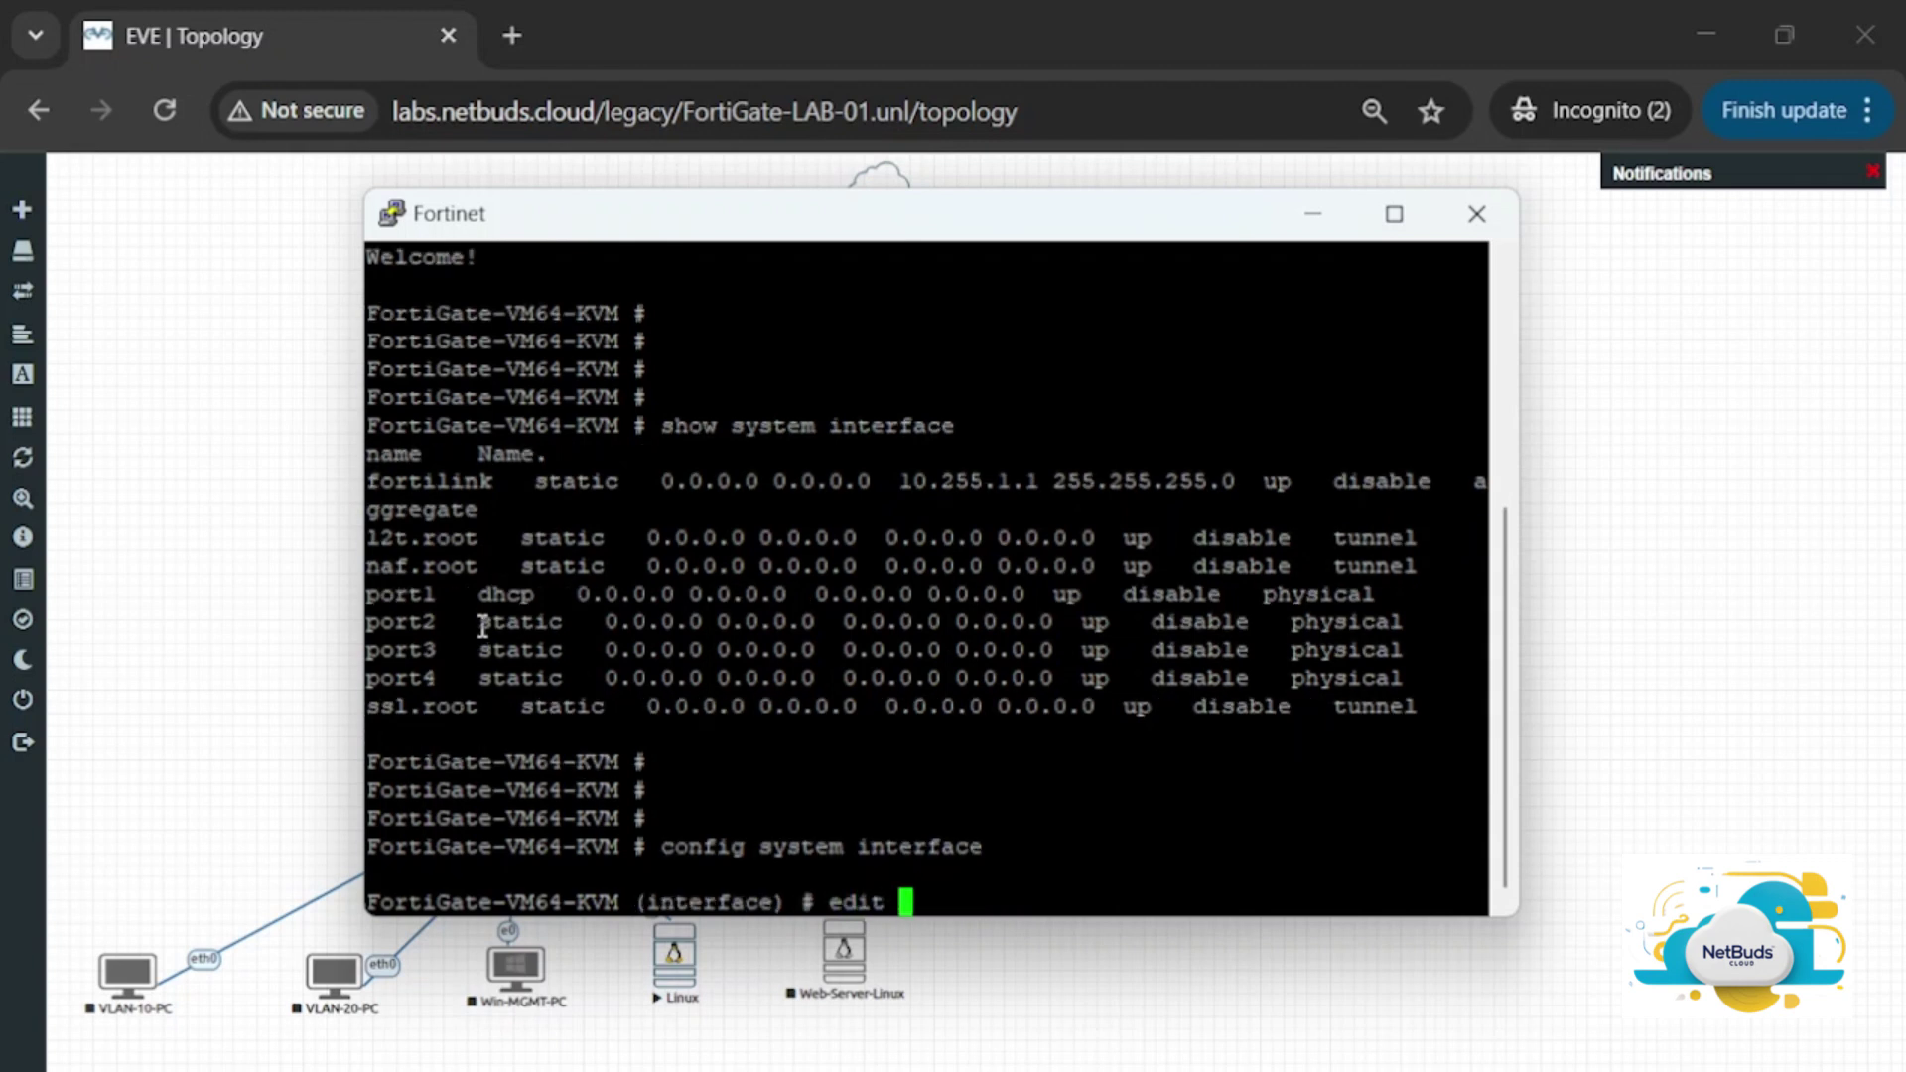
{"action": "type", "text": "port1"}
{"action": "key", "text": "Return"}
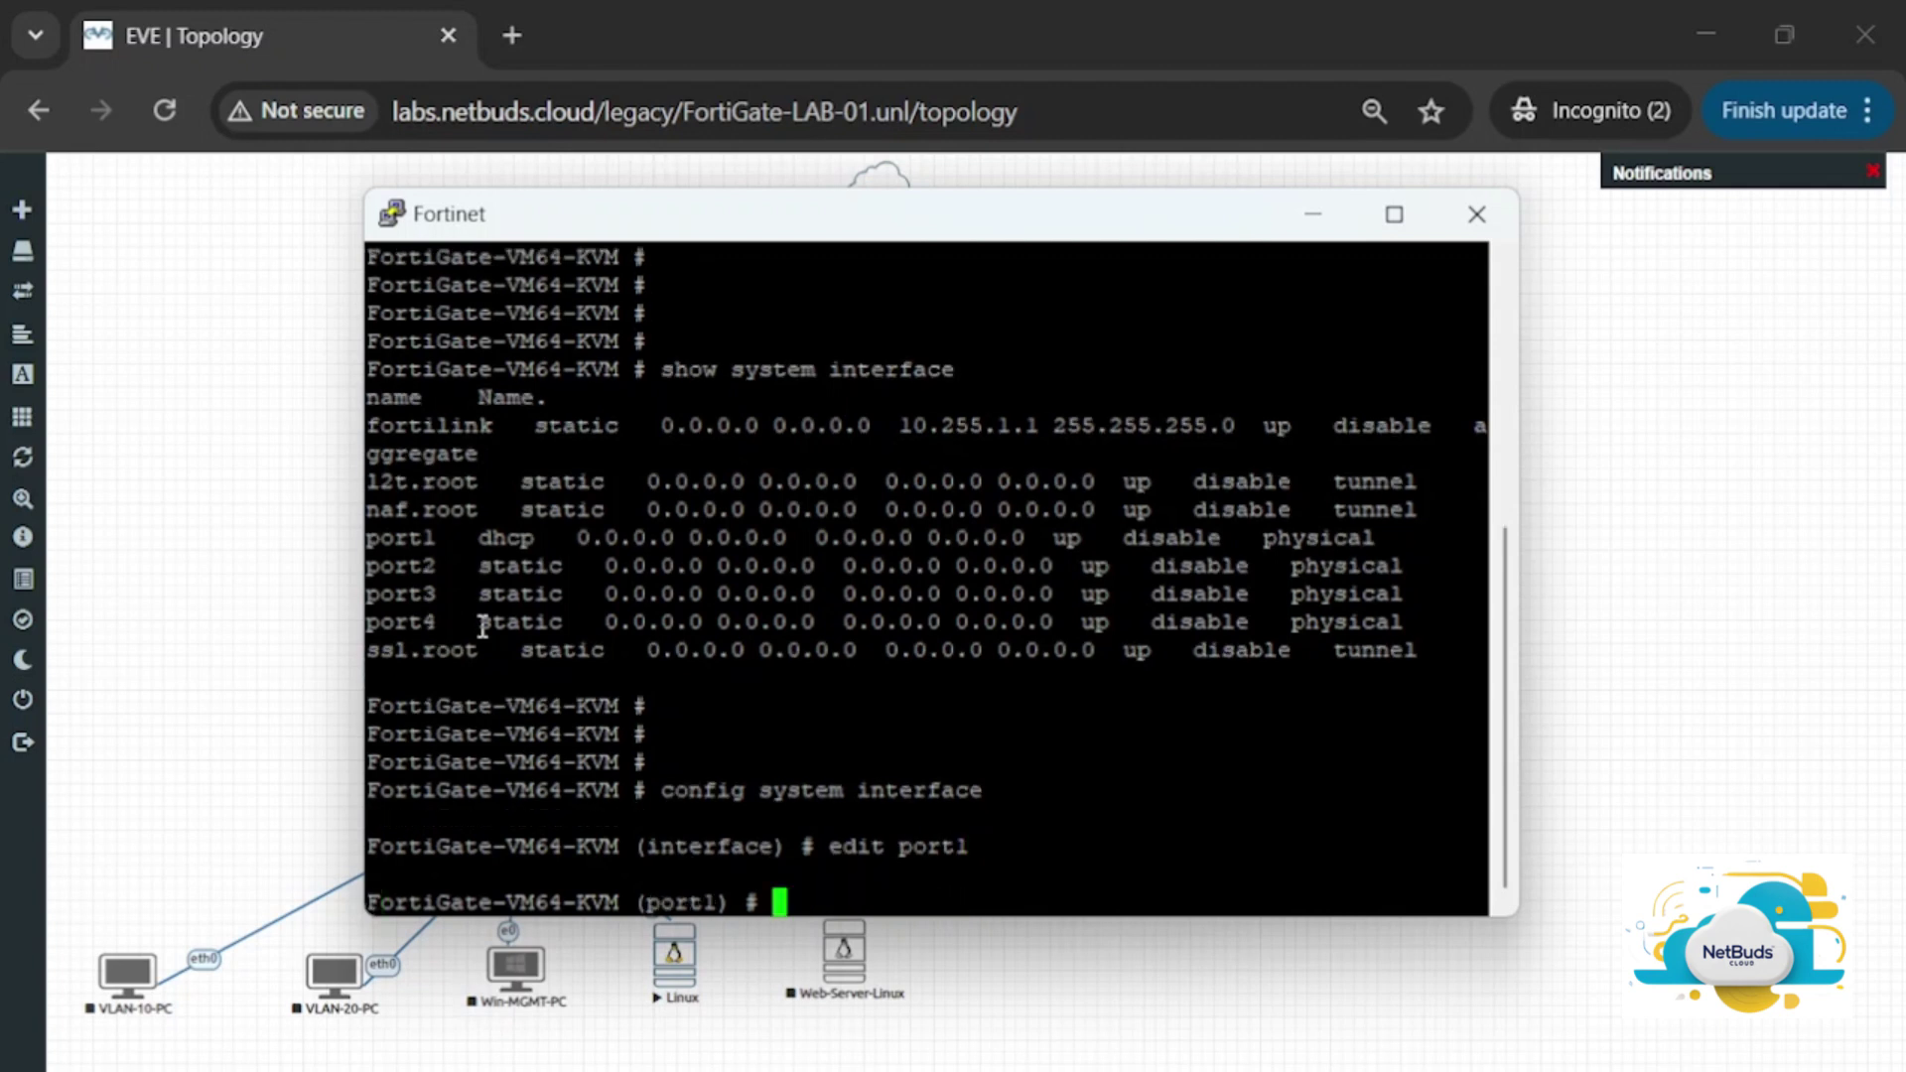
Step: Set port1 to static mode with address 192.168.10.151/24
{"action": "type", "text": "set mode static"}
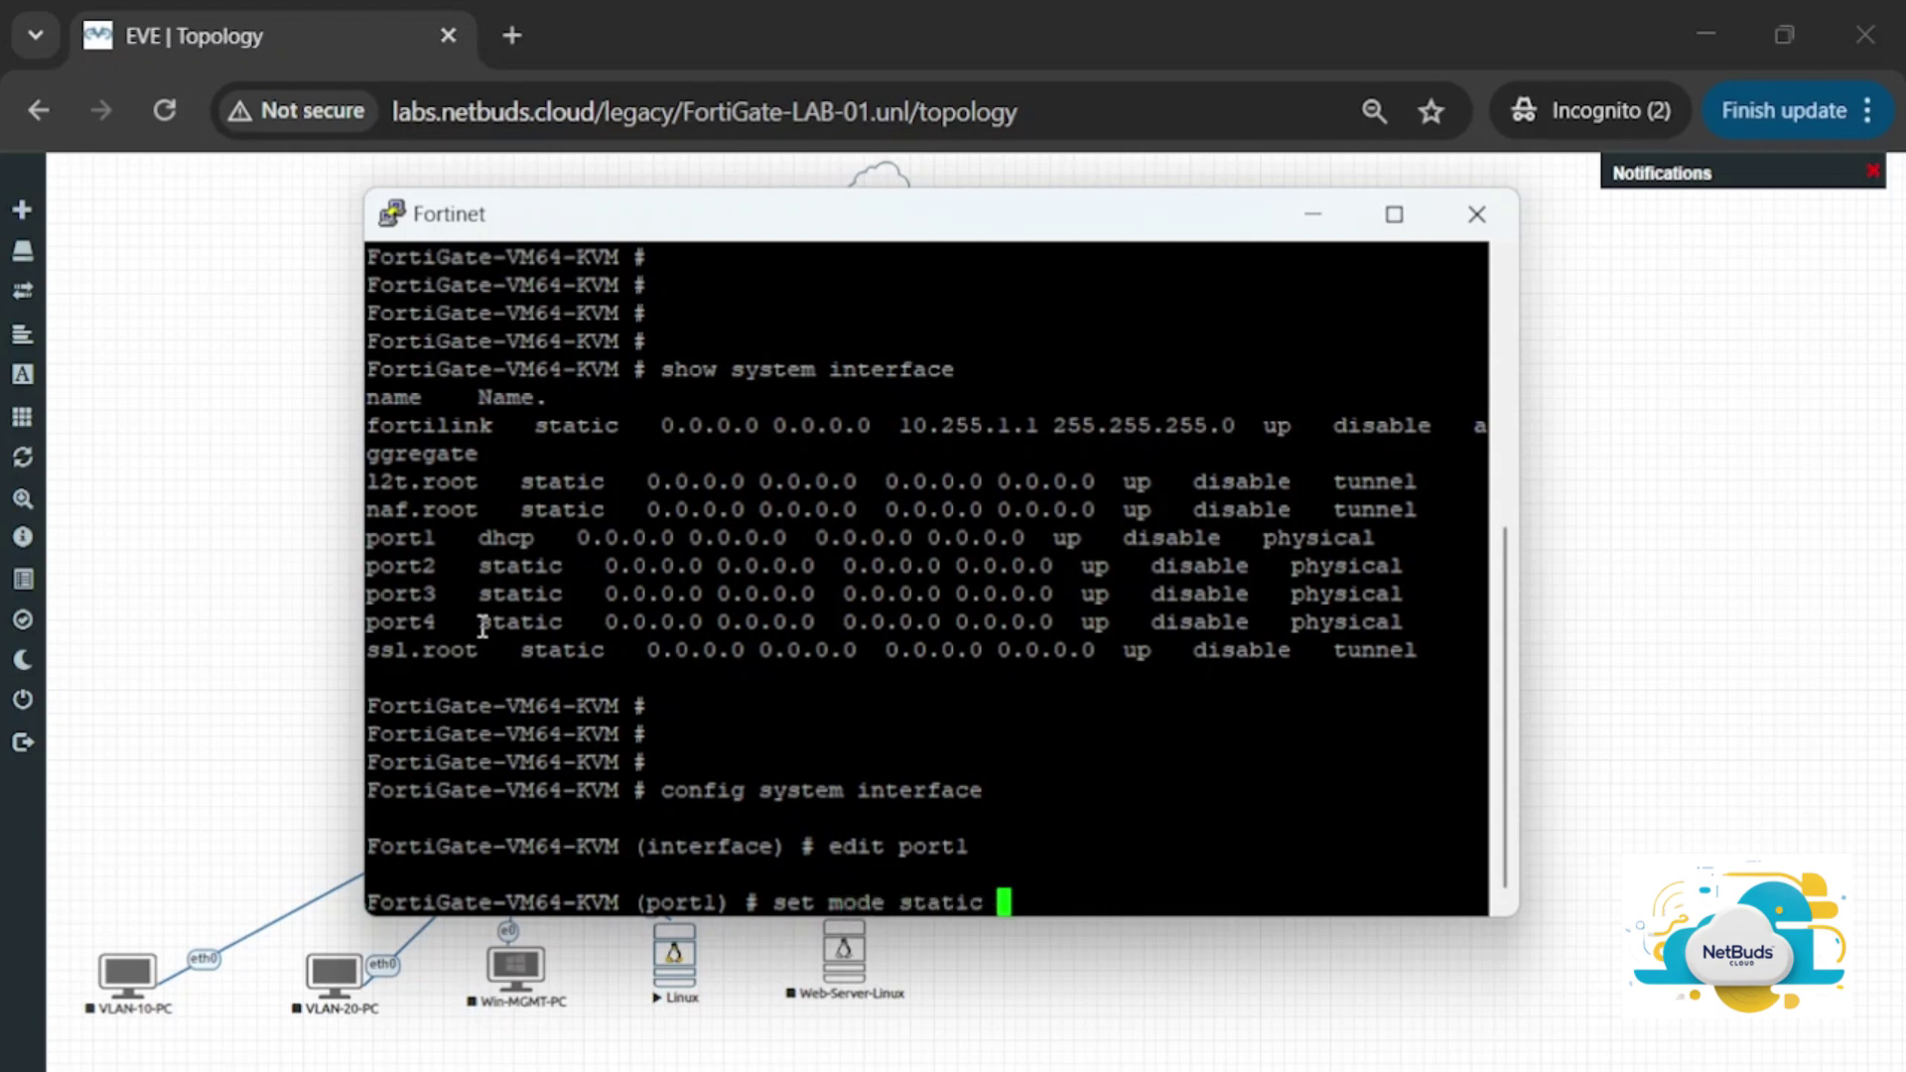
{"action": "key", "text": "Return"}
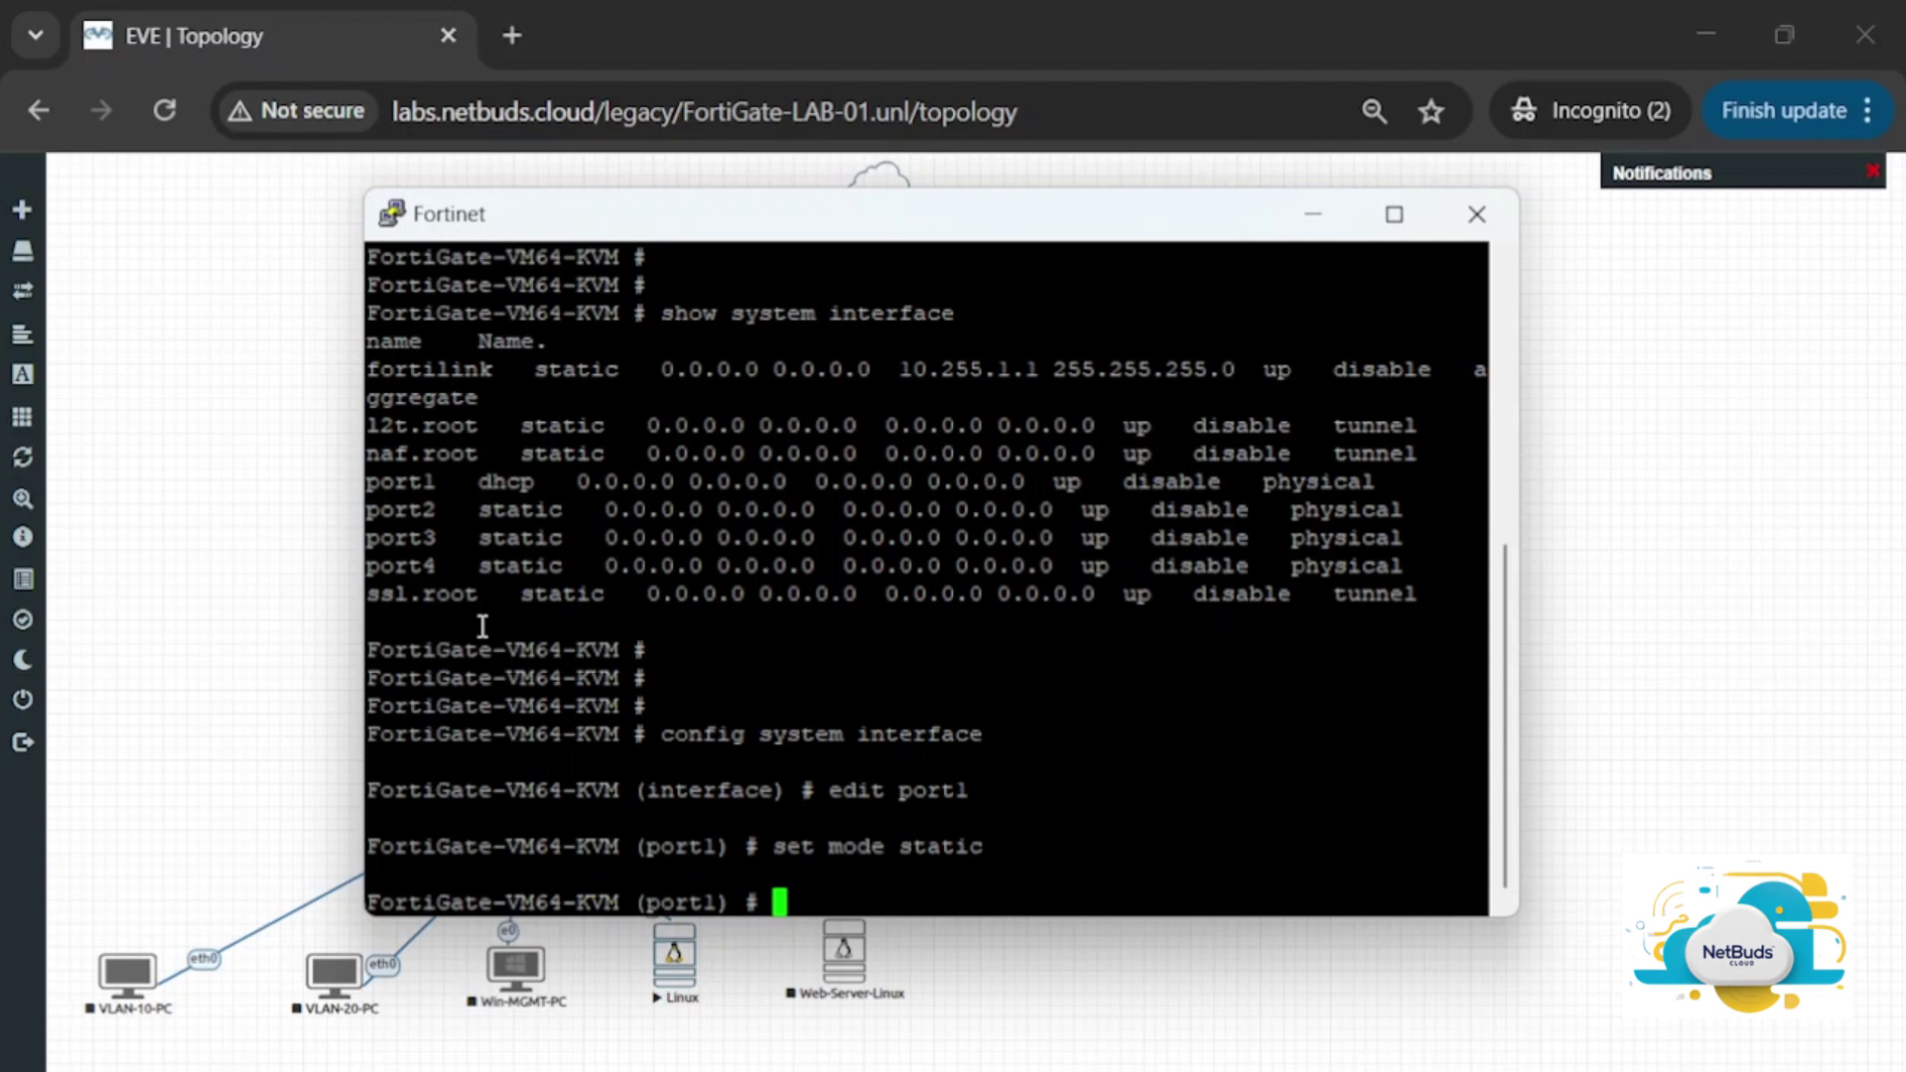
{"action": "type", "text": "ip"}
{"action": "key", "text": "BackSpace"}
{"action": "key", "text": "BackSpace"}
{"action": "key", "text": "BackSpace"}
{"action": "type", "text": "set ip 192.1"}
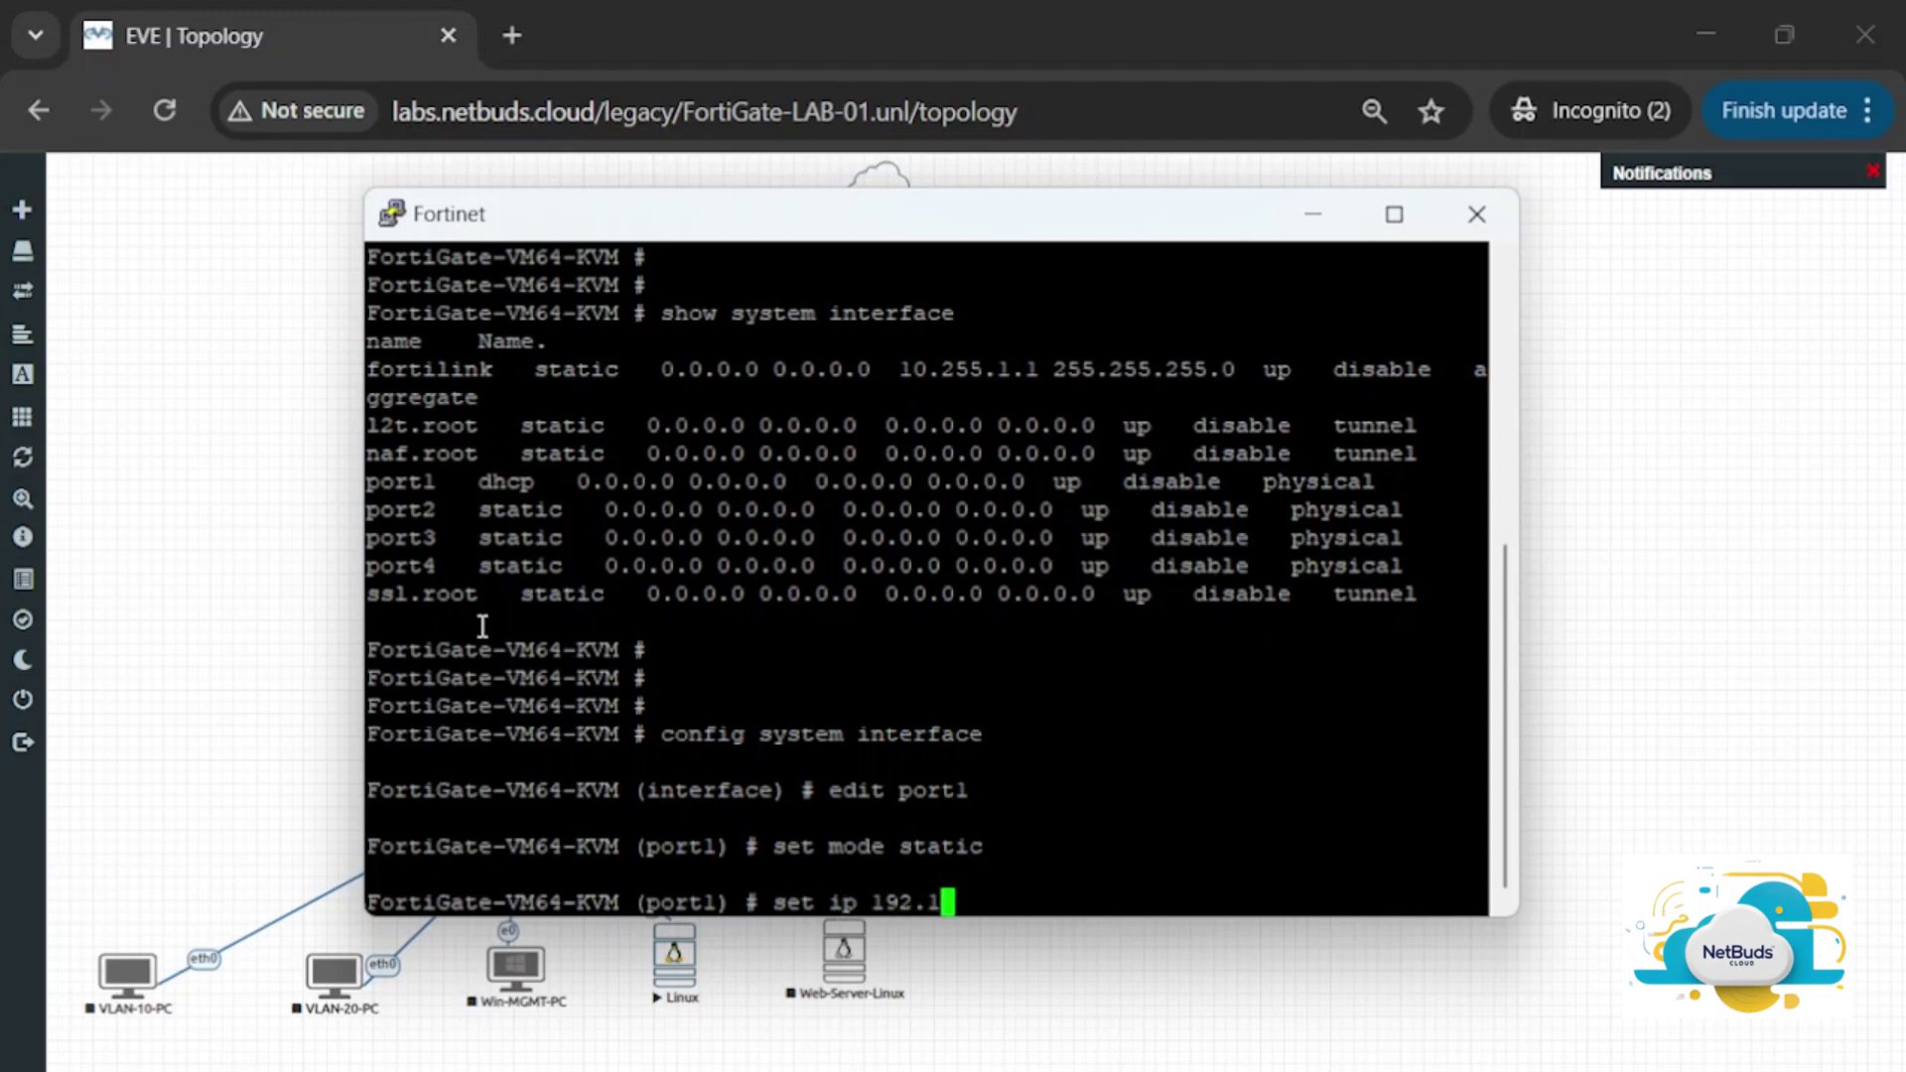
{"action": "type", "text": "68.10.151/"}
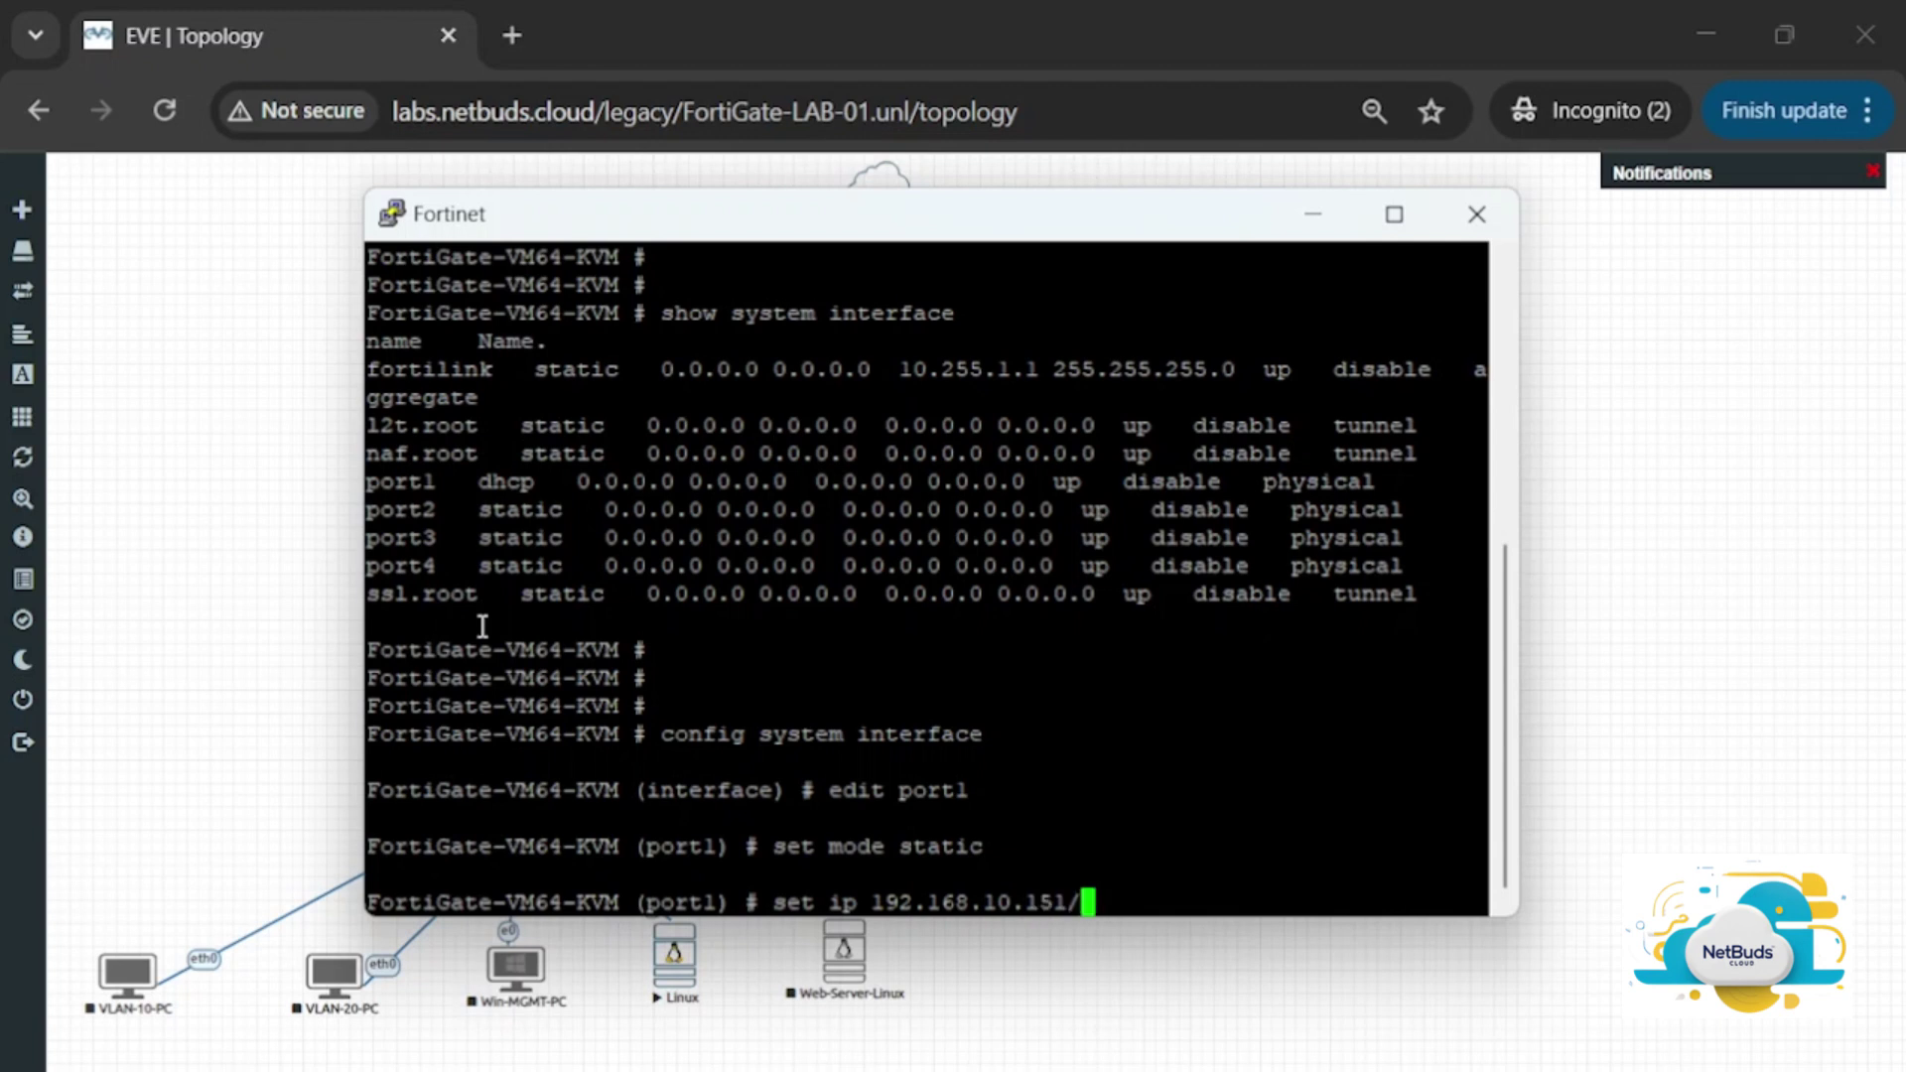
{"action": "type", "text": "24"}
{"action": "key", "text": "Return"}
Step: Bring port1 up, allow ping, http, https and ssh, and close it with next
{"action": "type", "text": "set status up"}
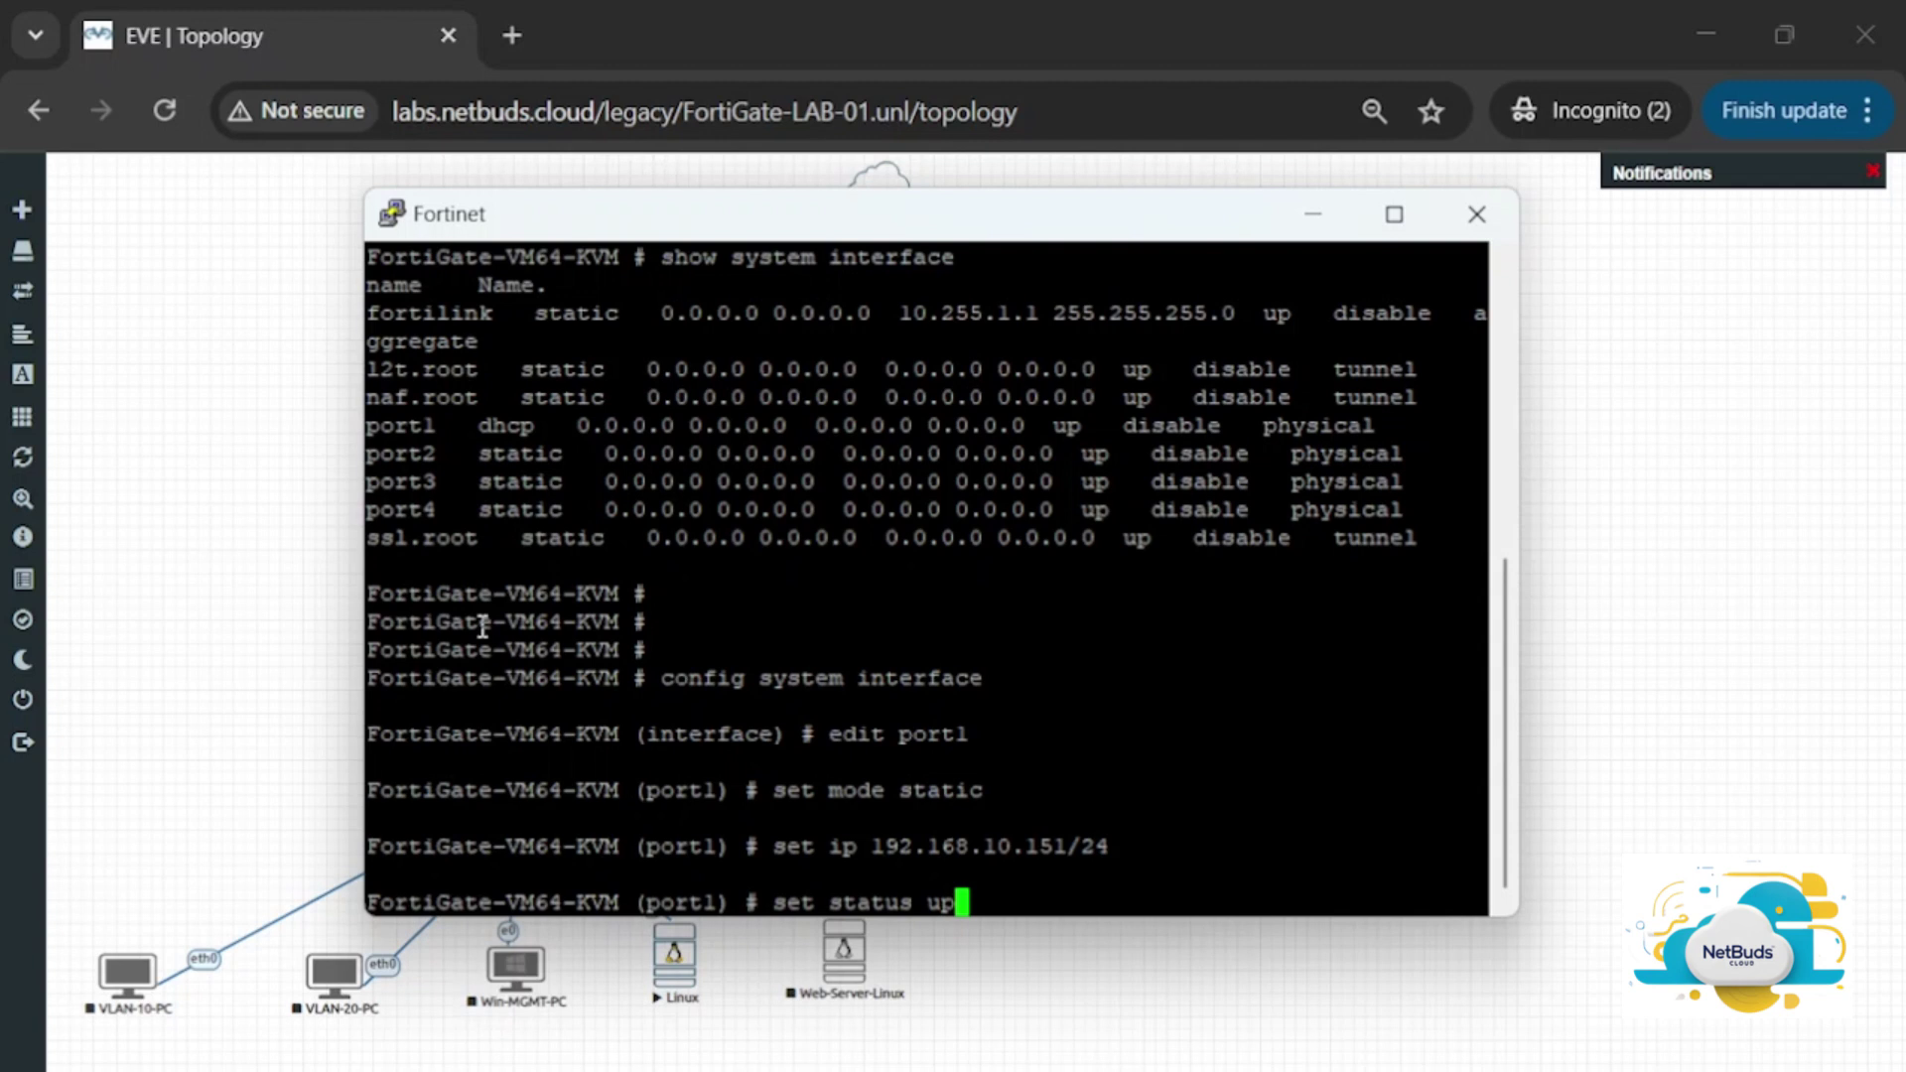
{"action": "key", "text": "Return"}
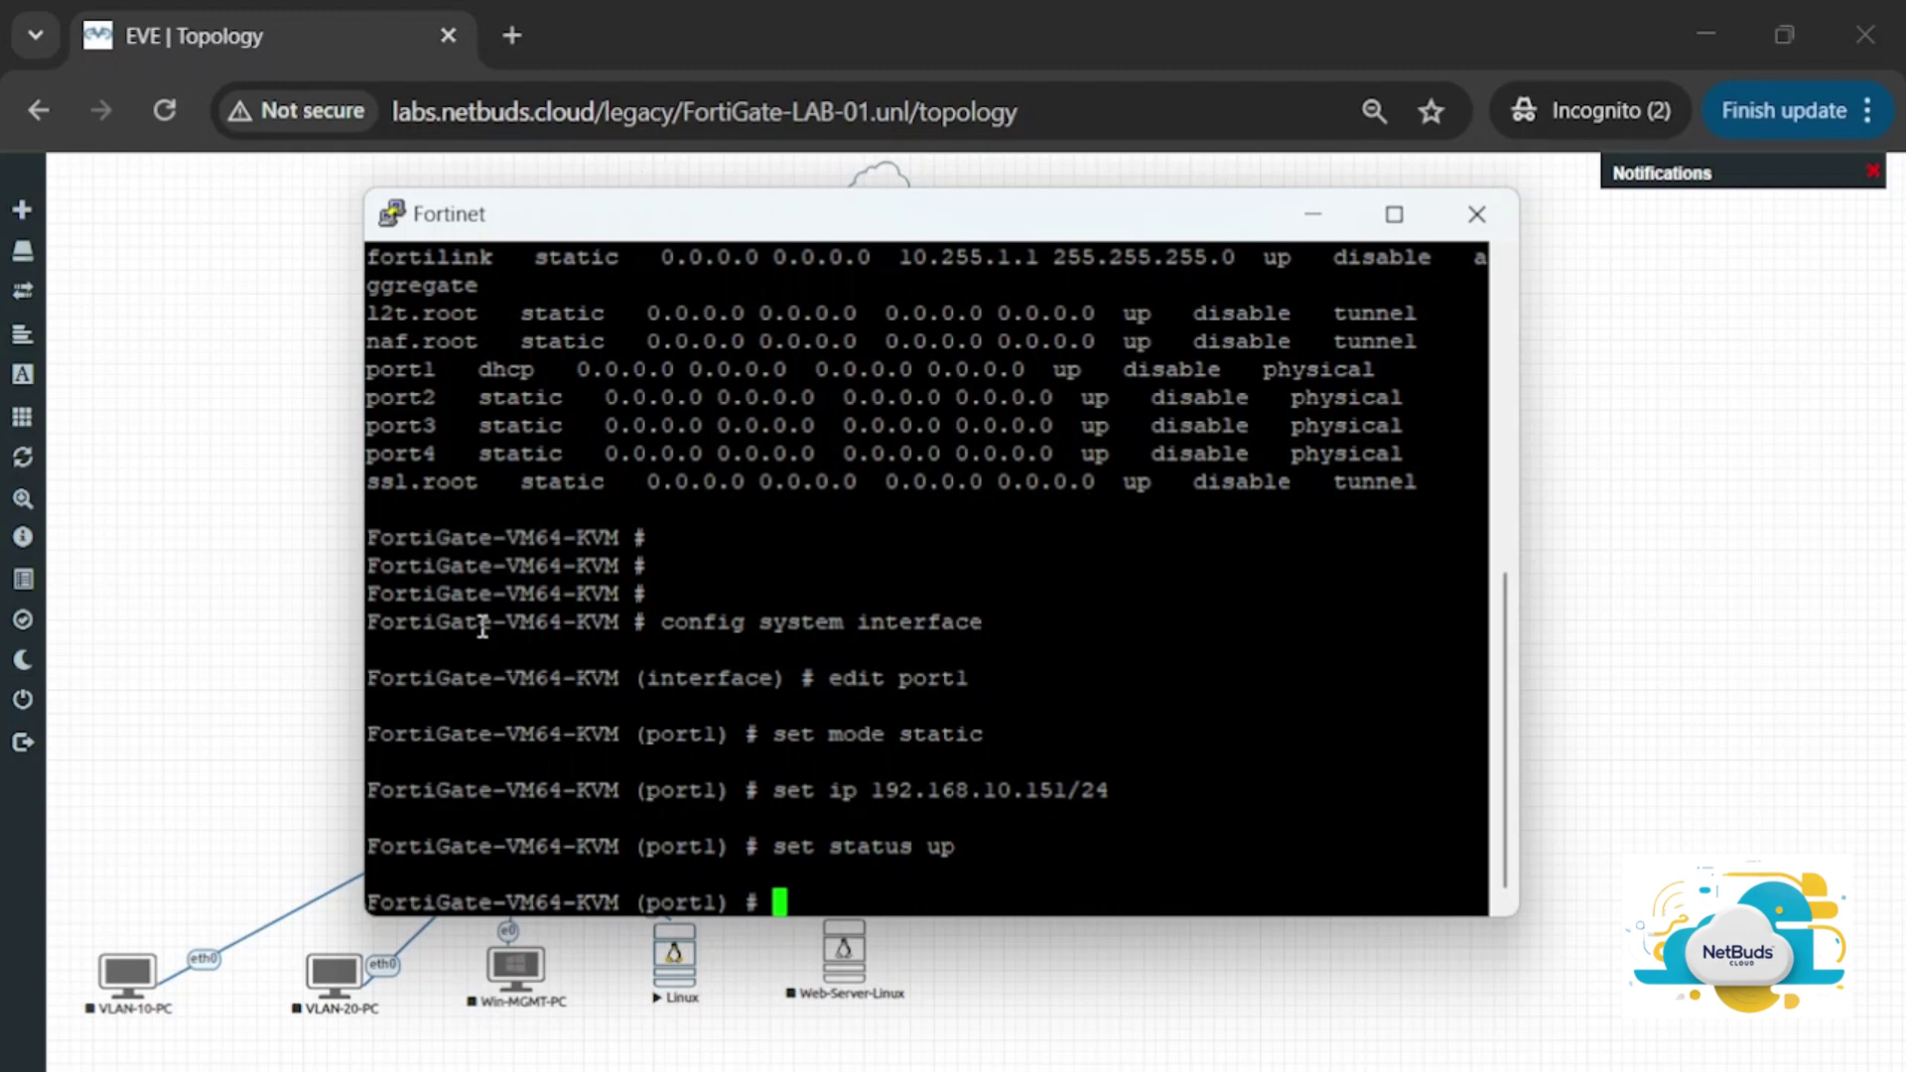
{"action": "type", "text": "set allowaccess "}
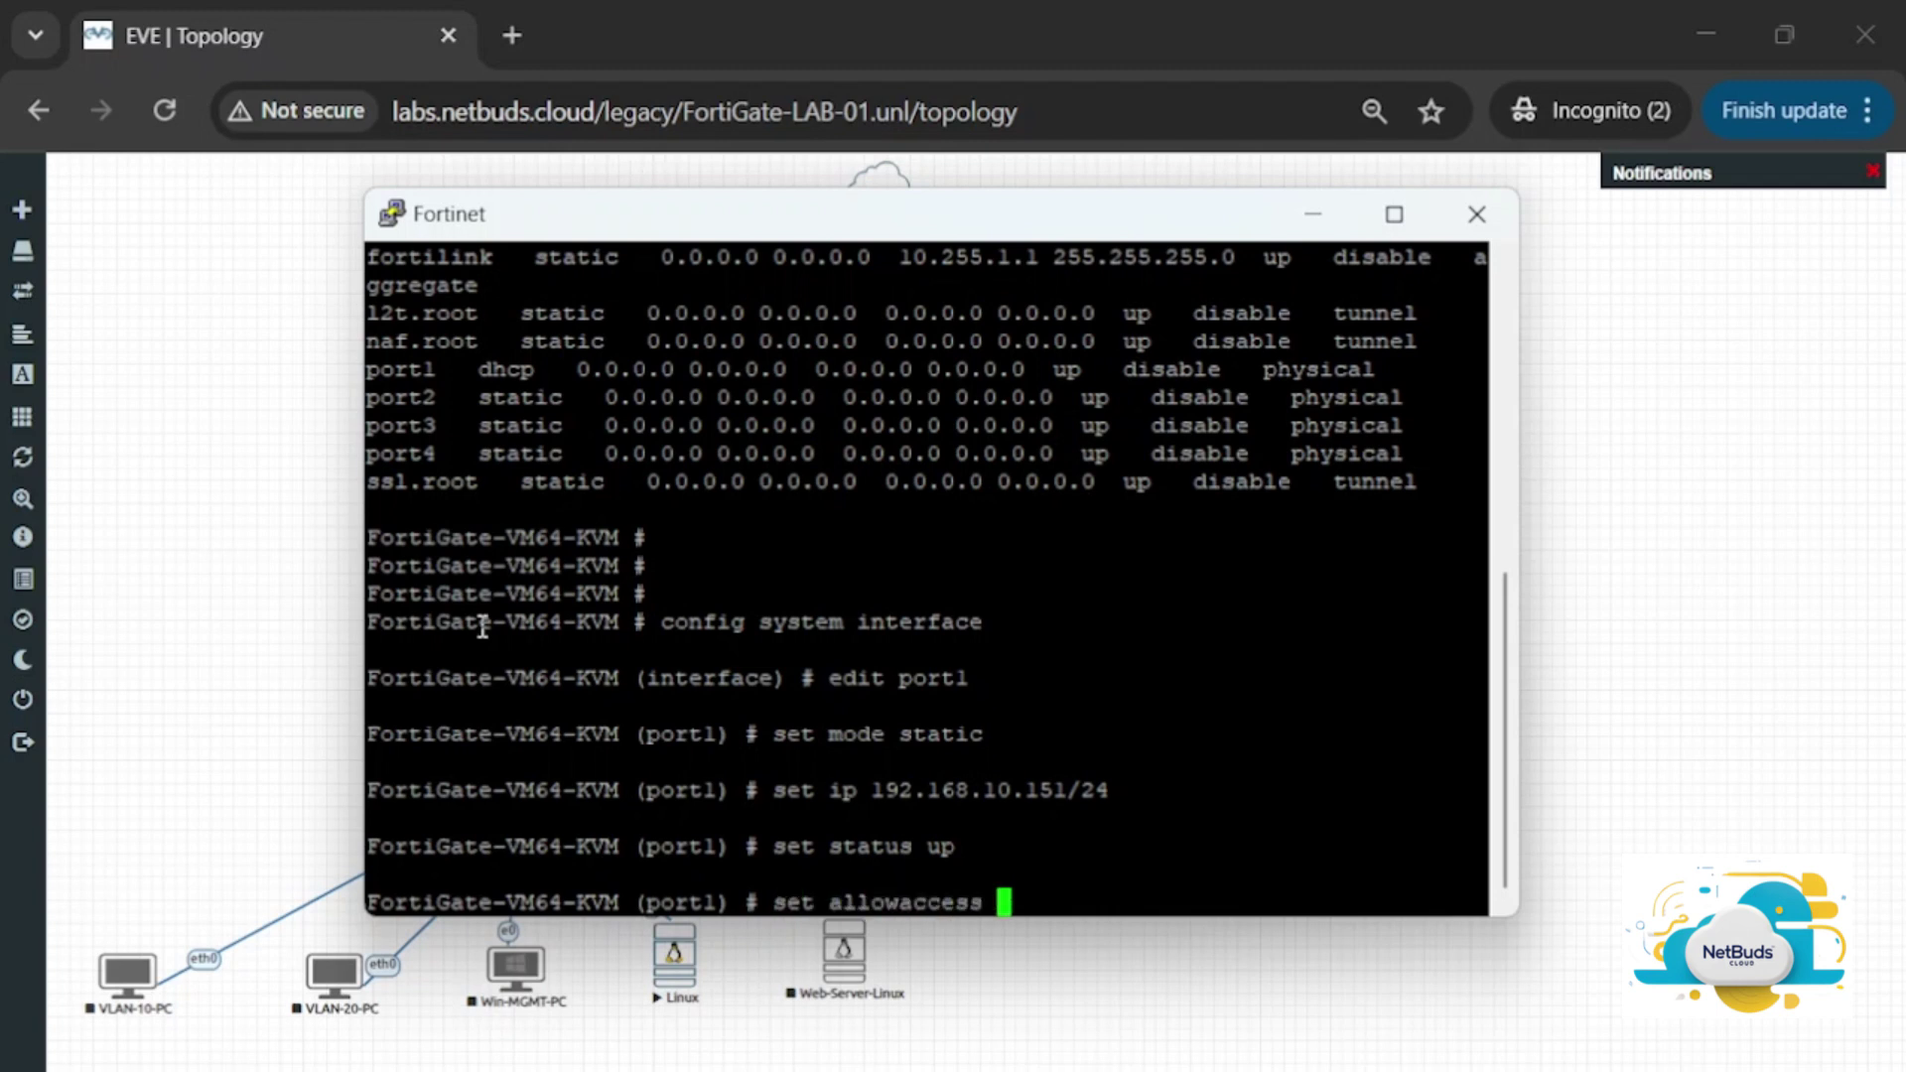
{"action": "type", "text": "ping http http"}
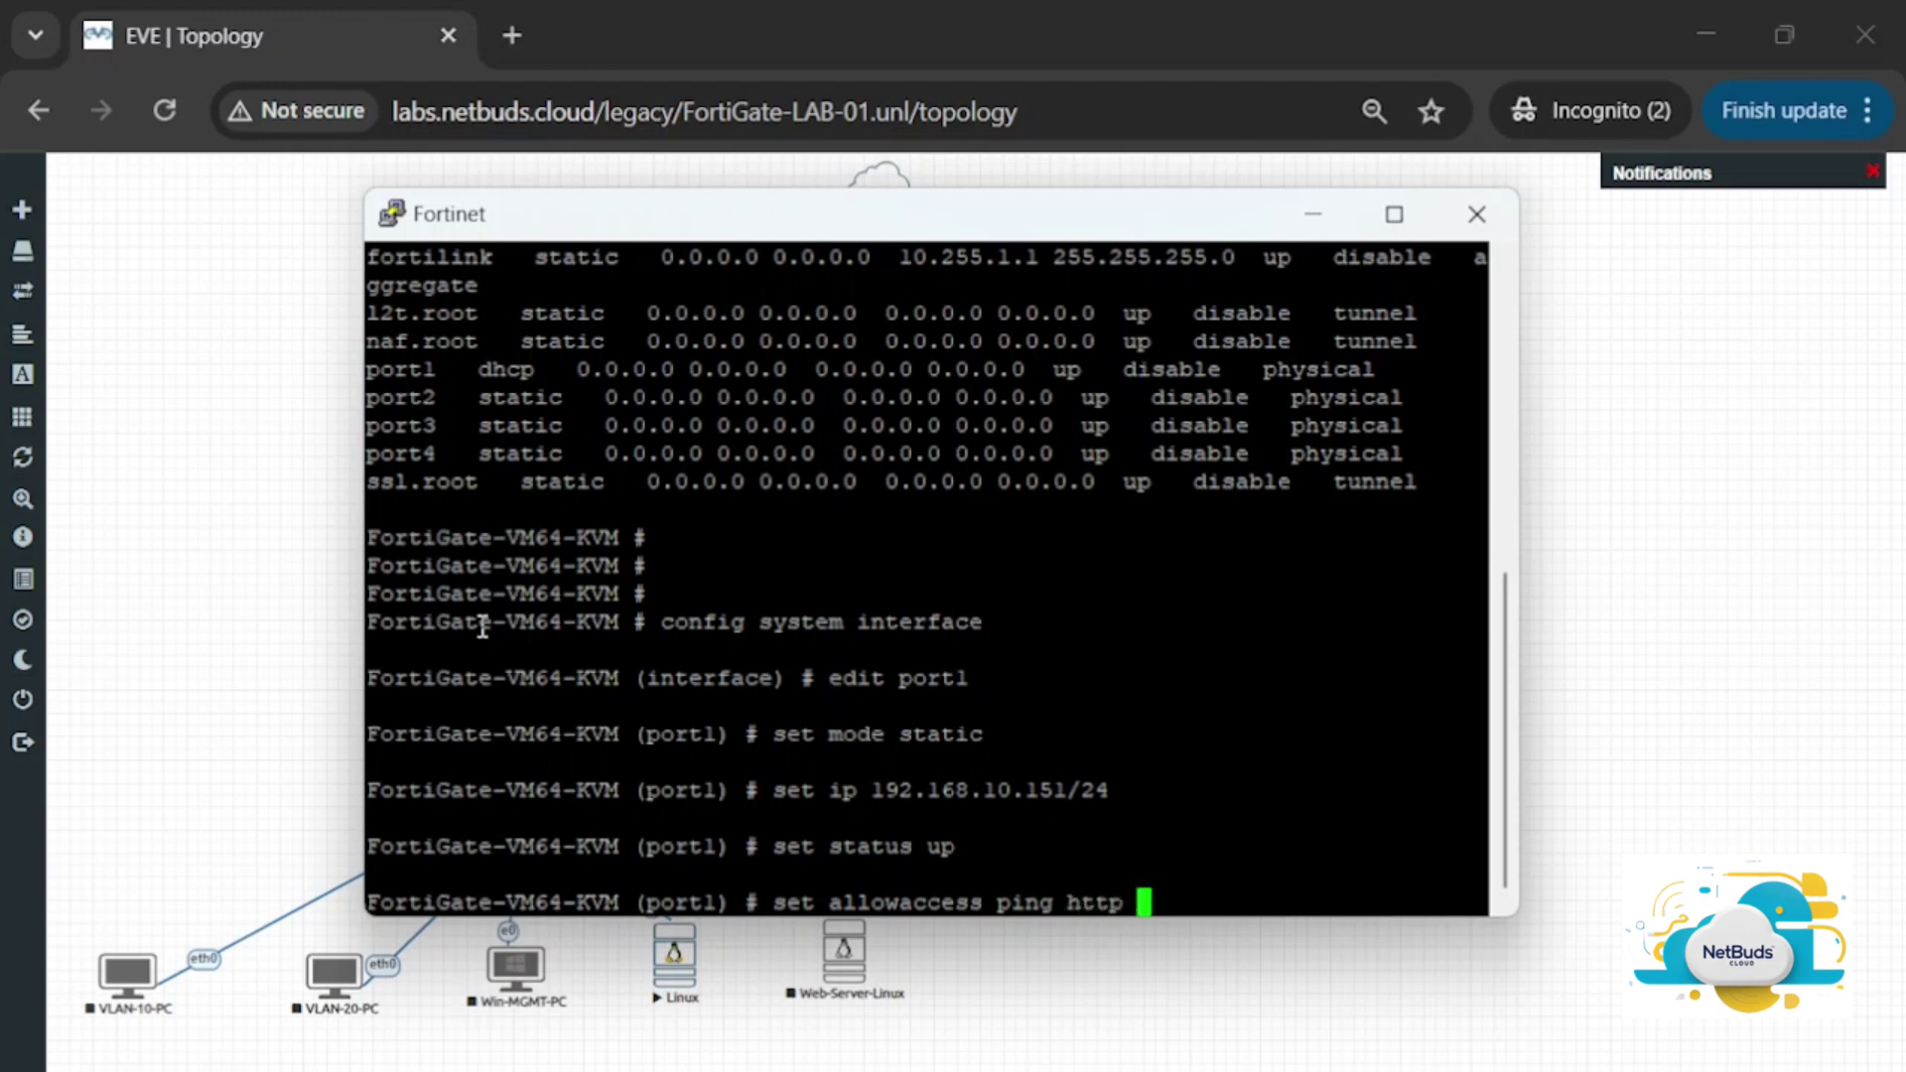
{"action": "type", "text": "s ssh"}
{"action": "key", "text": "Return"}
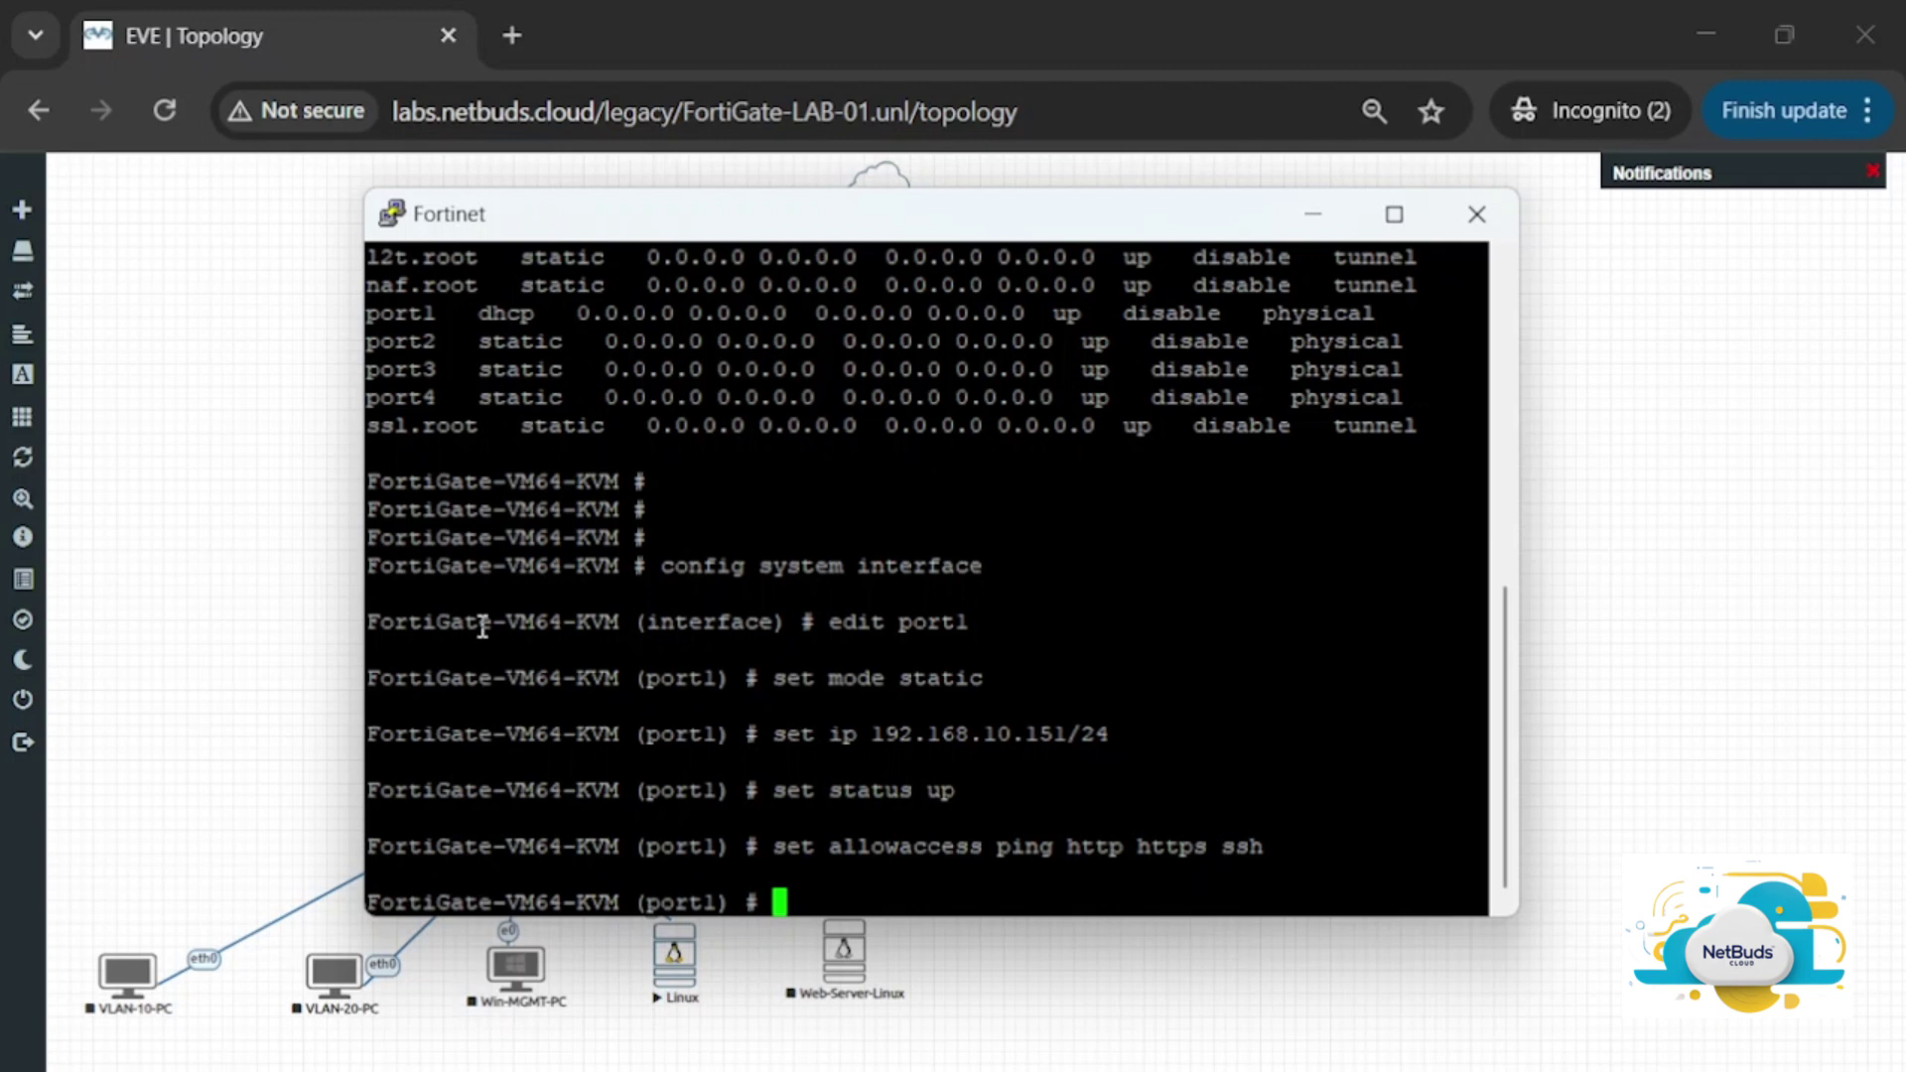
{"action": "type", "text": "next"}
{"action": "key", "text": "Return"}
{"action": "type", "text": "edit port1"}
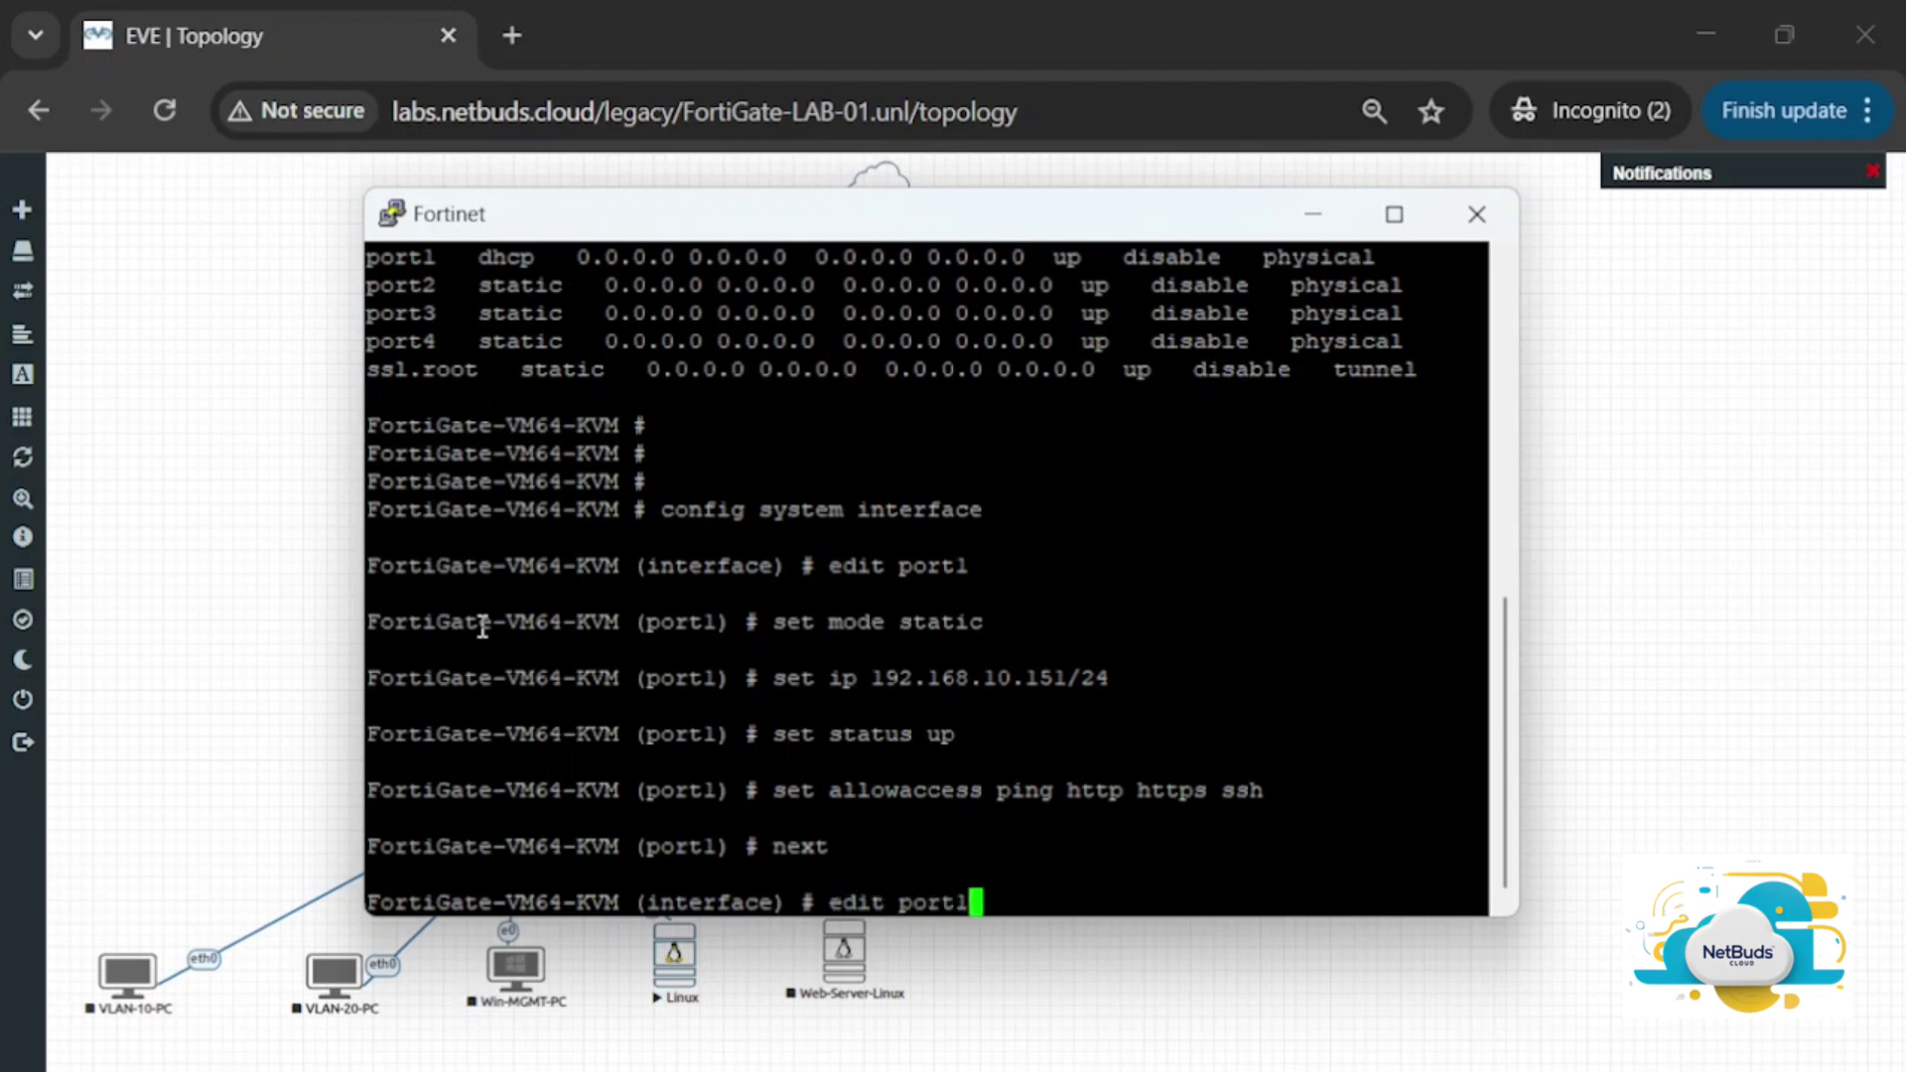
Step: Edit port3 with IP 100.1.1.13/24, status up and ping access, then end
{"action": "key", "text": "BackSpace"}
{"action": "type", "text": "3"}
{"action": "key", "text": "Return"}
{"action": "type", "text": "set"}
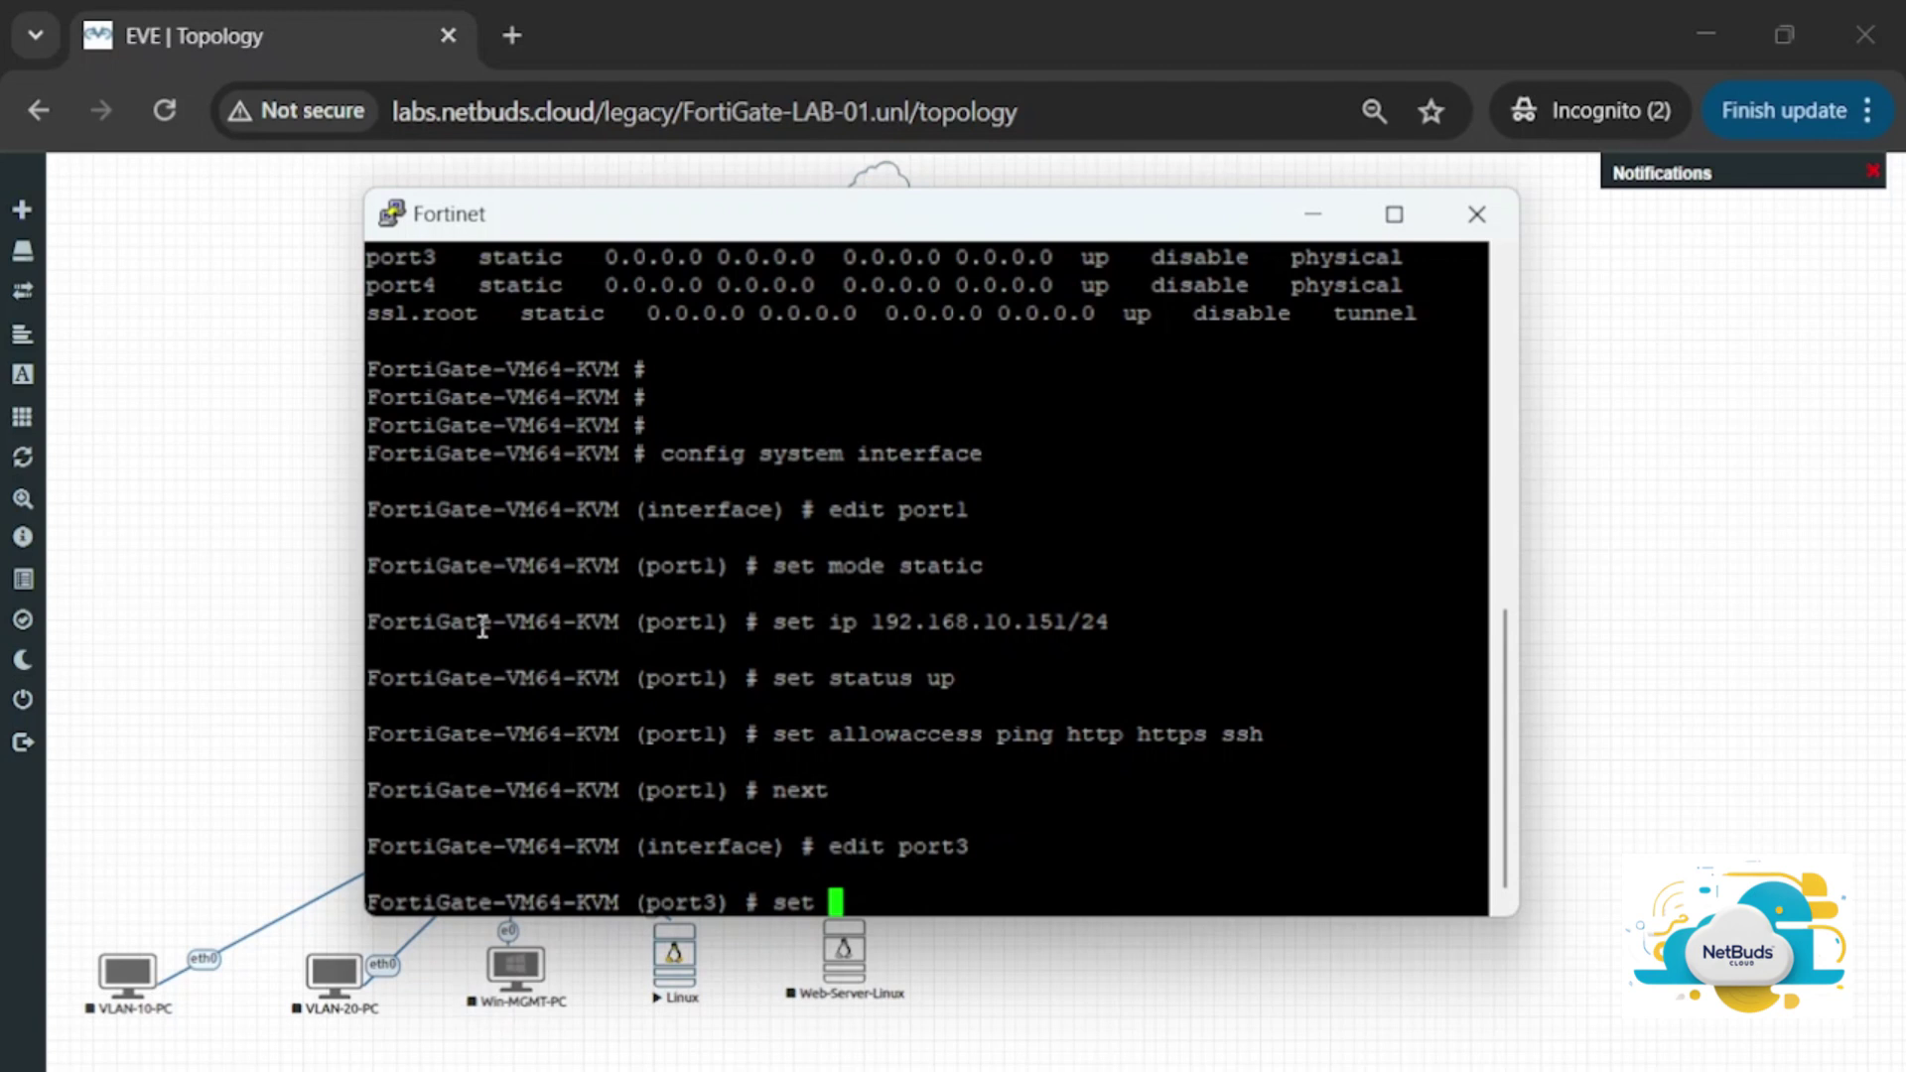
{"action": "type", "text": "ip 100.1.1.1"}
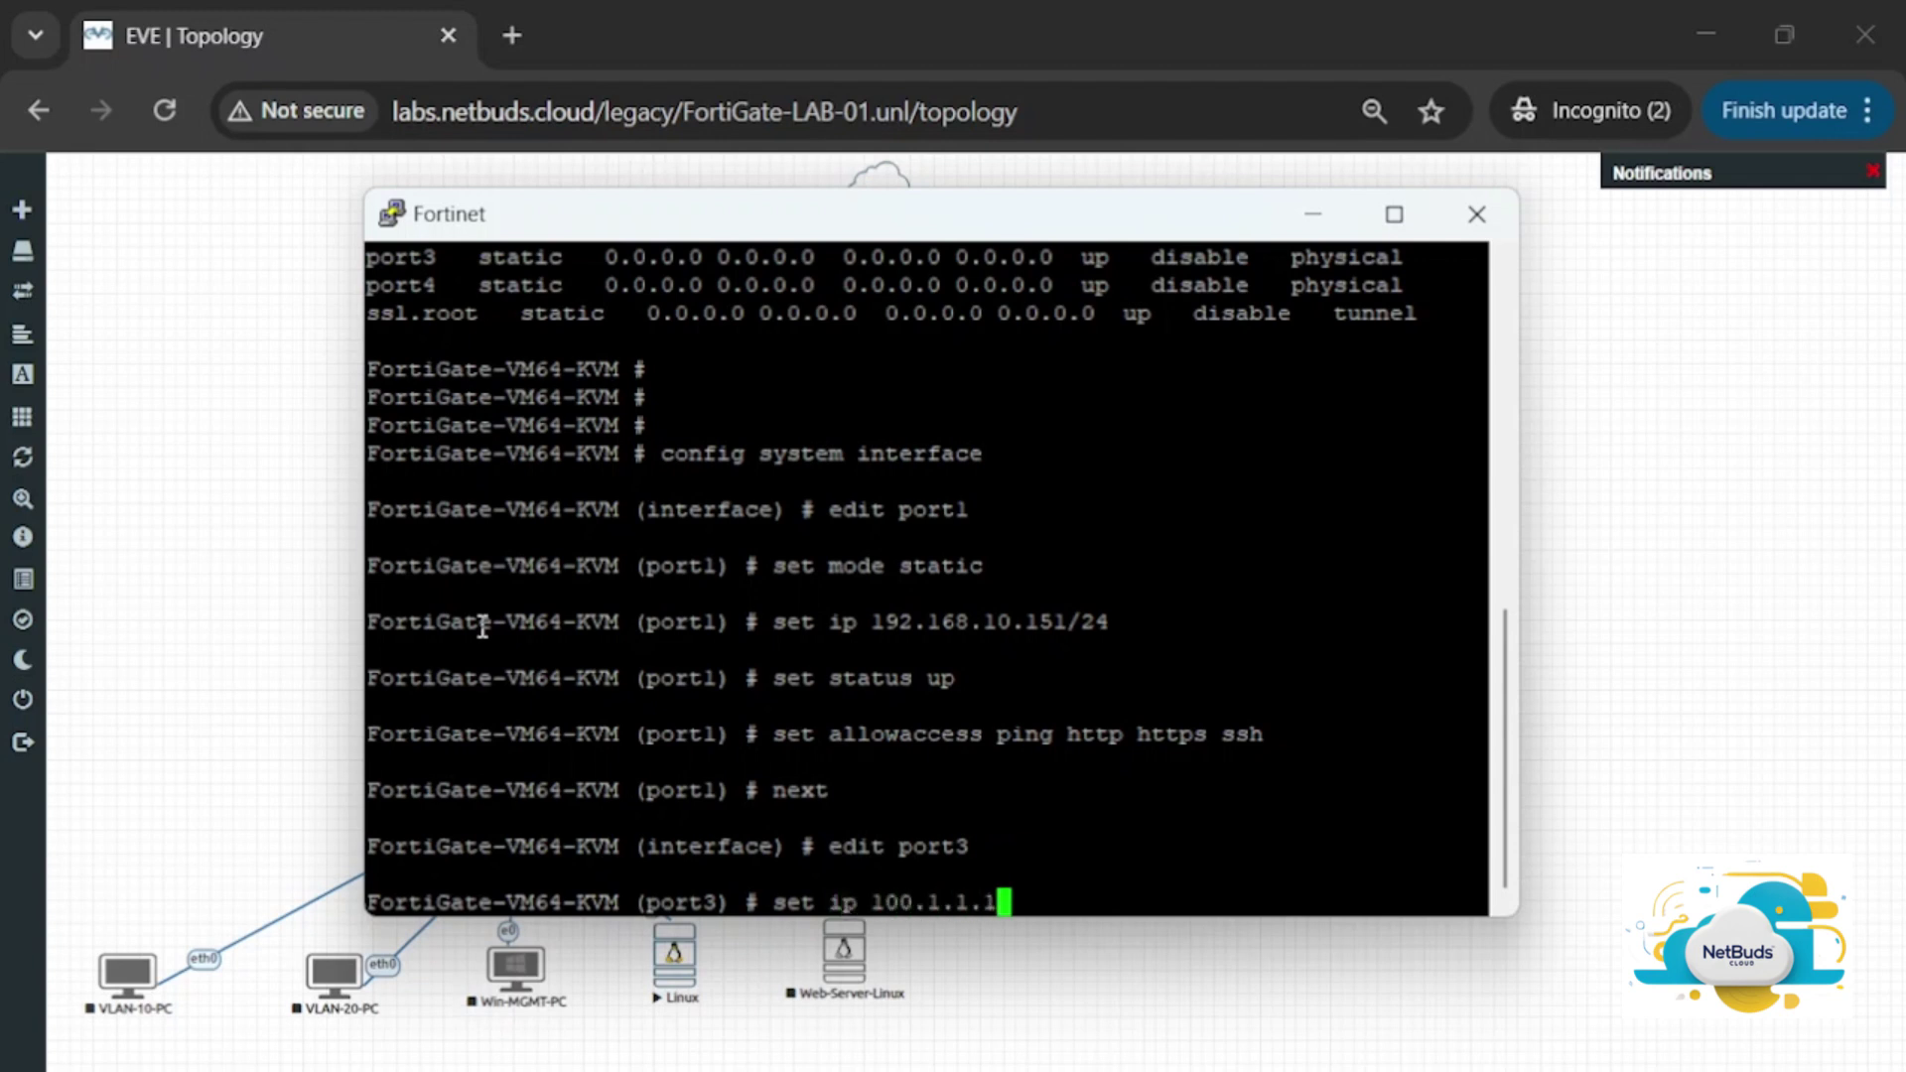
{"action": "type", "text": "3/24"}
{"action": "key", "text": "Return"}
{"action": "type", "text": "set status up"}
{"action": "key", "text": "Return"}
{"action": "type", "text": "set allowaccess "}
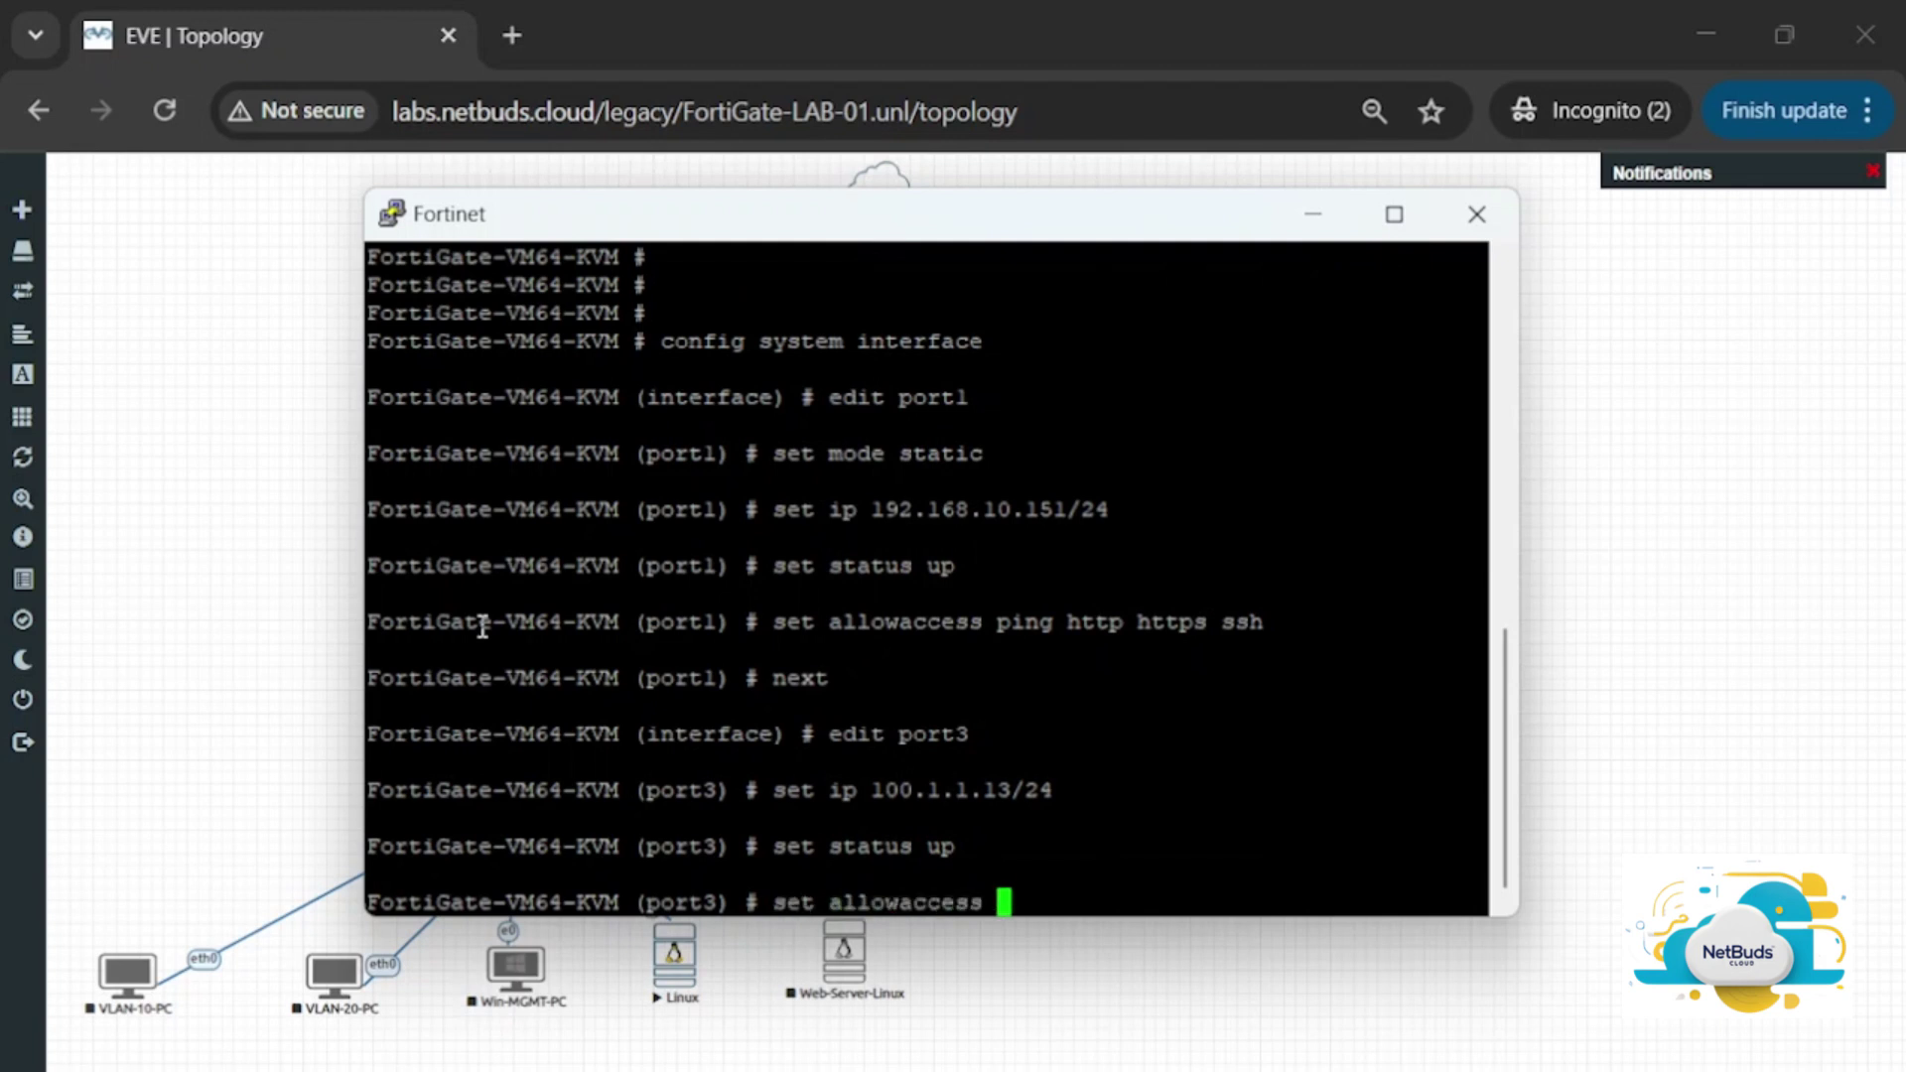
{"action": "type", "text": "ping"}
{"action": "key", "text": "Return"}
{"action": "type", "text": "end"}
{"action": "key", "text": "Return"}
{"action": "key", "text": "Return"}
{"action": "key", "text": "Return"}
{"action": "key", "text": "Return"}
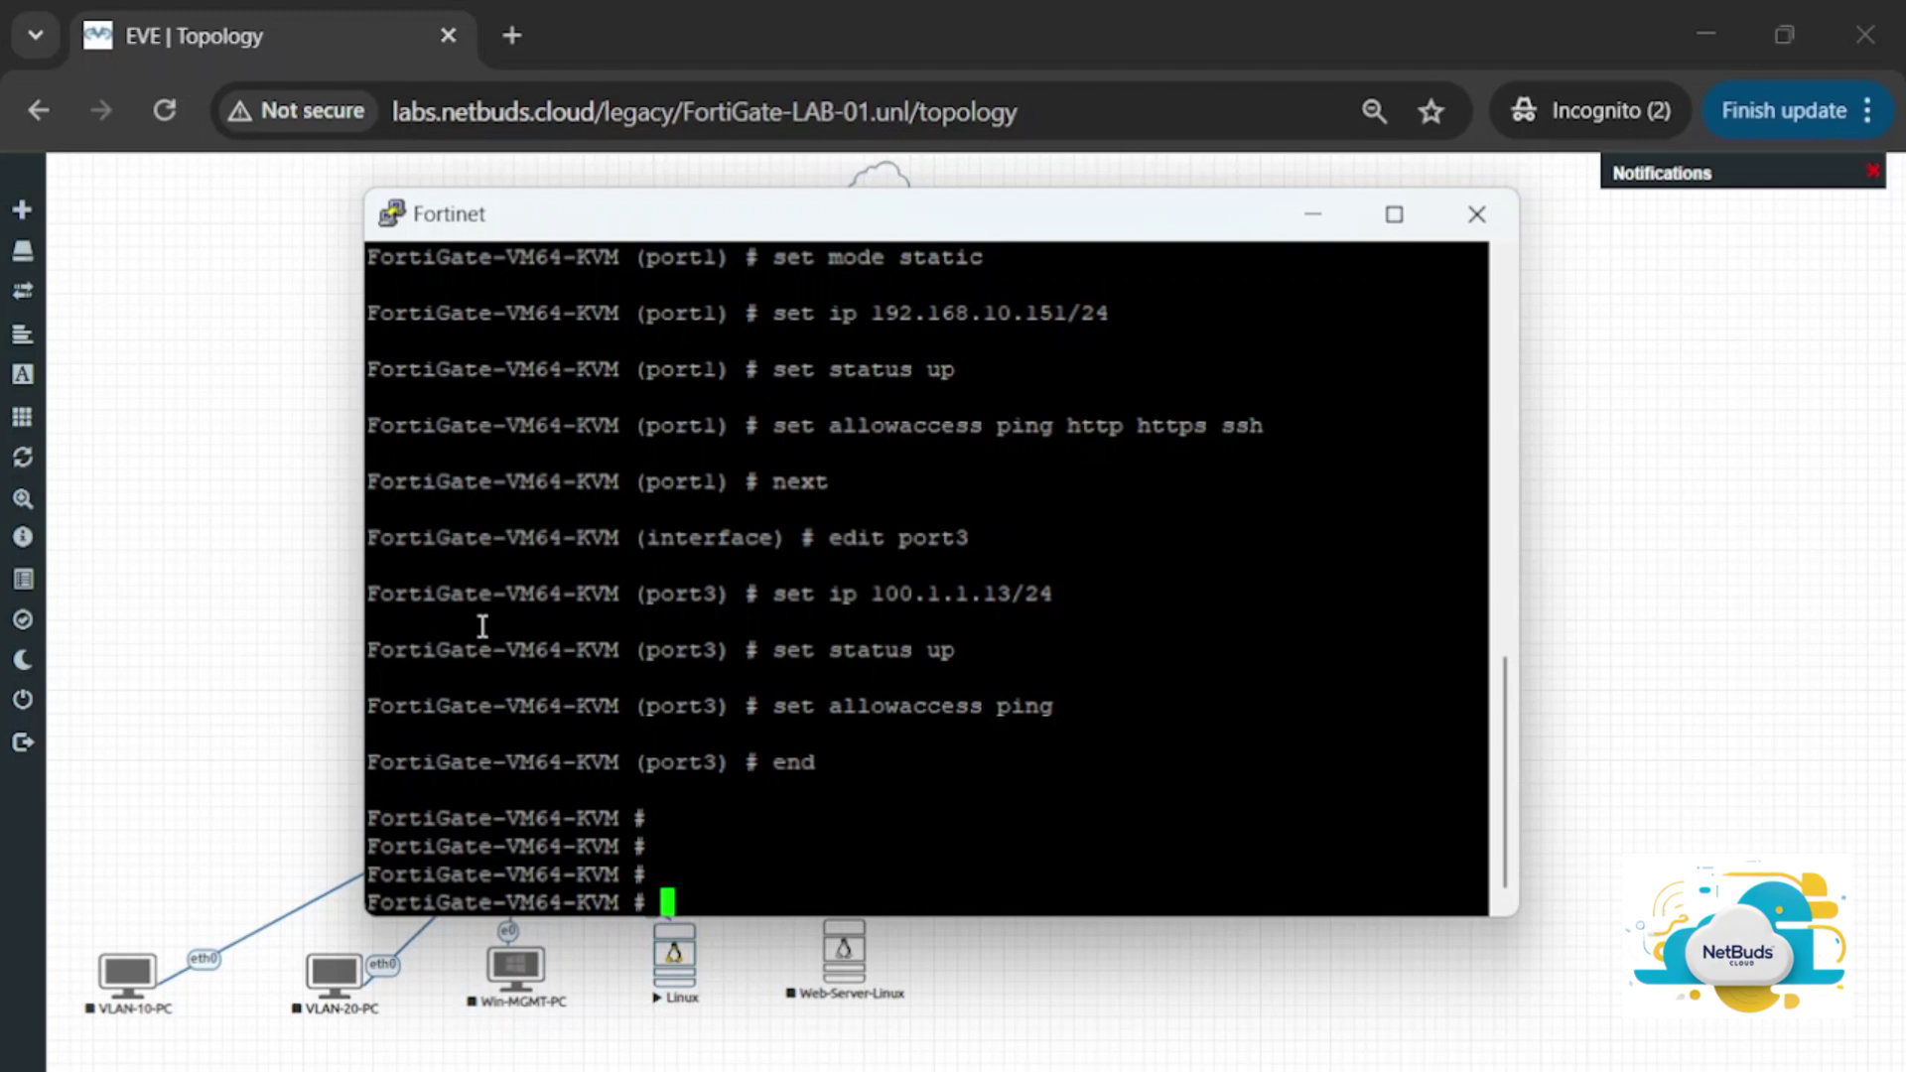
Step: Create static route entry 1 with destination 0.0.0.0/0 under config router static
{"action": "type", "text": "config rou"}
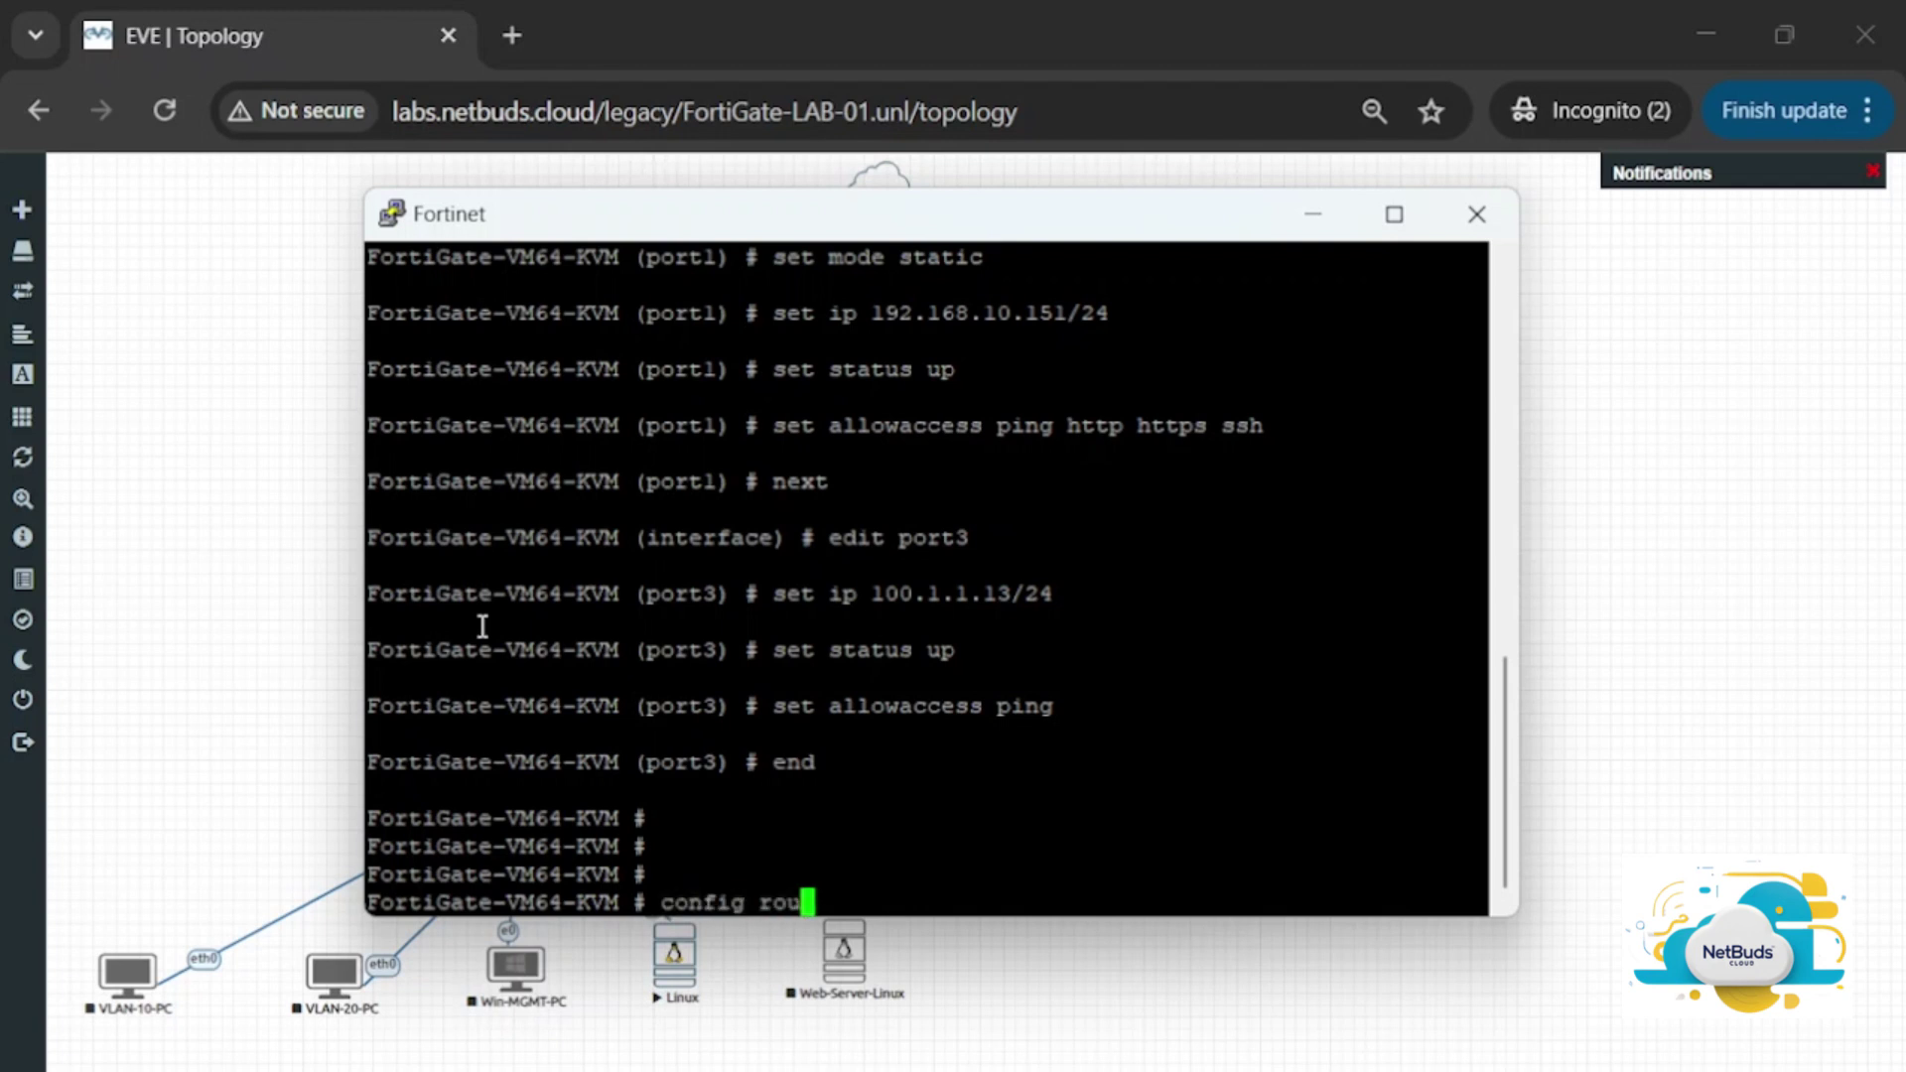
{"action": "type", "text": "ter static"}
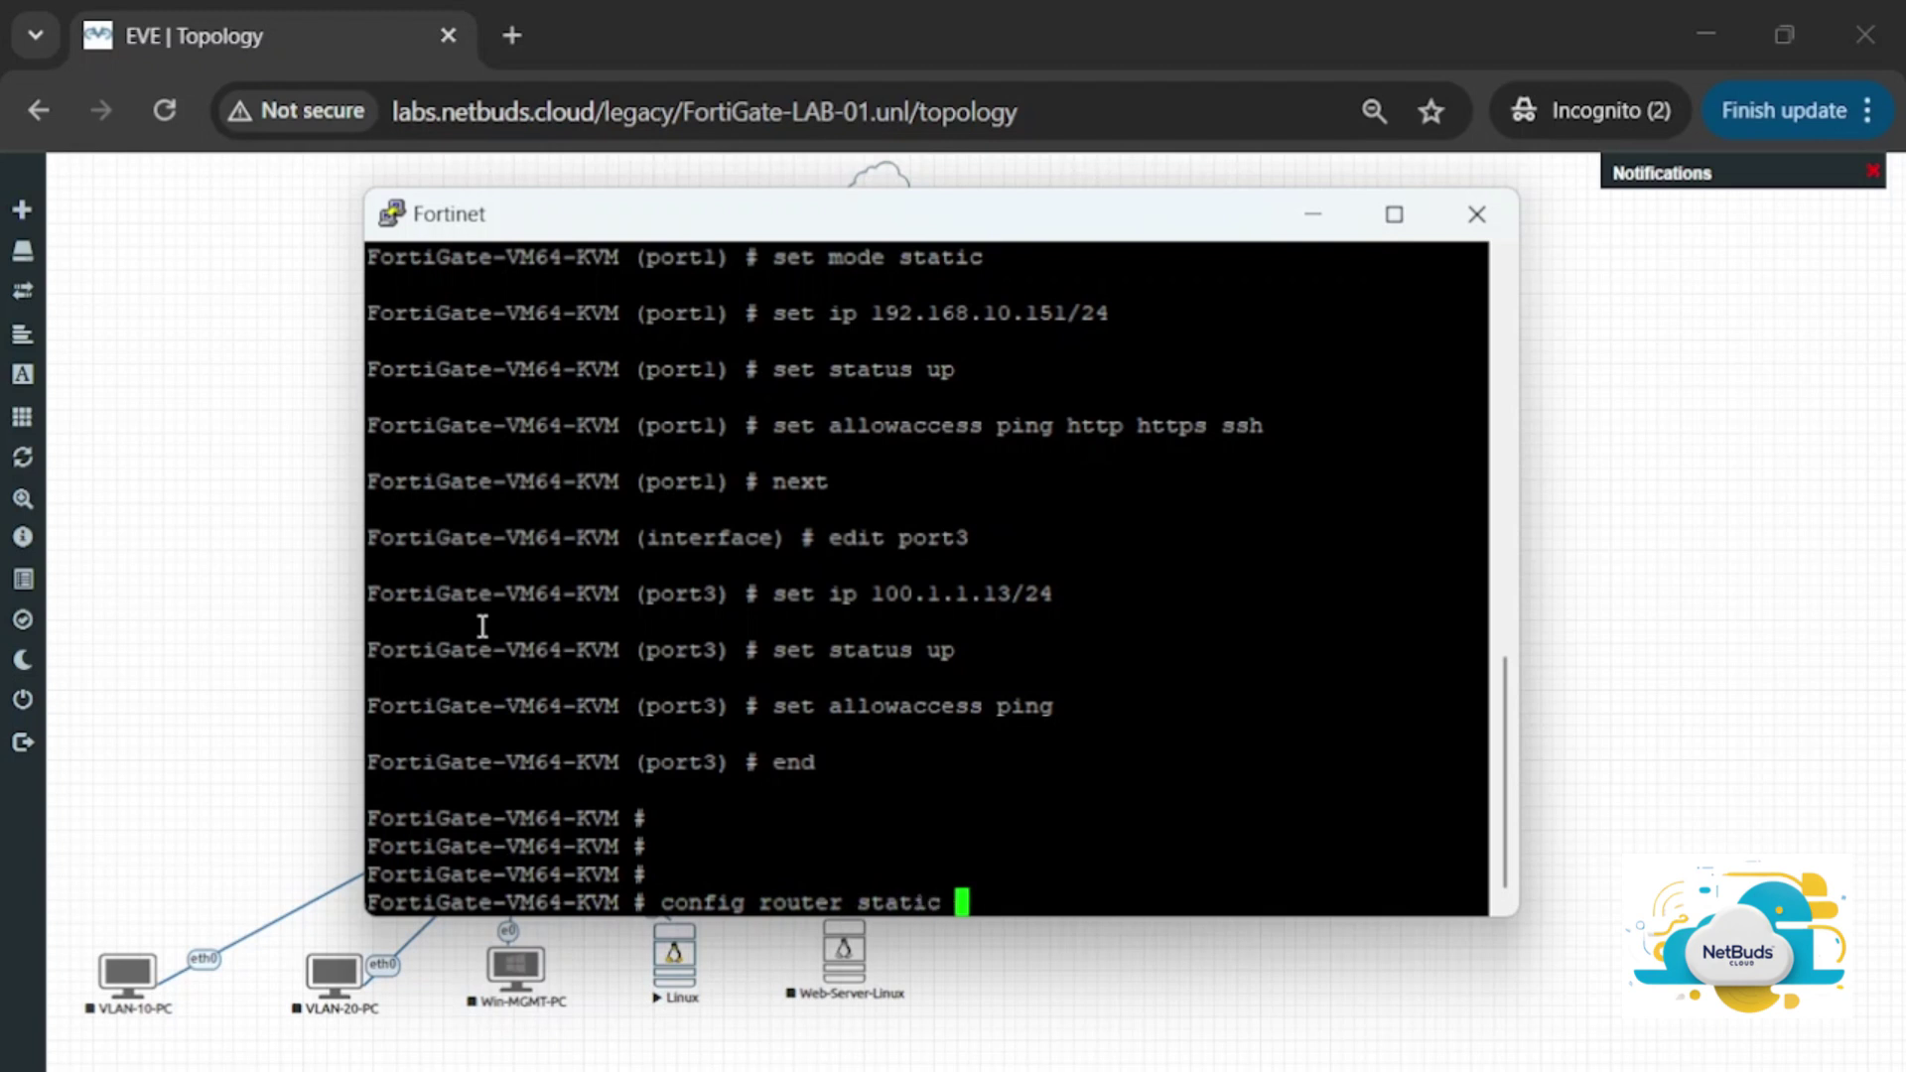
{"action": "key", "text": "Return"}
{"action": "type", "text": "set ds"}
{"action": "key", "text": "Tab"}
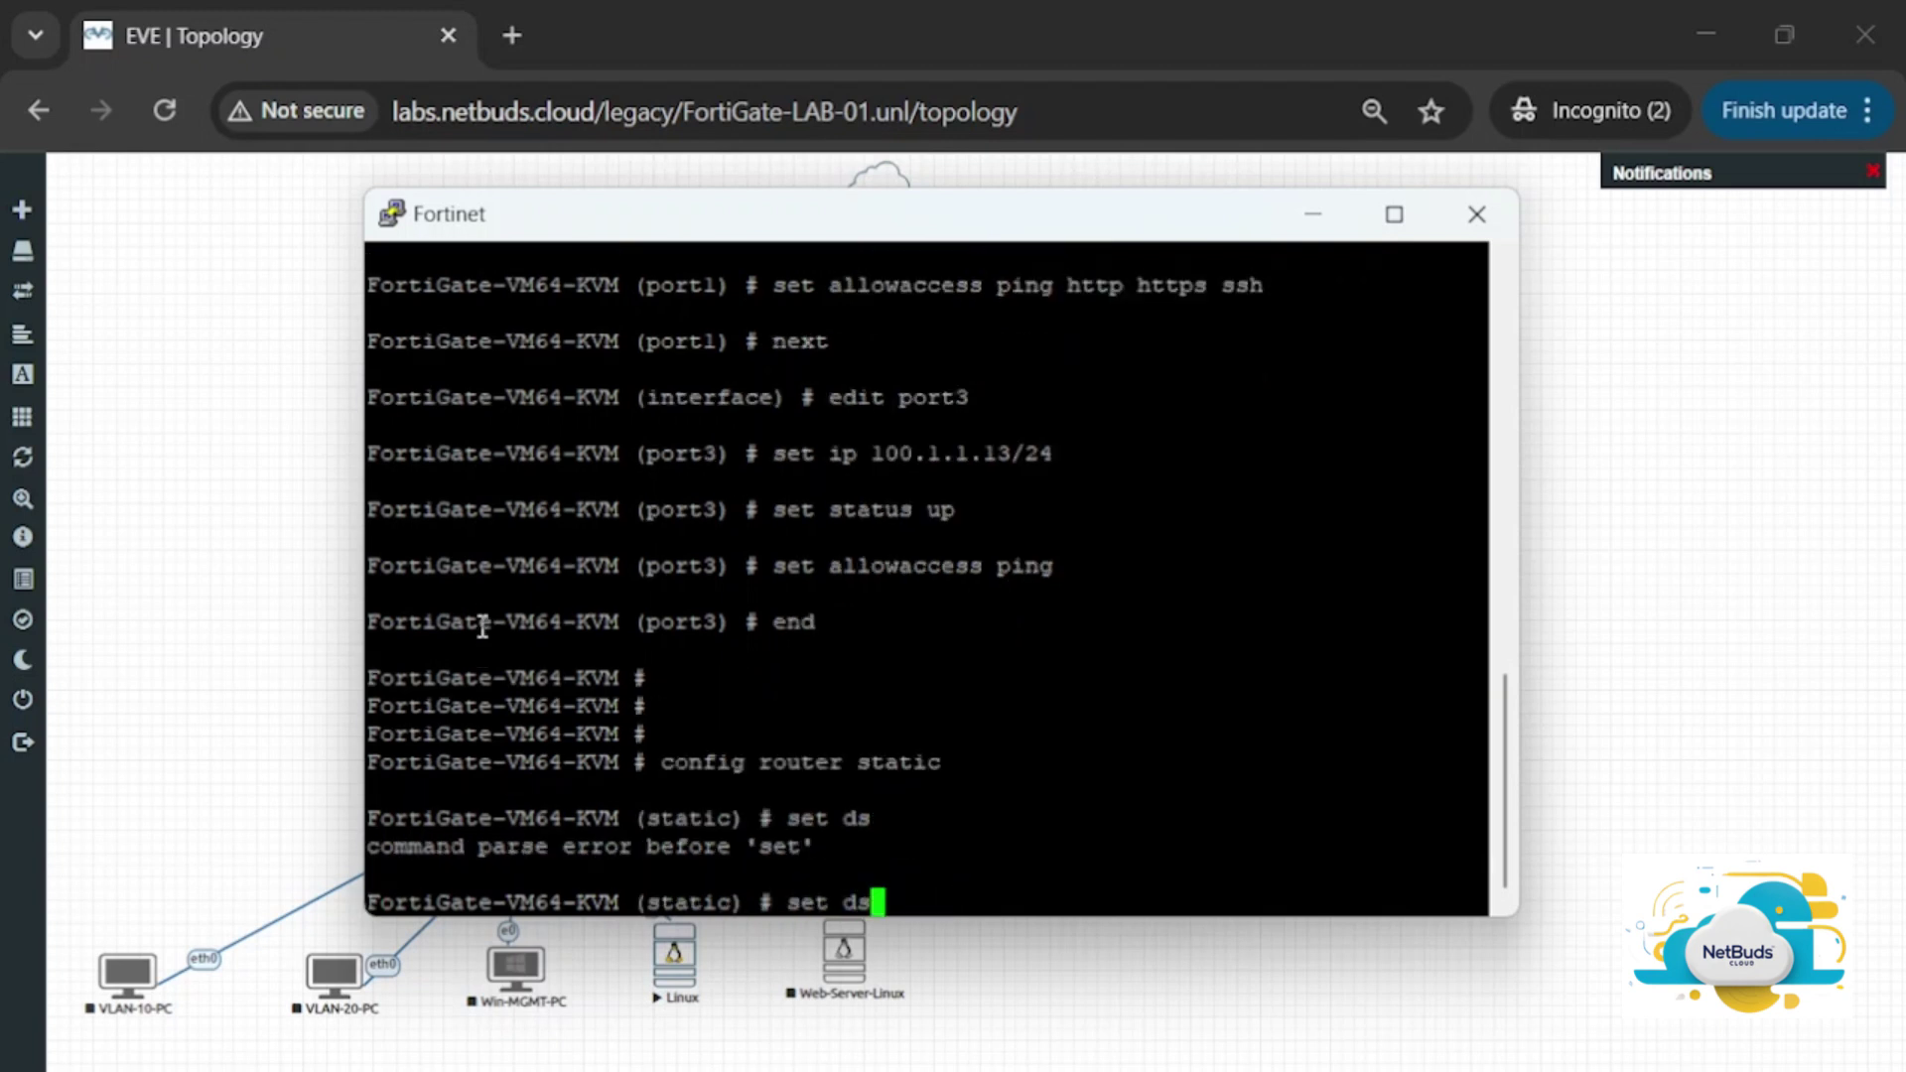
{"action": "key", "text": "BackSpace"}
{"action": "key", "text": "BackSpace"}
{"action": "key", "text": "BackSpace"}
{"action": "key", "text": "BackSpace"}
{"action": "key", "text": "BackSpace"}
{"action": "key", "text": "BackSpace"}
{"action": "type", "text": "edit 1"}
{"action": "key", "text": "Return"}
{"action": "type", "text": "s"}
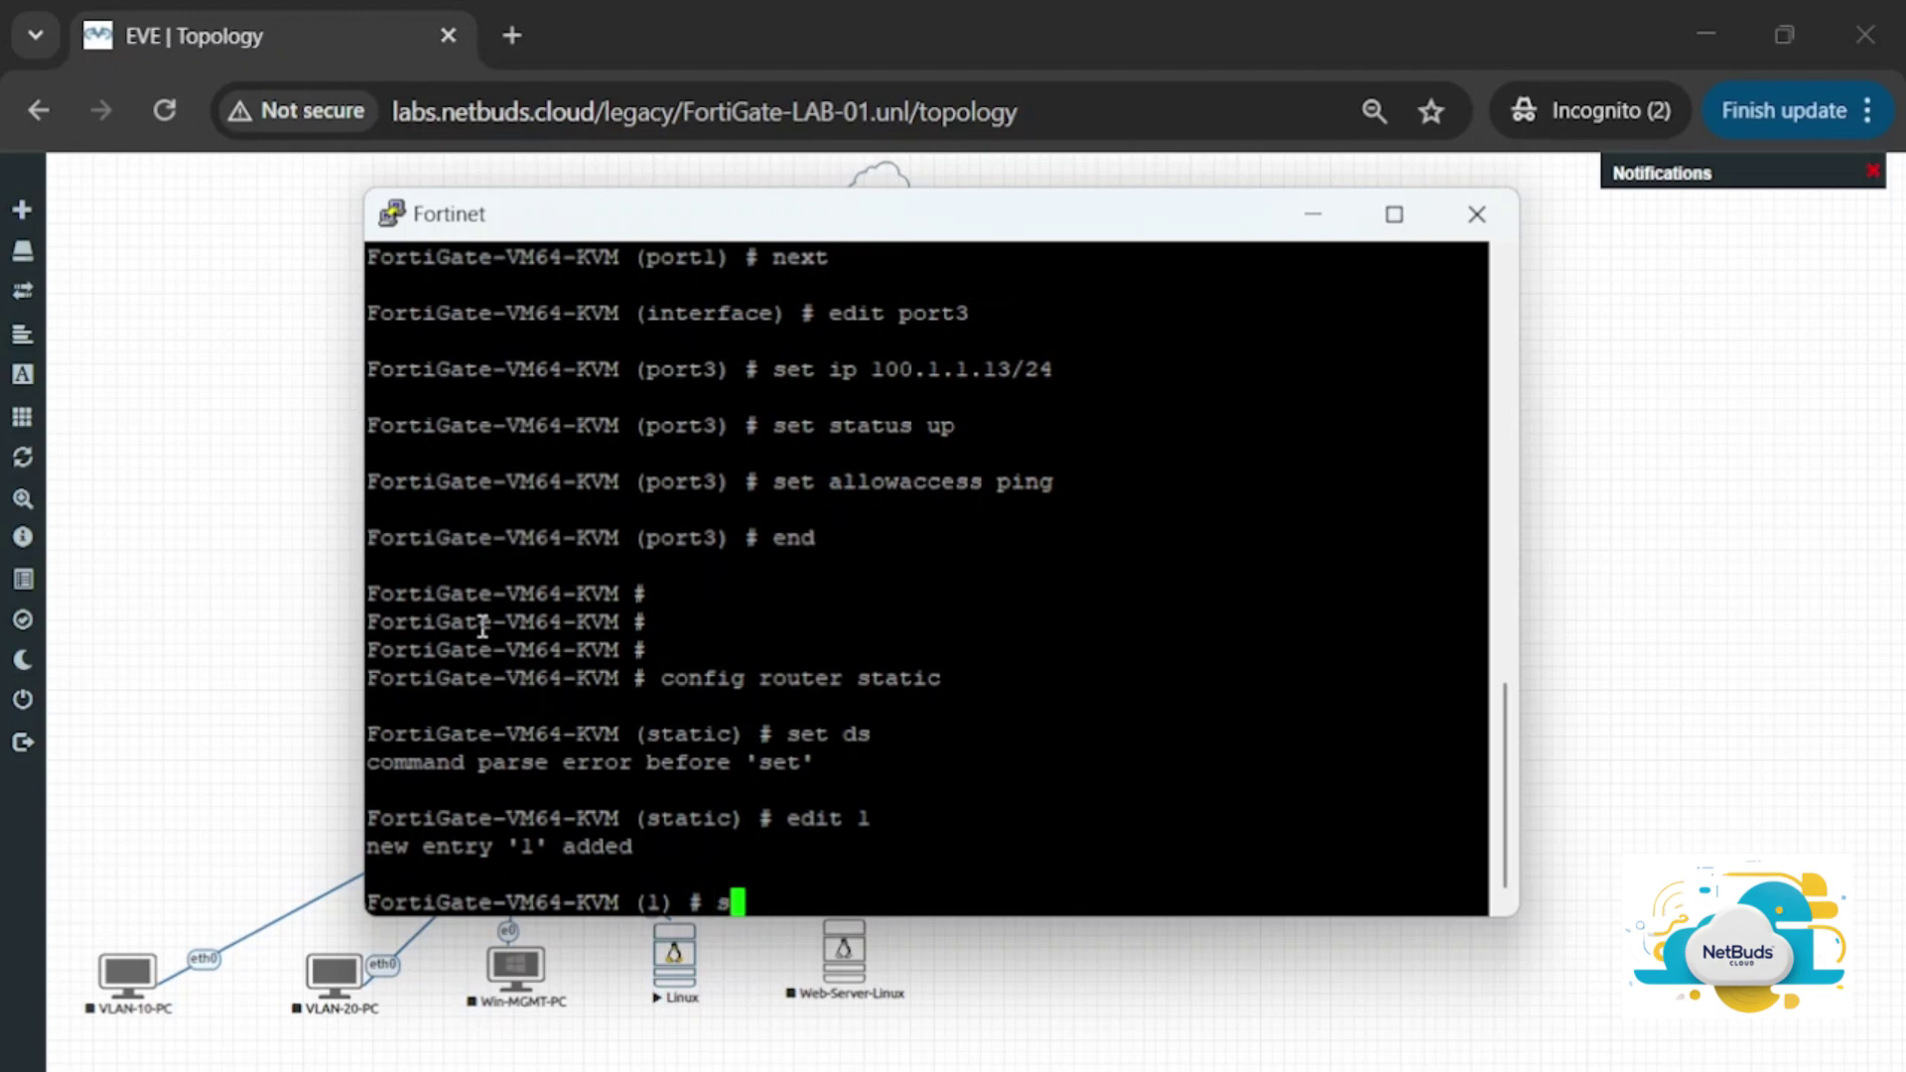
{"action": "type", "text": "et dst "}
{"action": "type", "text": "0."}
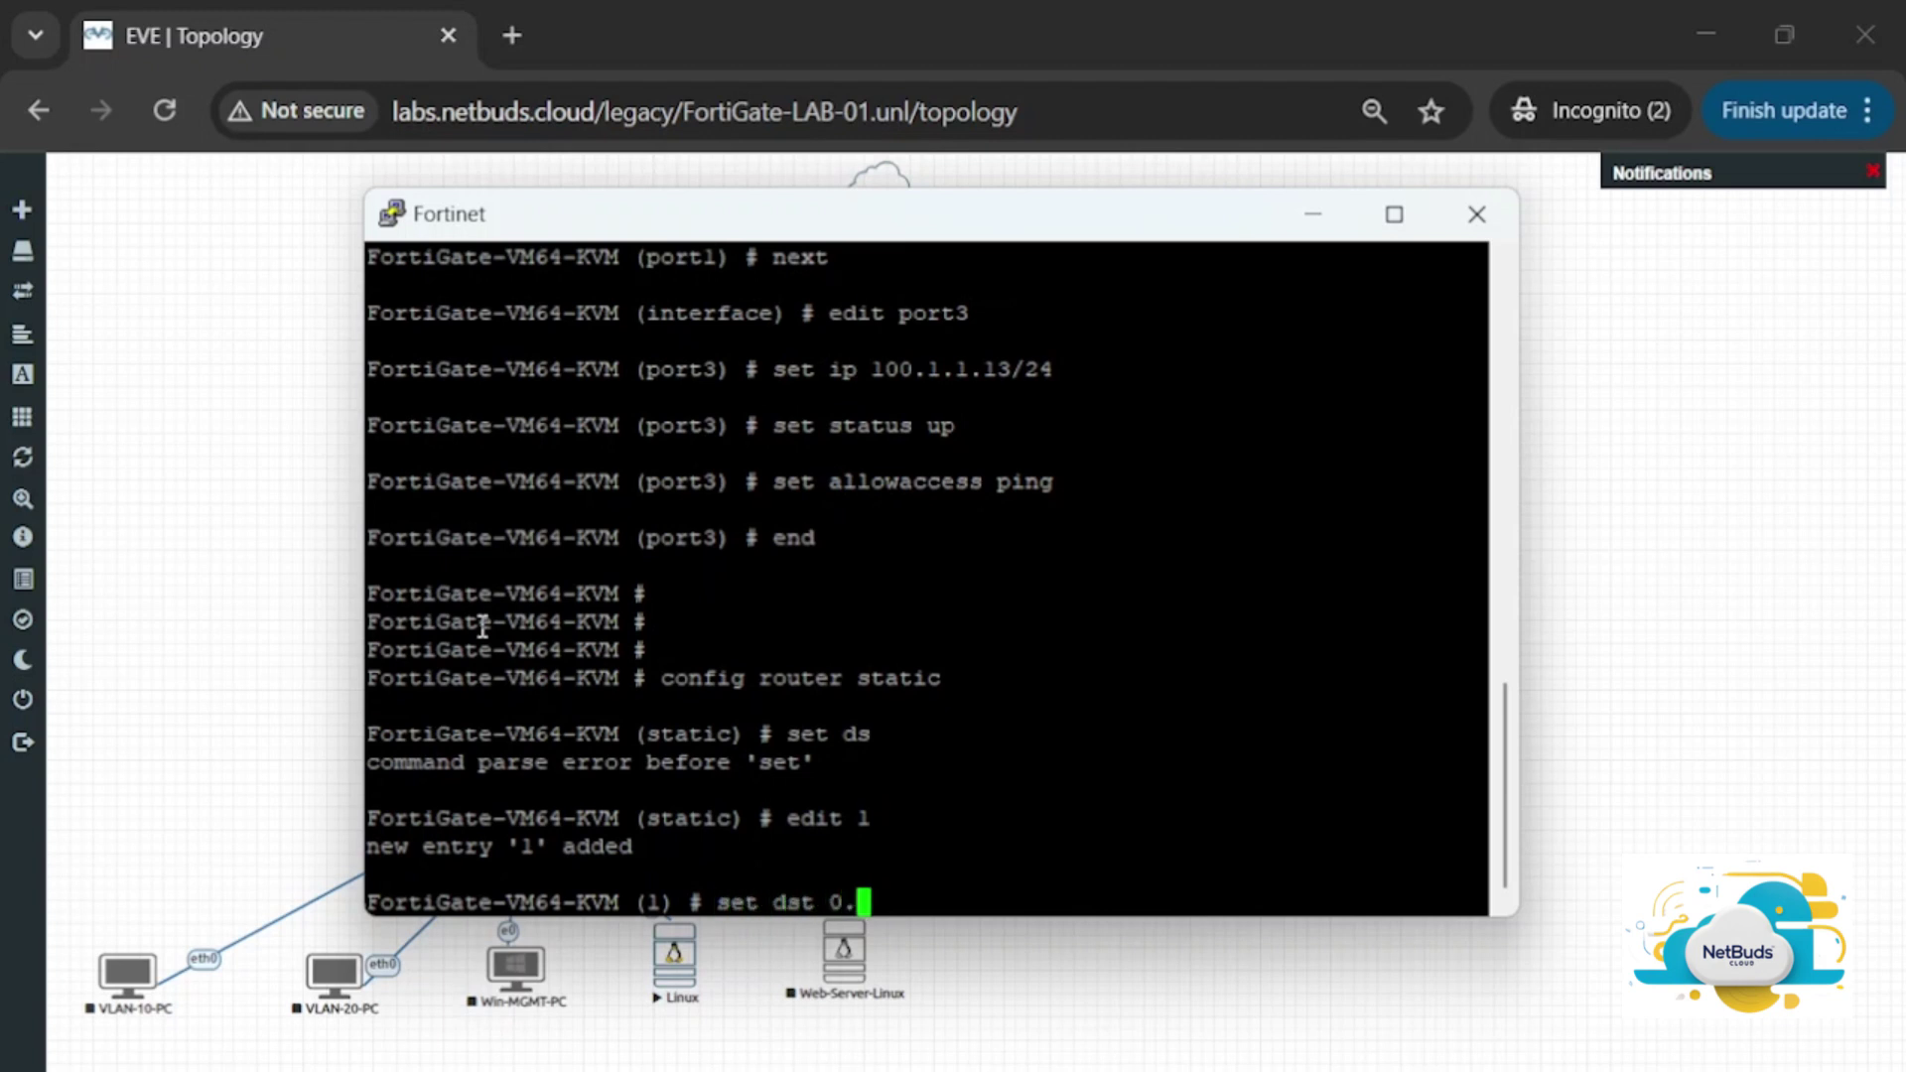
{"action": "type", "text": "0.0.0/0"}
{"action": "key", "text": "Return"}
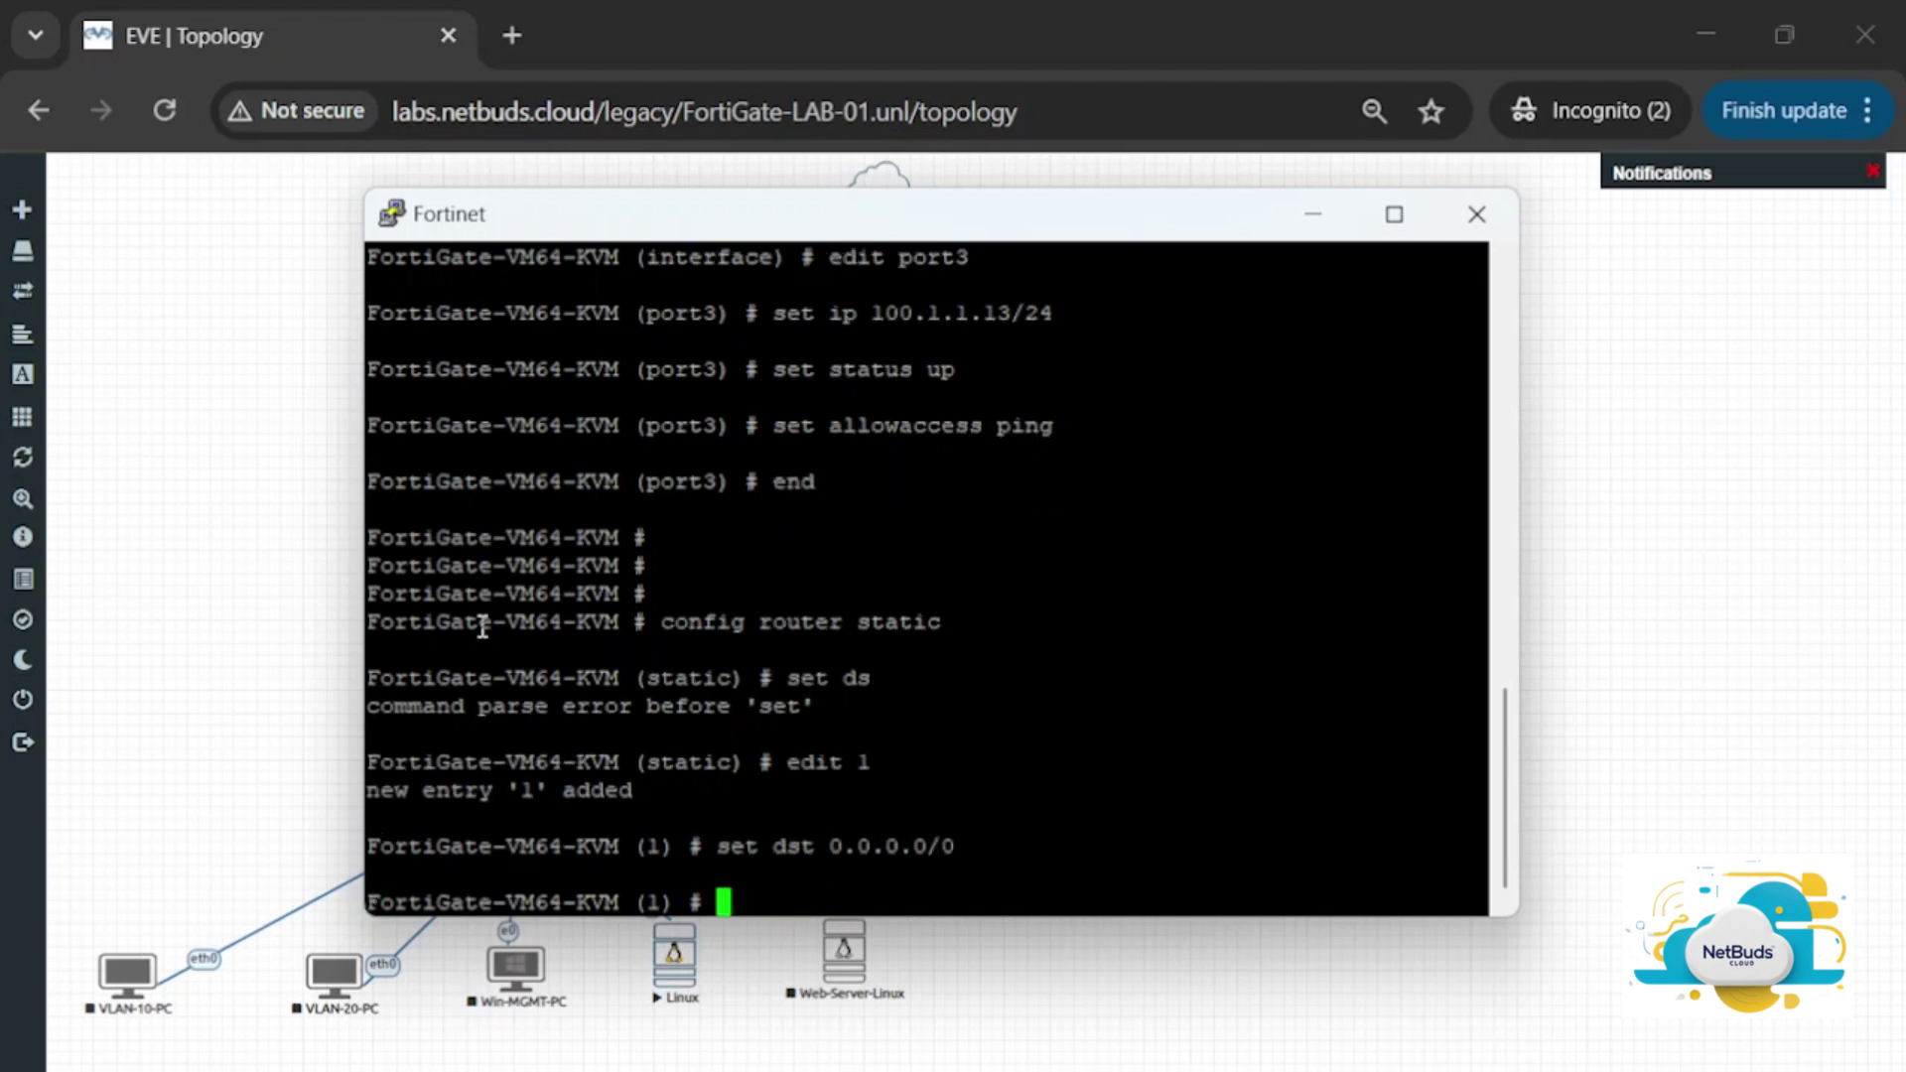
Step: Set the route's gateway to 100.1.1.2 and device to port3, then end
{"action": "type", "text": "set gateway 10"}
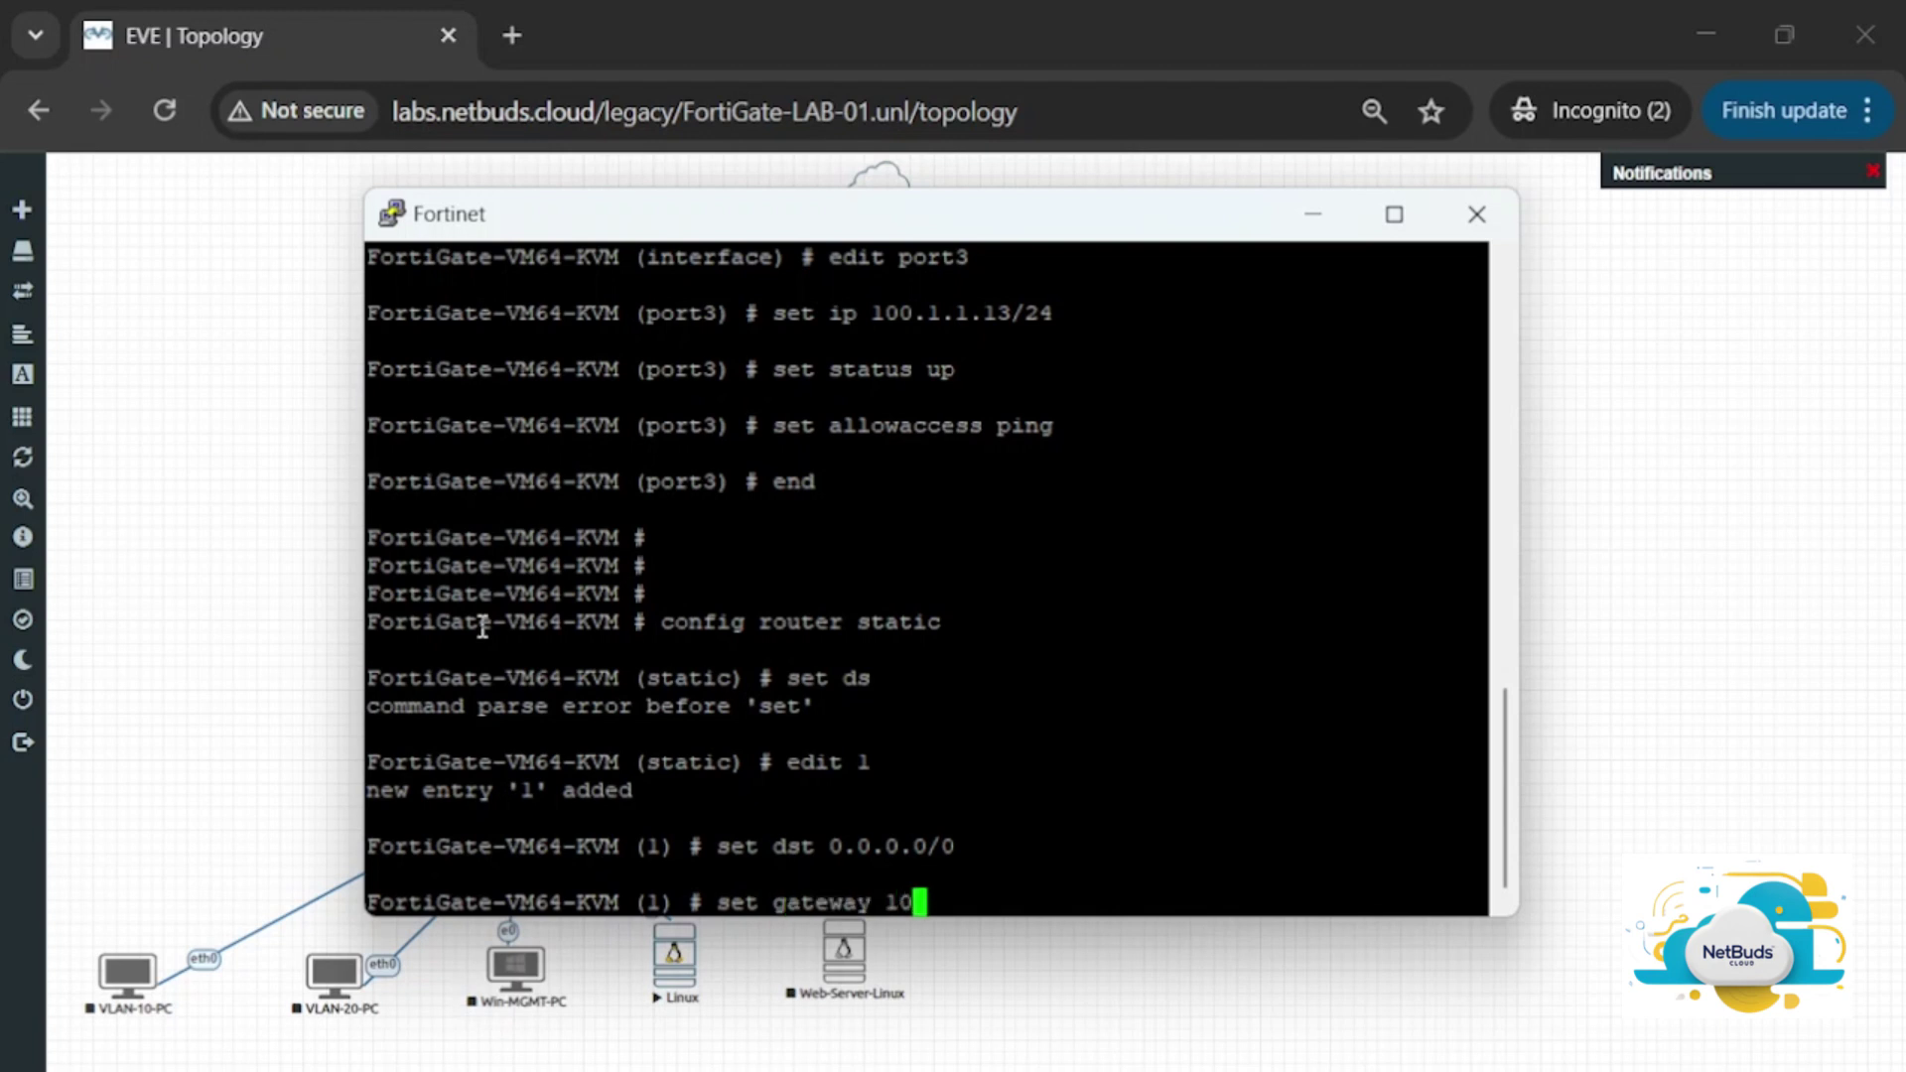
{"action": "type", "text": "0.1.1.2"}
{"action": "key", "text": "Return"}
{"action": "type", "text": "set"}
{"action": "key", "text": "BackSpace"}
{"action": "type", "text": "t device "}
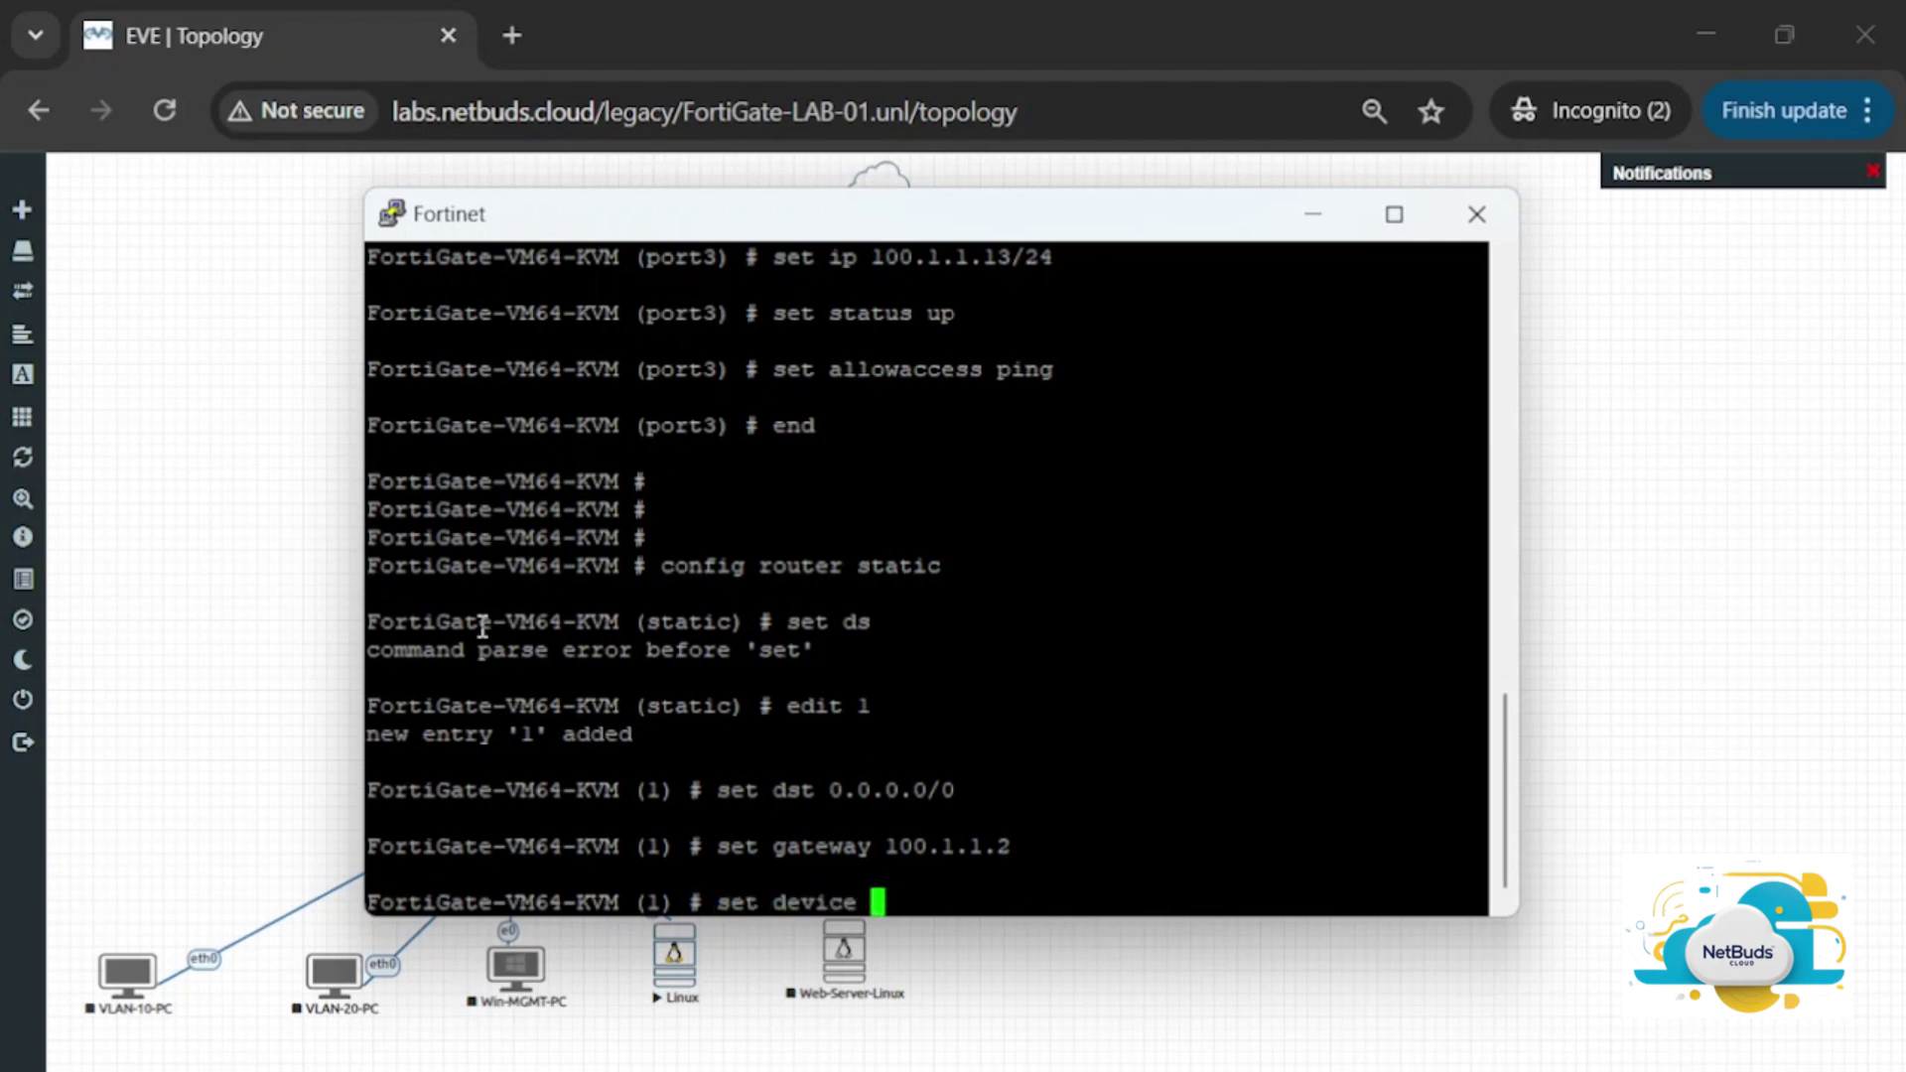
{"action": "type", "text": "port1"}
{"action": "key", "text": "BackSpace"}
{"action": "type", "text": "2"}
{"action": "key", "text": "BackSpace"}
{"action": "type", "text": "3"}
{"action": "key", "text": "Return"}
{"action": "type", "text": "end"}
{"action": "key", "text": "Return"}
{"action": "key", "text": "Return"}
{"action": "key", "text": "Return"}
{"action": "key", "text": "Return"}
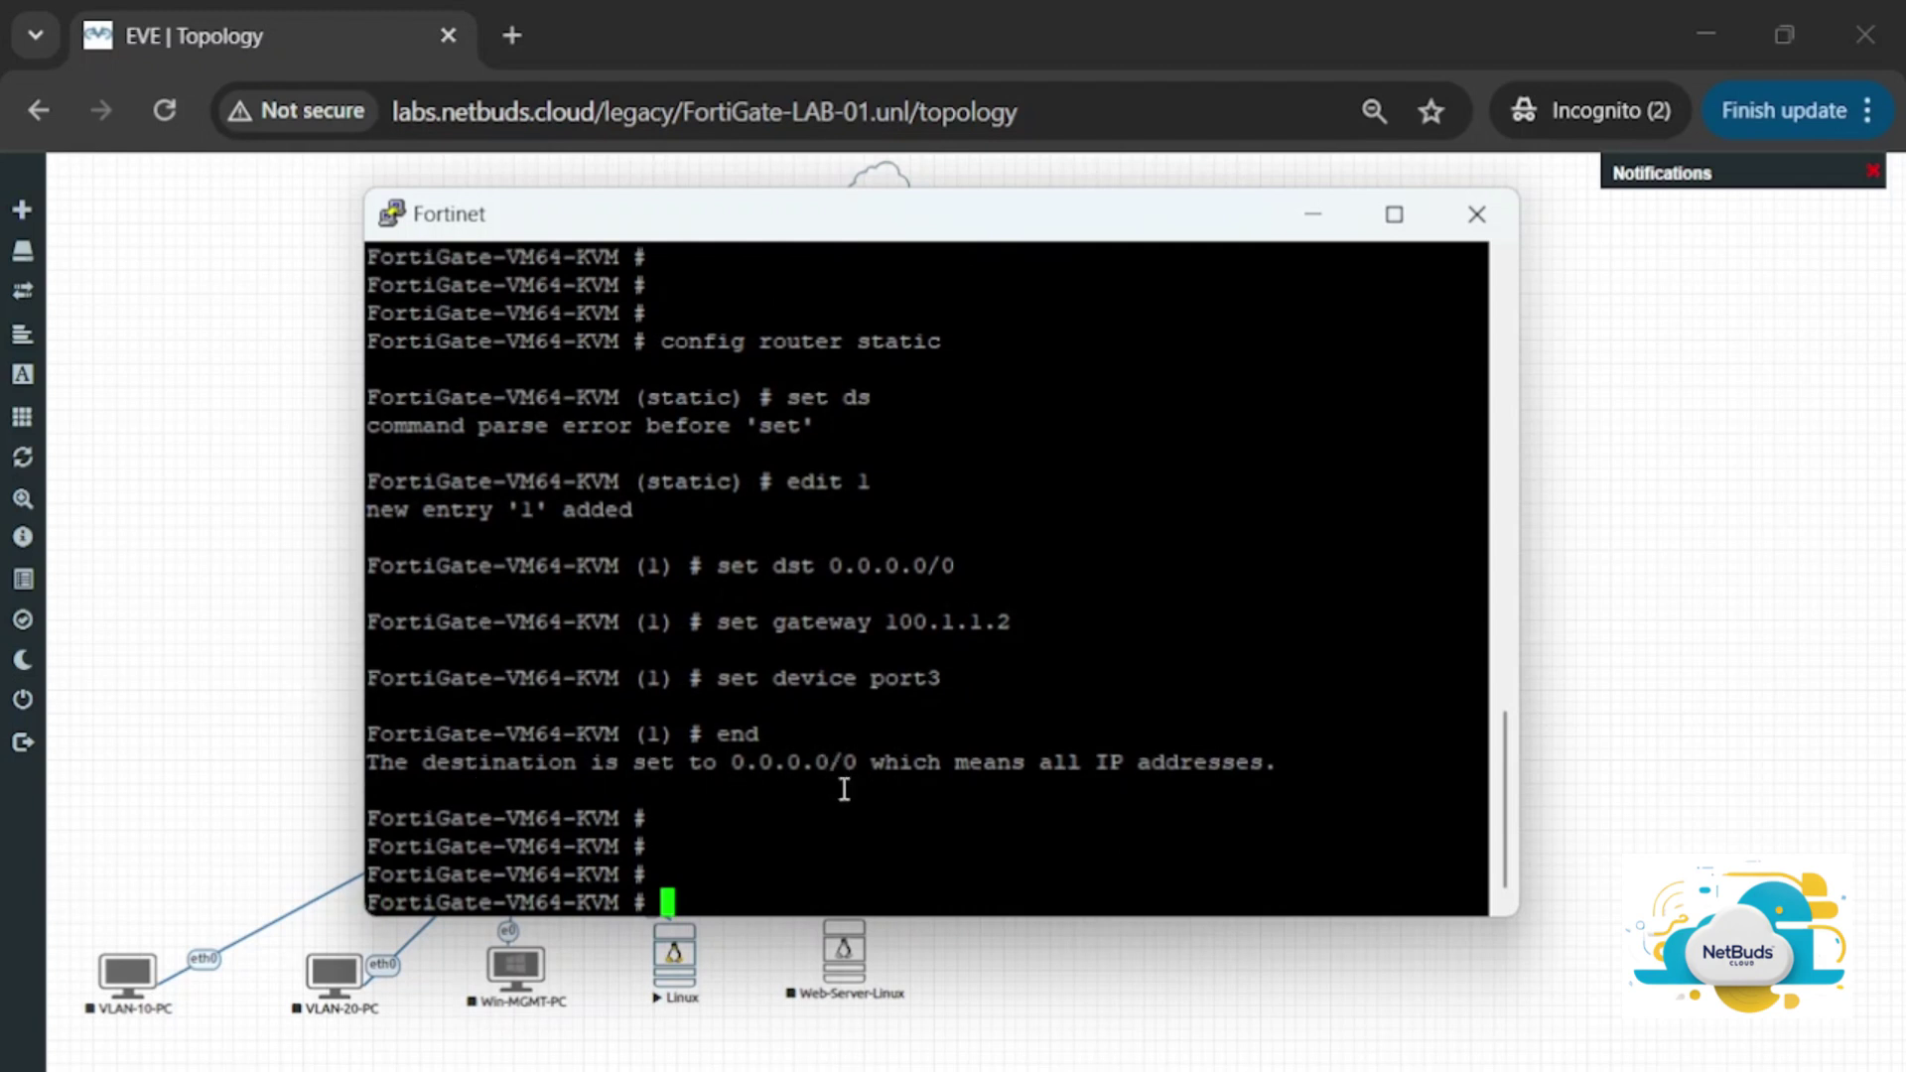
Step: Ping 8.8.8.8 from the FortiGate, list its interfaces, then minimize the console
{"action": "type", "text": "execute ping"}
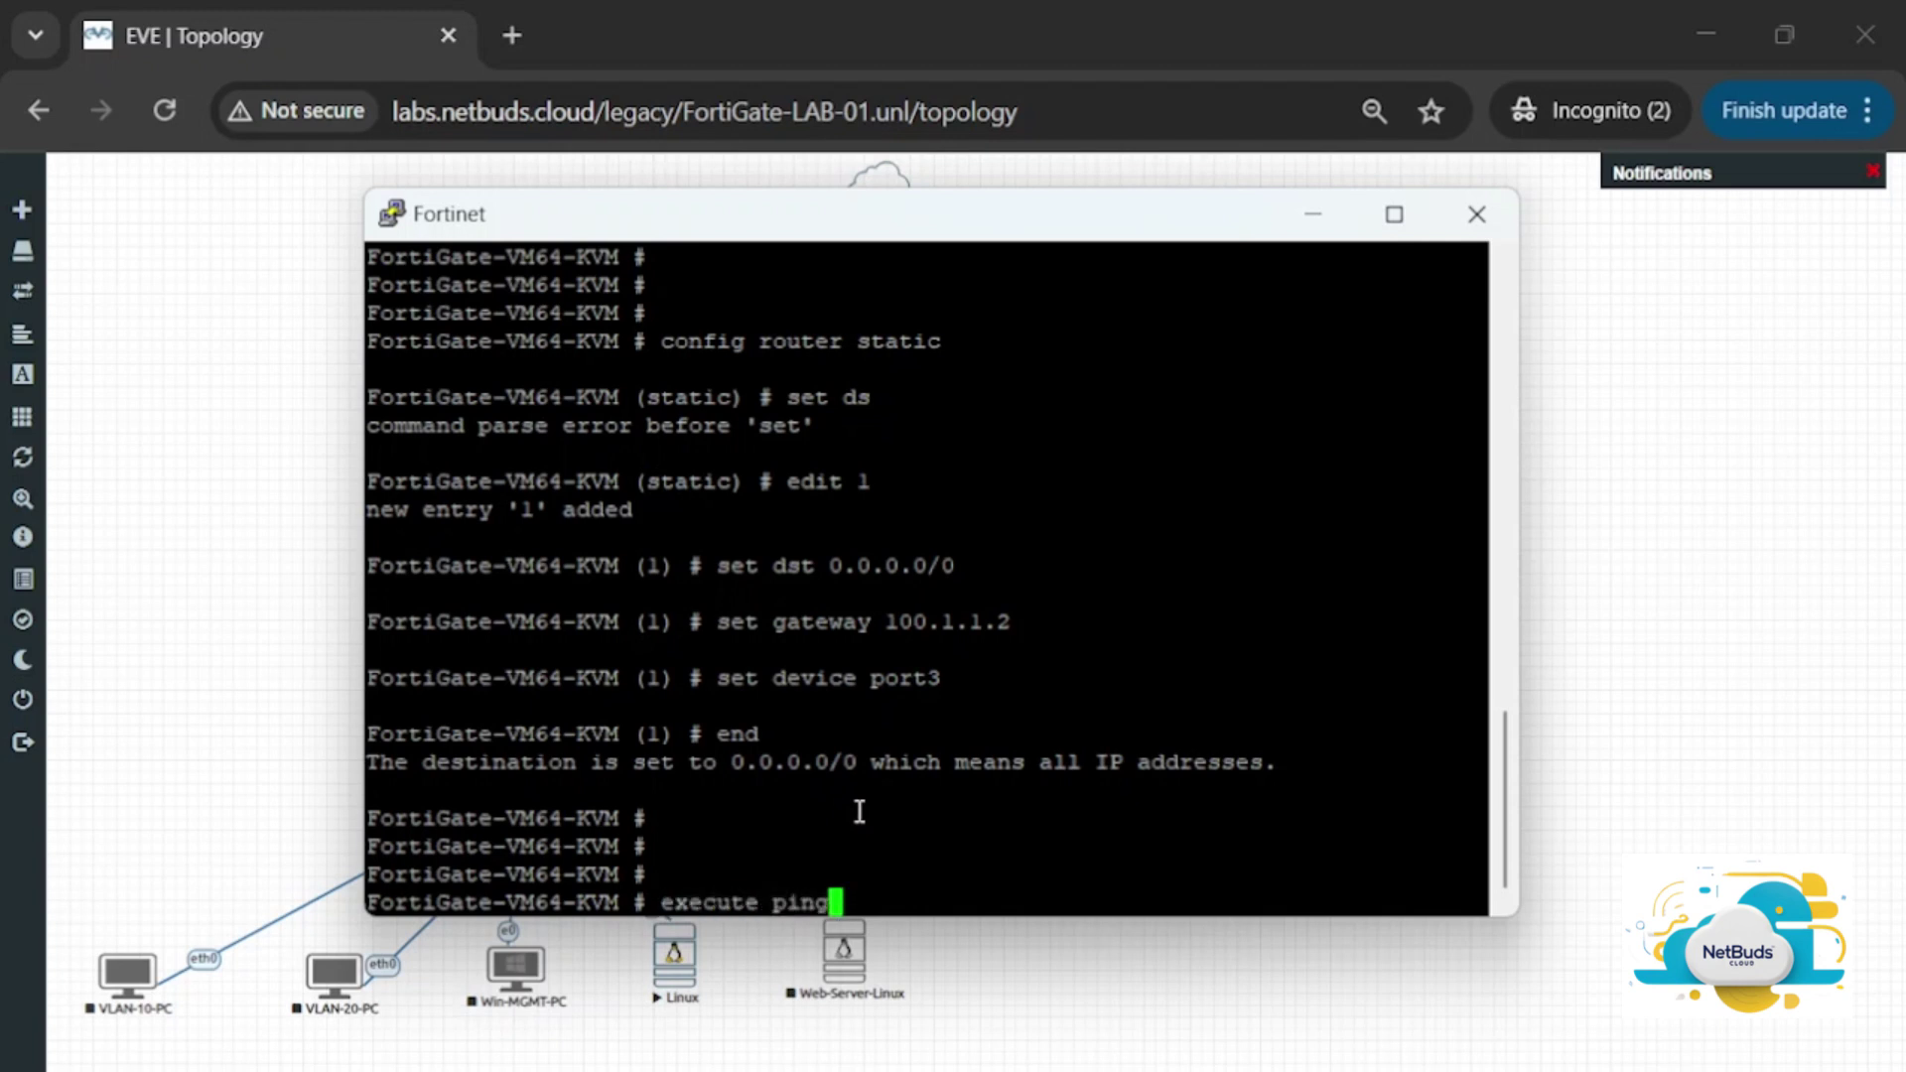
{"action": "type", "text": " 8.8.8.8"}
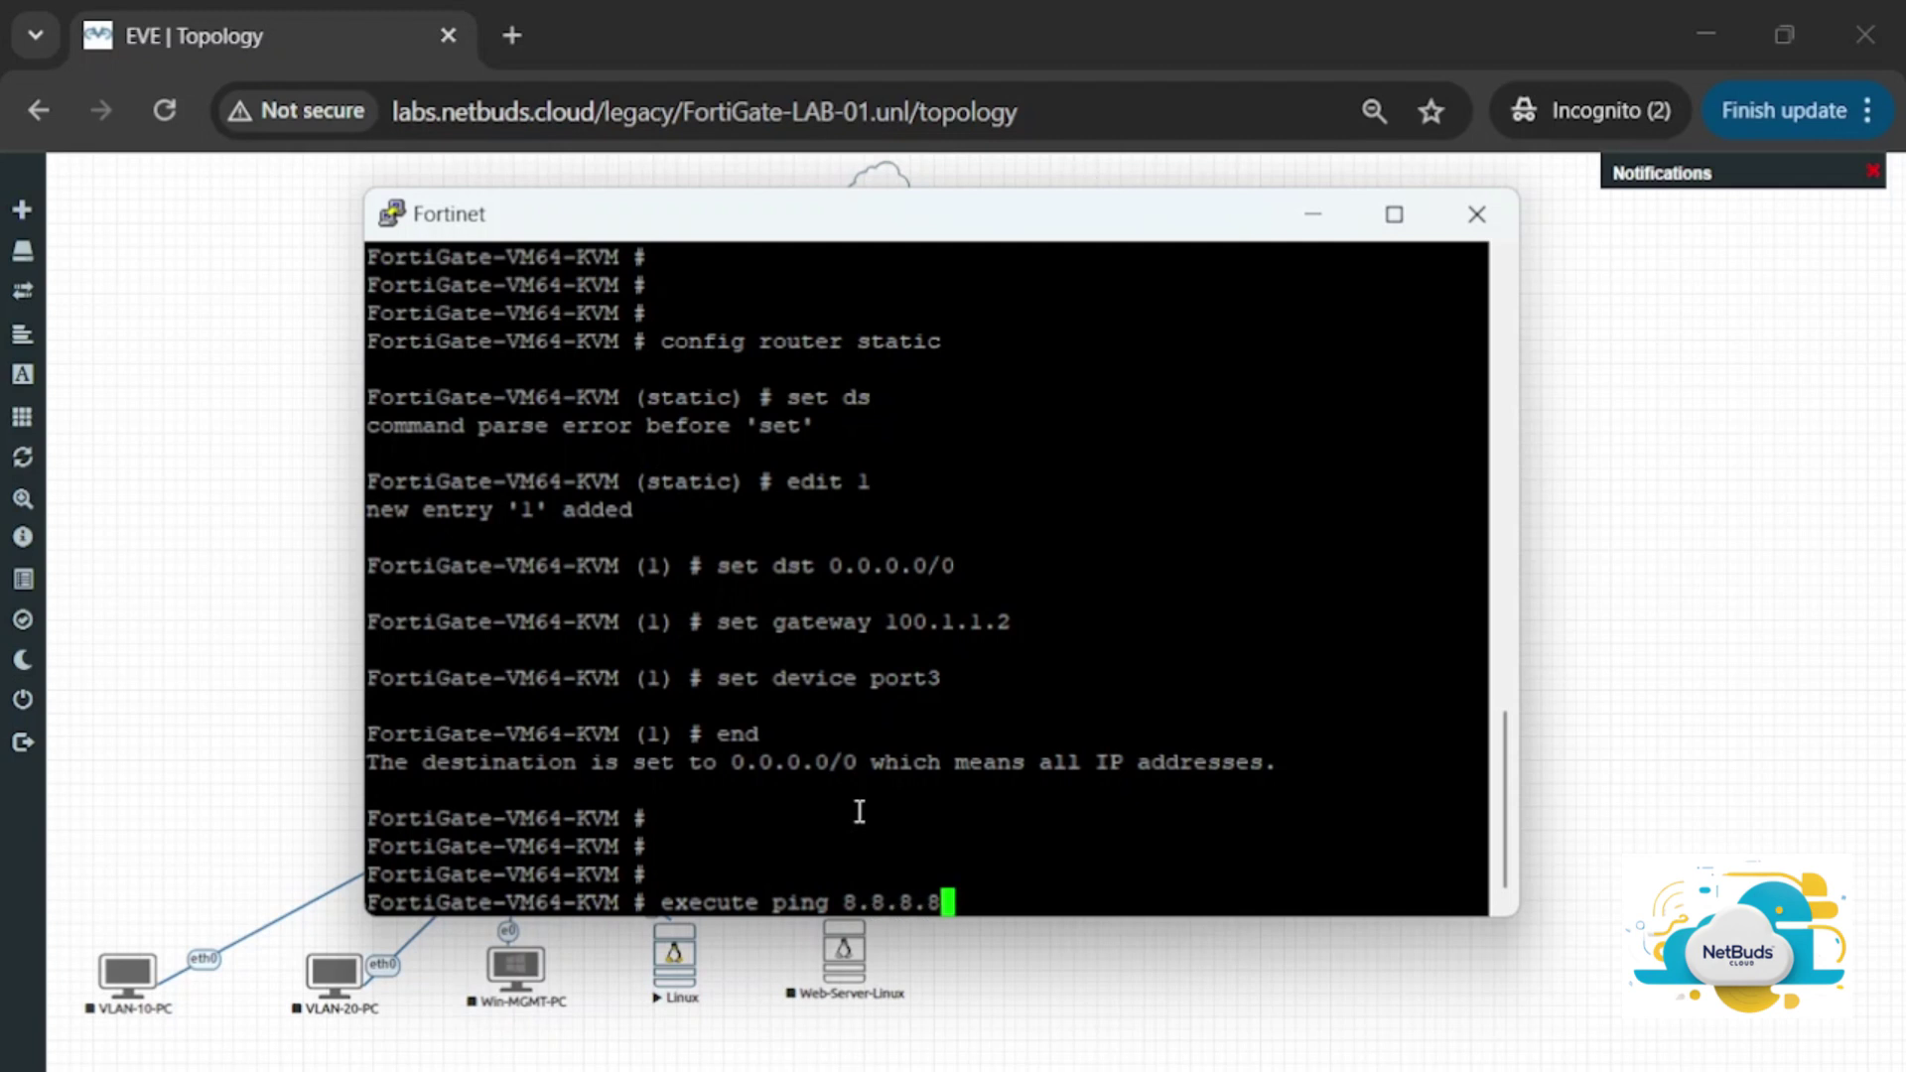
{"action": "key", "text": "Return"}
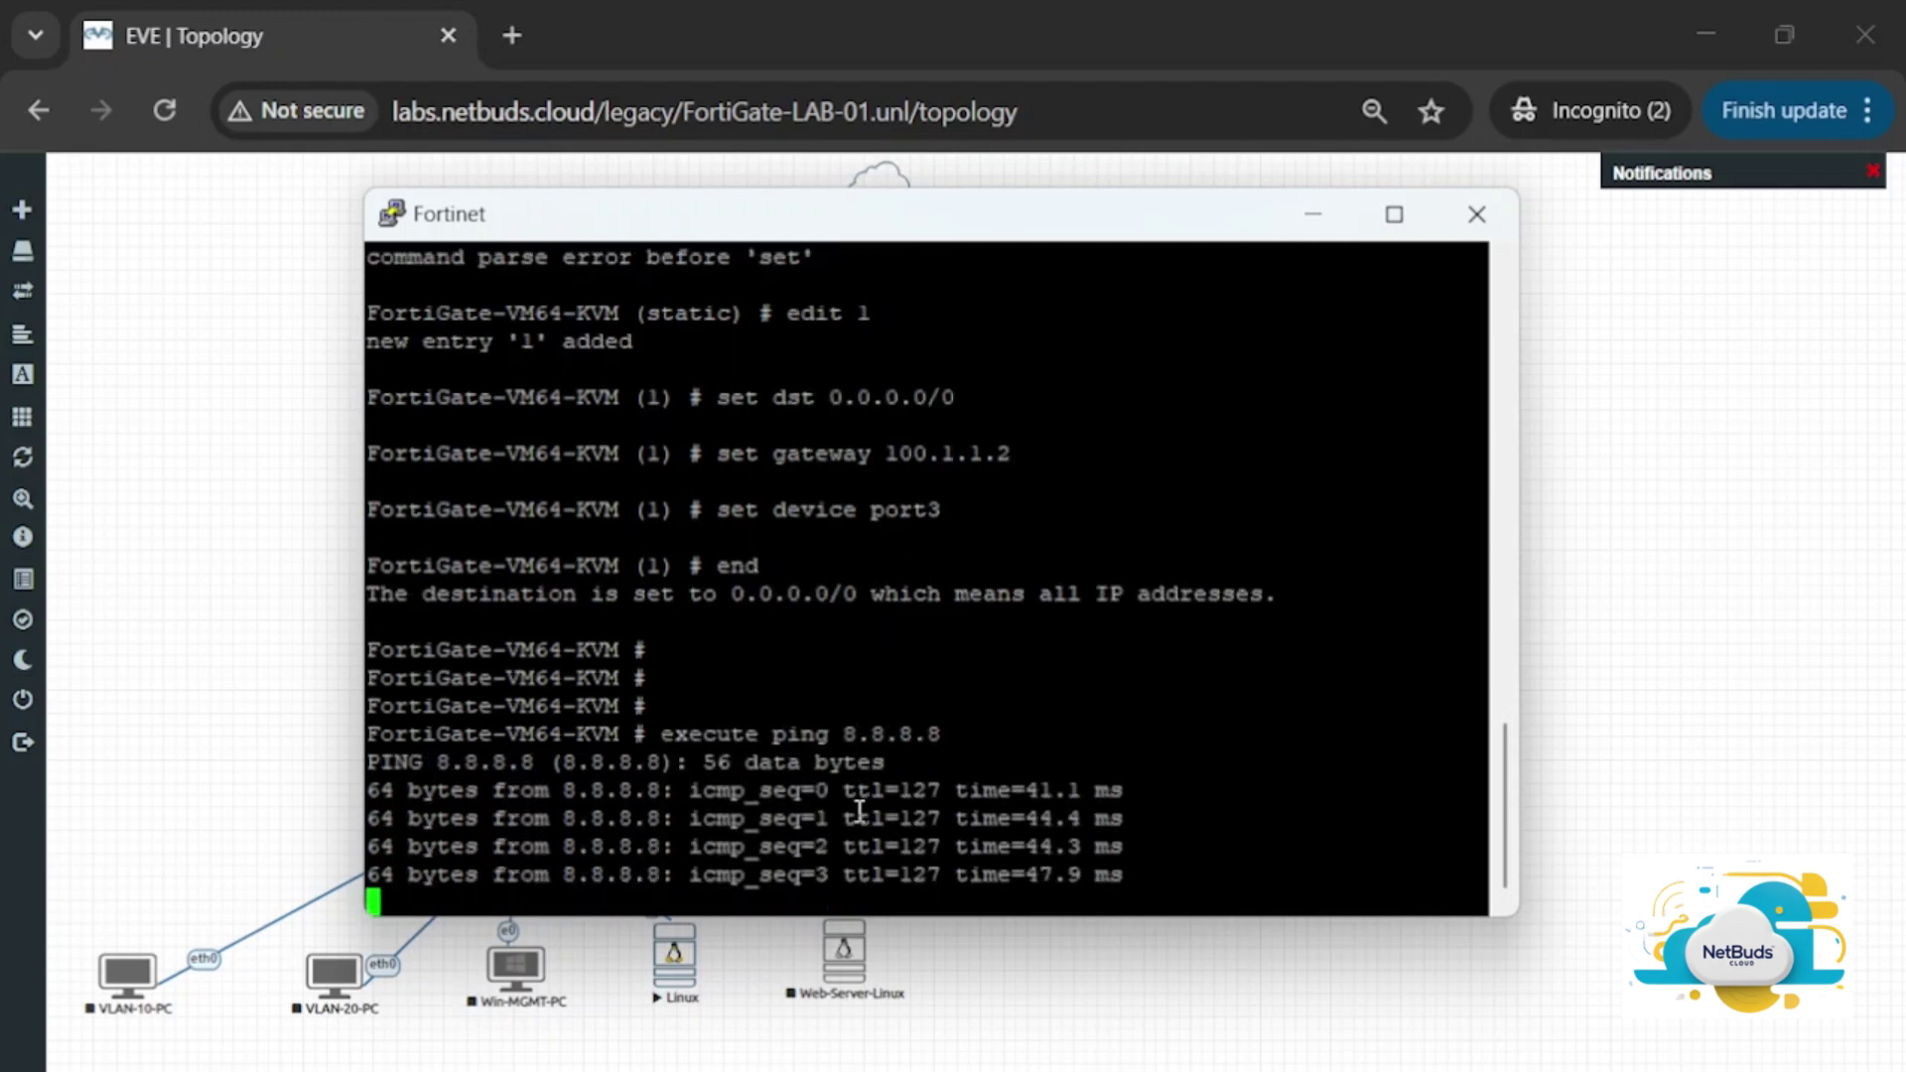
{"action": "key", "text": "ctrl+c"}
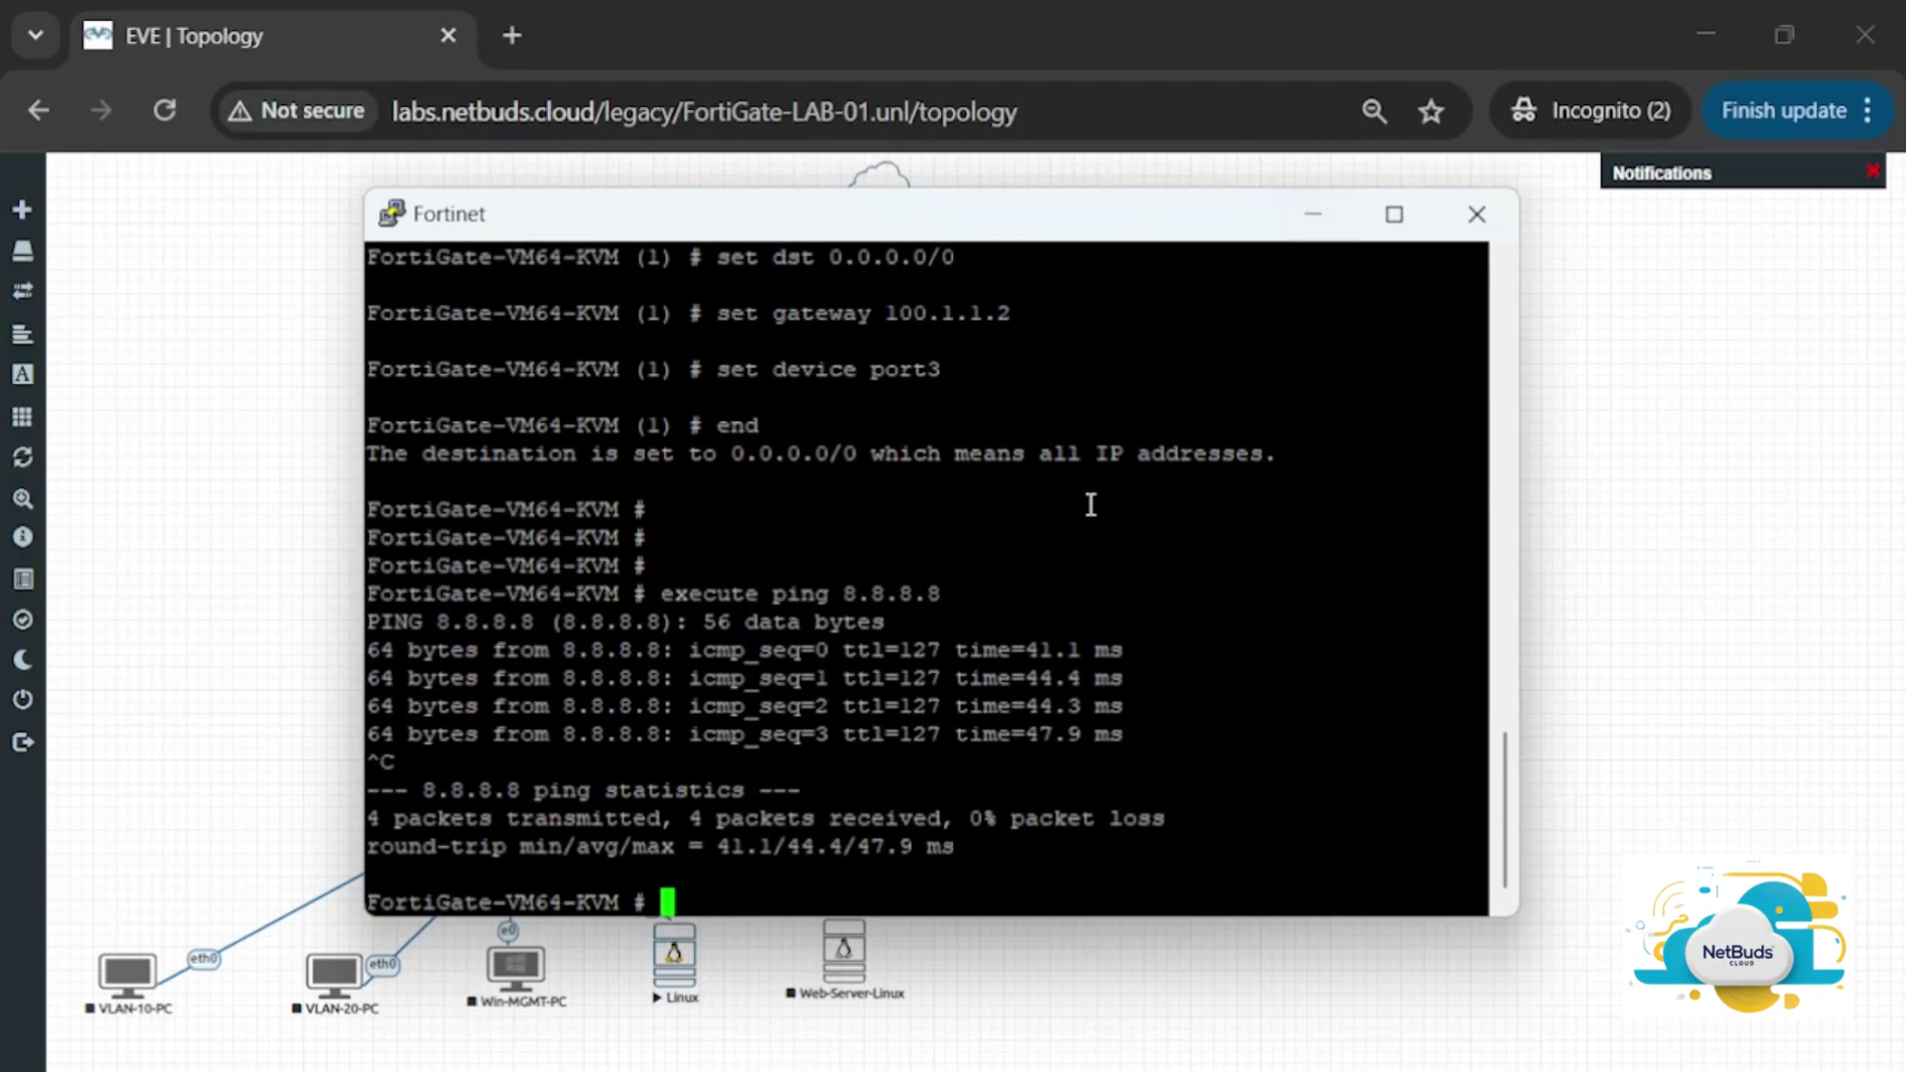
{"action": "type", "text": "show system interface"}
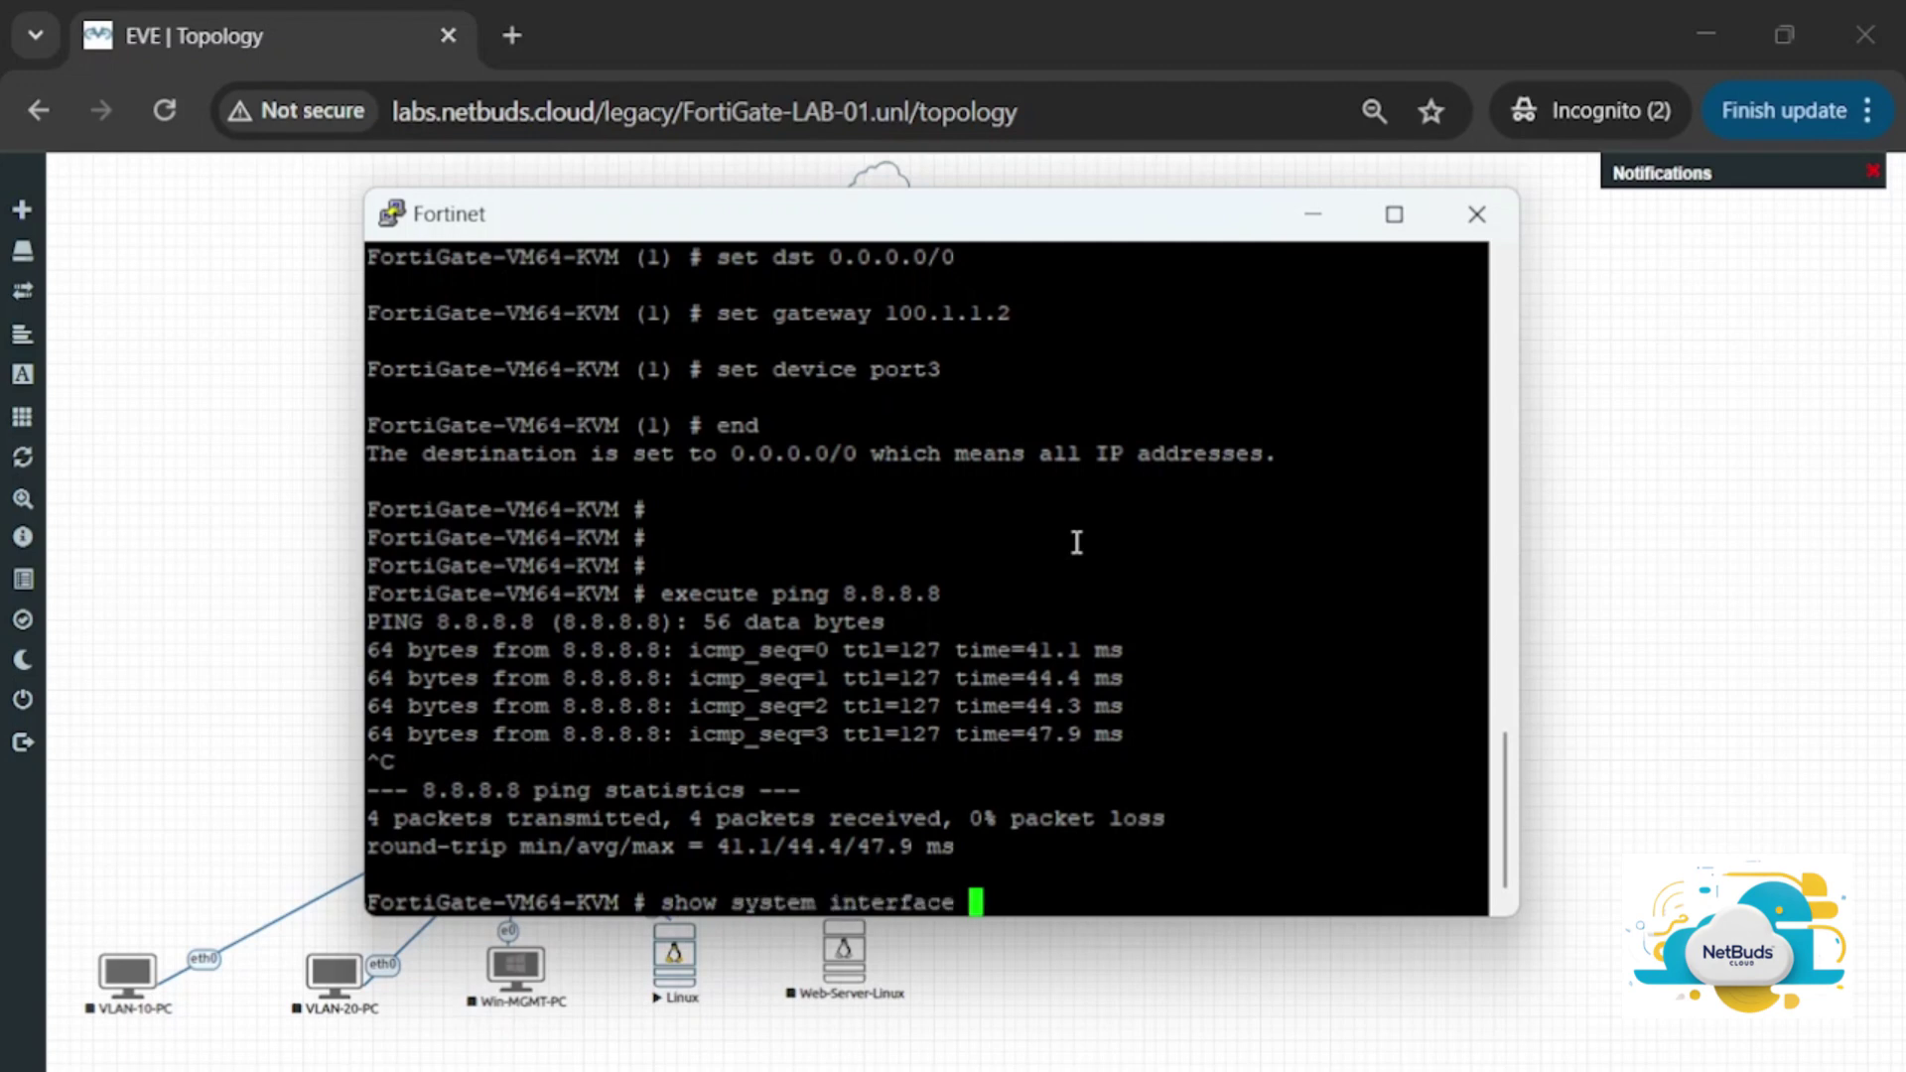
{"action": "key", "text": "question"}
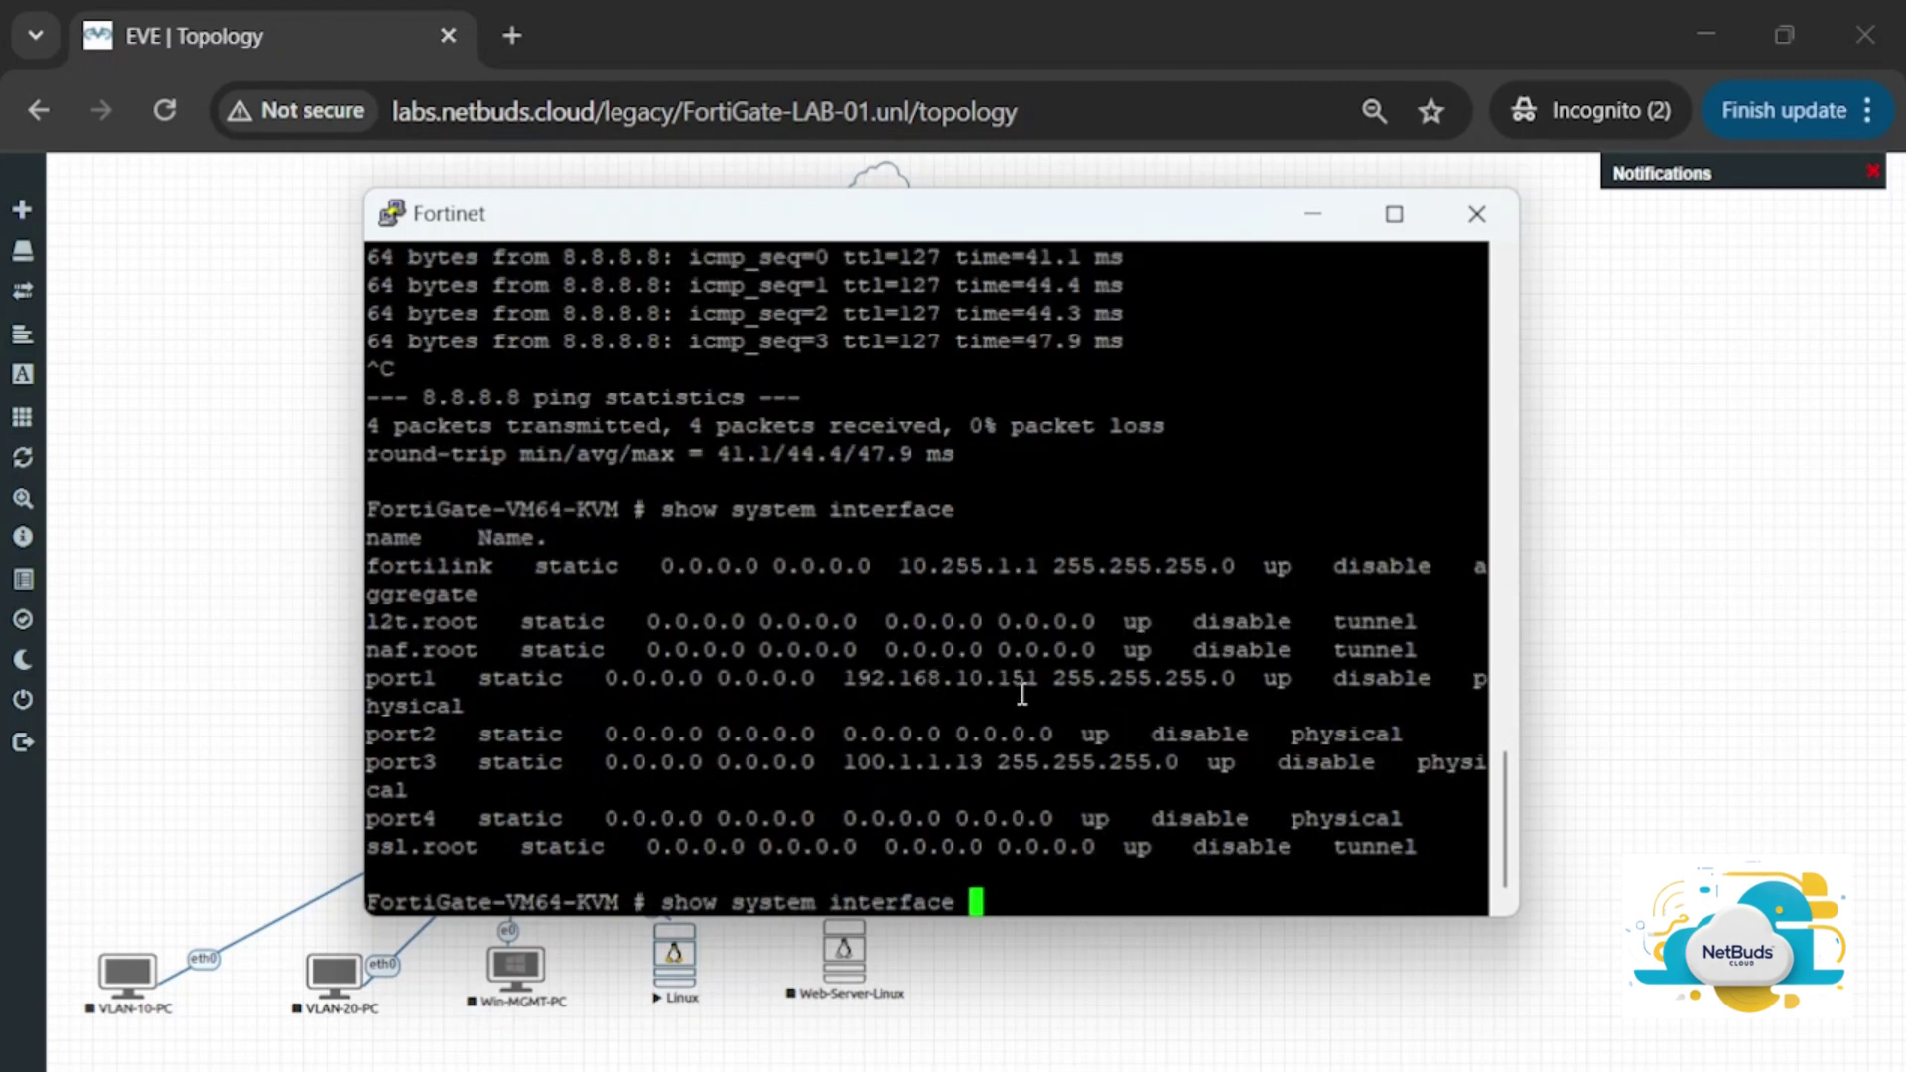
{"action": "left_click", "coordinate": [1328, 216]}
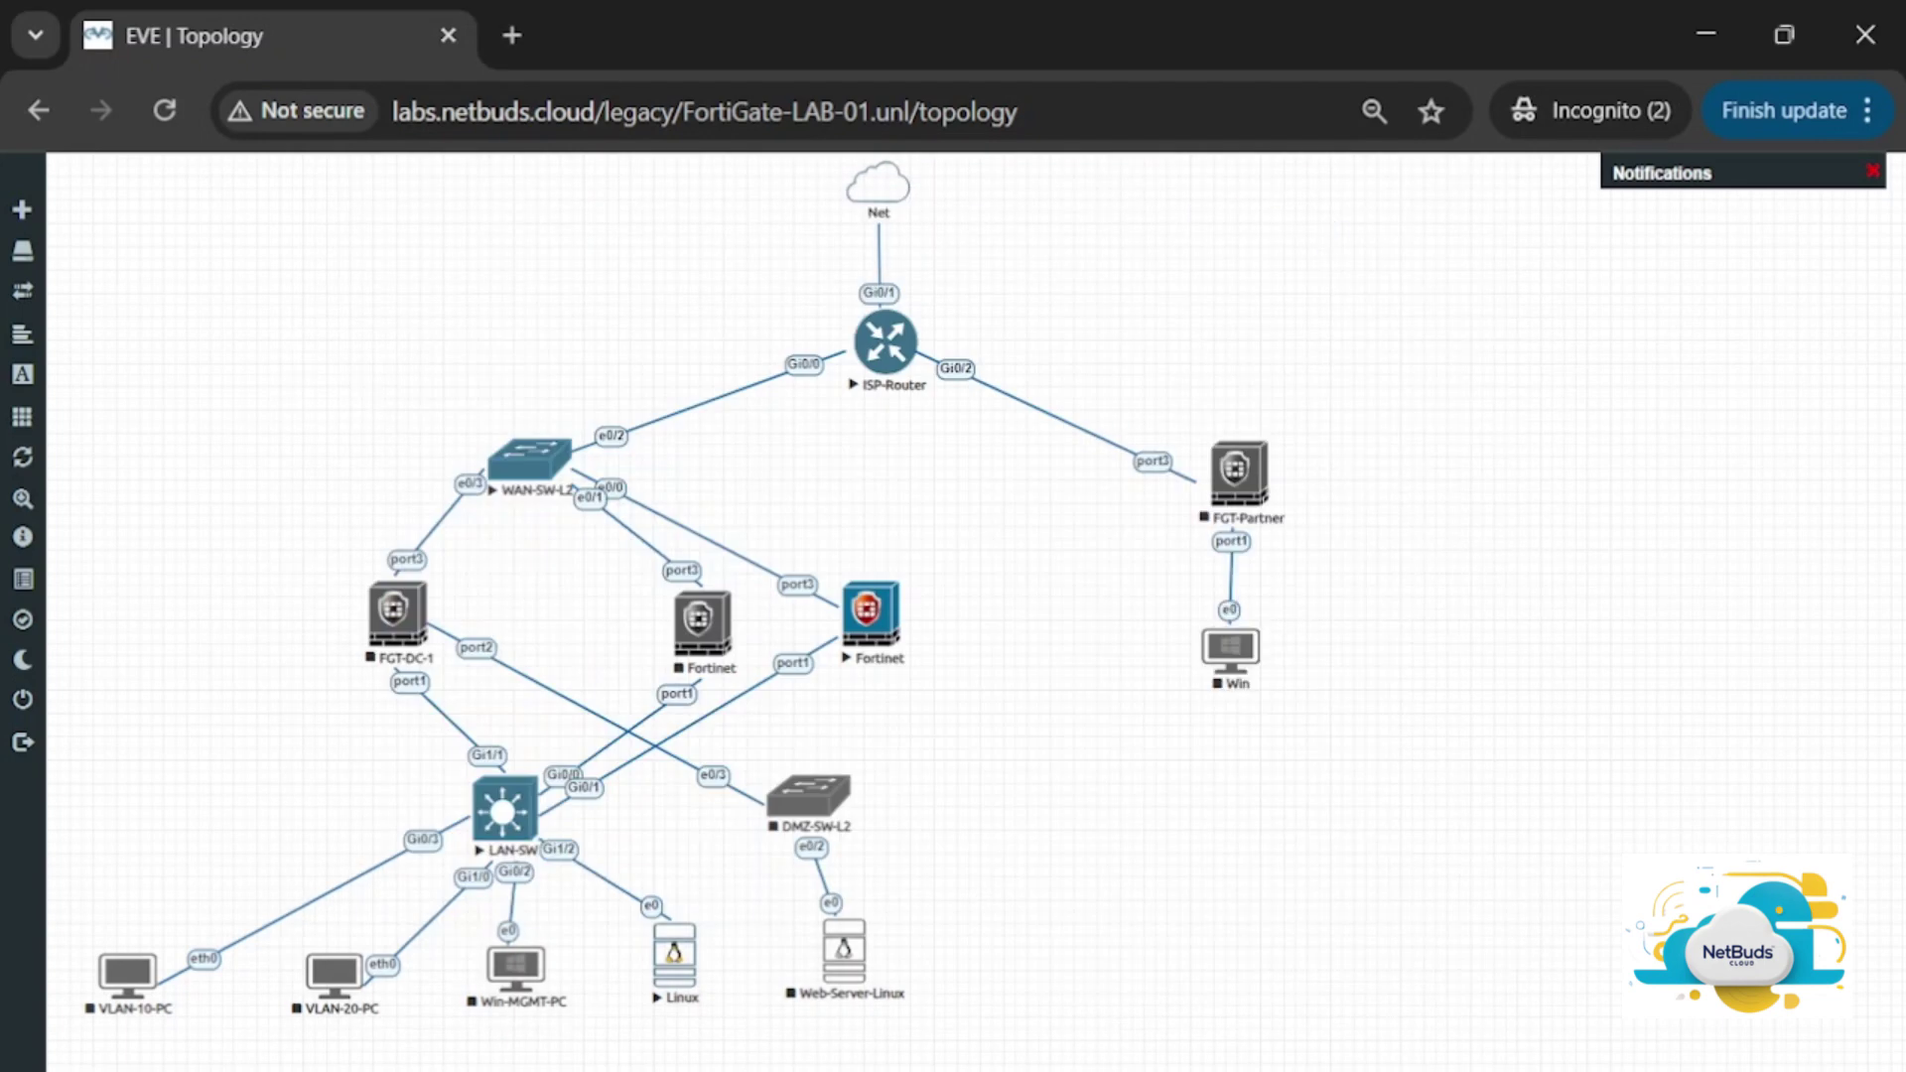
Step: Launch the Linux node's QEMU console, move it to the upper left and narrow it
{"action": "left_click", "coordinate": [685, 961]}
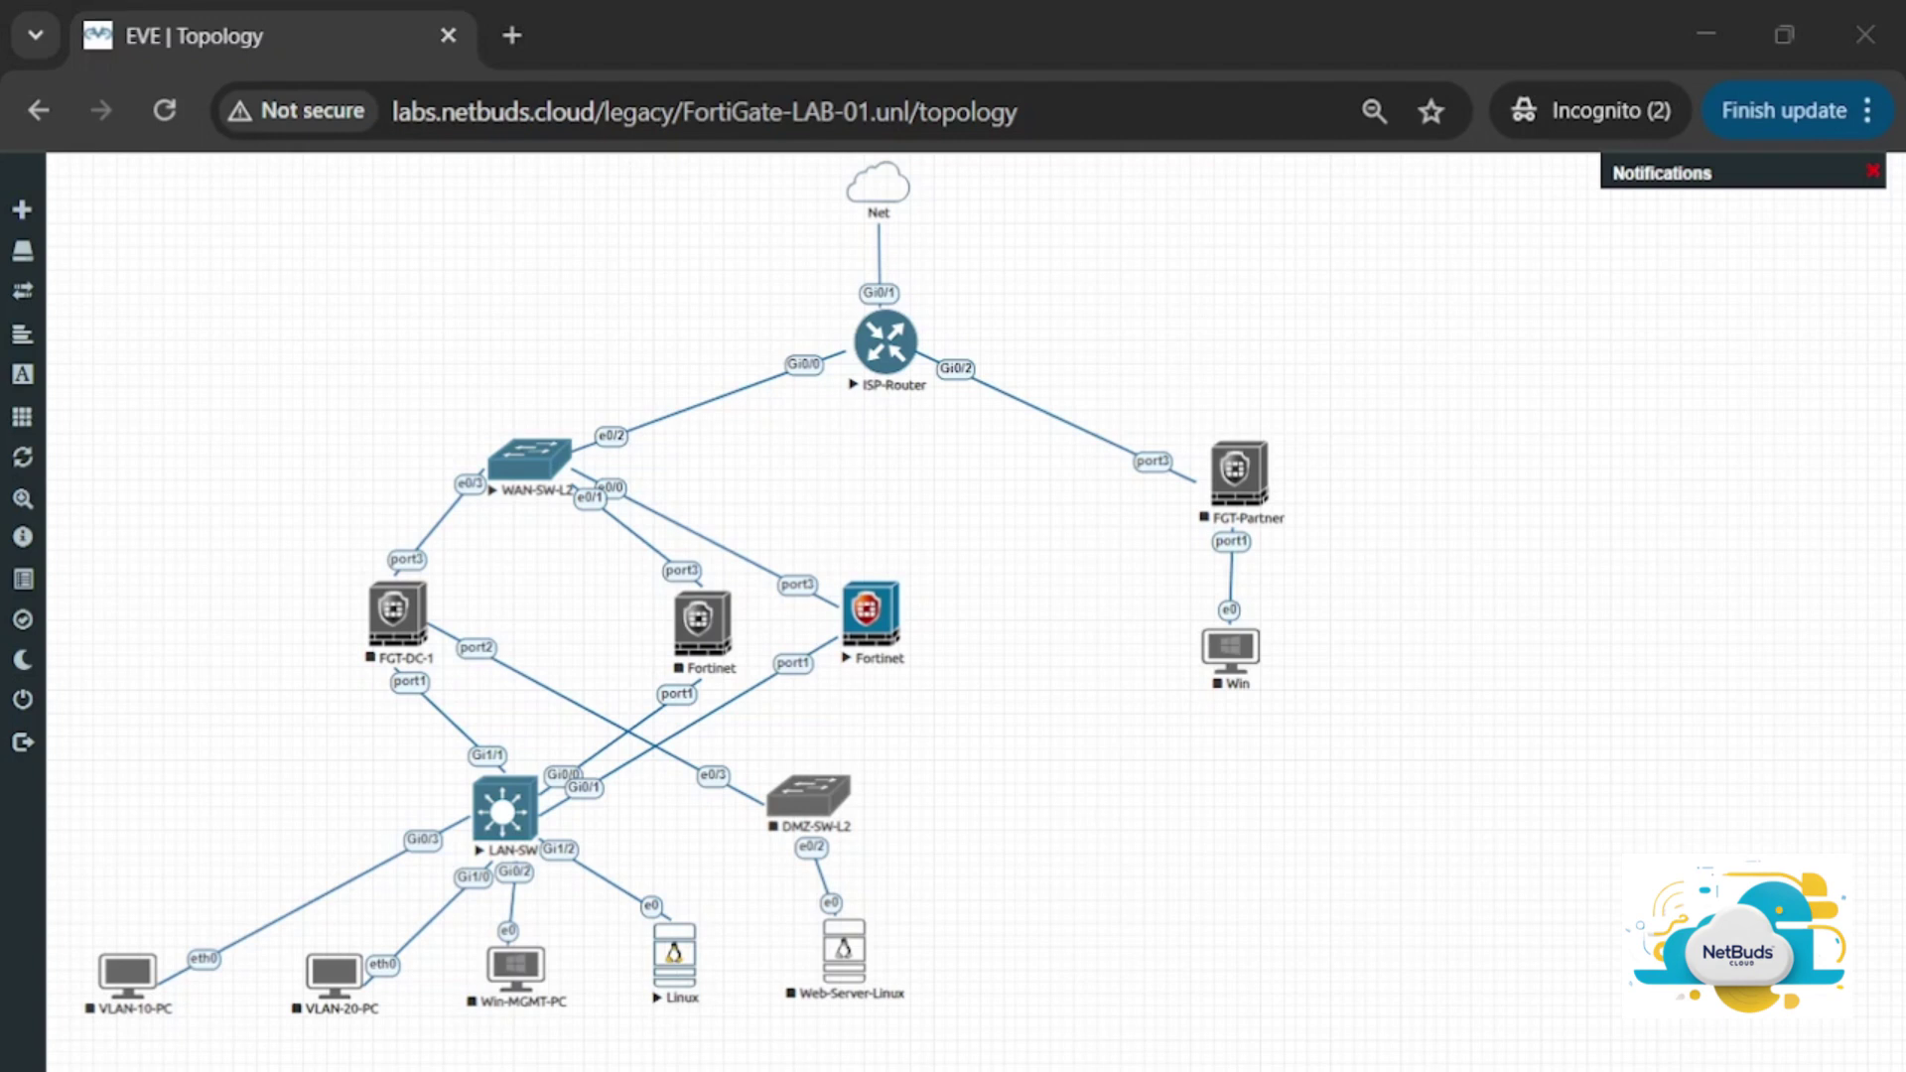
{"action": "left_click_drag", "start_coordinate": [0, 123], "coordinate": [711, 94]}
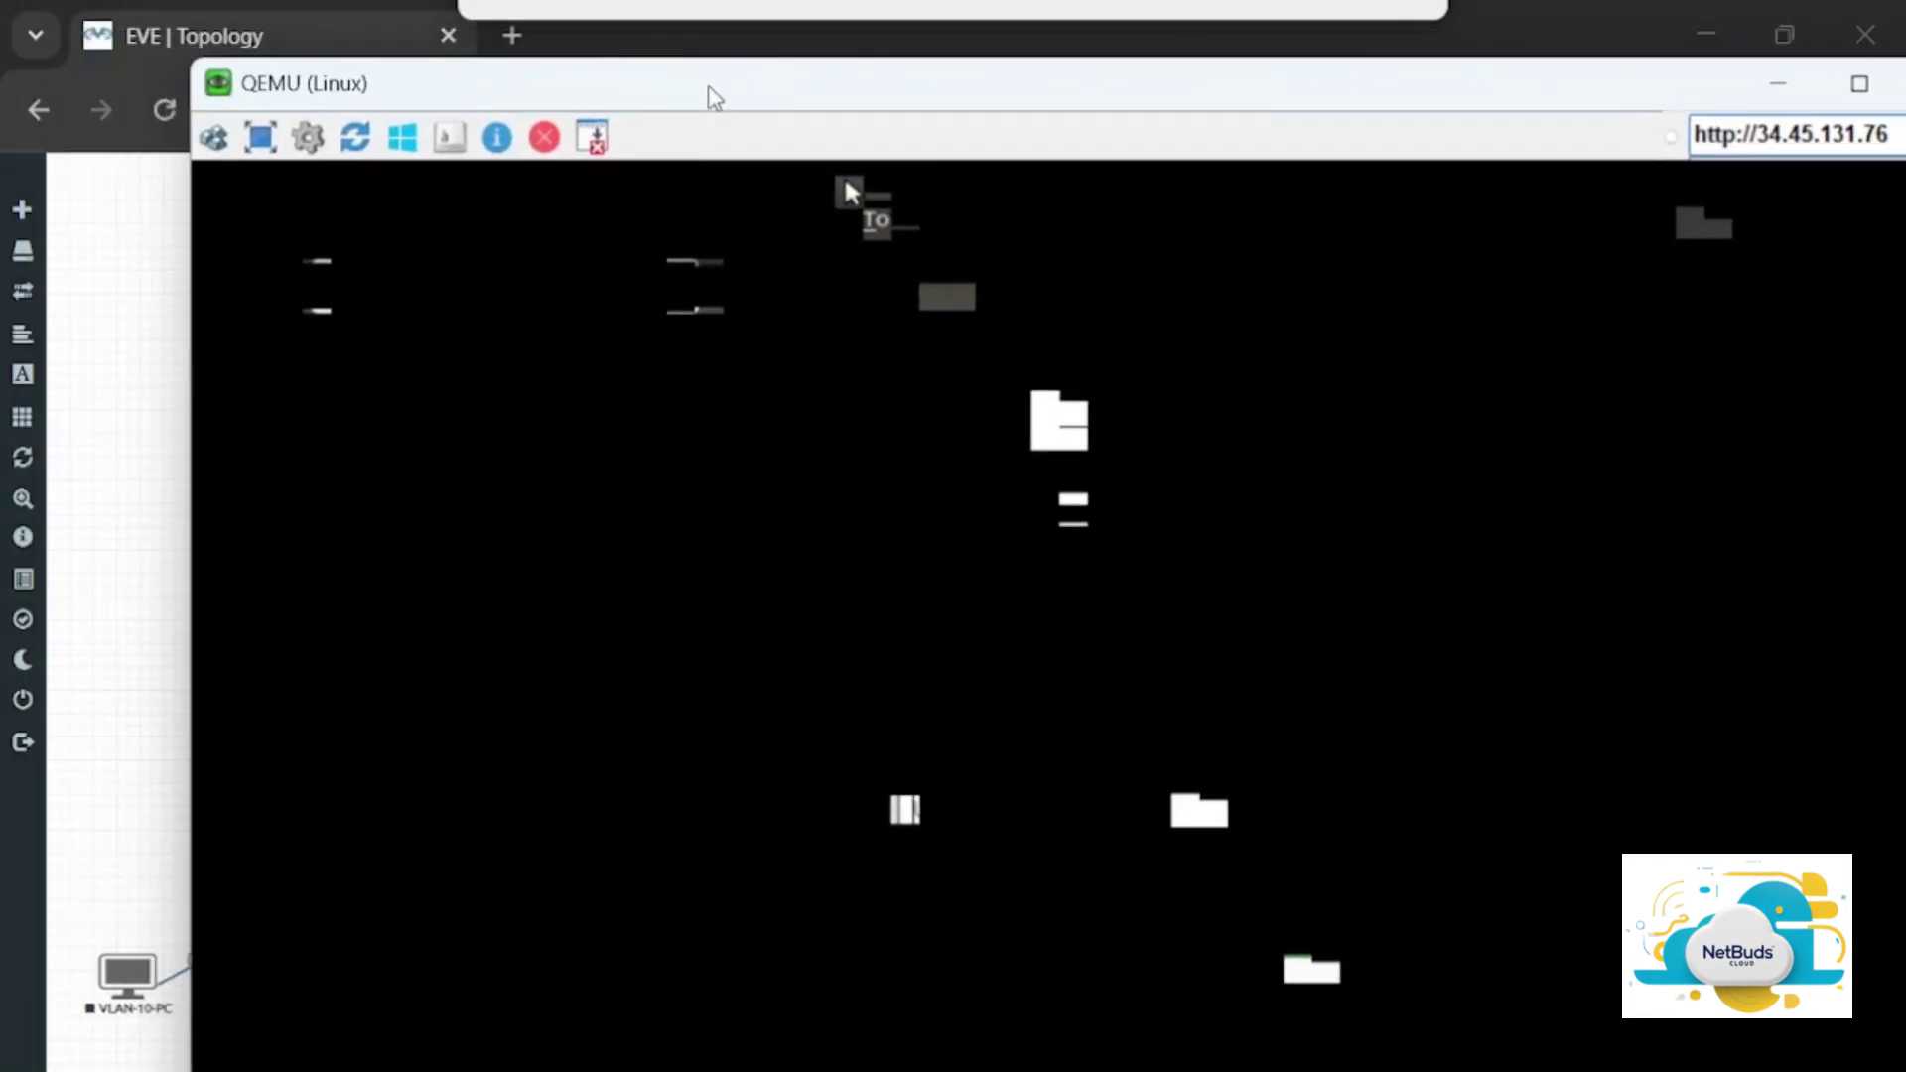
{"action": "left_click_drag", "start_coordinate": [293, 99], "coordinate": [498, 73]}
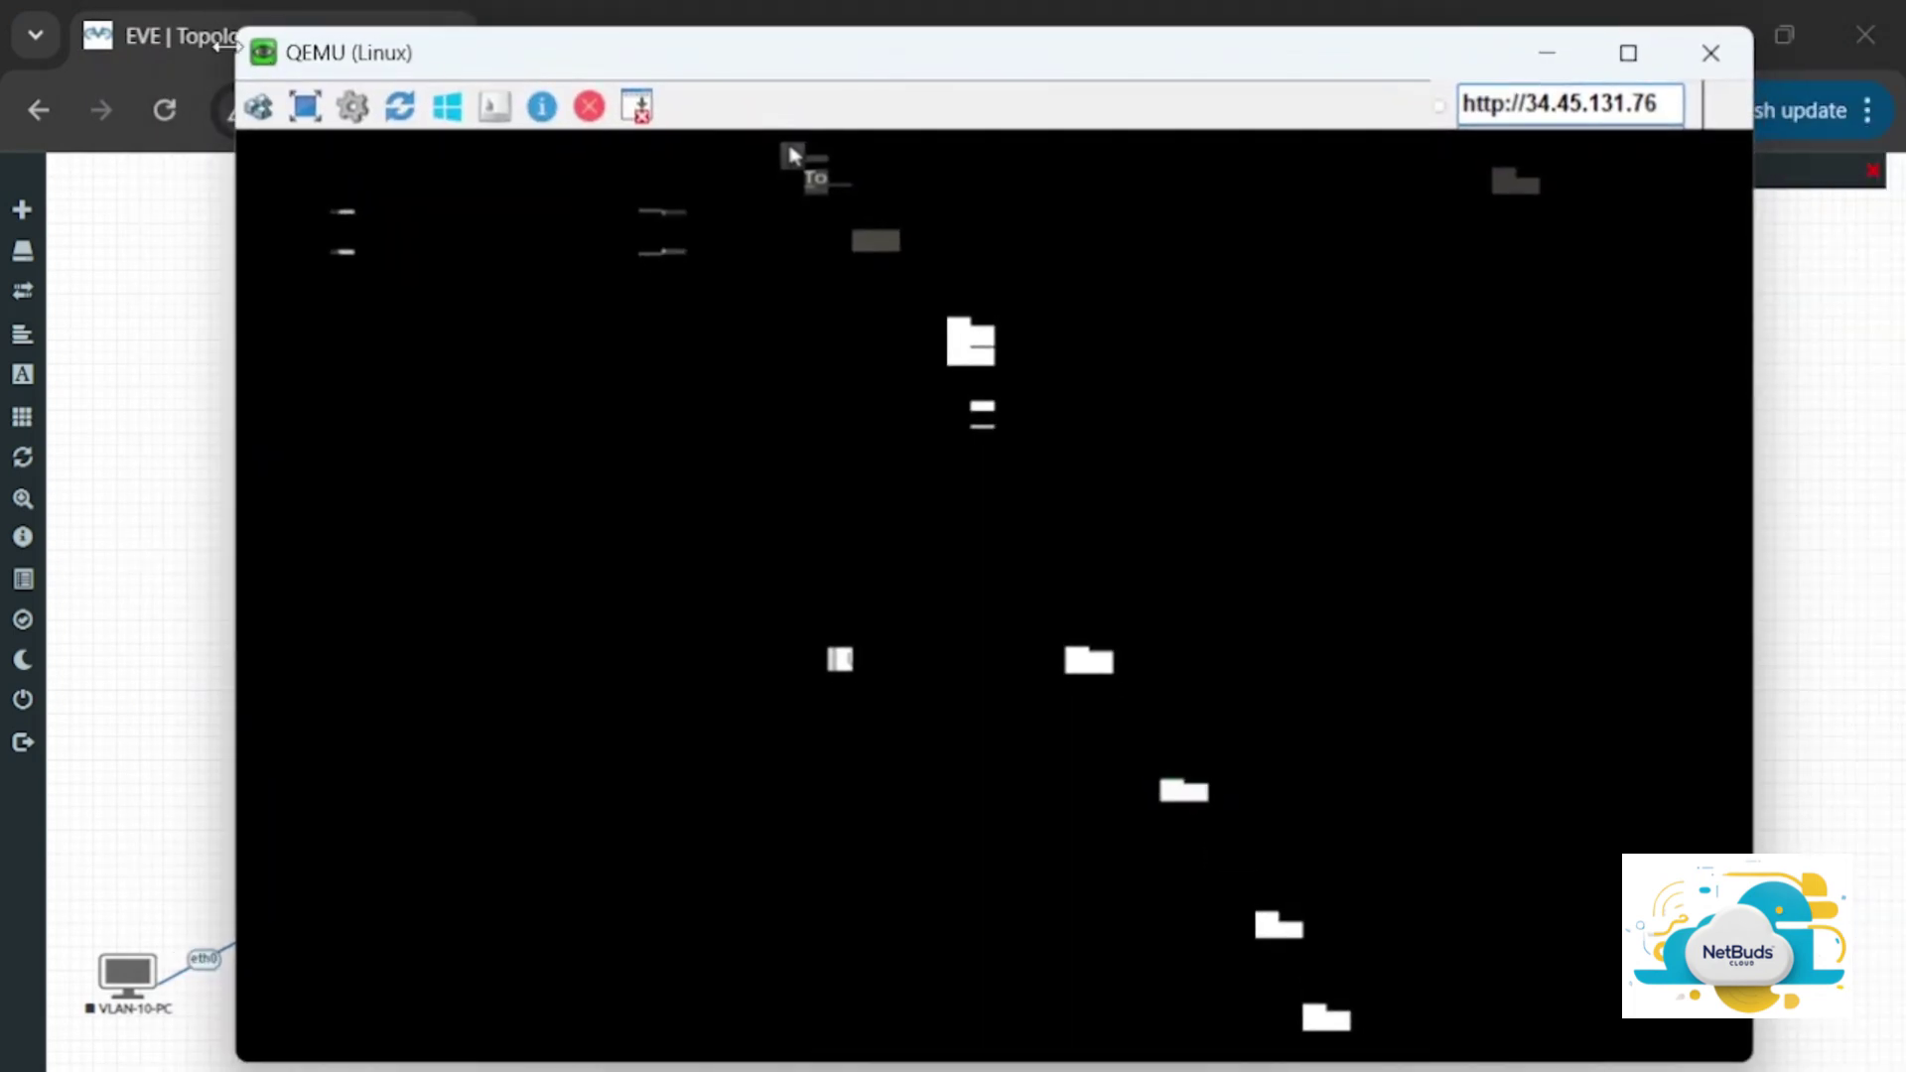
{"action": "left_click_drag", "start_coordinate": [243, 40], "coordinate": [397, 288]}
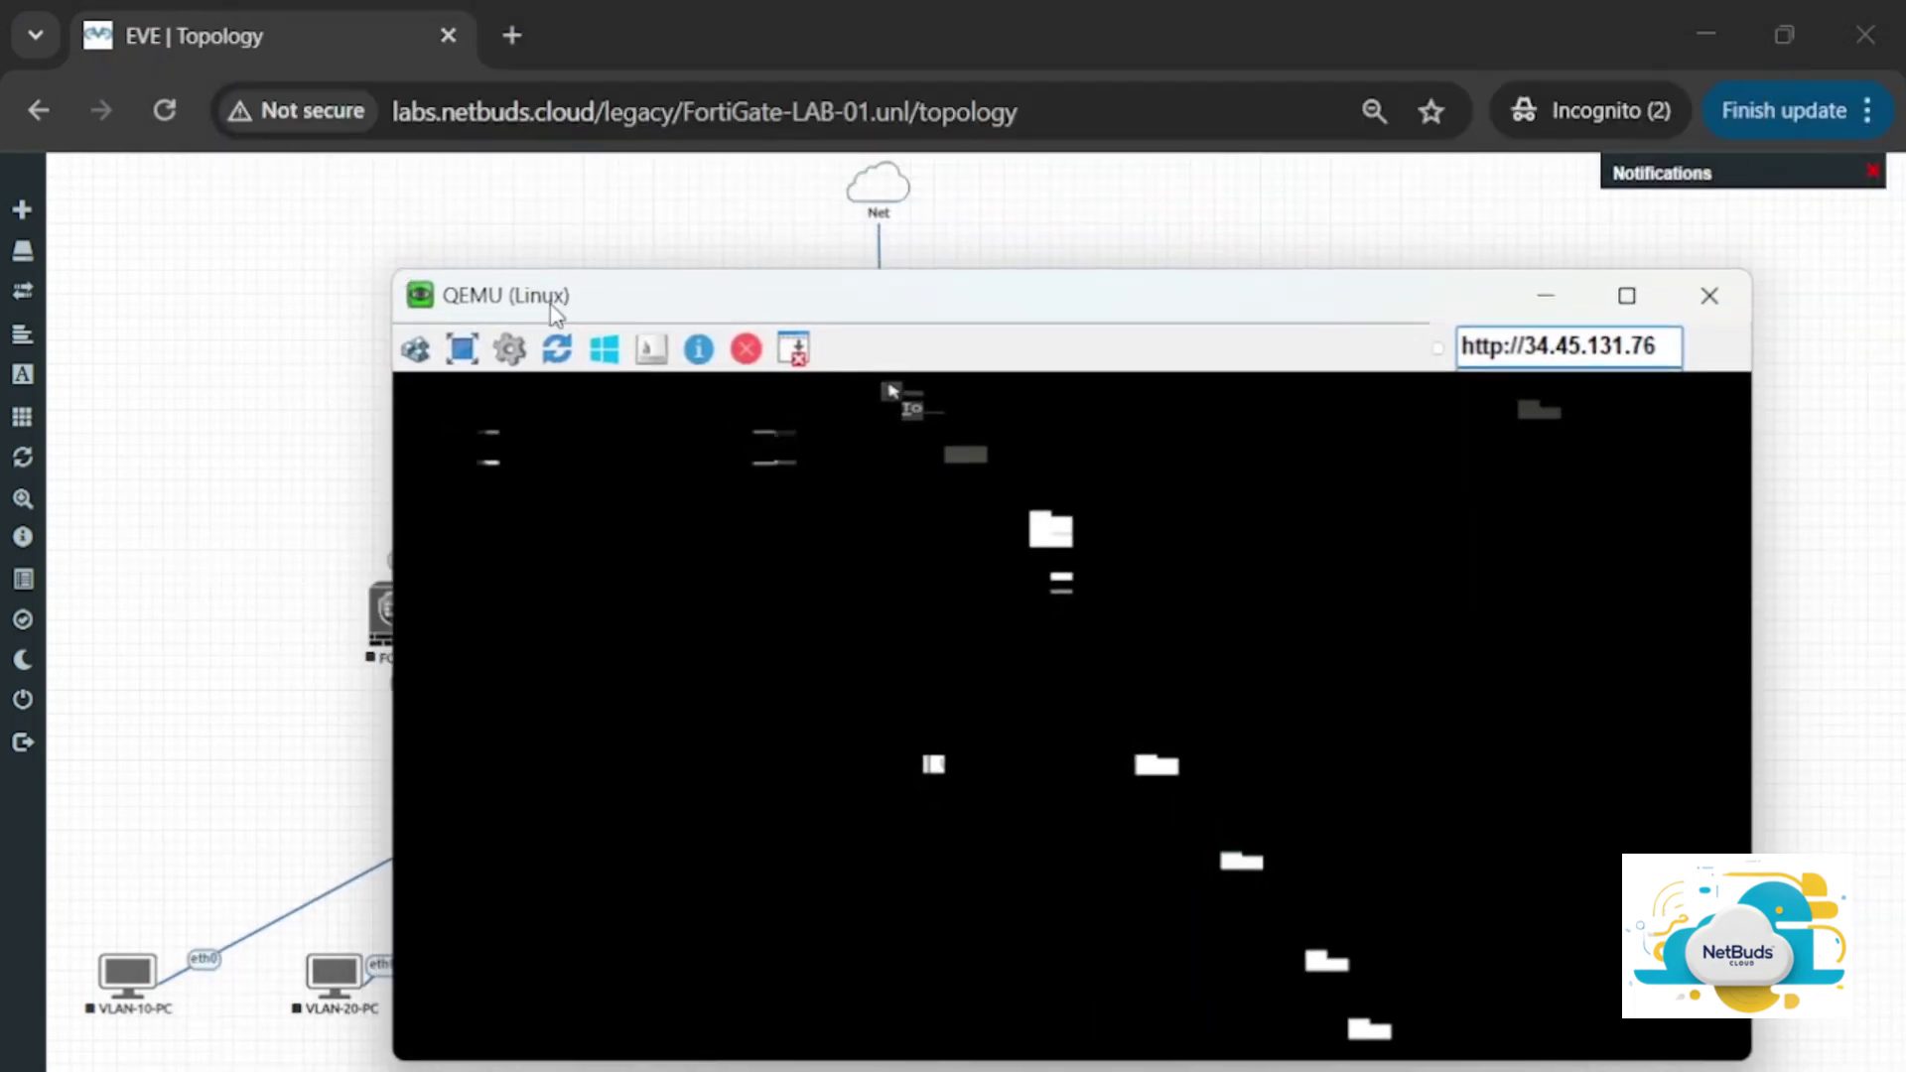
{"action": "left_click_drag", "start_coordinate": [627, 311], "coordinate": [471, 147]}
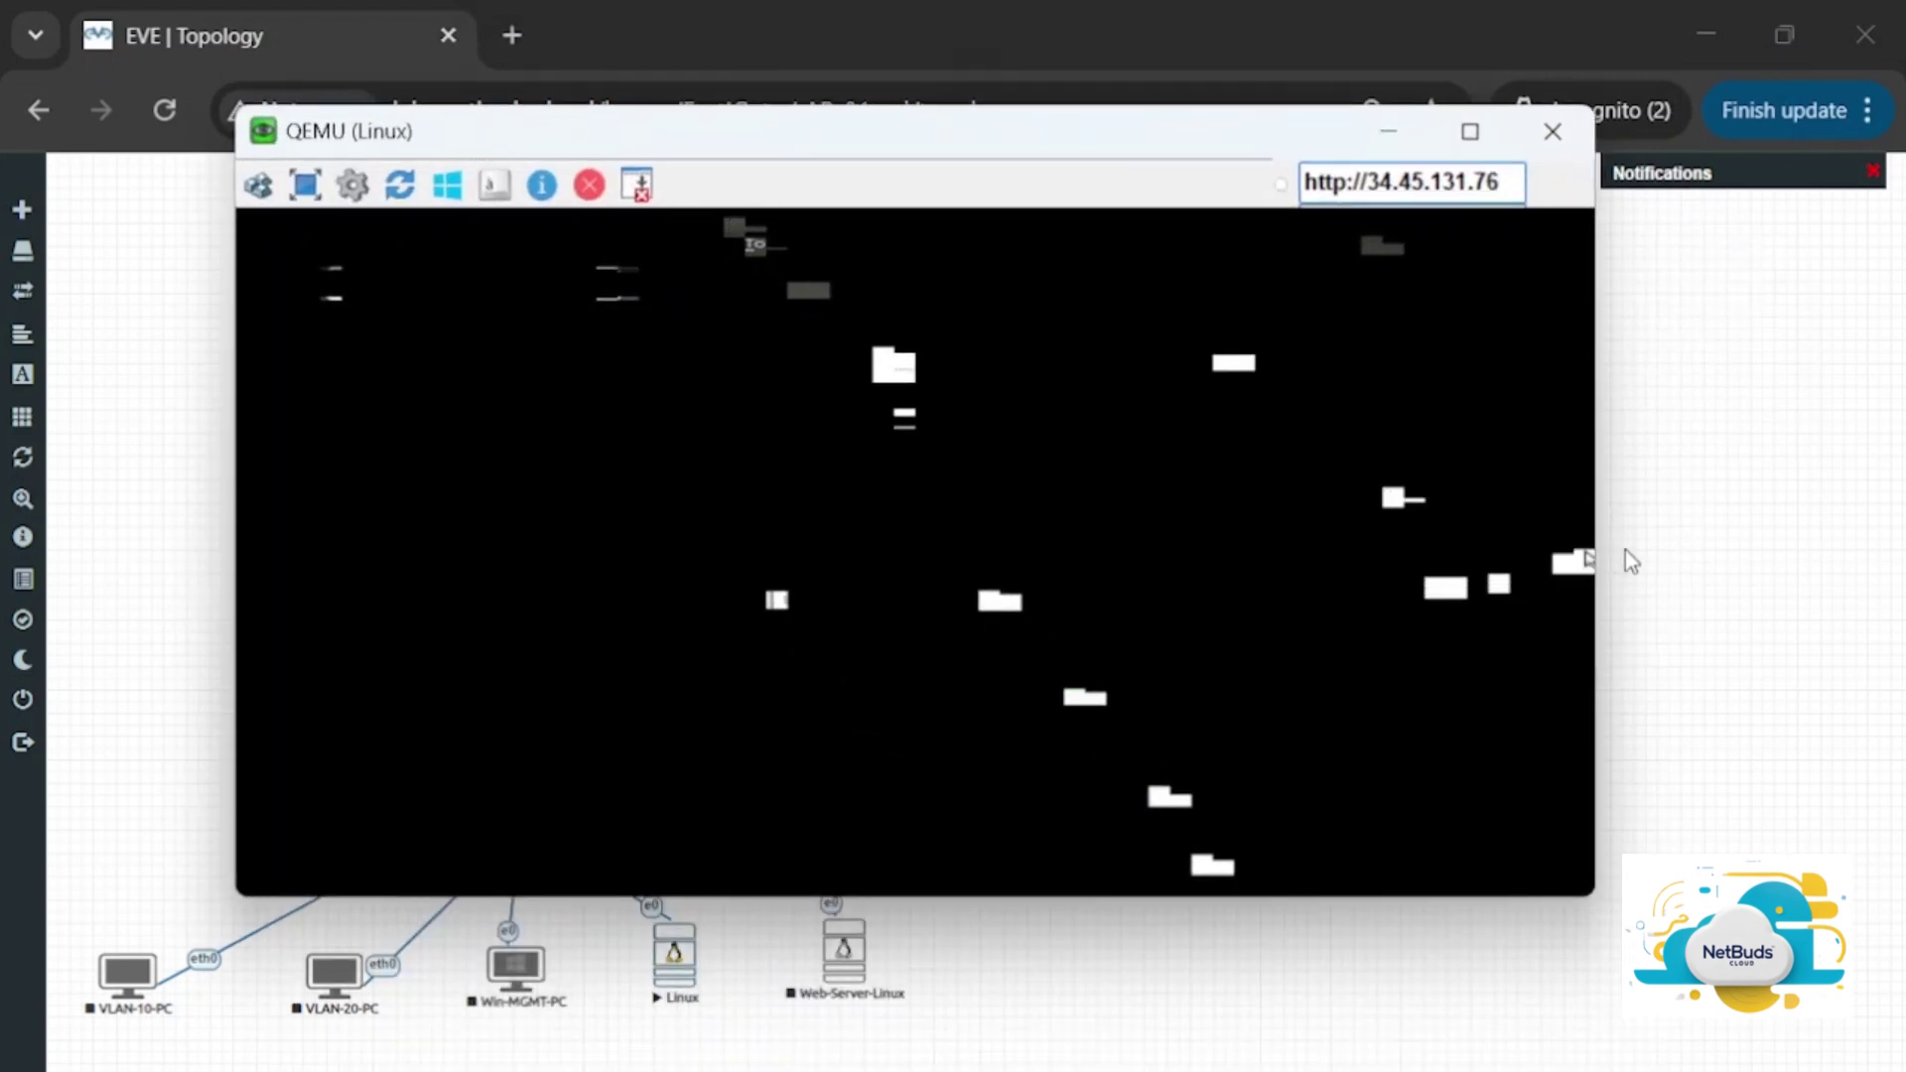
{"action": "left_click_drag", "start_coordinate": [1590, 542], "coordinate": [1341, 544]}
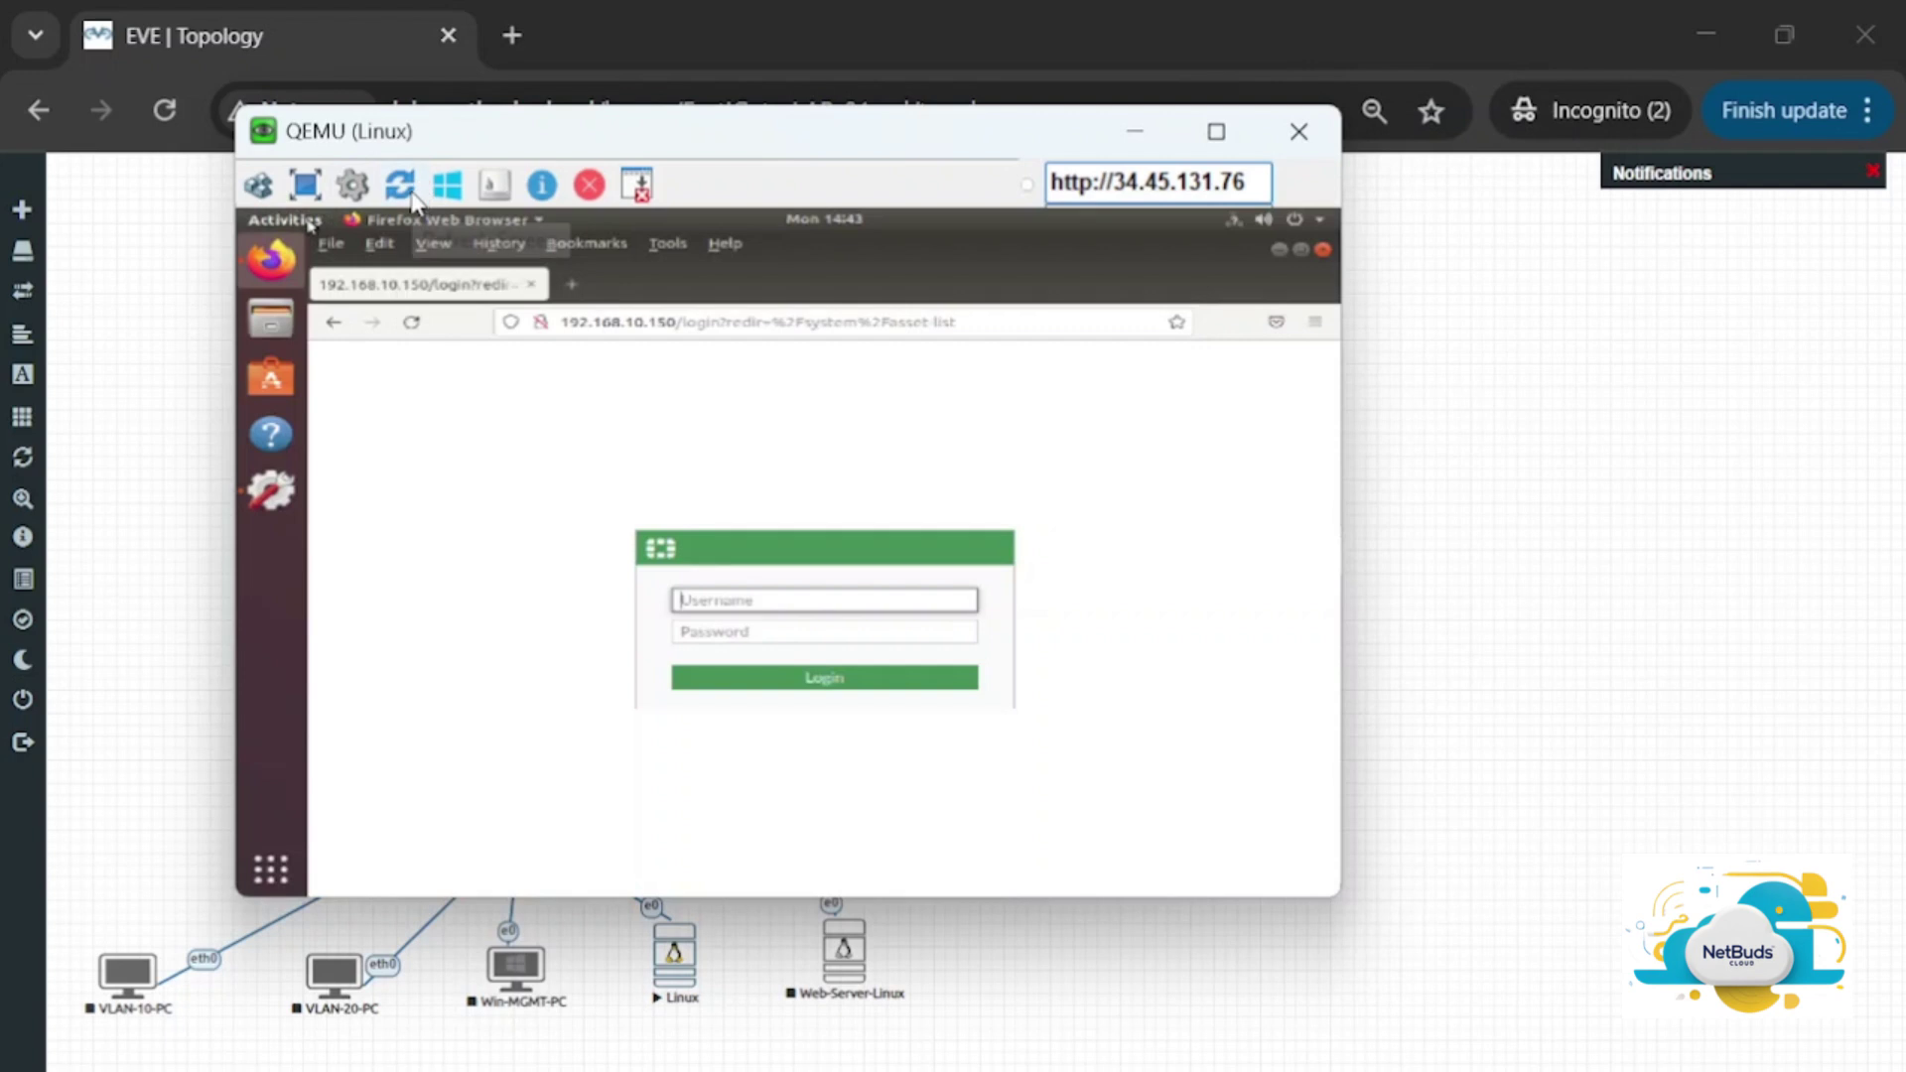
{"action": "left_click", "coordinate": [400, 185]}
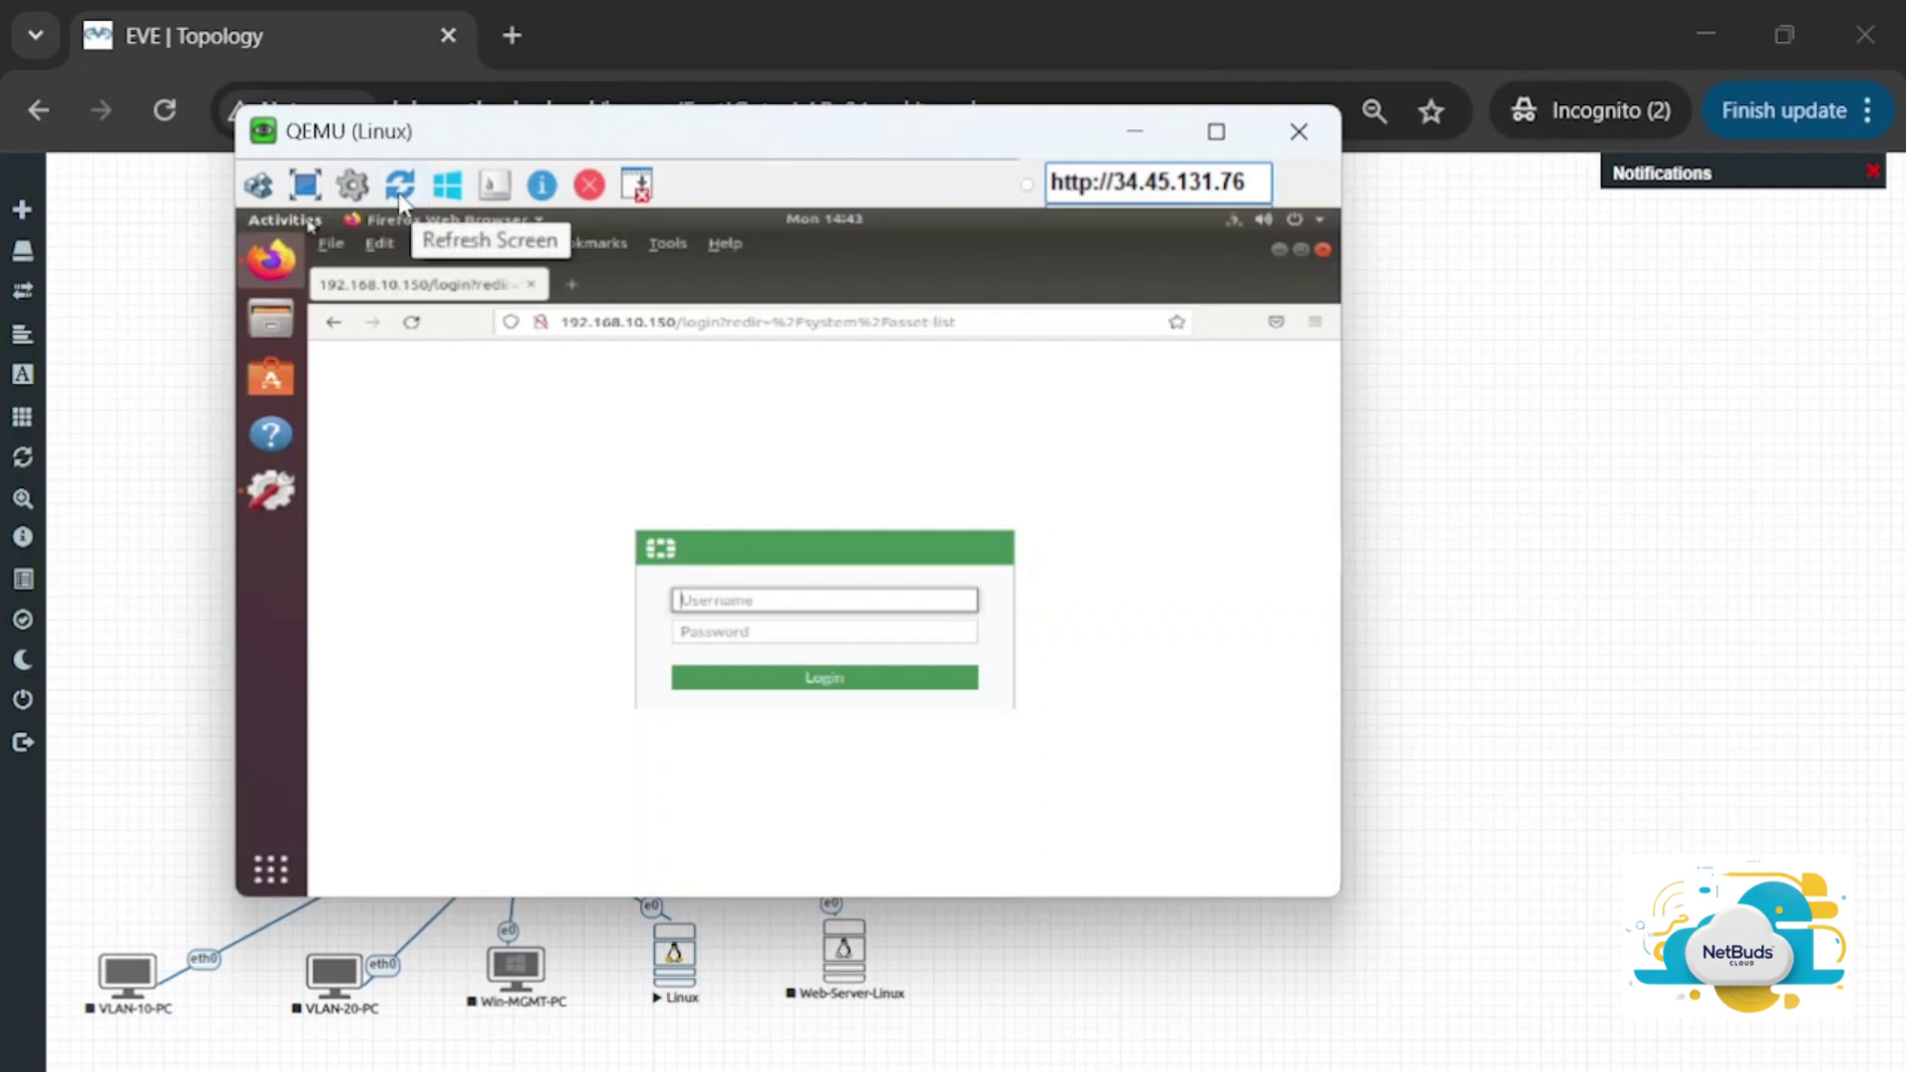
{"action": "left_click", "coordinate": [660, 331]}
{"action": "type", "text": "h"}
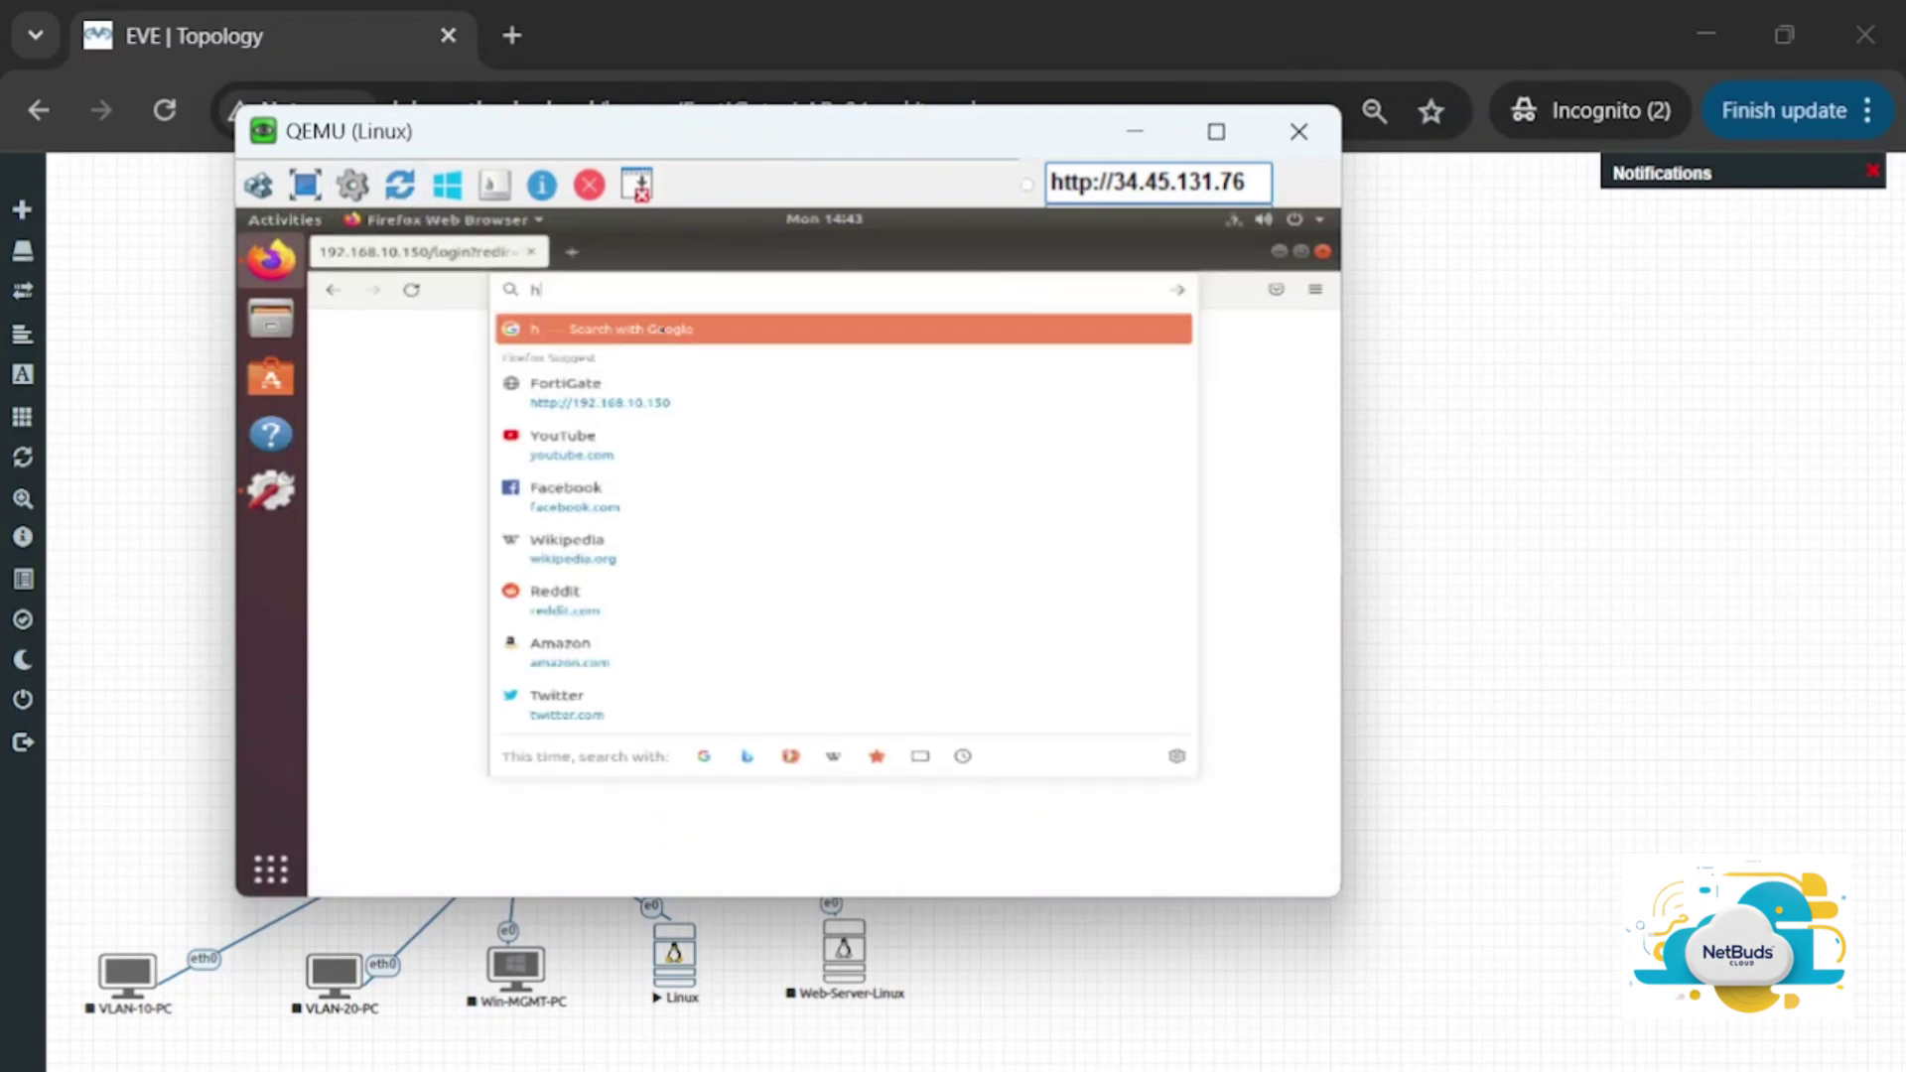
{"action": "type", "text": "ttp://"}
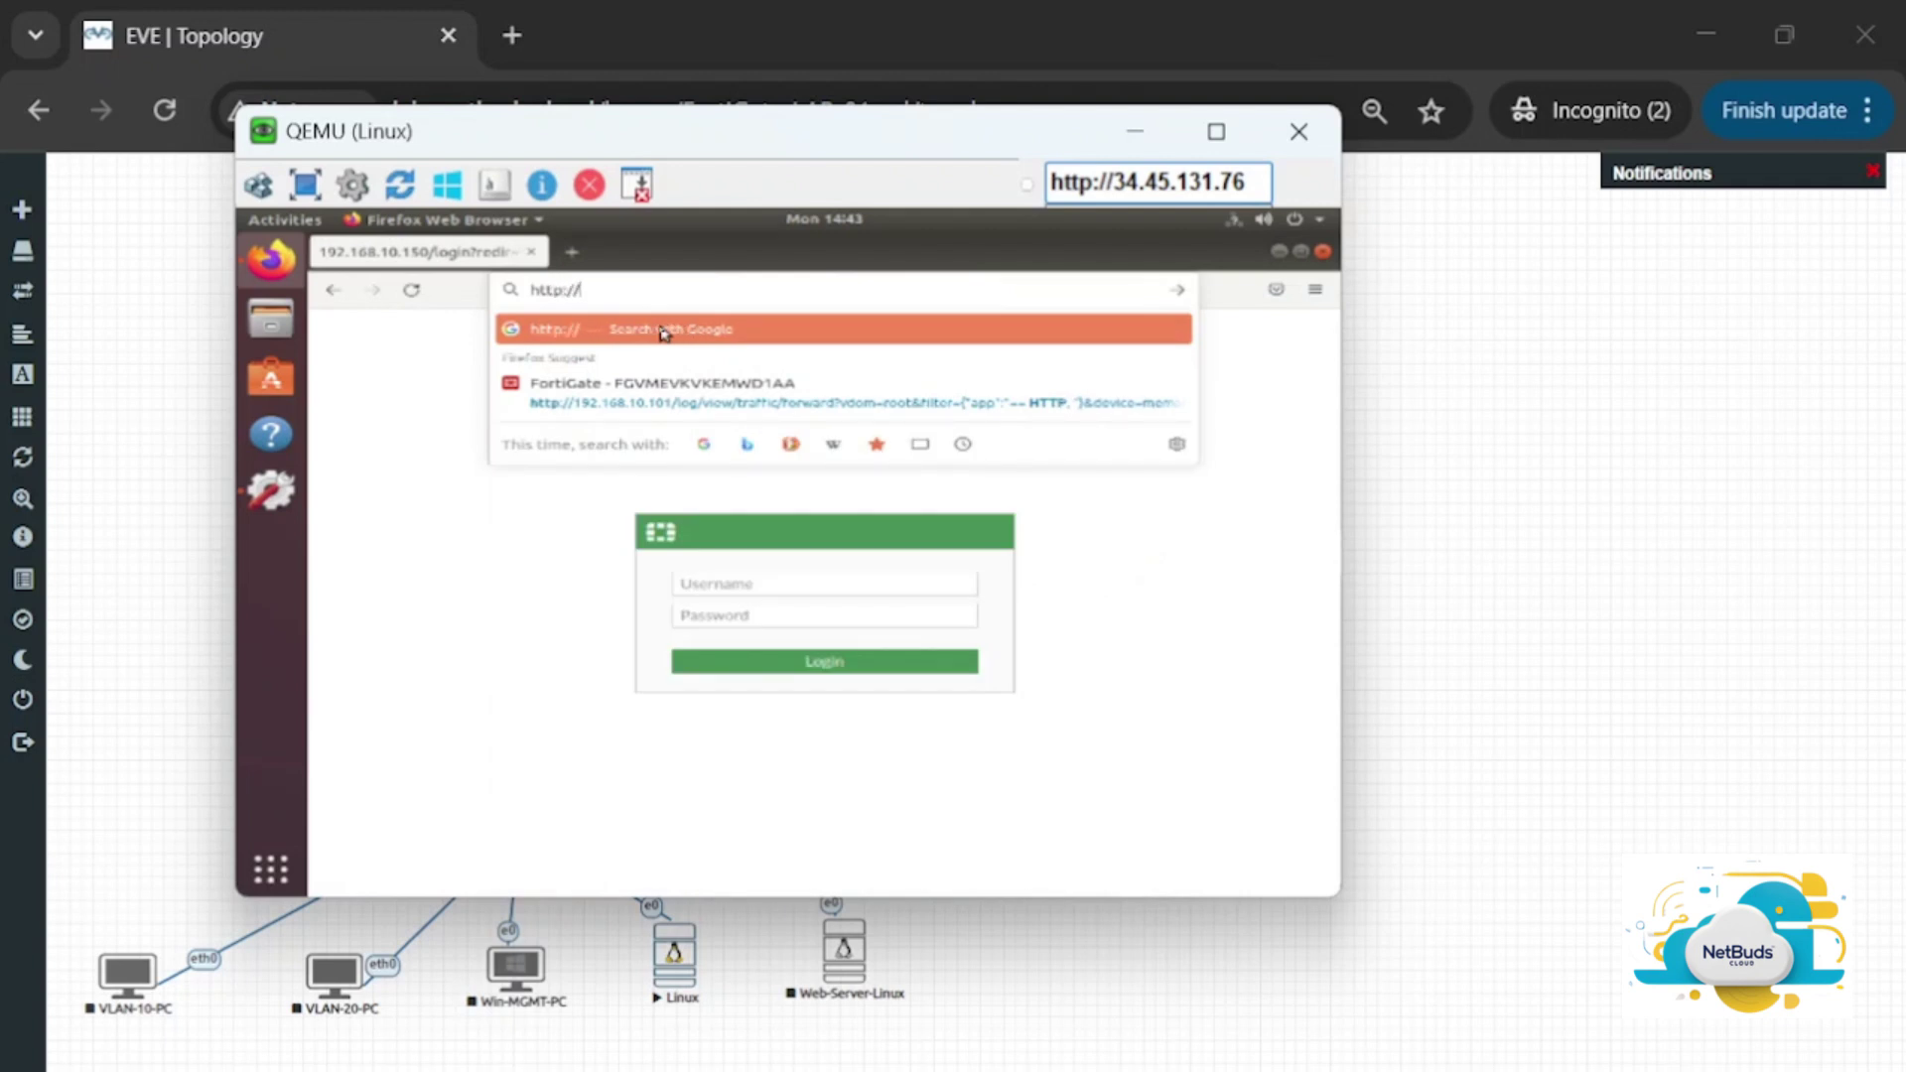
{"action": "type", "text": "192.168"}
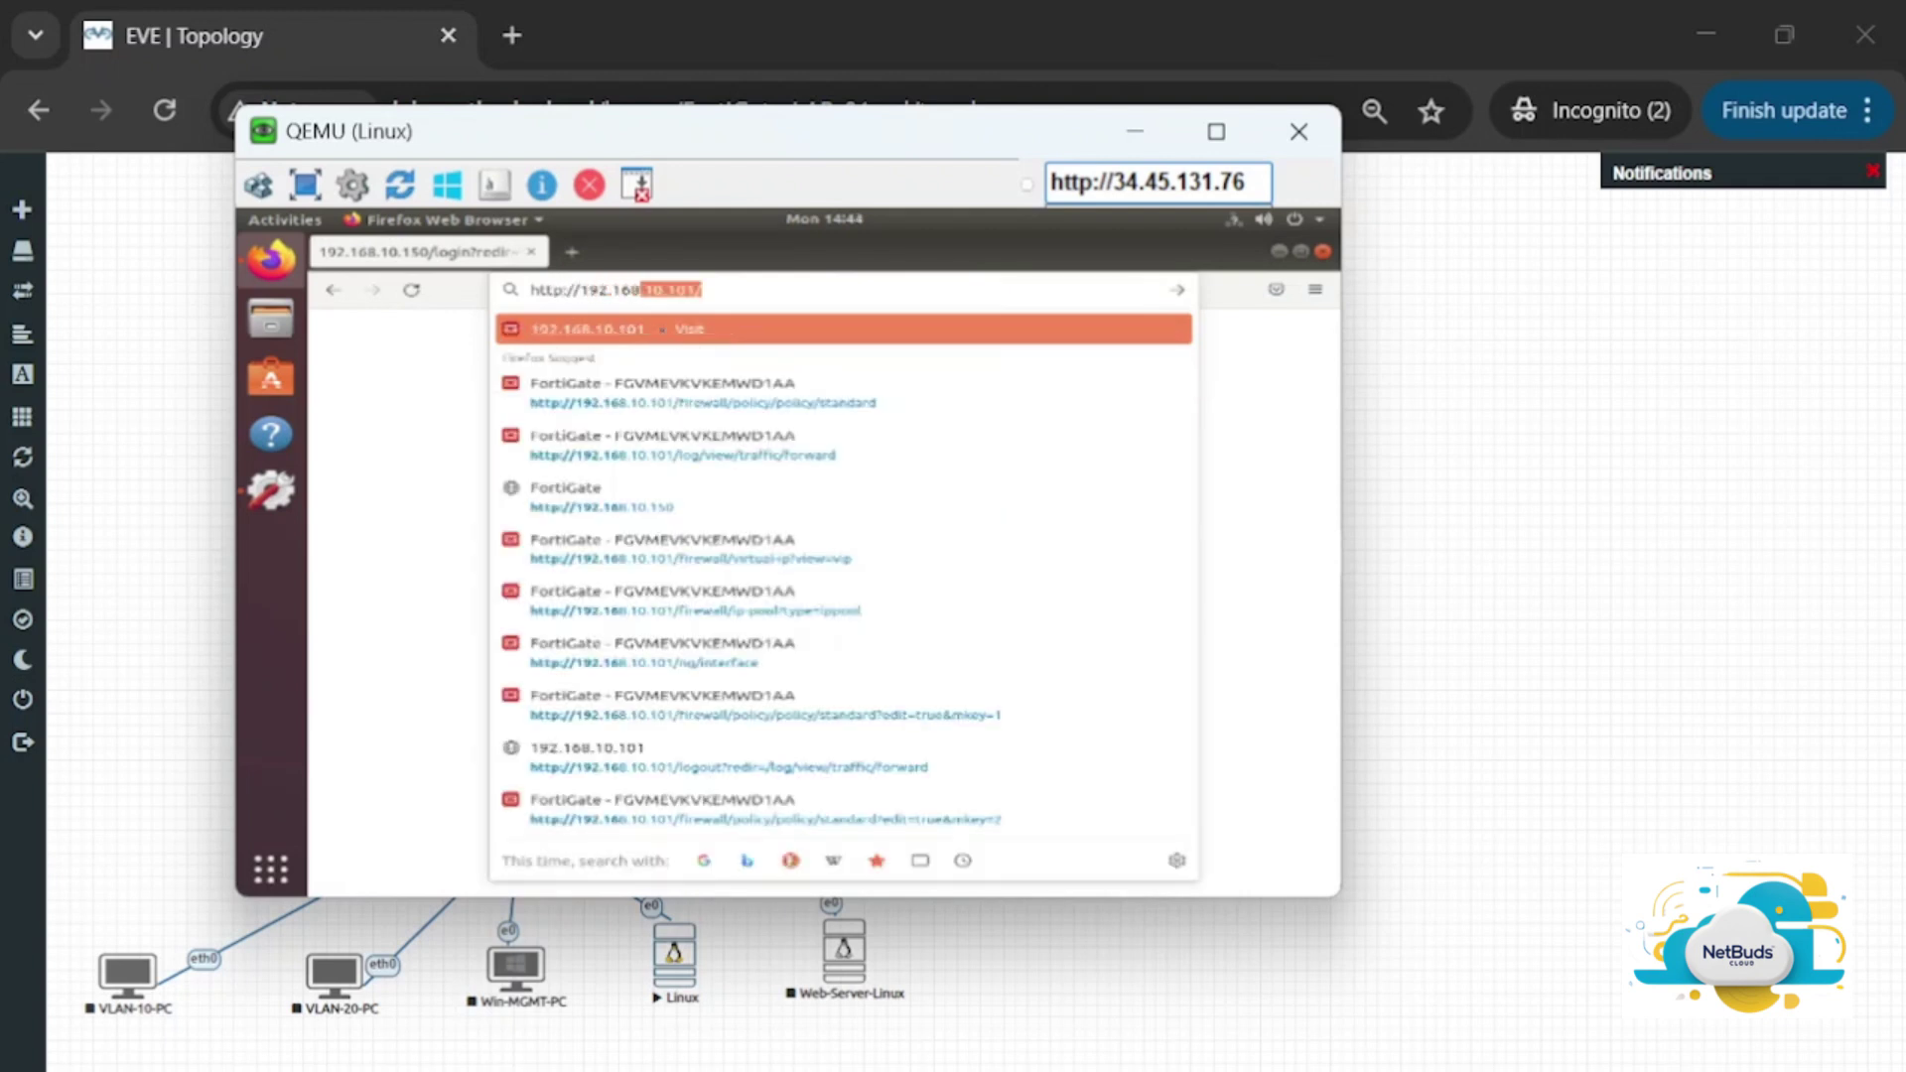
{"action": "type", "text": ".10.151"}
{"action": "key", "text": "Return"}
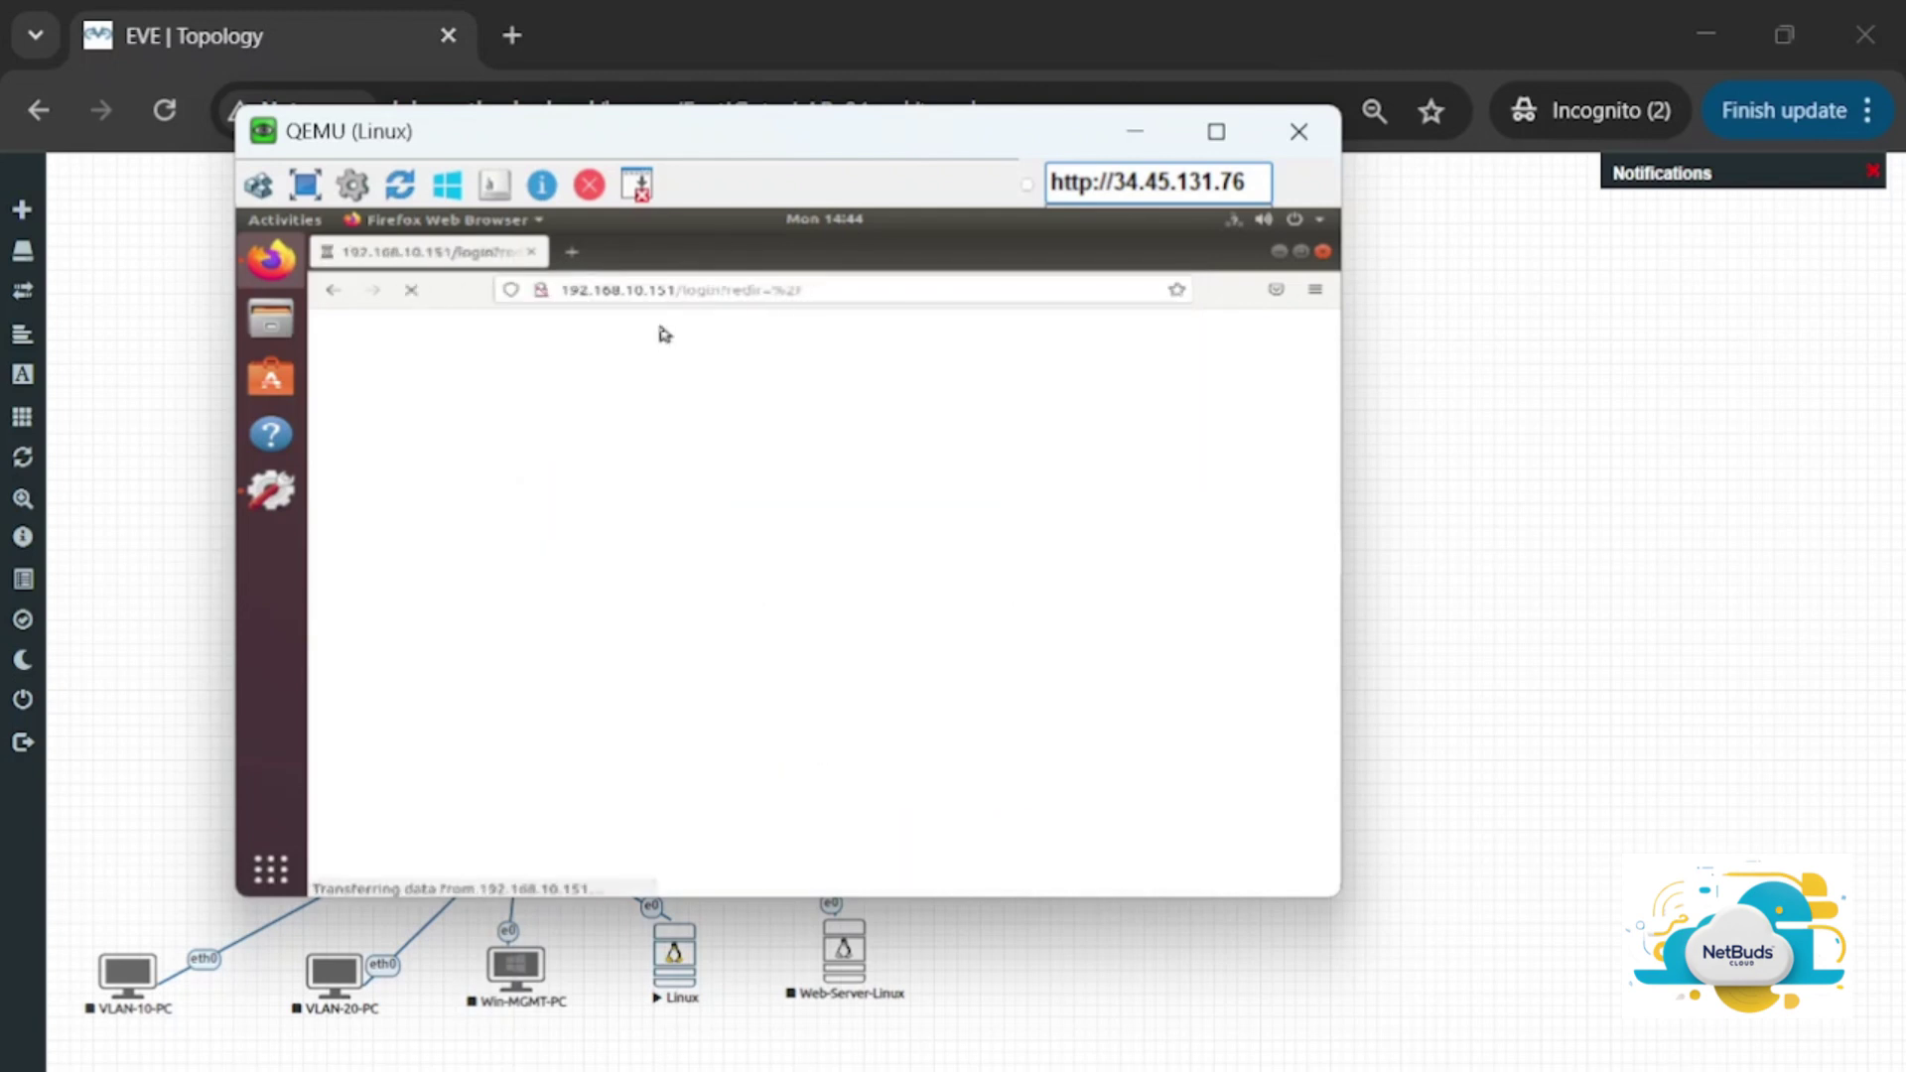
{"action": "type", "text": "admin"}
{"action": "key", "text": "Tab"}
{"action": "type", "text": "**********"}
{"action": "key", "text": "Return"}
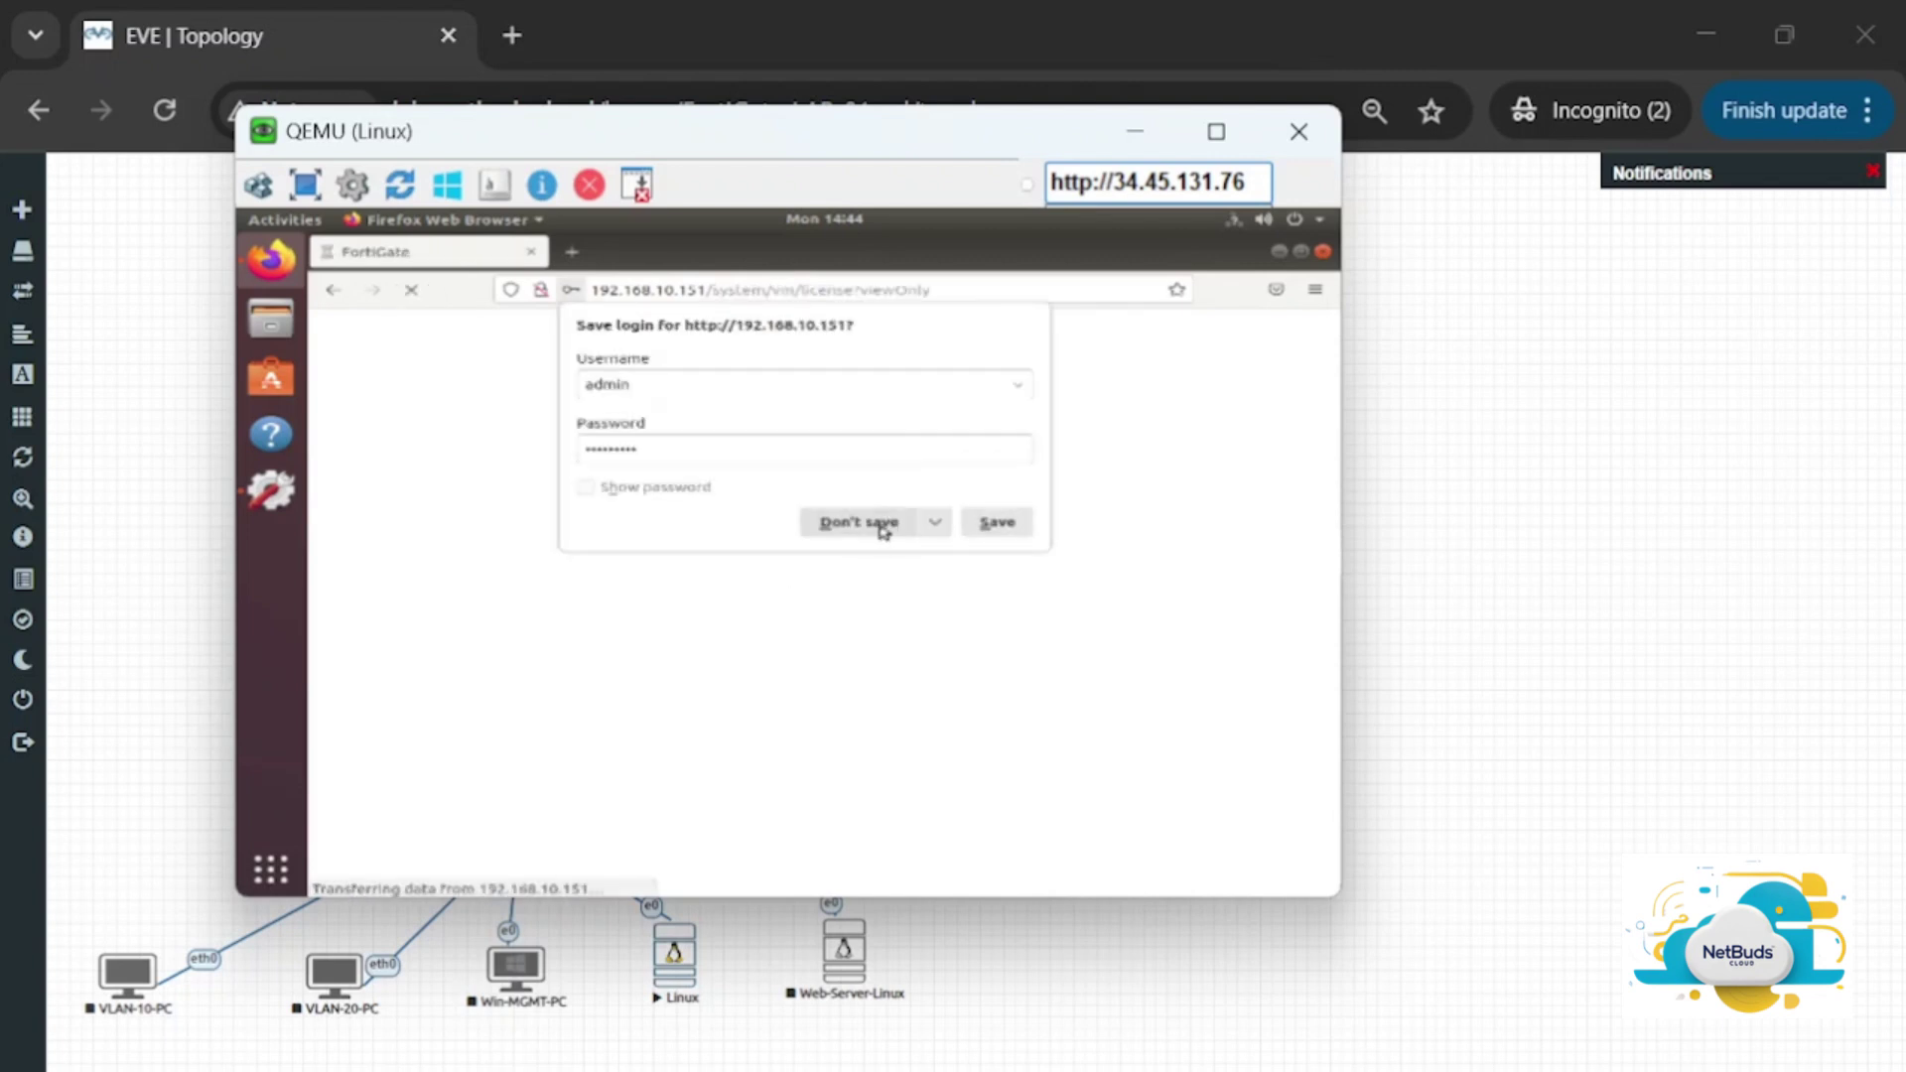
{"action": "left_click", "coordinate": [870, 526]}
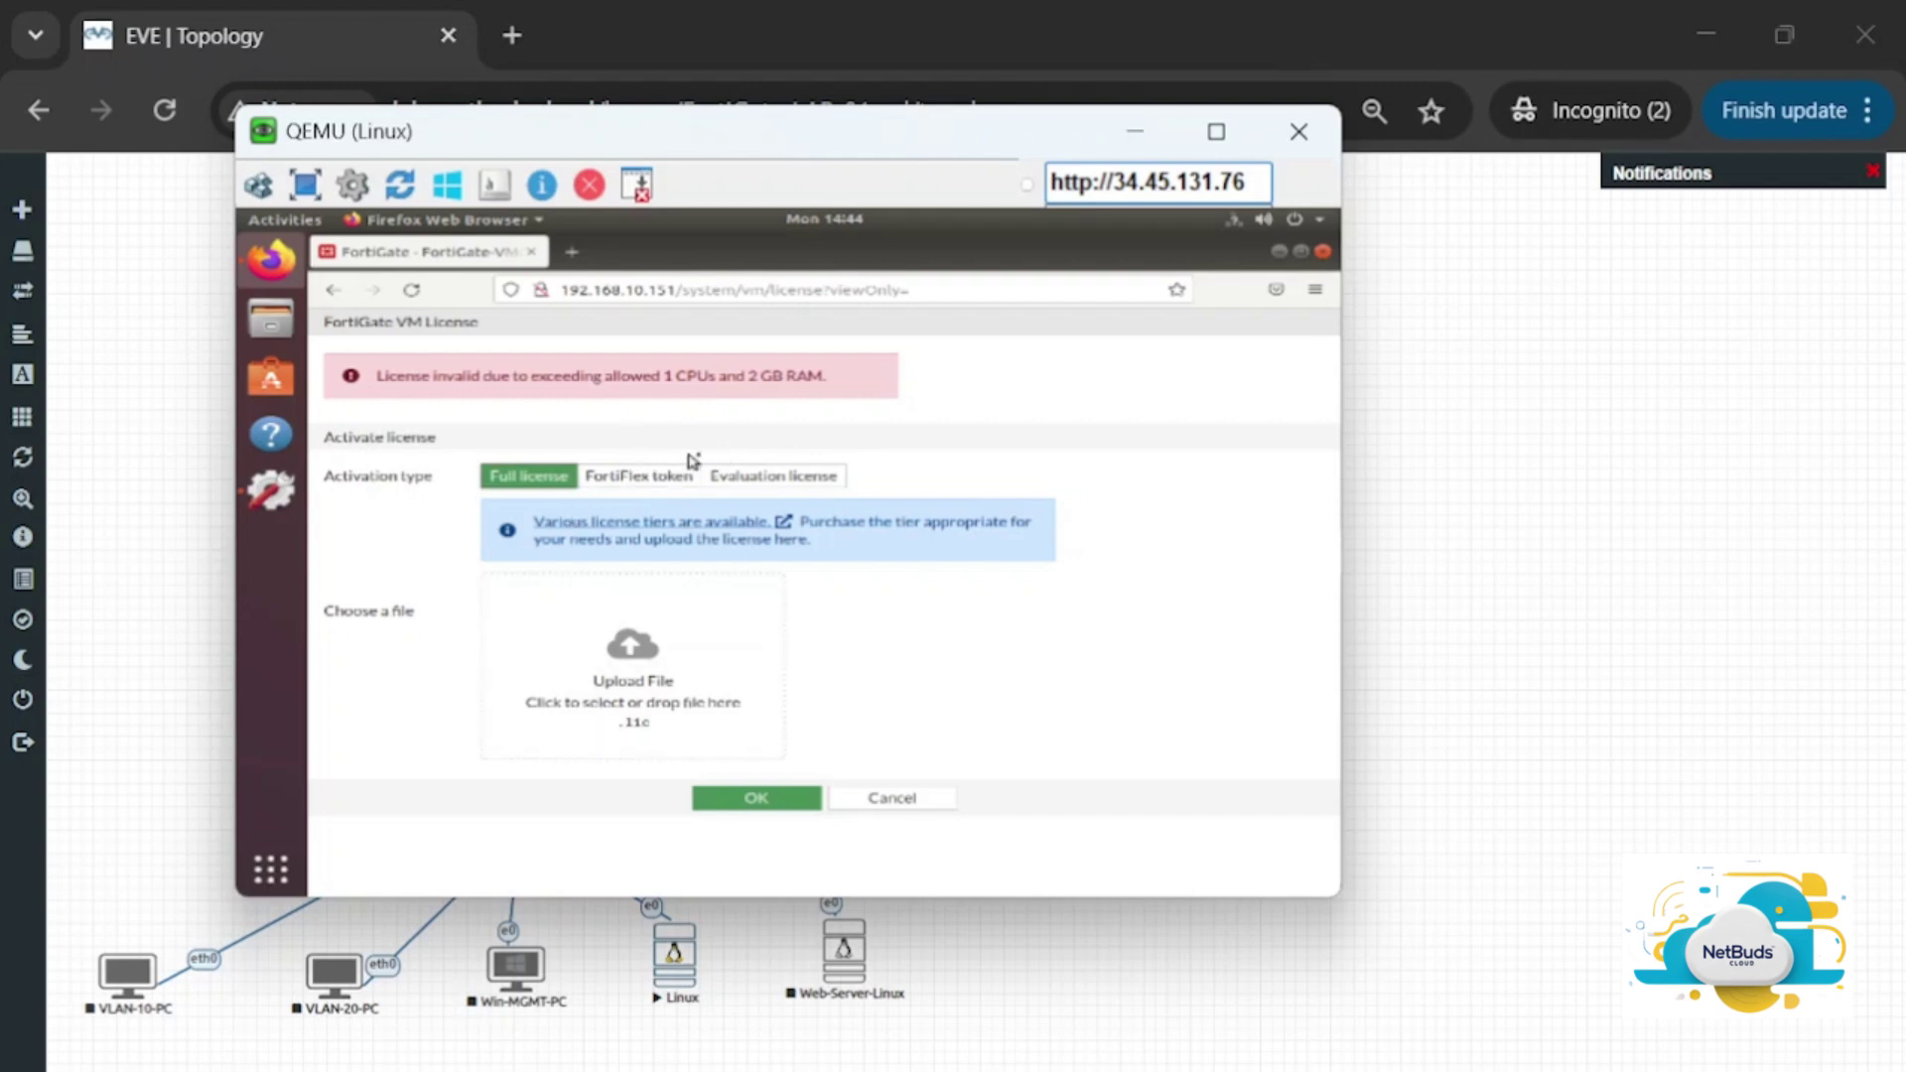
Step: Choose Evaluation license activation for the FortiGate, then open a new Incognito tab in Chrome
{"action": "left_click", "coordinate": [790, 481]}
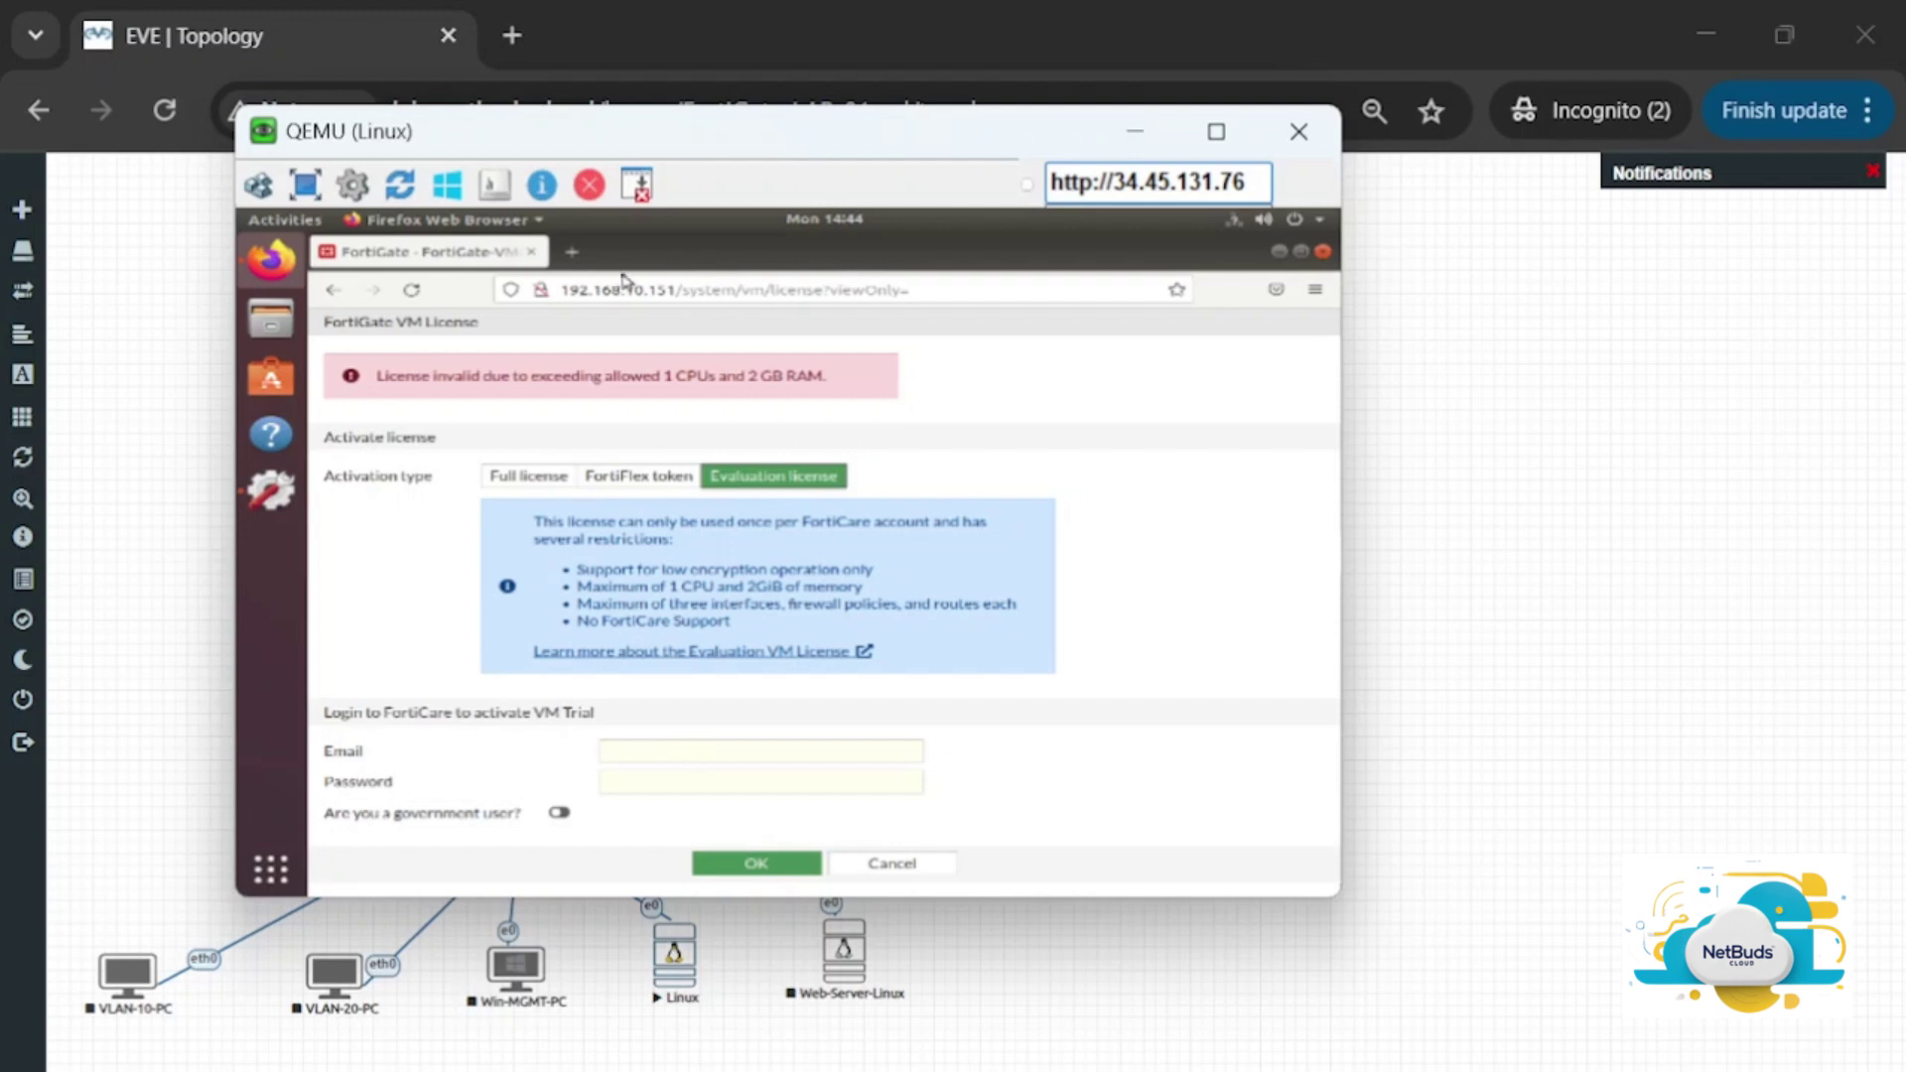
{"action": "key", "text": "alt"}
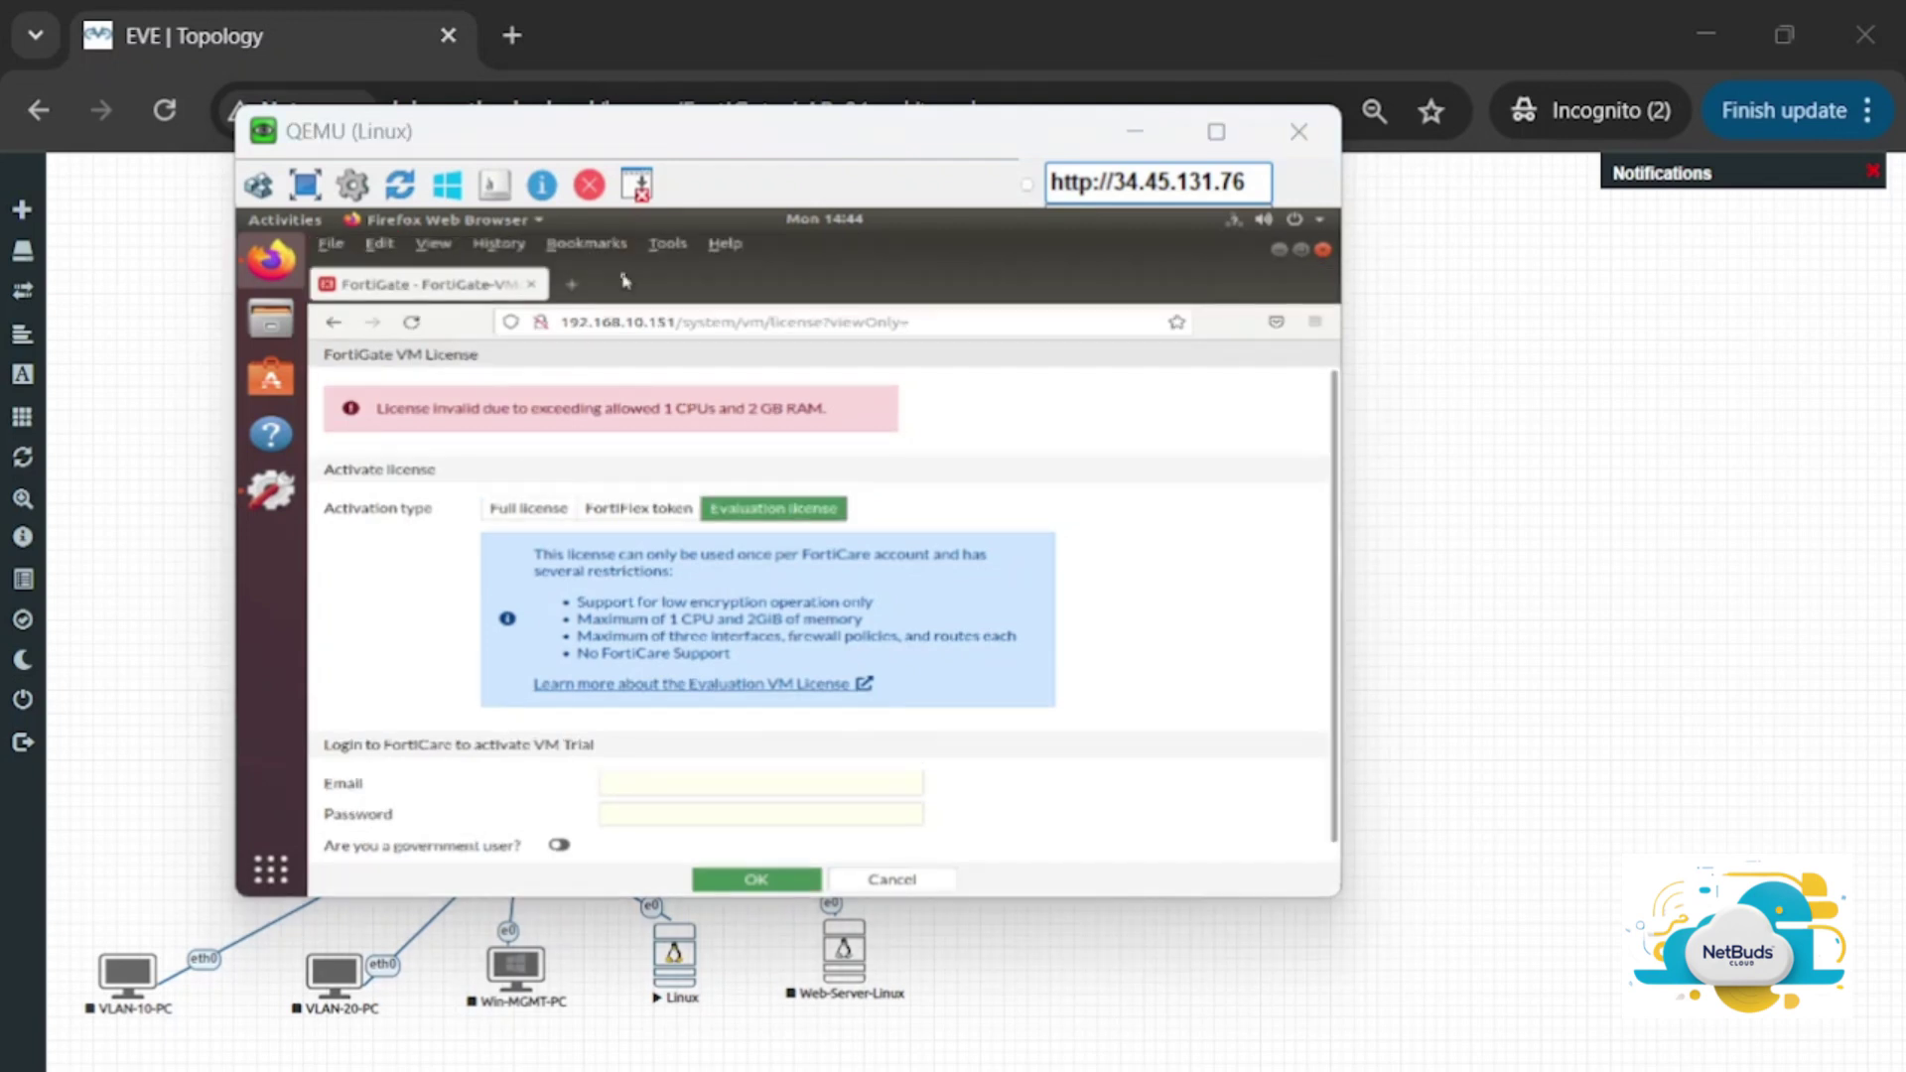
{"action": "key", "text": "alt+Tab"}
{"action": "left_click", "coordinate": [512, 38]}
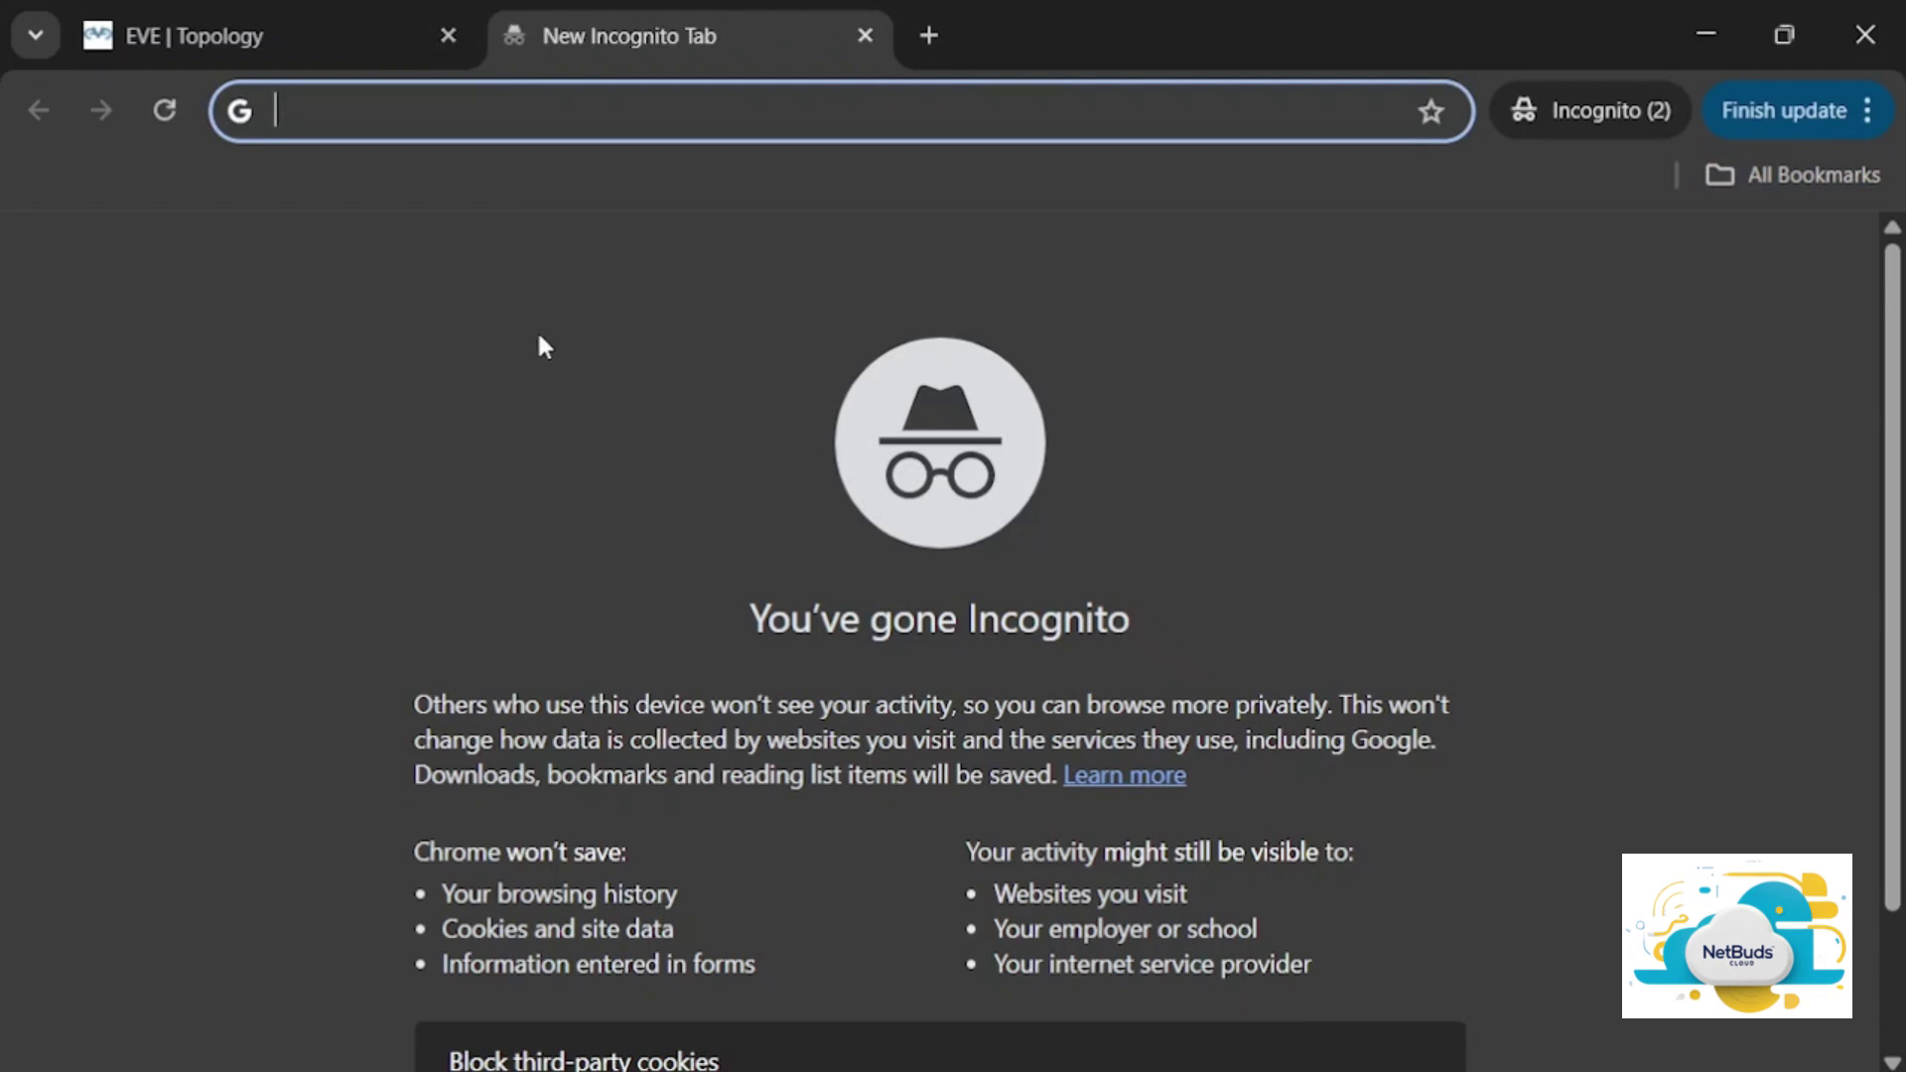
Step: Load the Fortinet Support site (support.fortinet.com) and go to the new FortiCloud account sign-up
{"action": "type", "text": "https"}
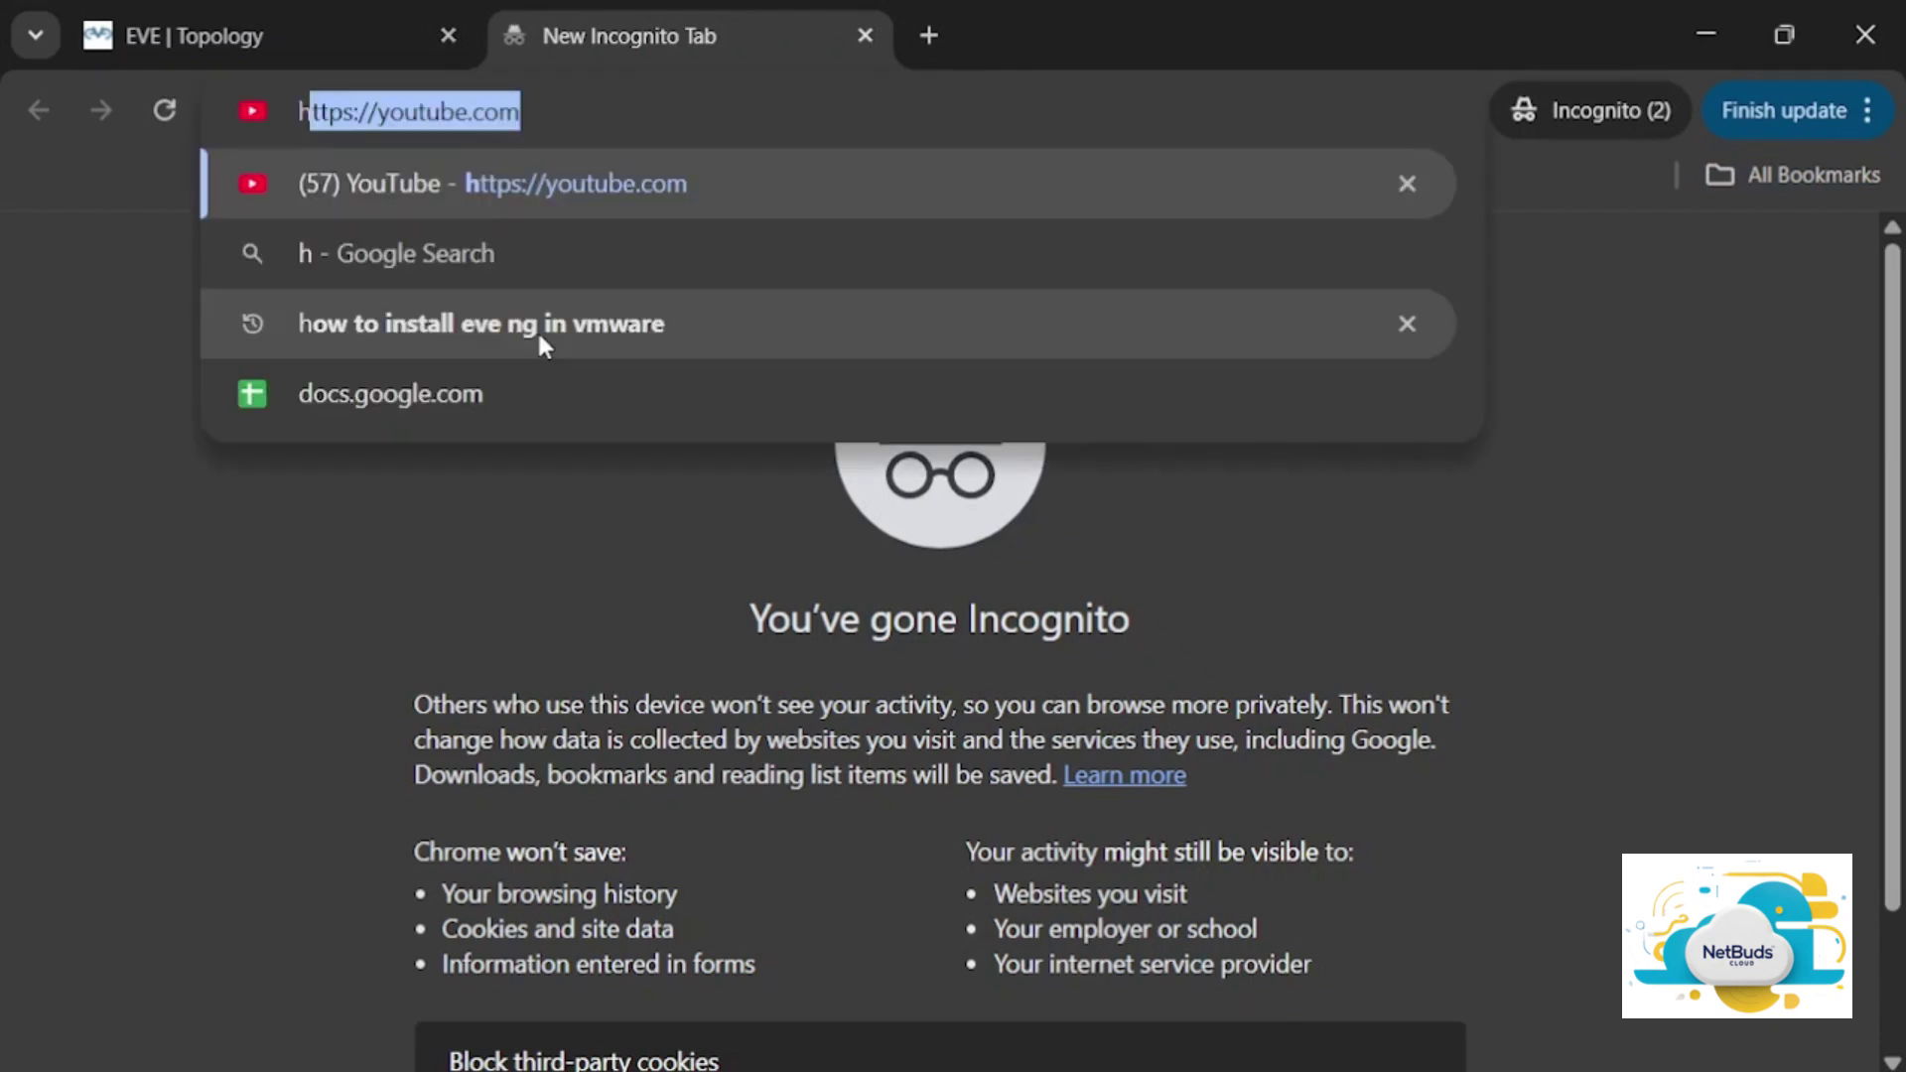
{"action": "type", "text": "://fort"}
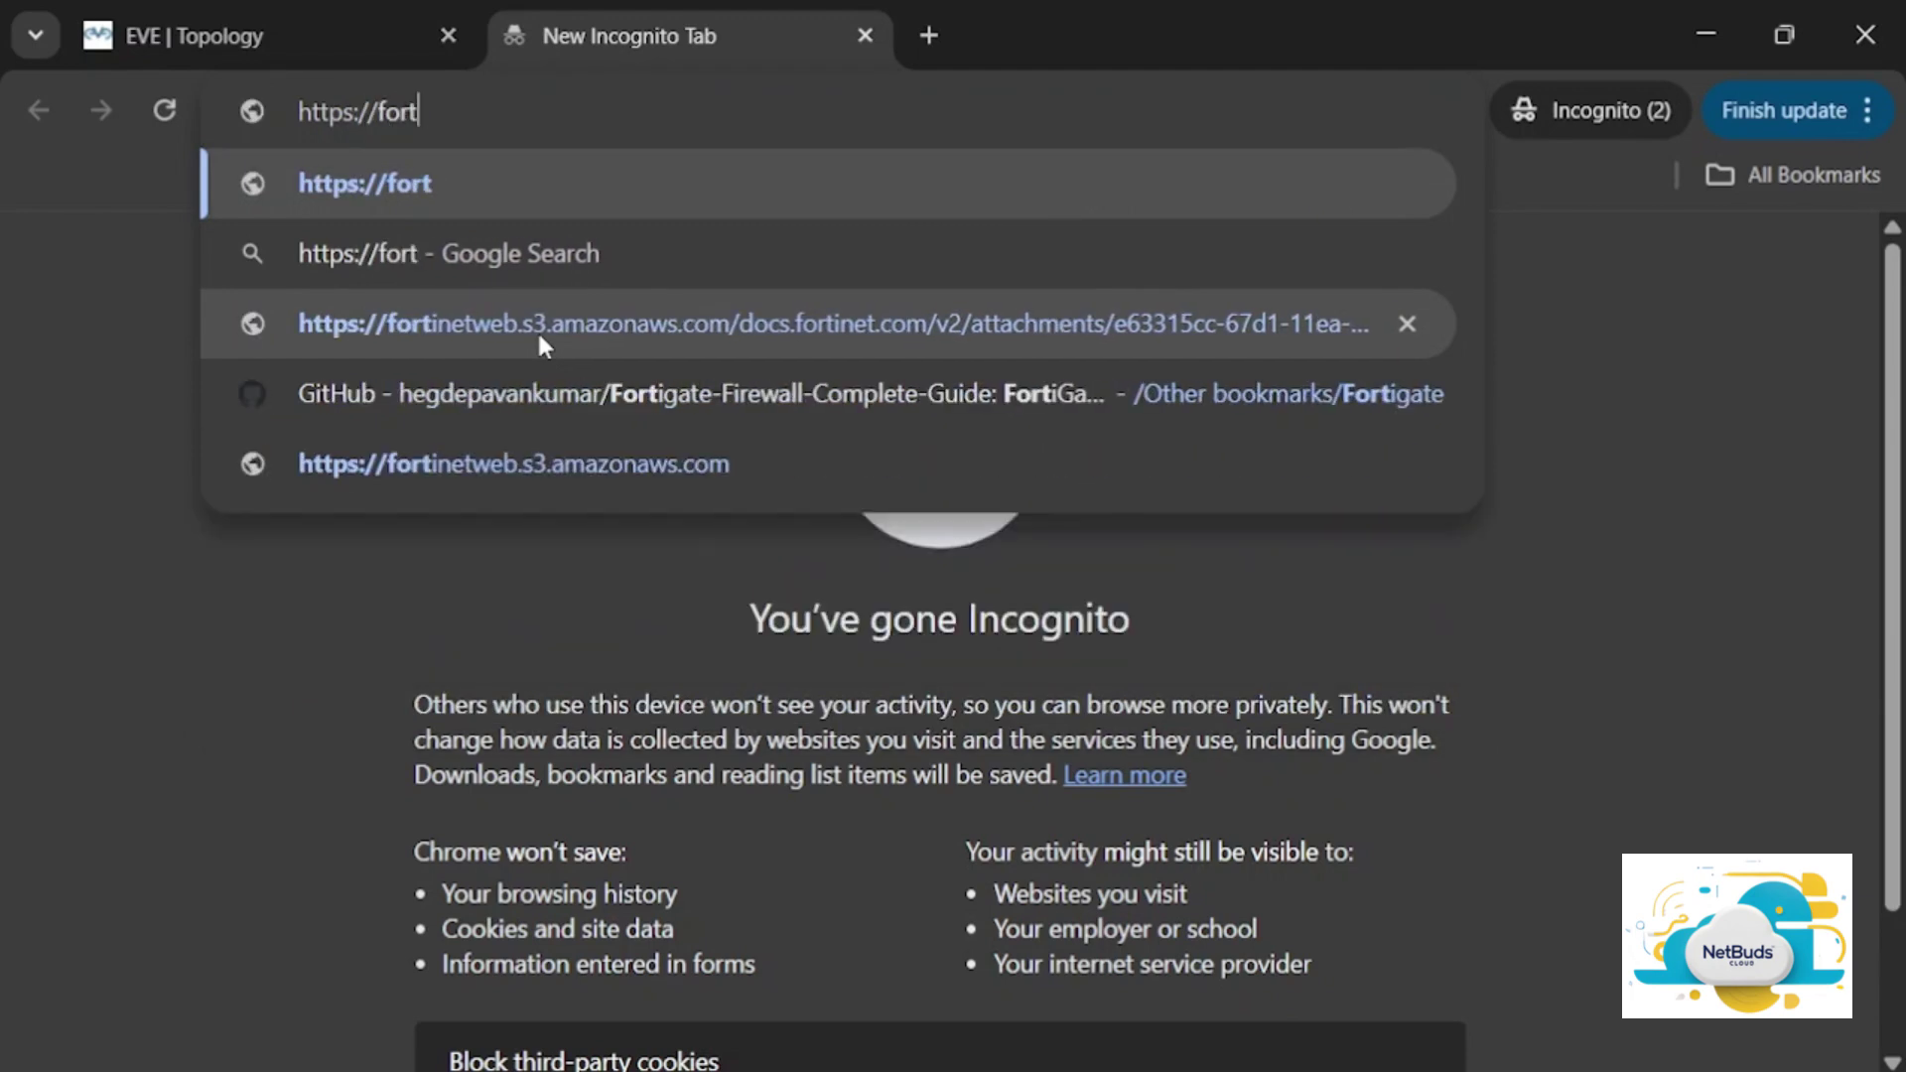
{"action": "key", "text": "BackSpace"}
{"action": "key", "text": "BackSpace"}
{"action": "key", "text": "BackSpace"}
{"action": "key", "text": "BackSpace"}
{"action": "type", "text": "s"}
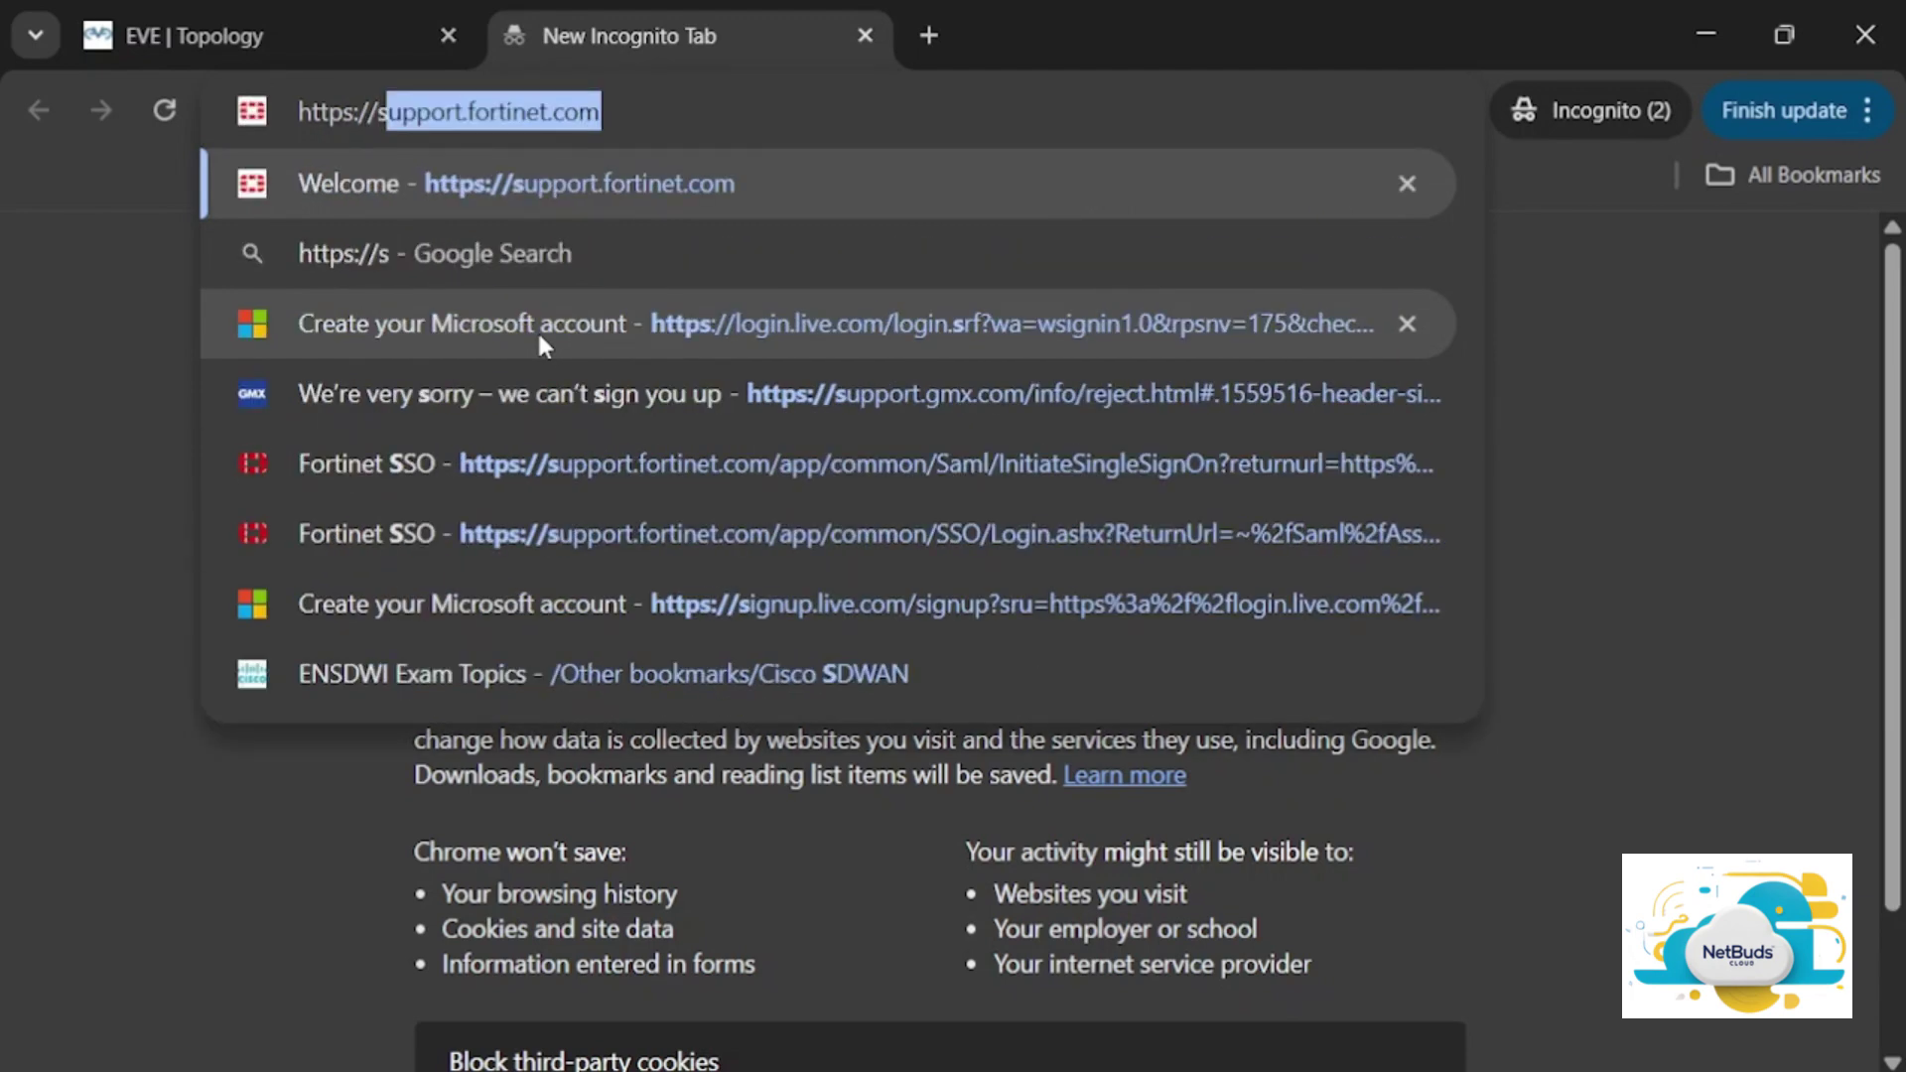
{"action": "key", "text": "Right"}
{"action": "key", "text": "Return"}
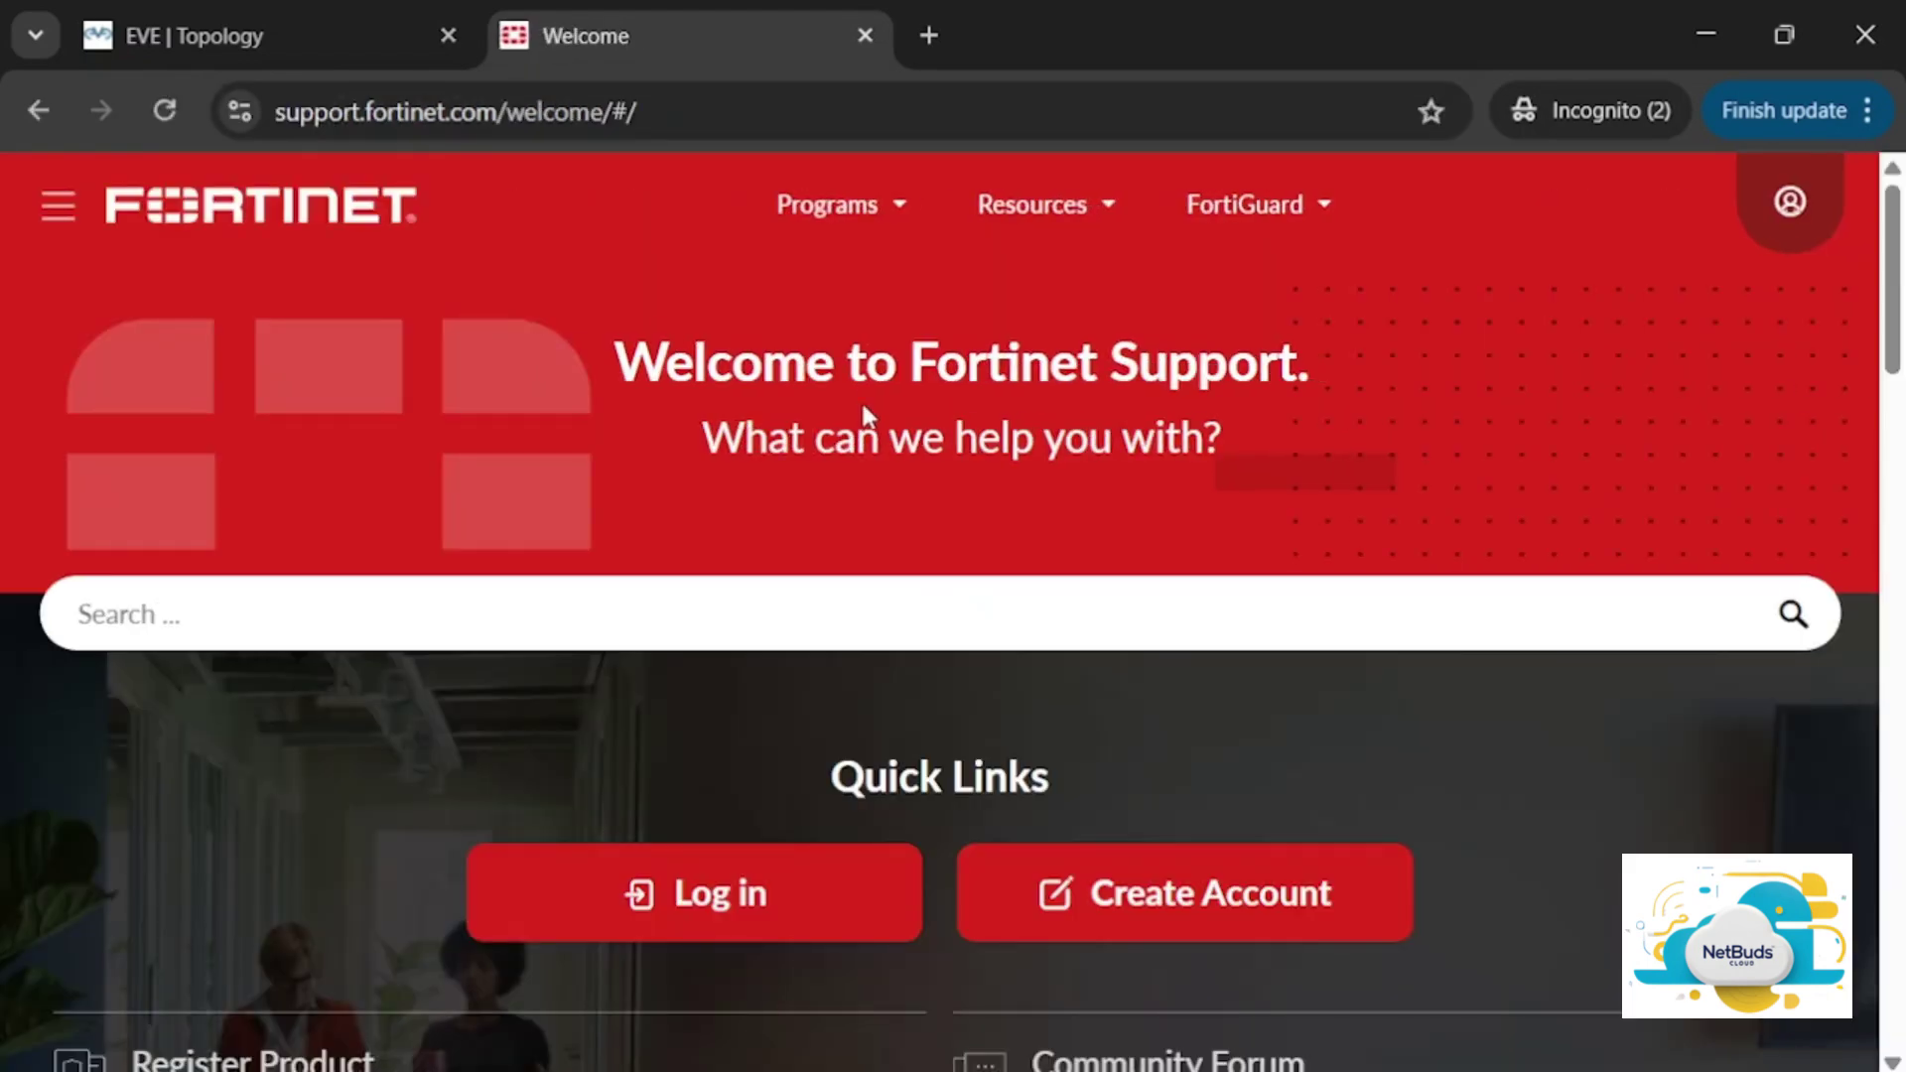
{"action": "left_click", "coordinate": [1211, 901]}
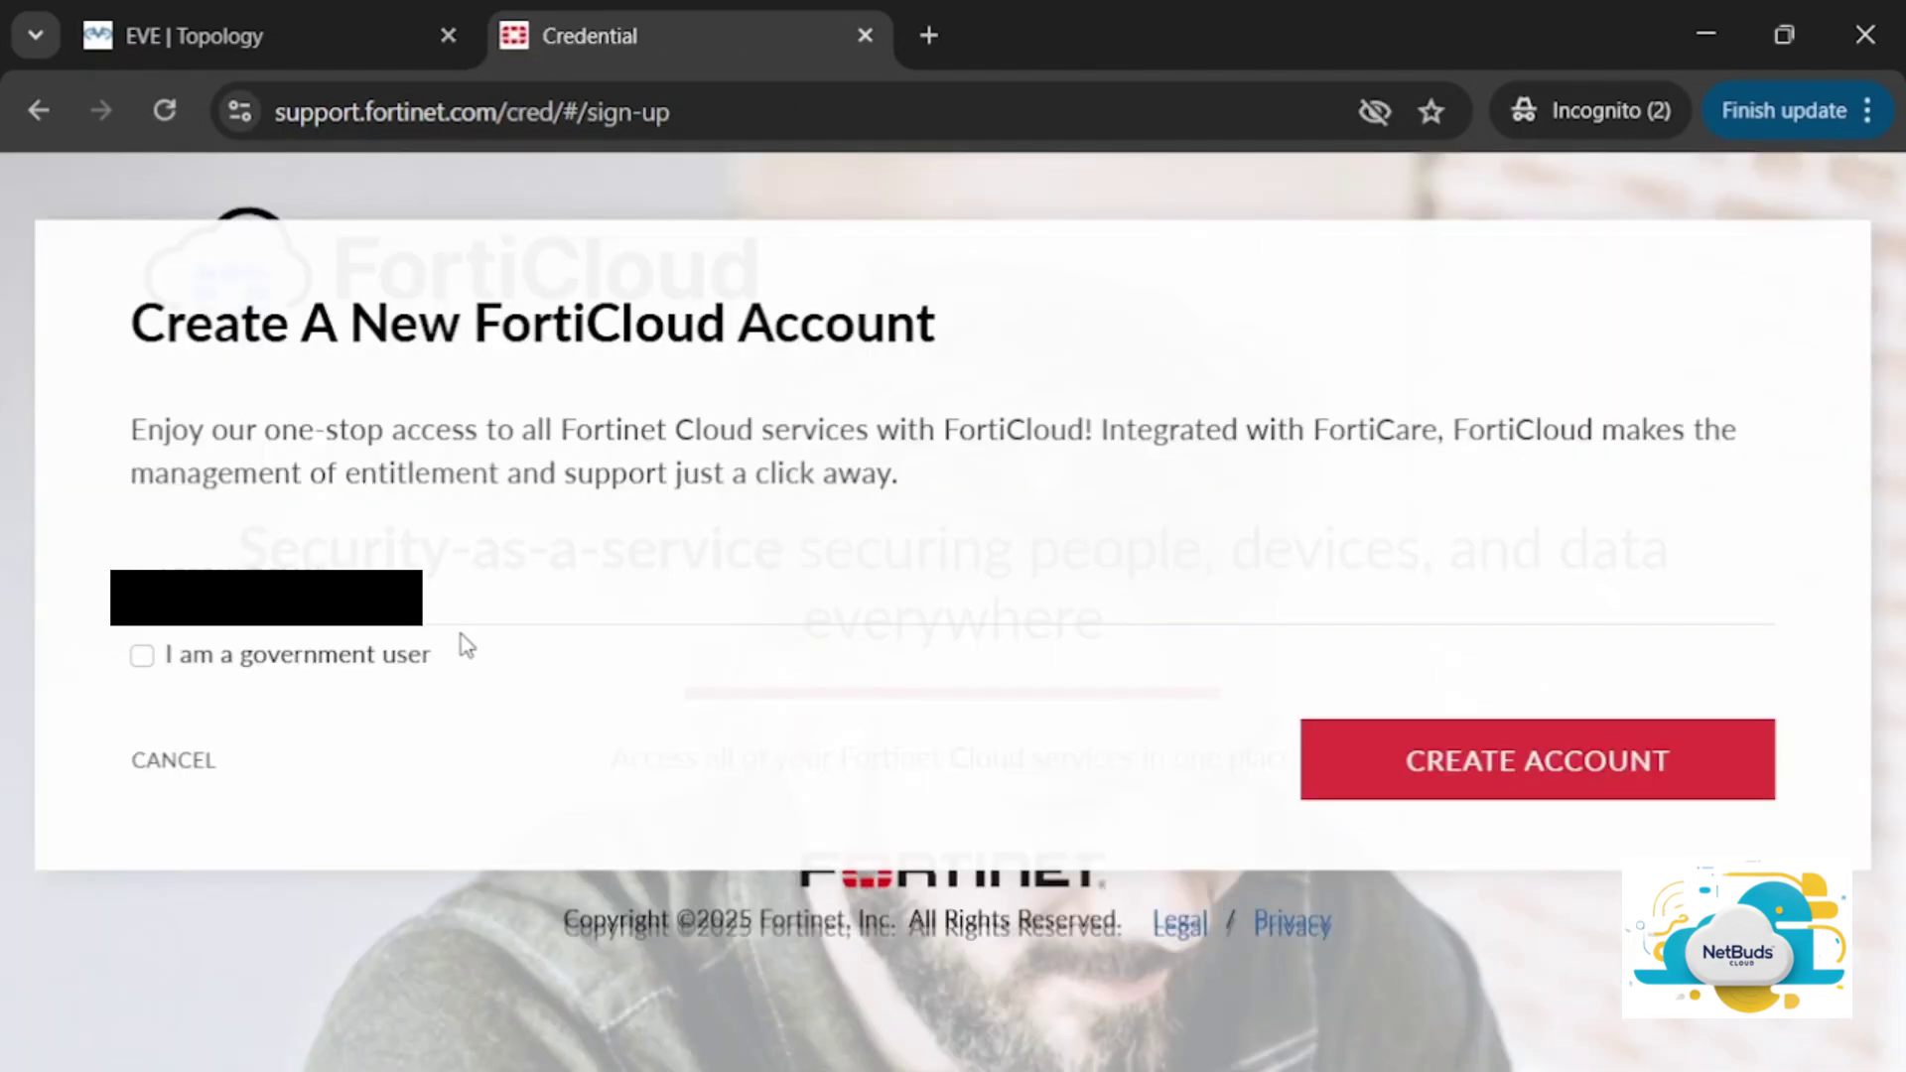
Step: Enter the account email, submit Create Account, and start the hCaptcha human check
{"action": "left_click", "coordinate": [435, 579]}
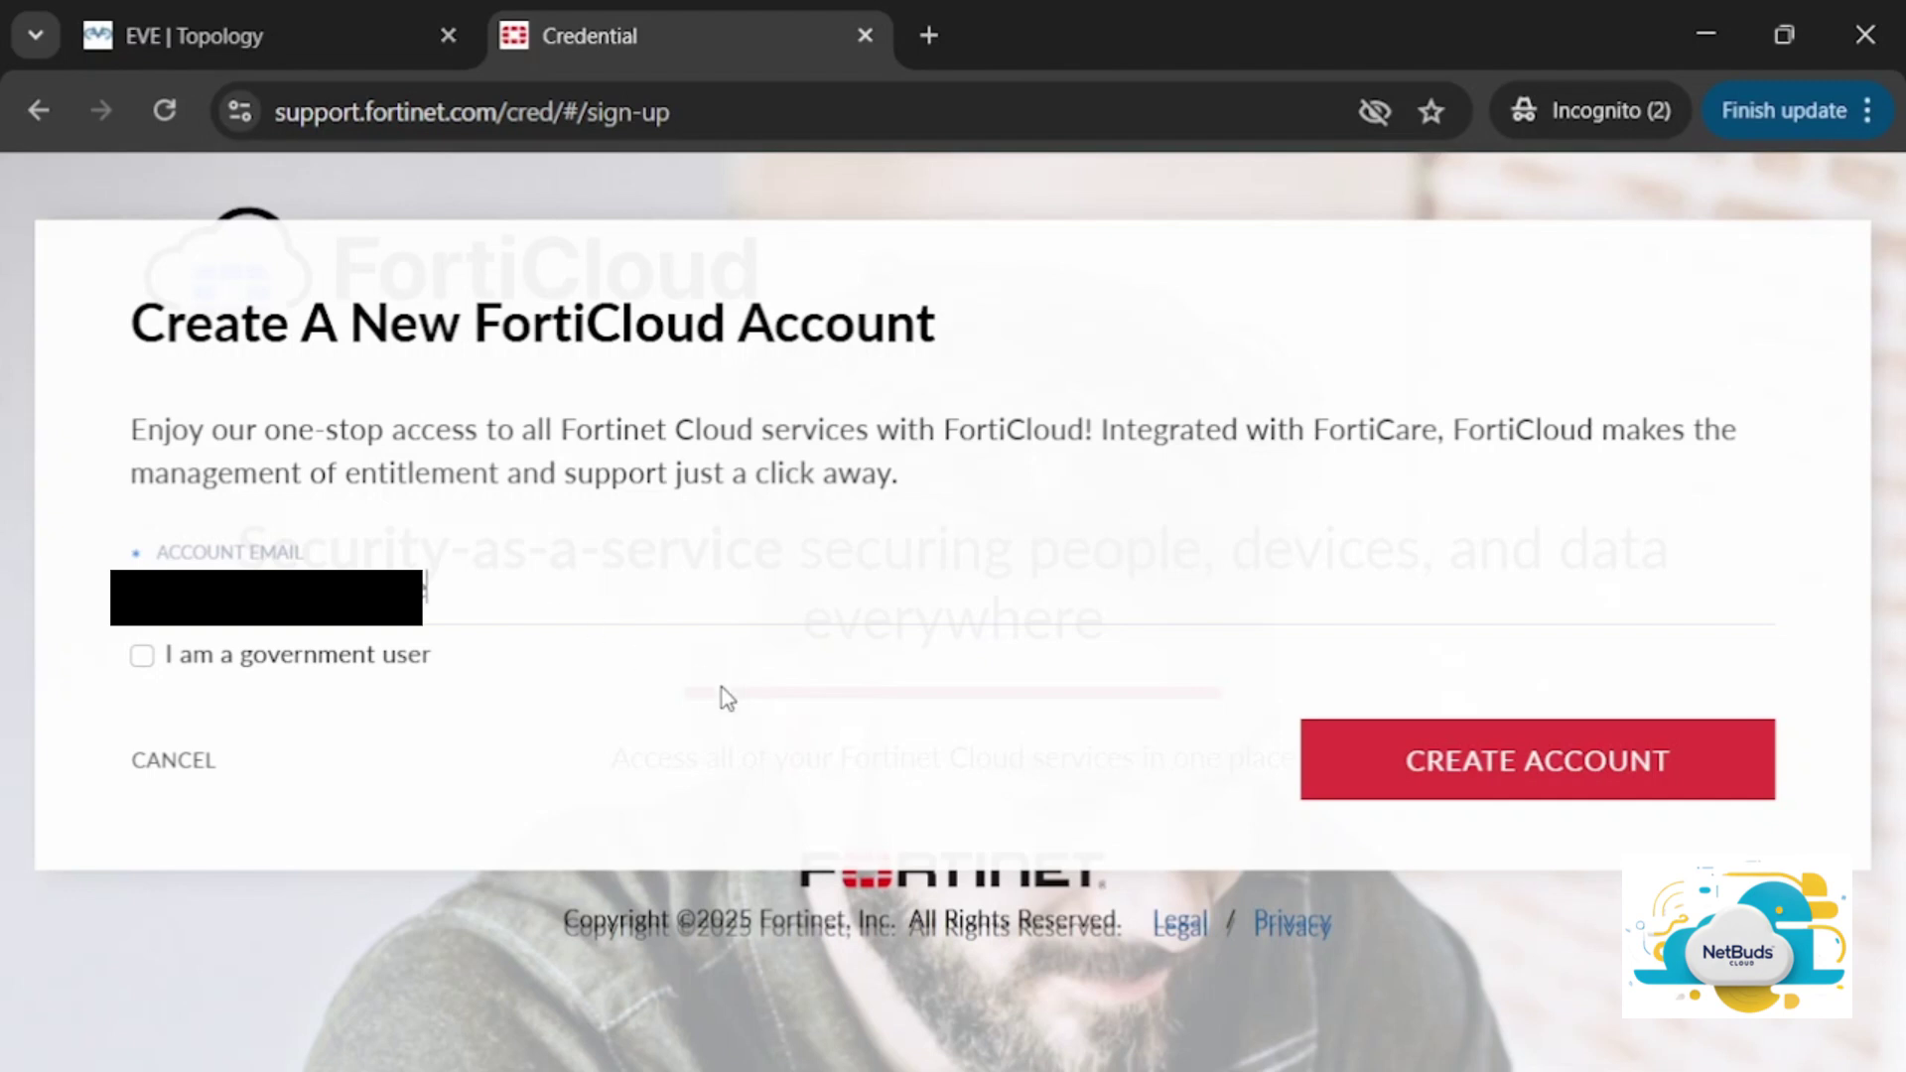
{"action": "left_click", "coordinate": [1529, 769]}
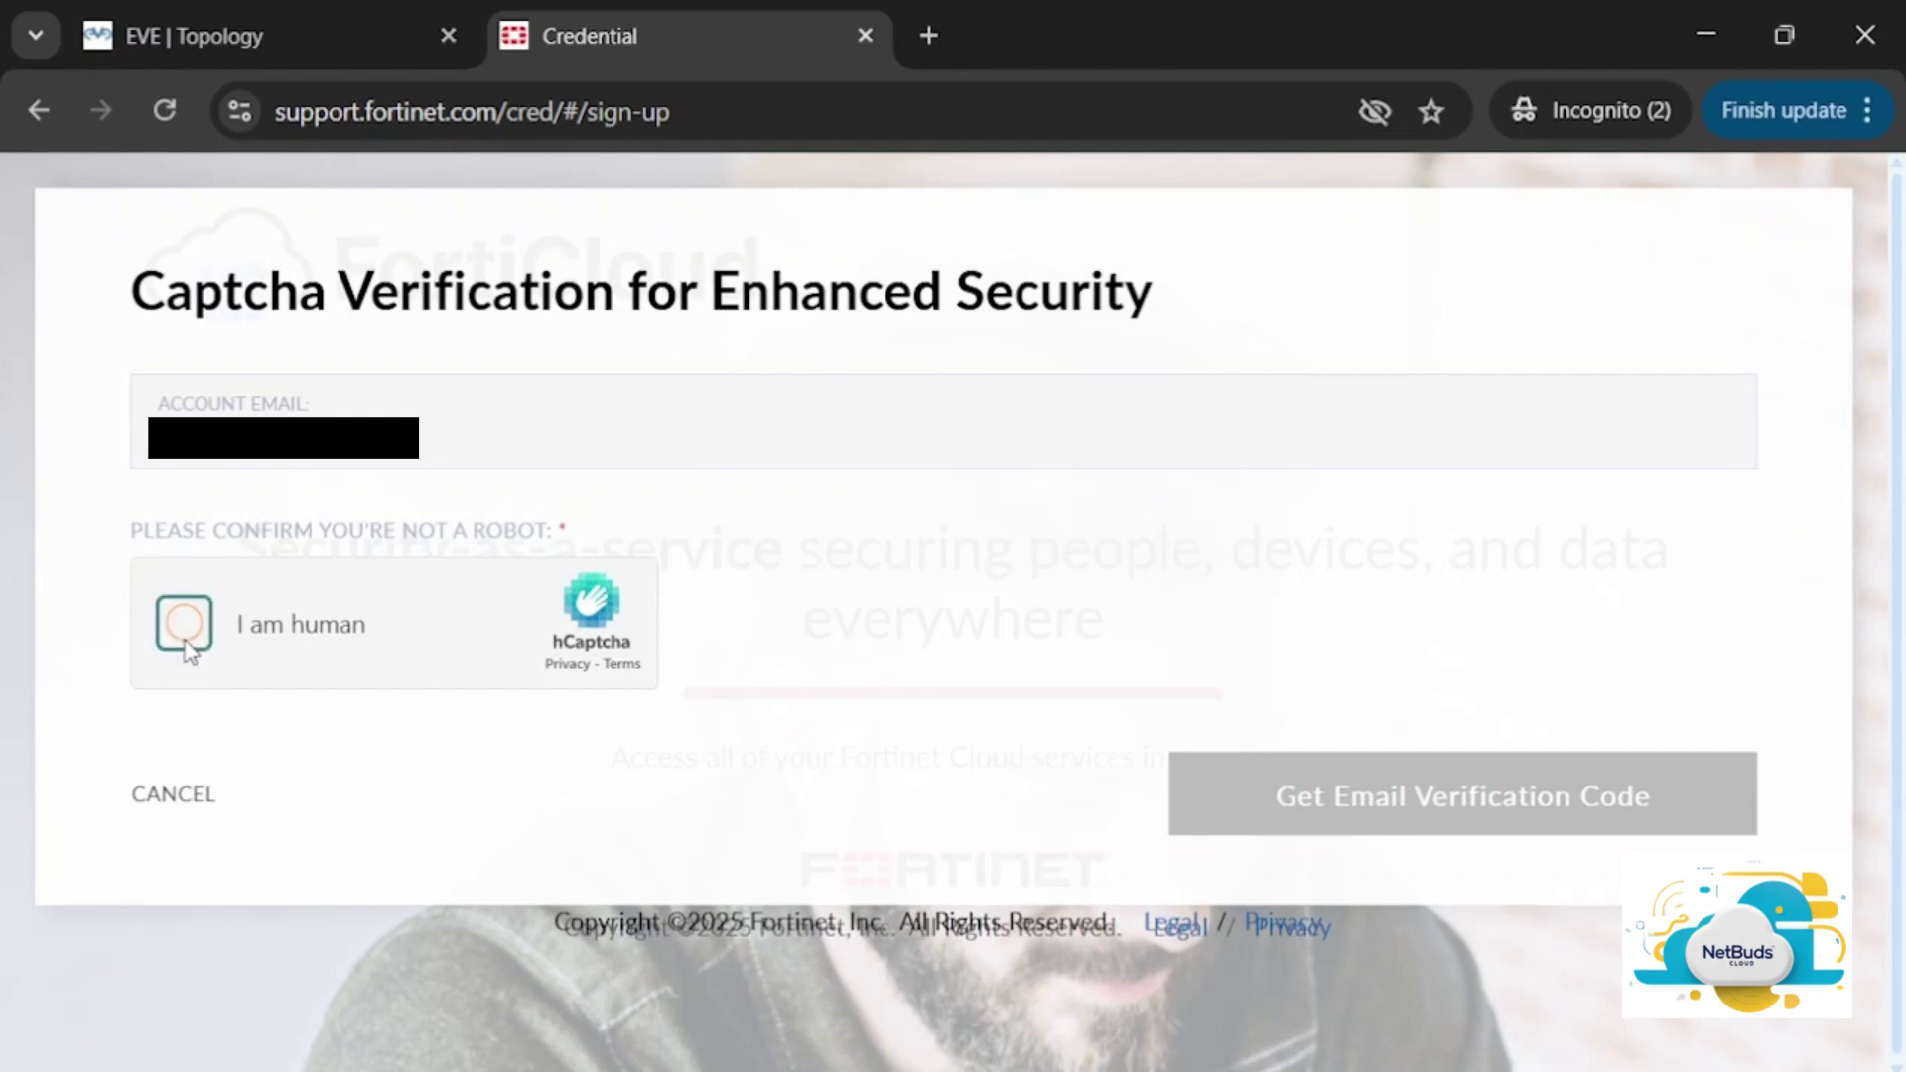
{"action": "left_click", "coordinate": [185, 640]}
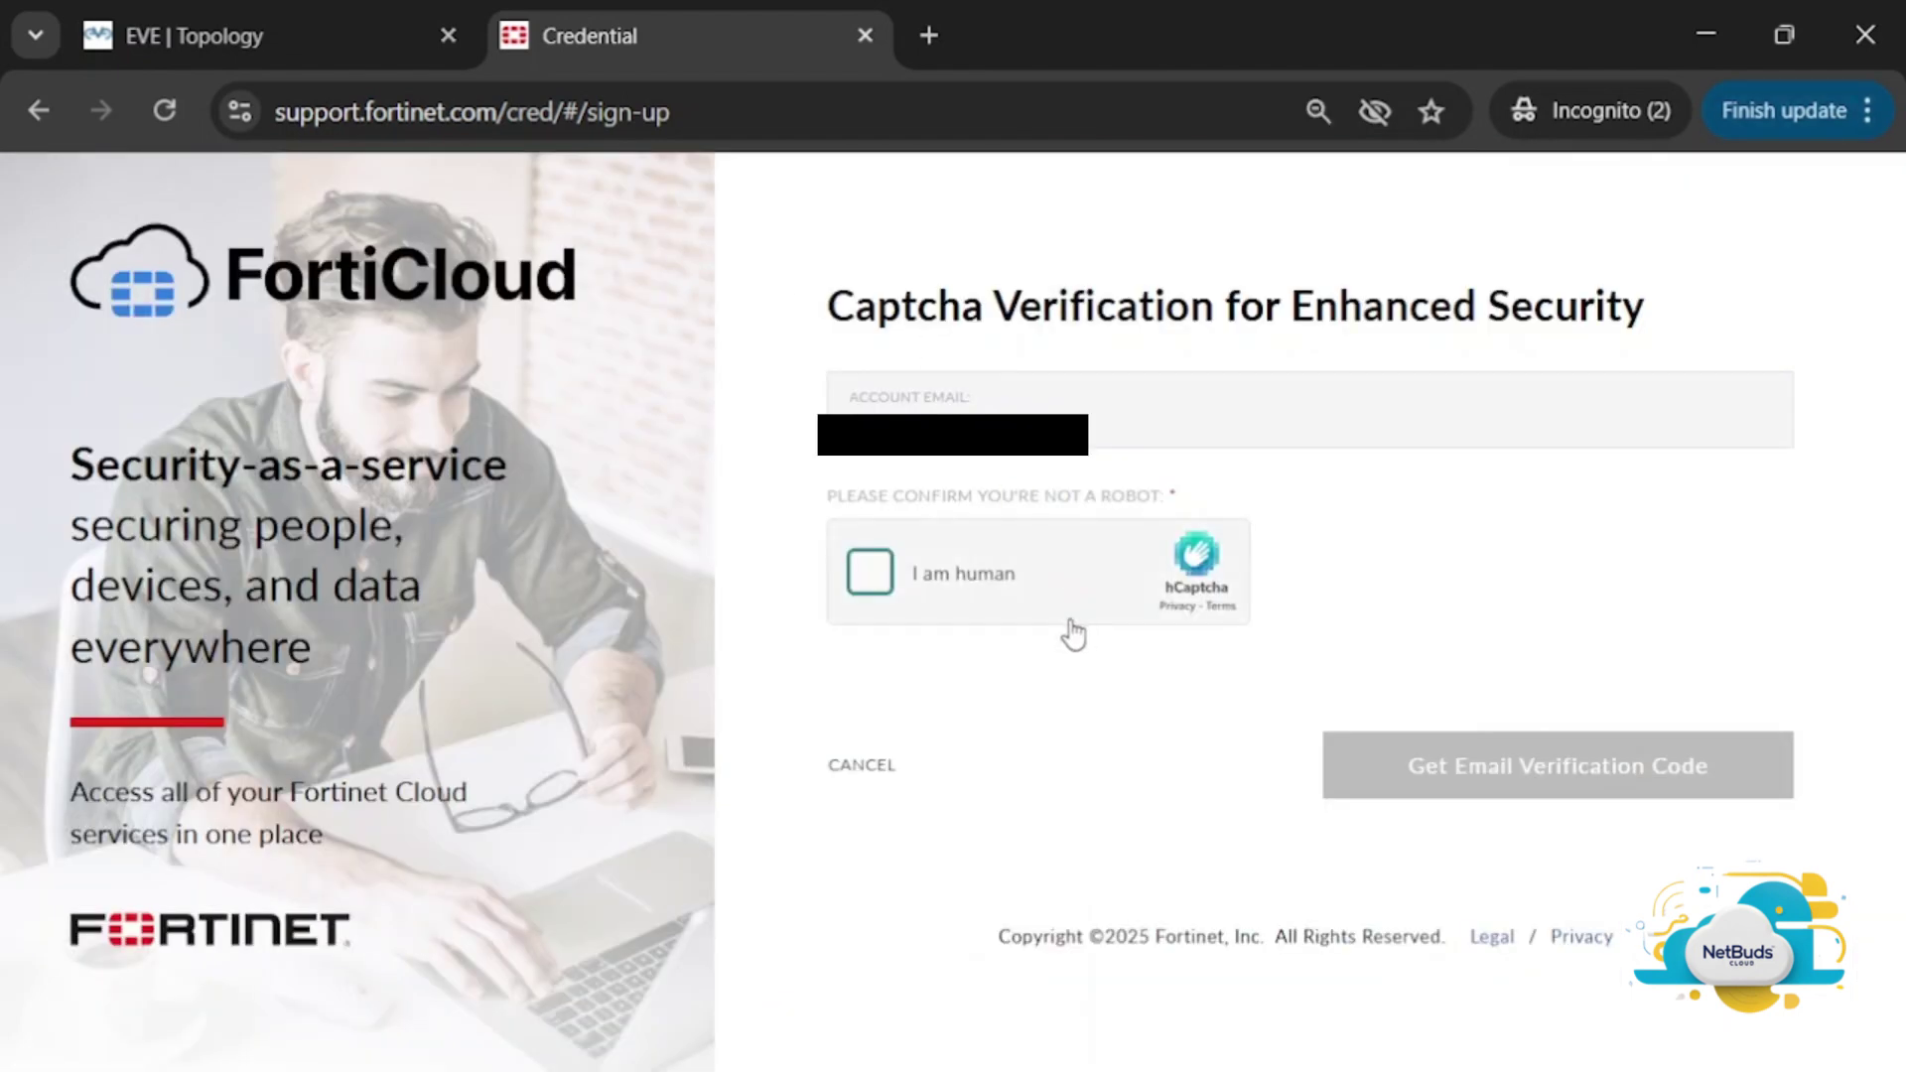
{"action": "left_click", "coordinate": [870, 574]}
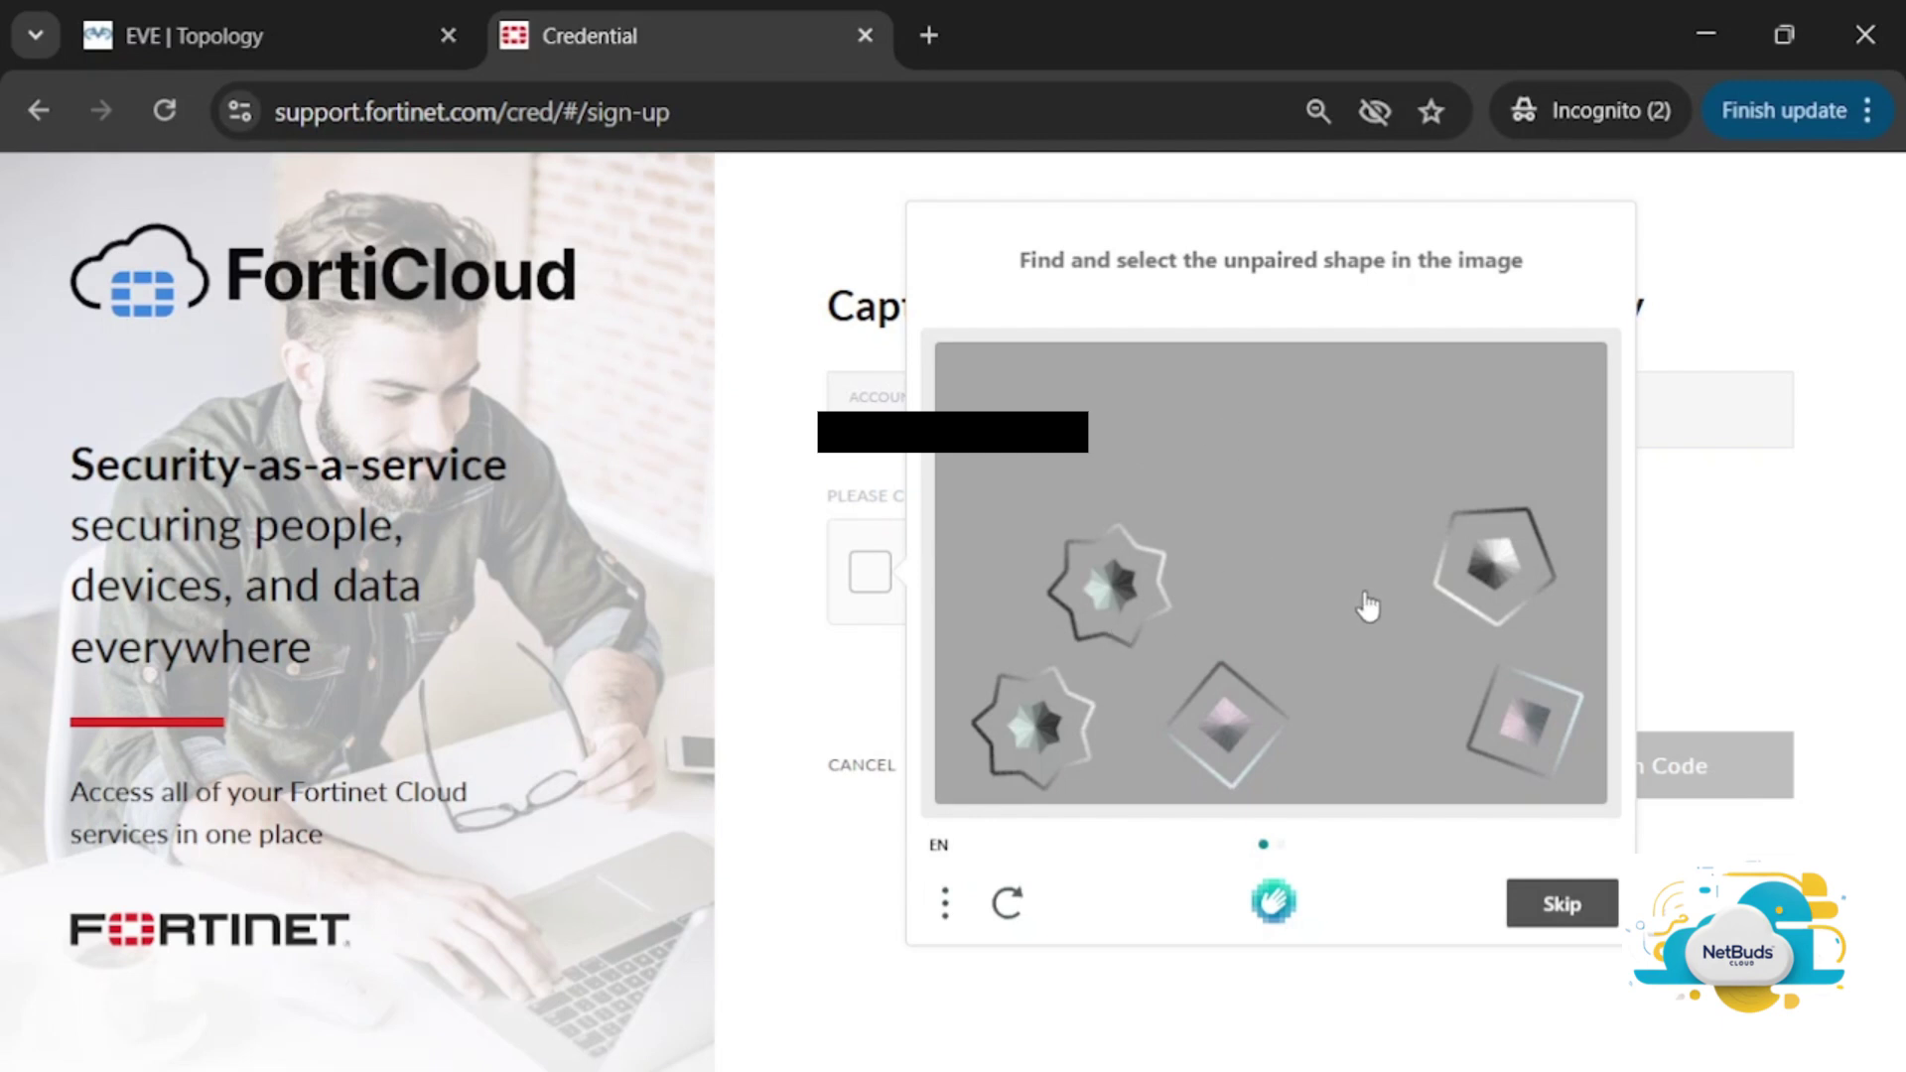
Step: Solve the hCaptcha by picking the unpaired shapes, then request the email verification code
{"action": "left_click", "coordinate": [1491, 553]}
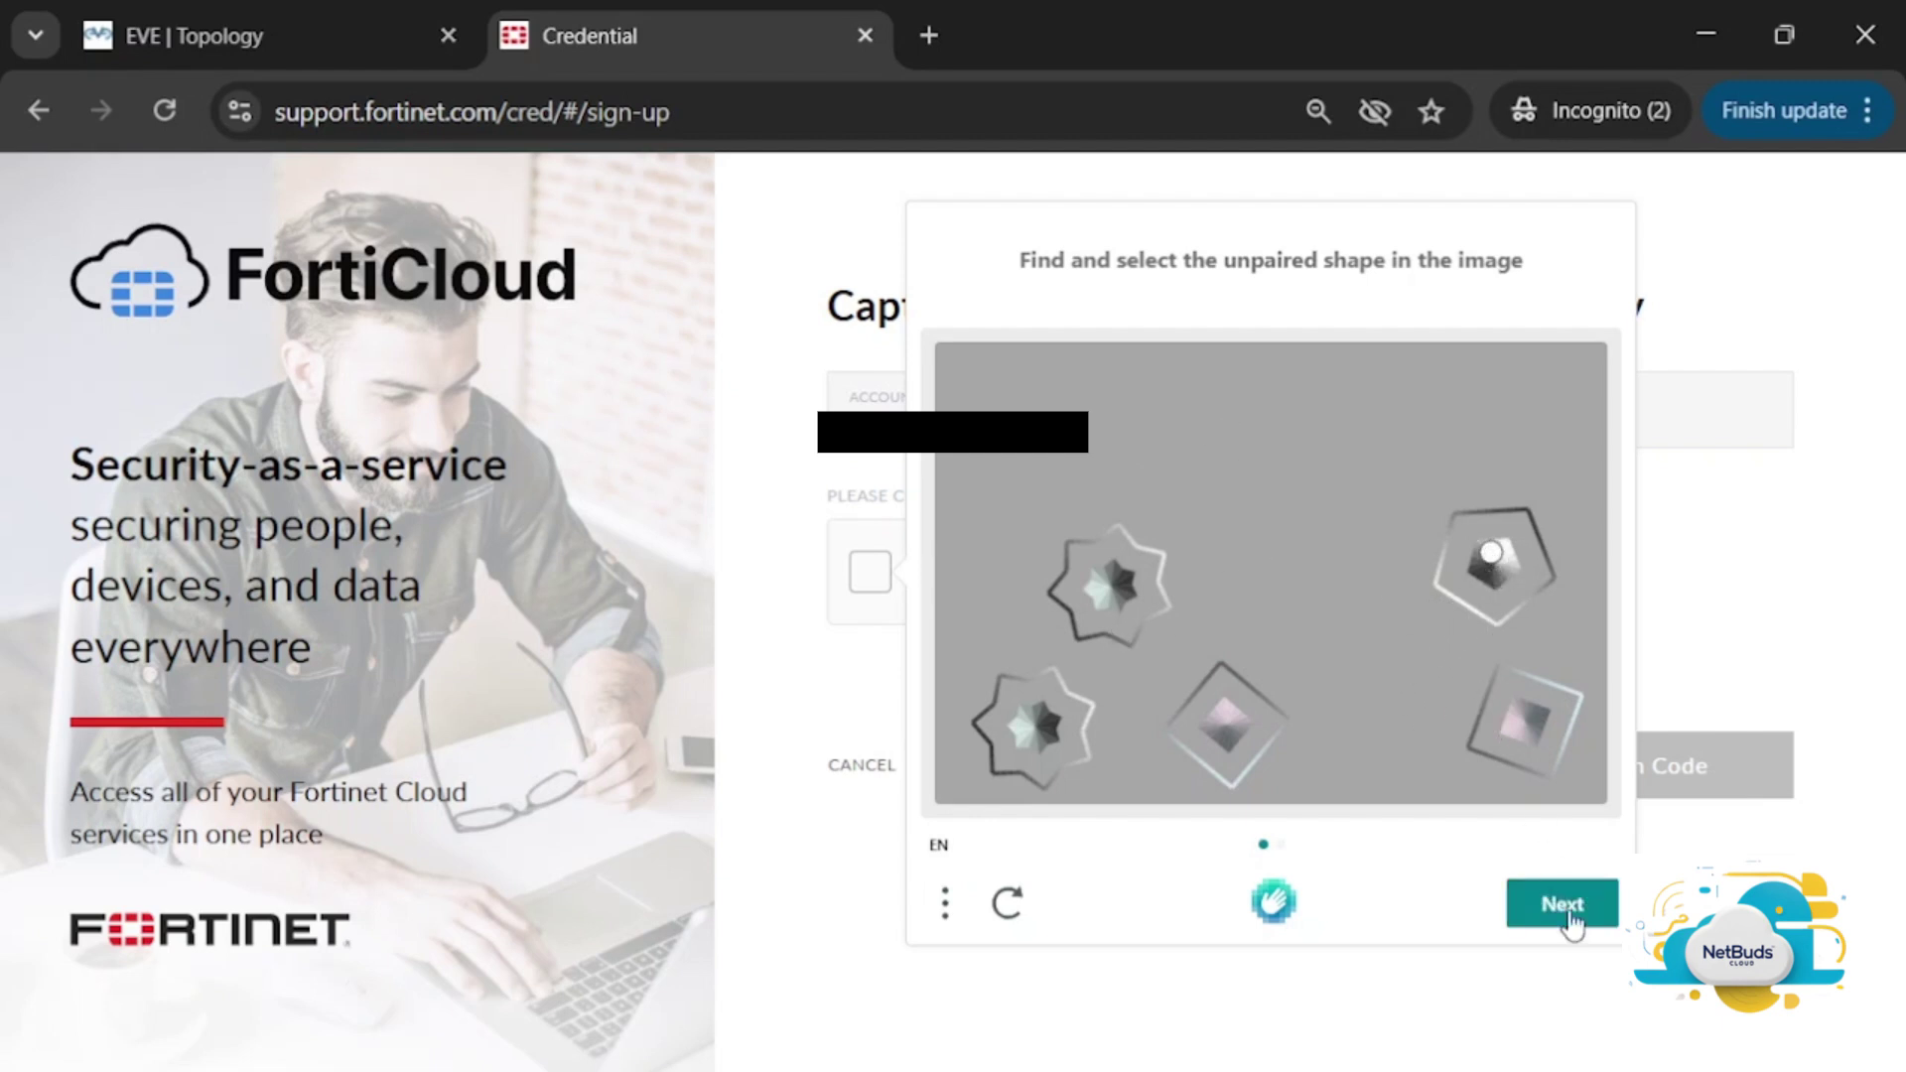
{"action": "left_click", "coordinate": [1572, 923]}
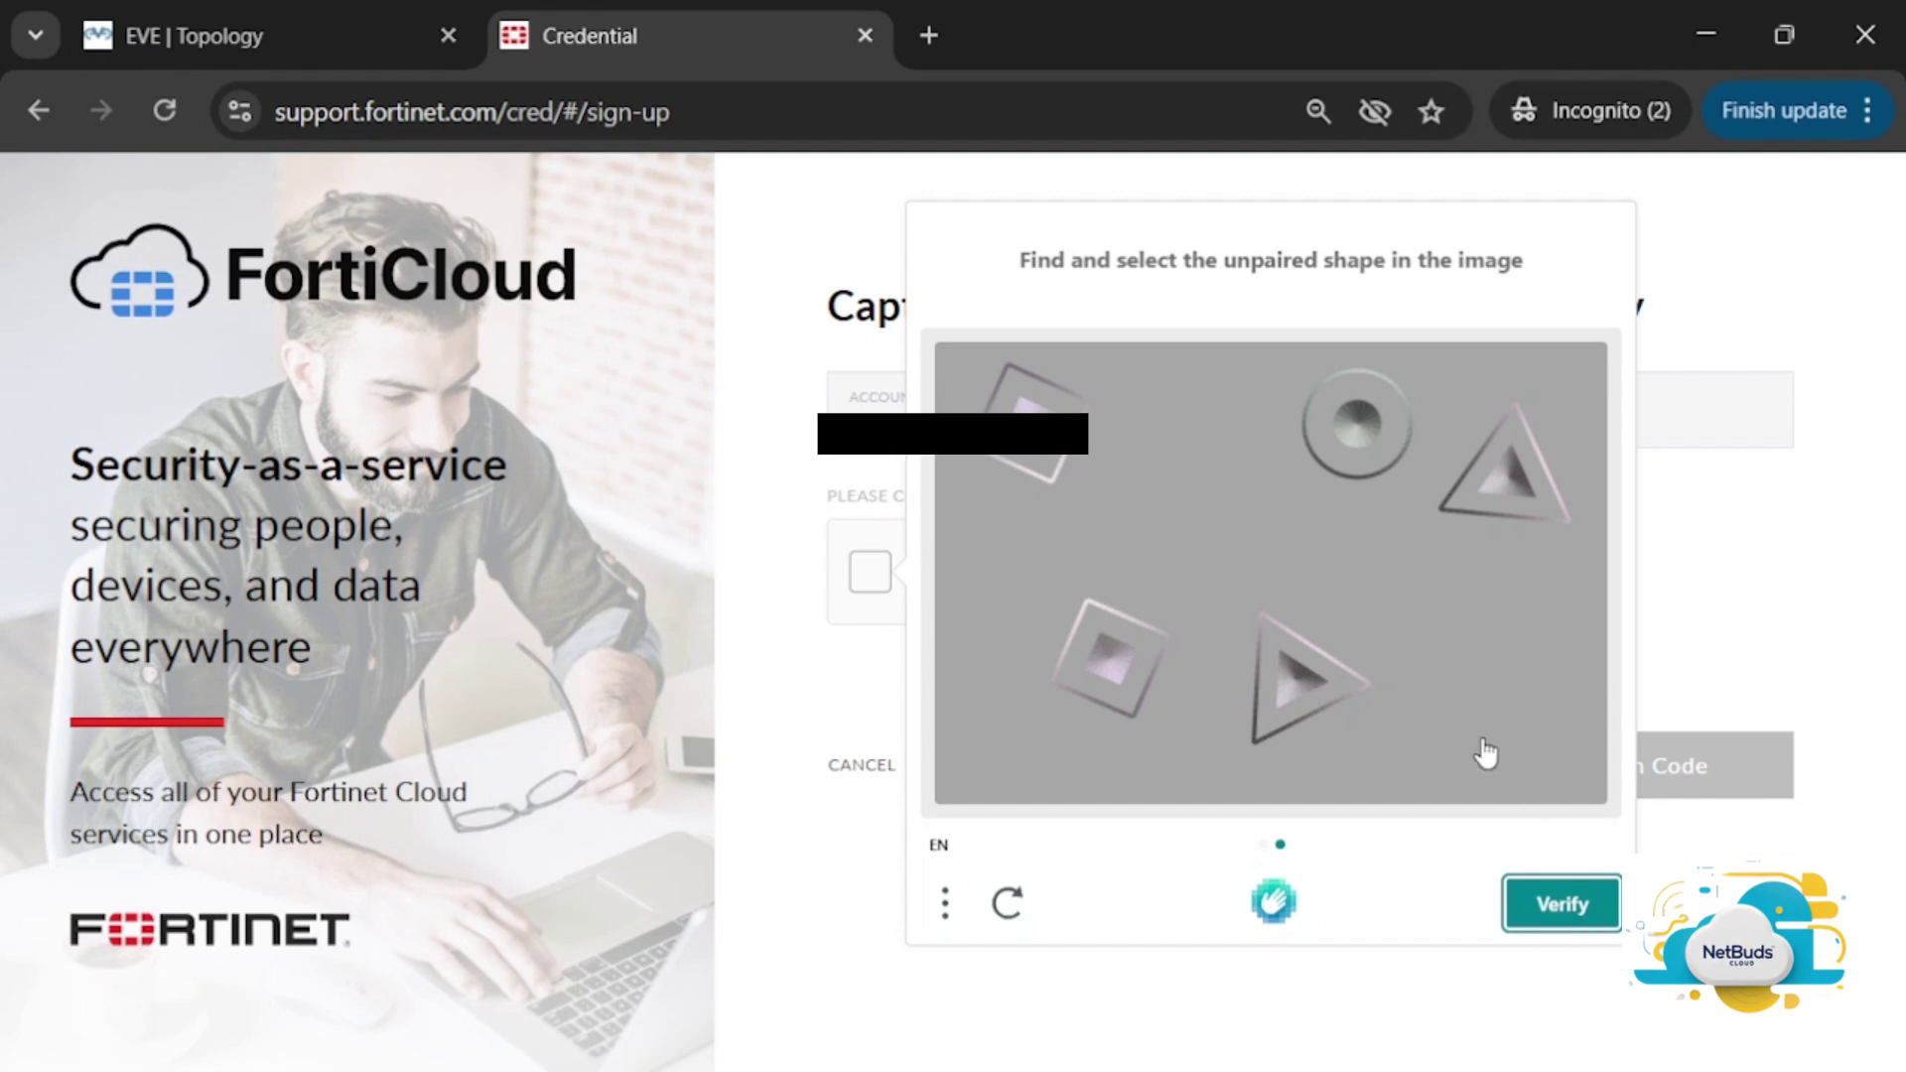
{"action": "left_click", "coordinate": [1331, 418]}
{"action": "left_click", "coordinate": [1569, 909]}
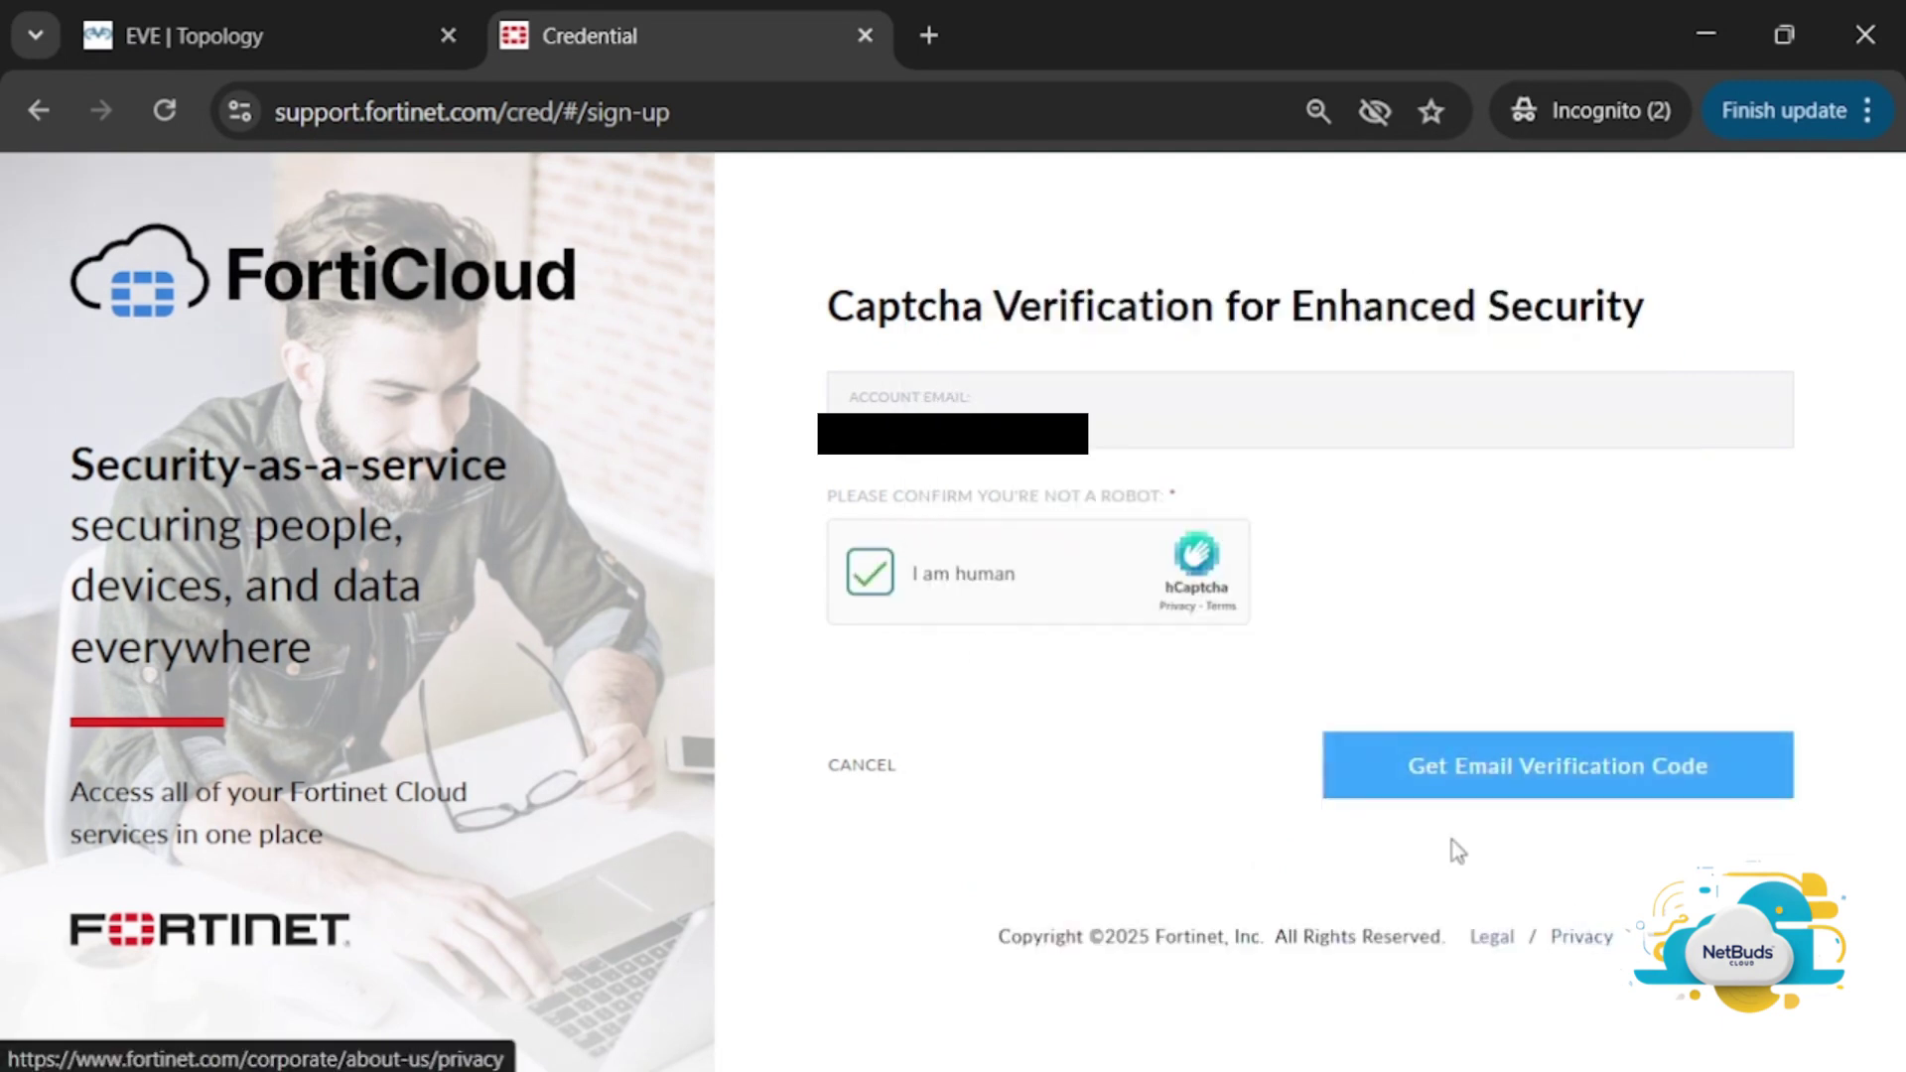
{"action": "left_click", "coordinate": [1579, 783]}
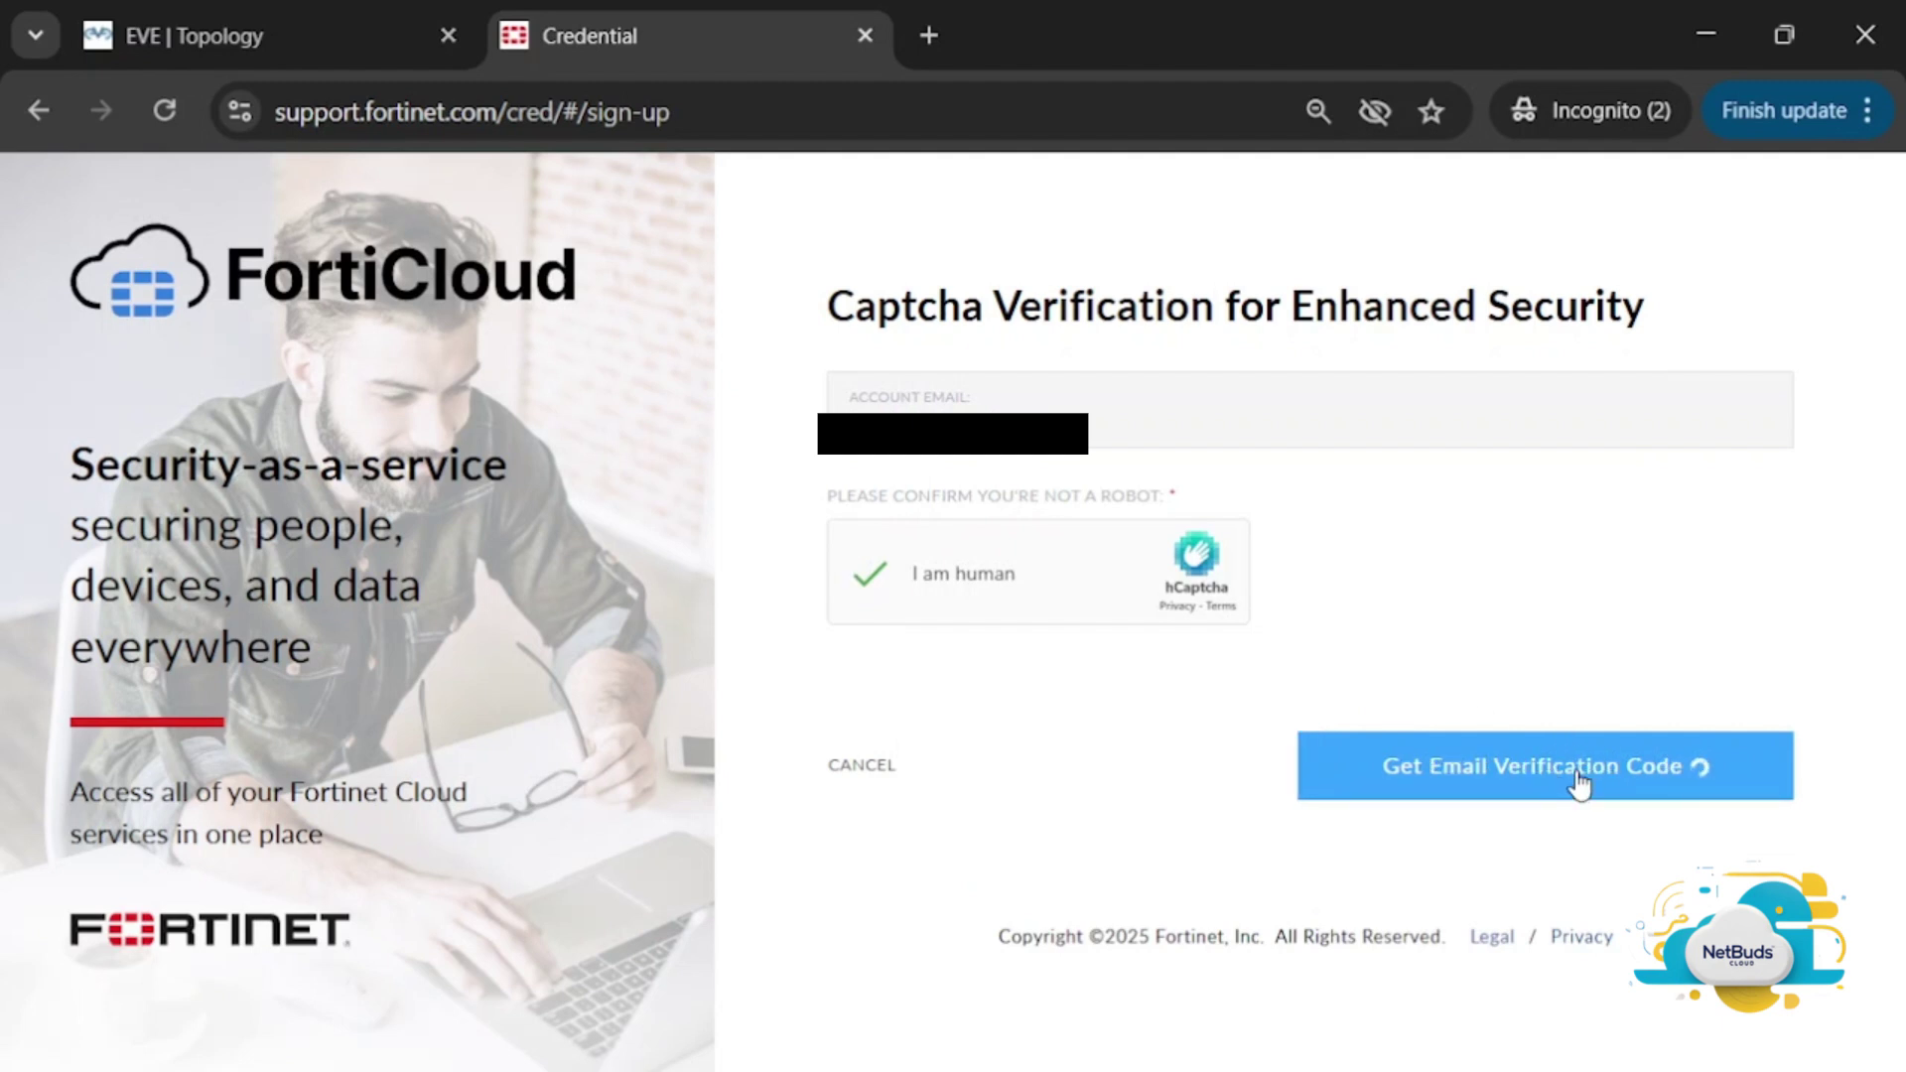
{"action": "left_click", "coordinate": [1029, 658]}
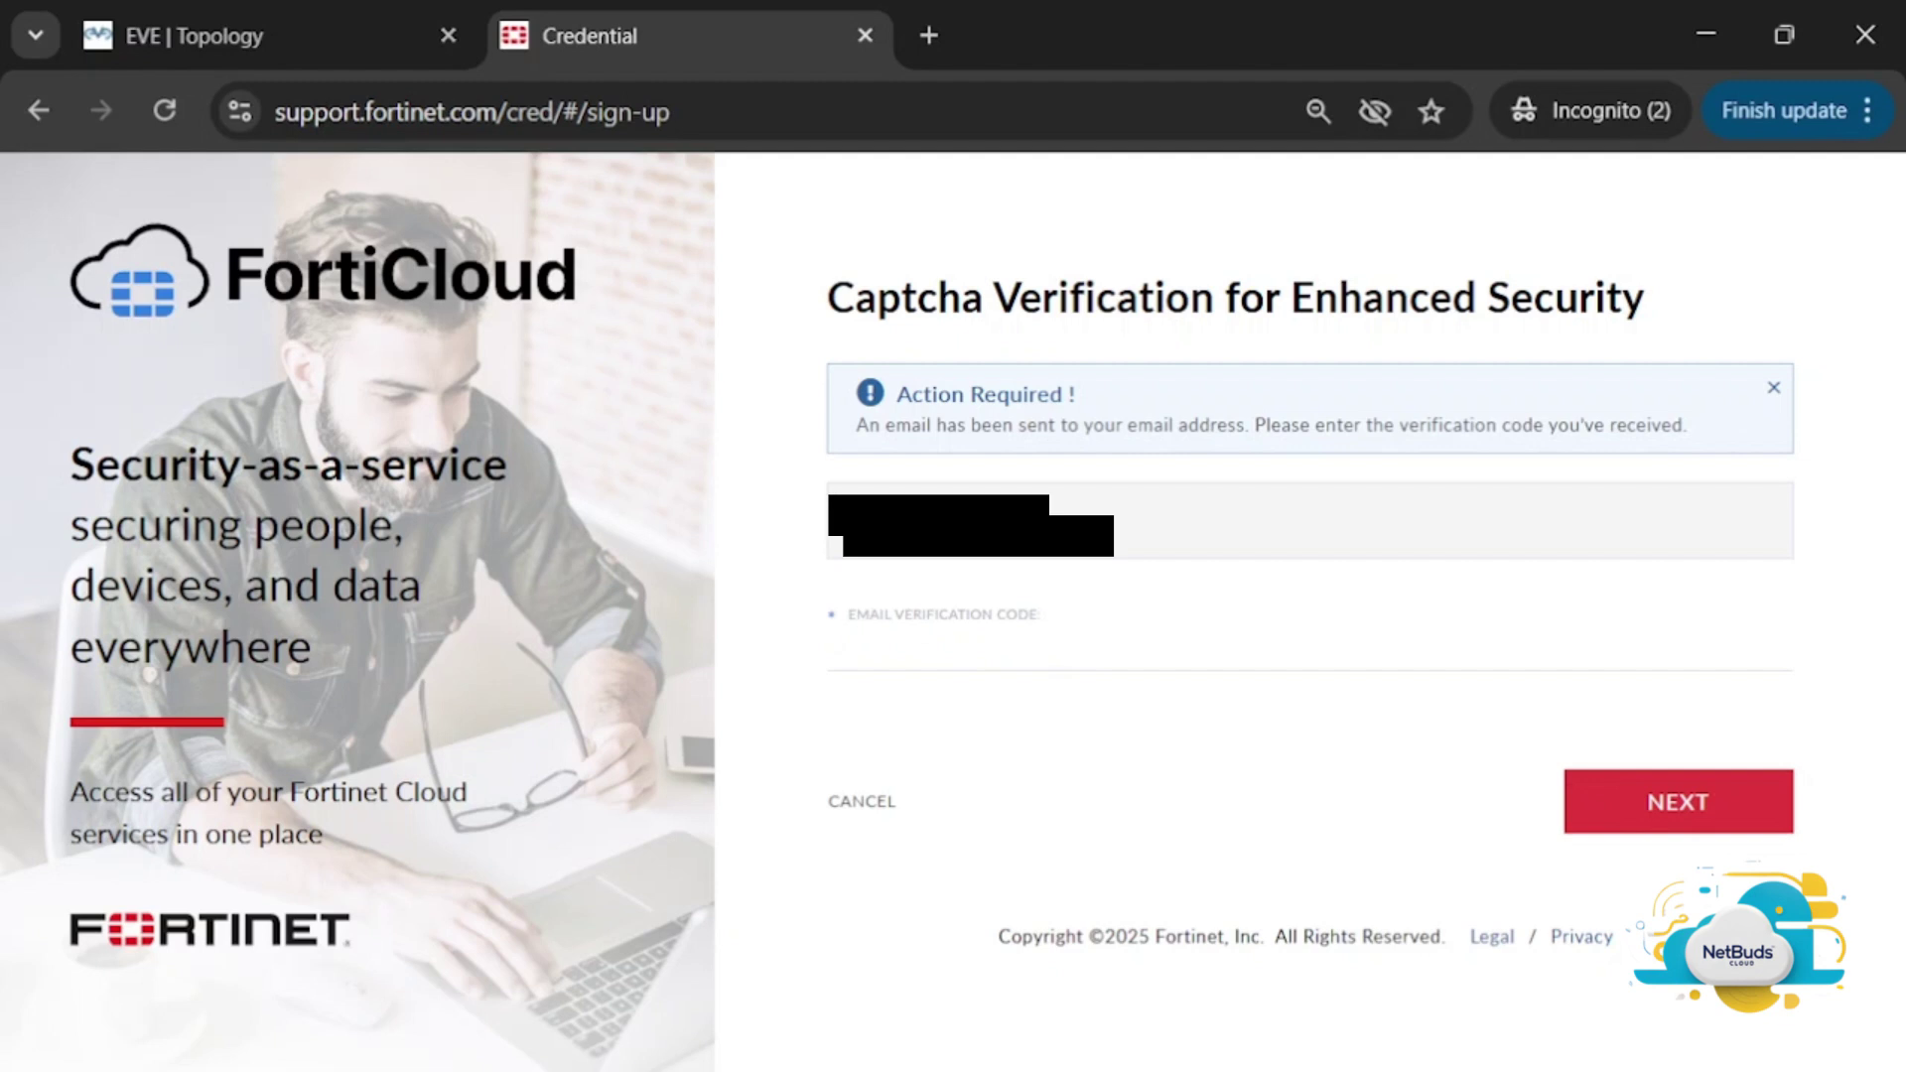
Step: Enter the emailed verification code and submit it
{"action": "key", "text": "alt+Tab"}
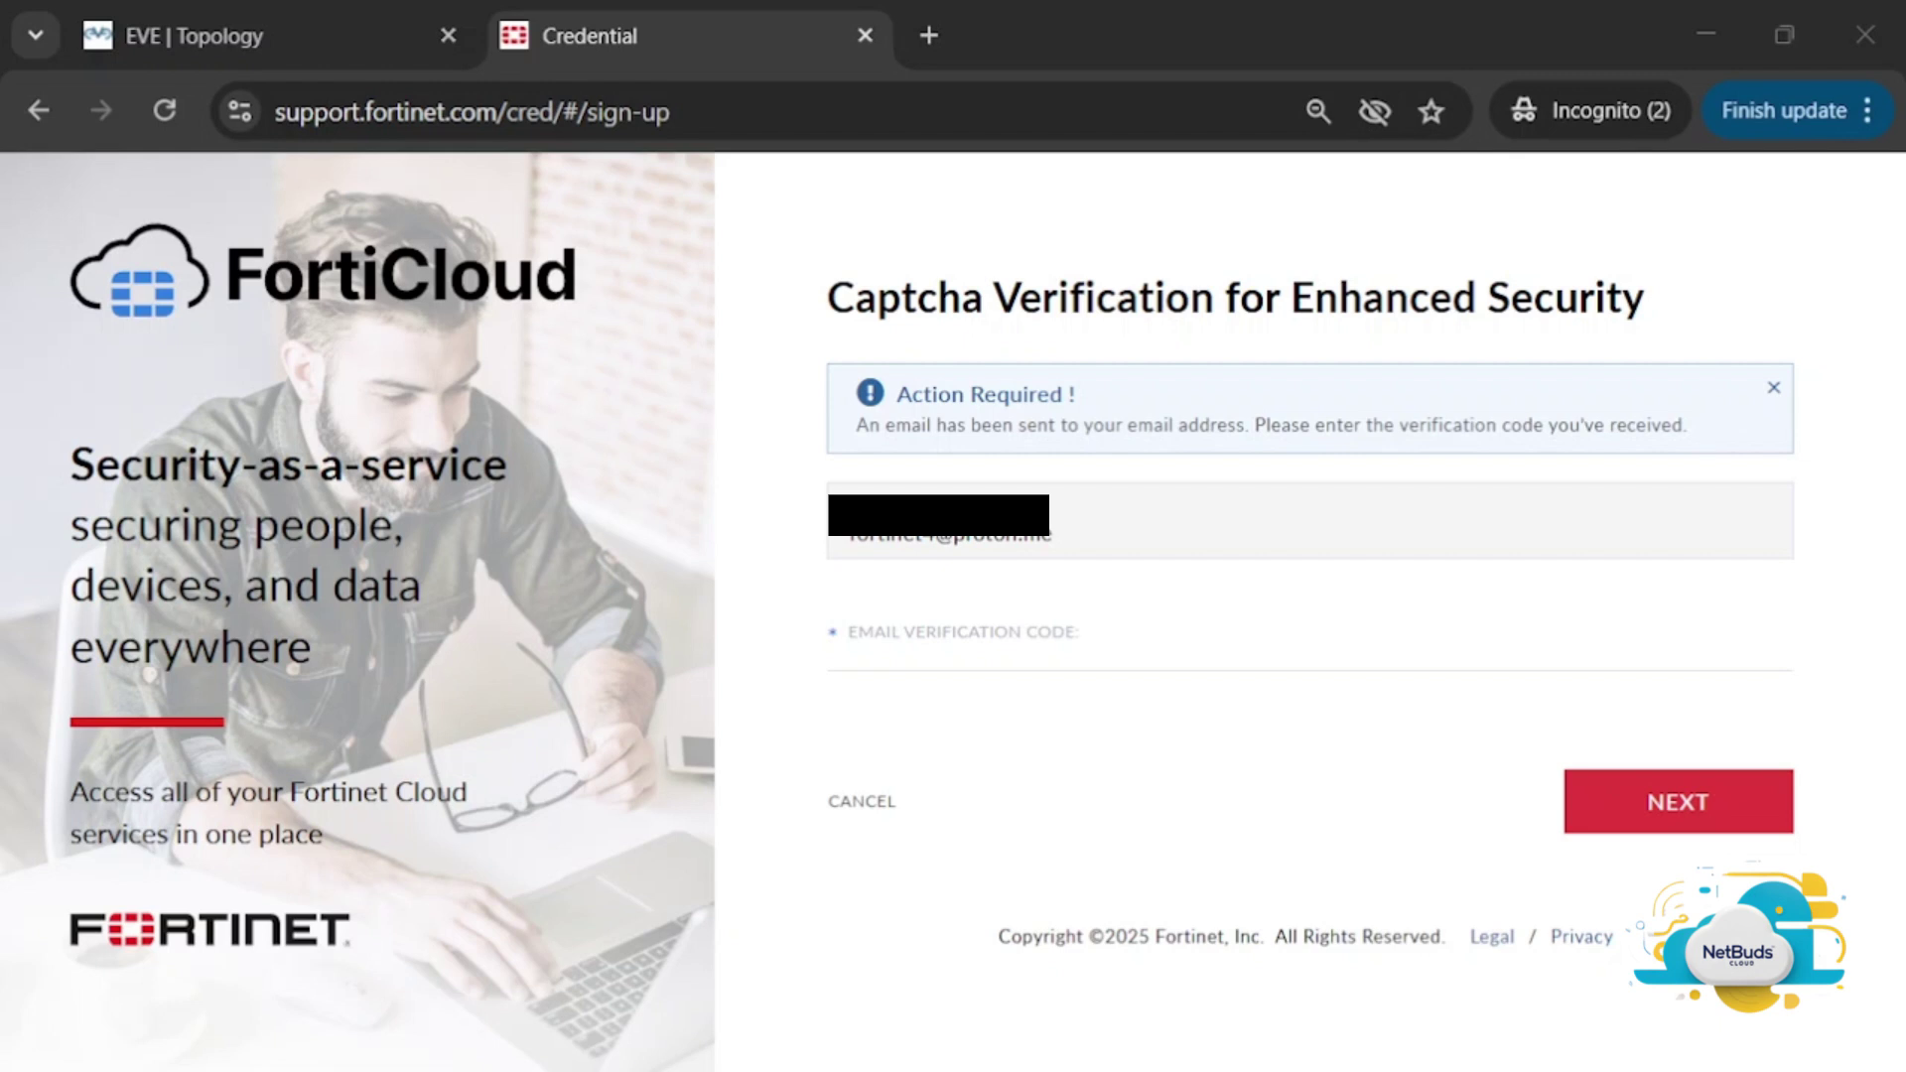
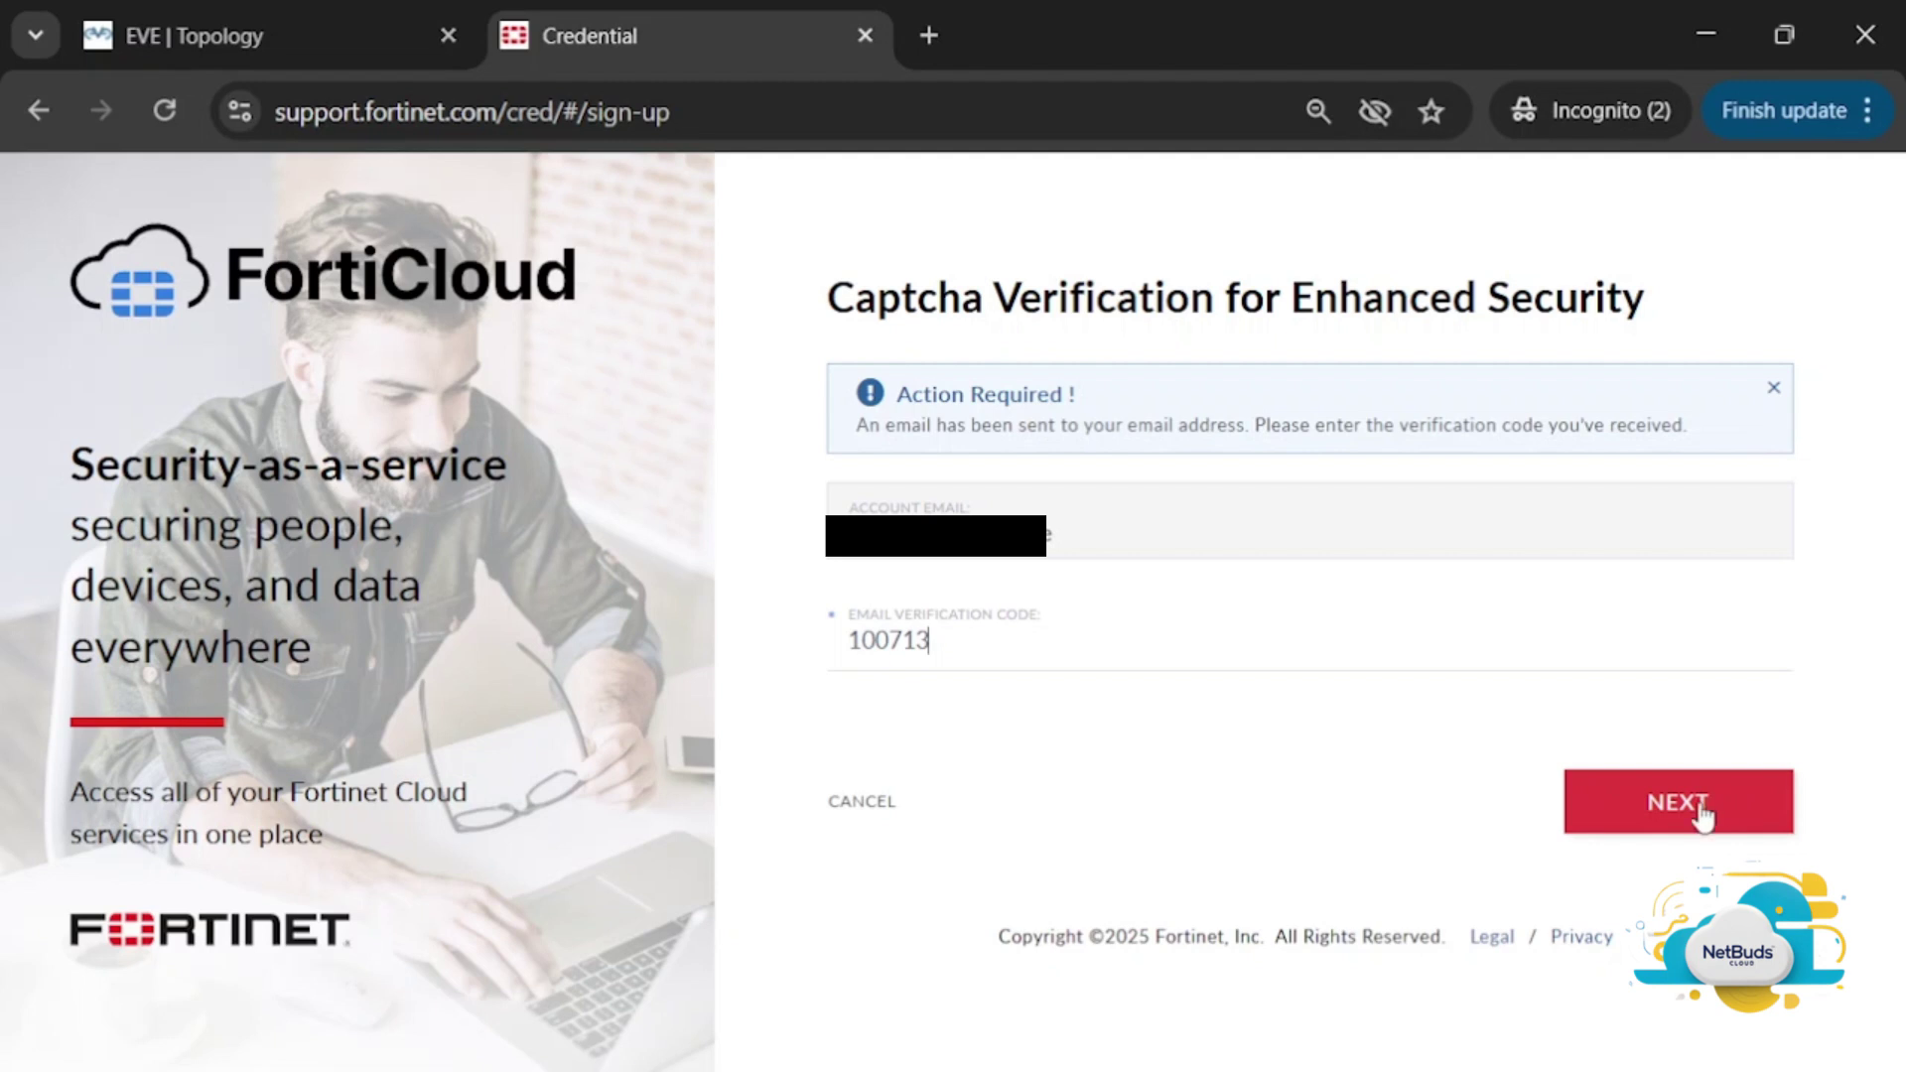
{"action": "left_click", "coordinate": [1693, 807]}
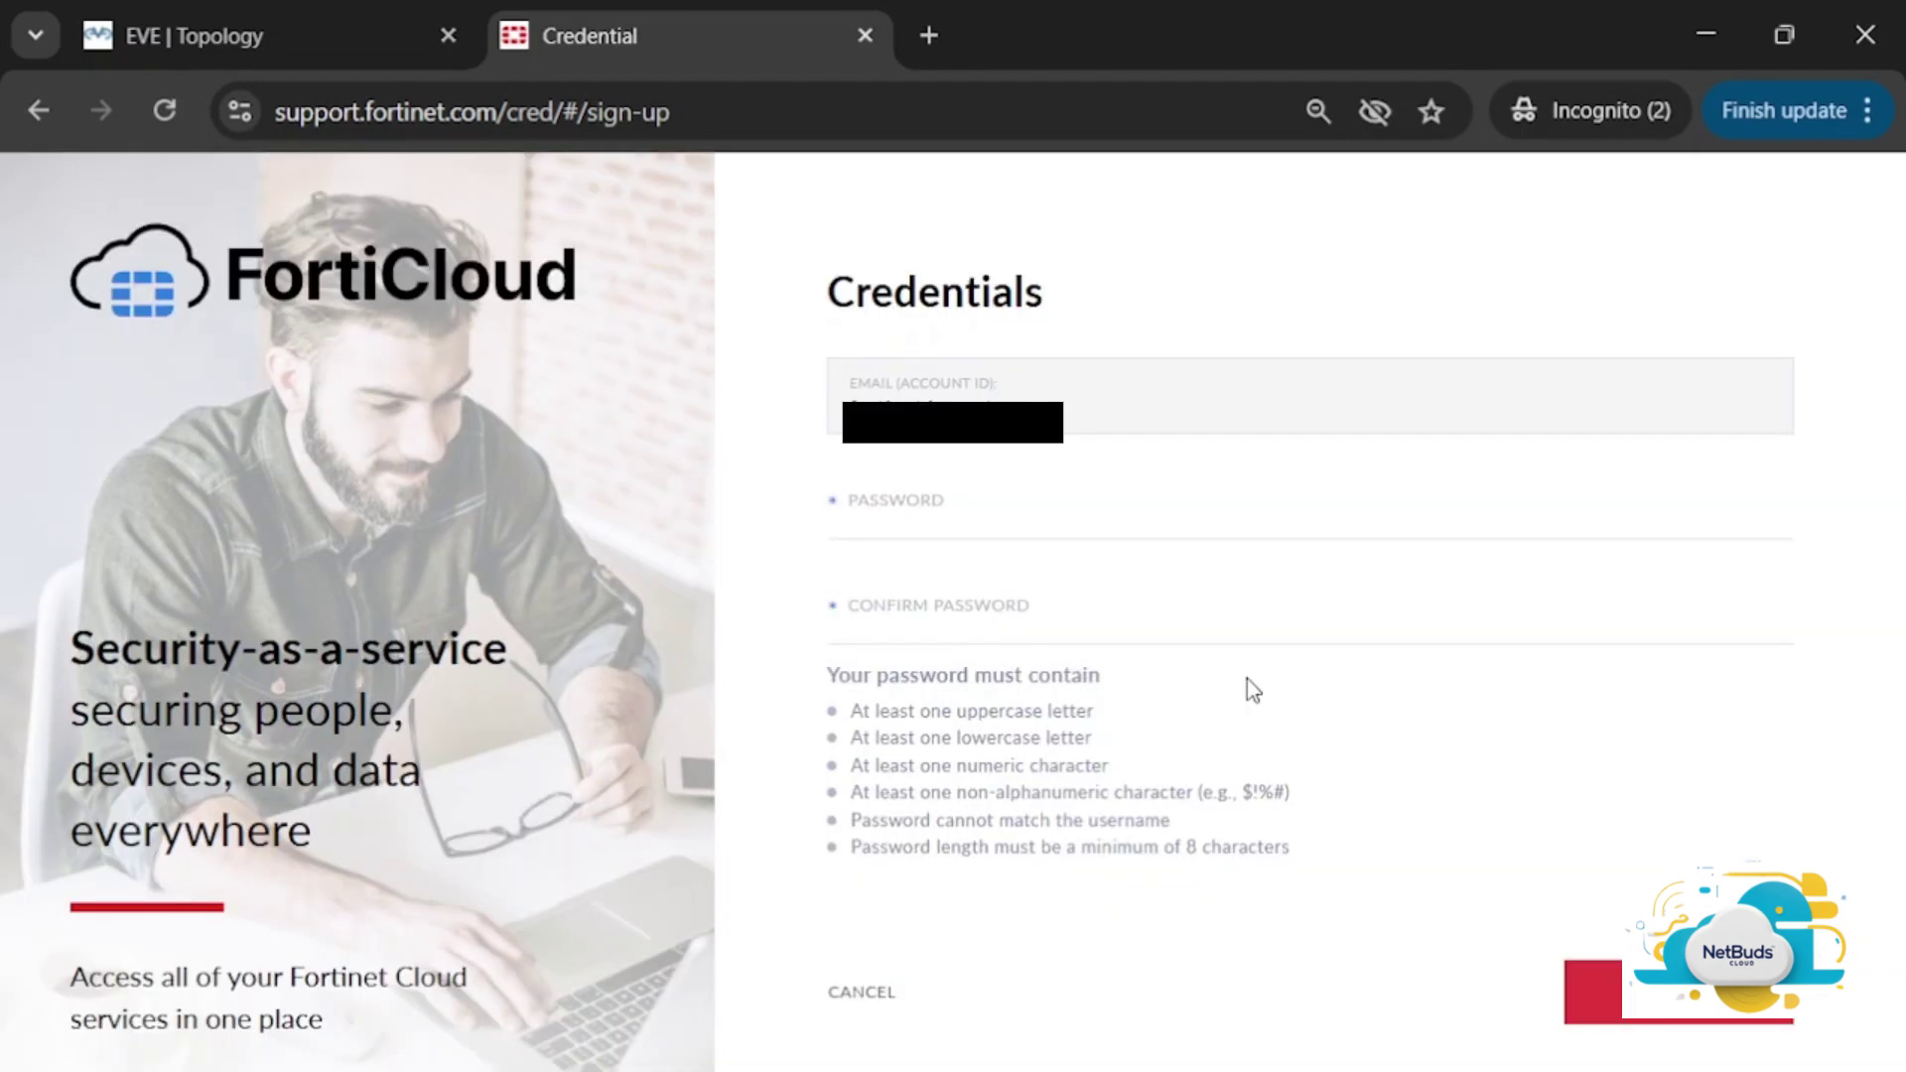
Step: Set the account password, confirm it with a matching entry, and submit the credentials
{"action": "left_click", "coordinate": [1095, 497]}
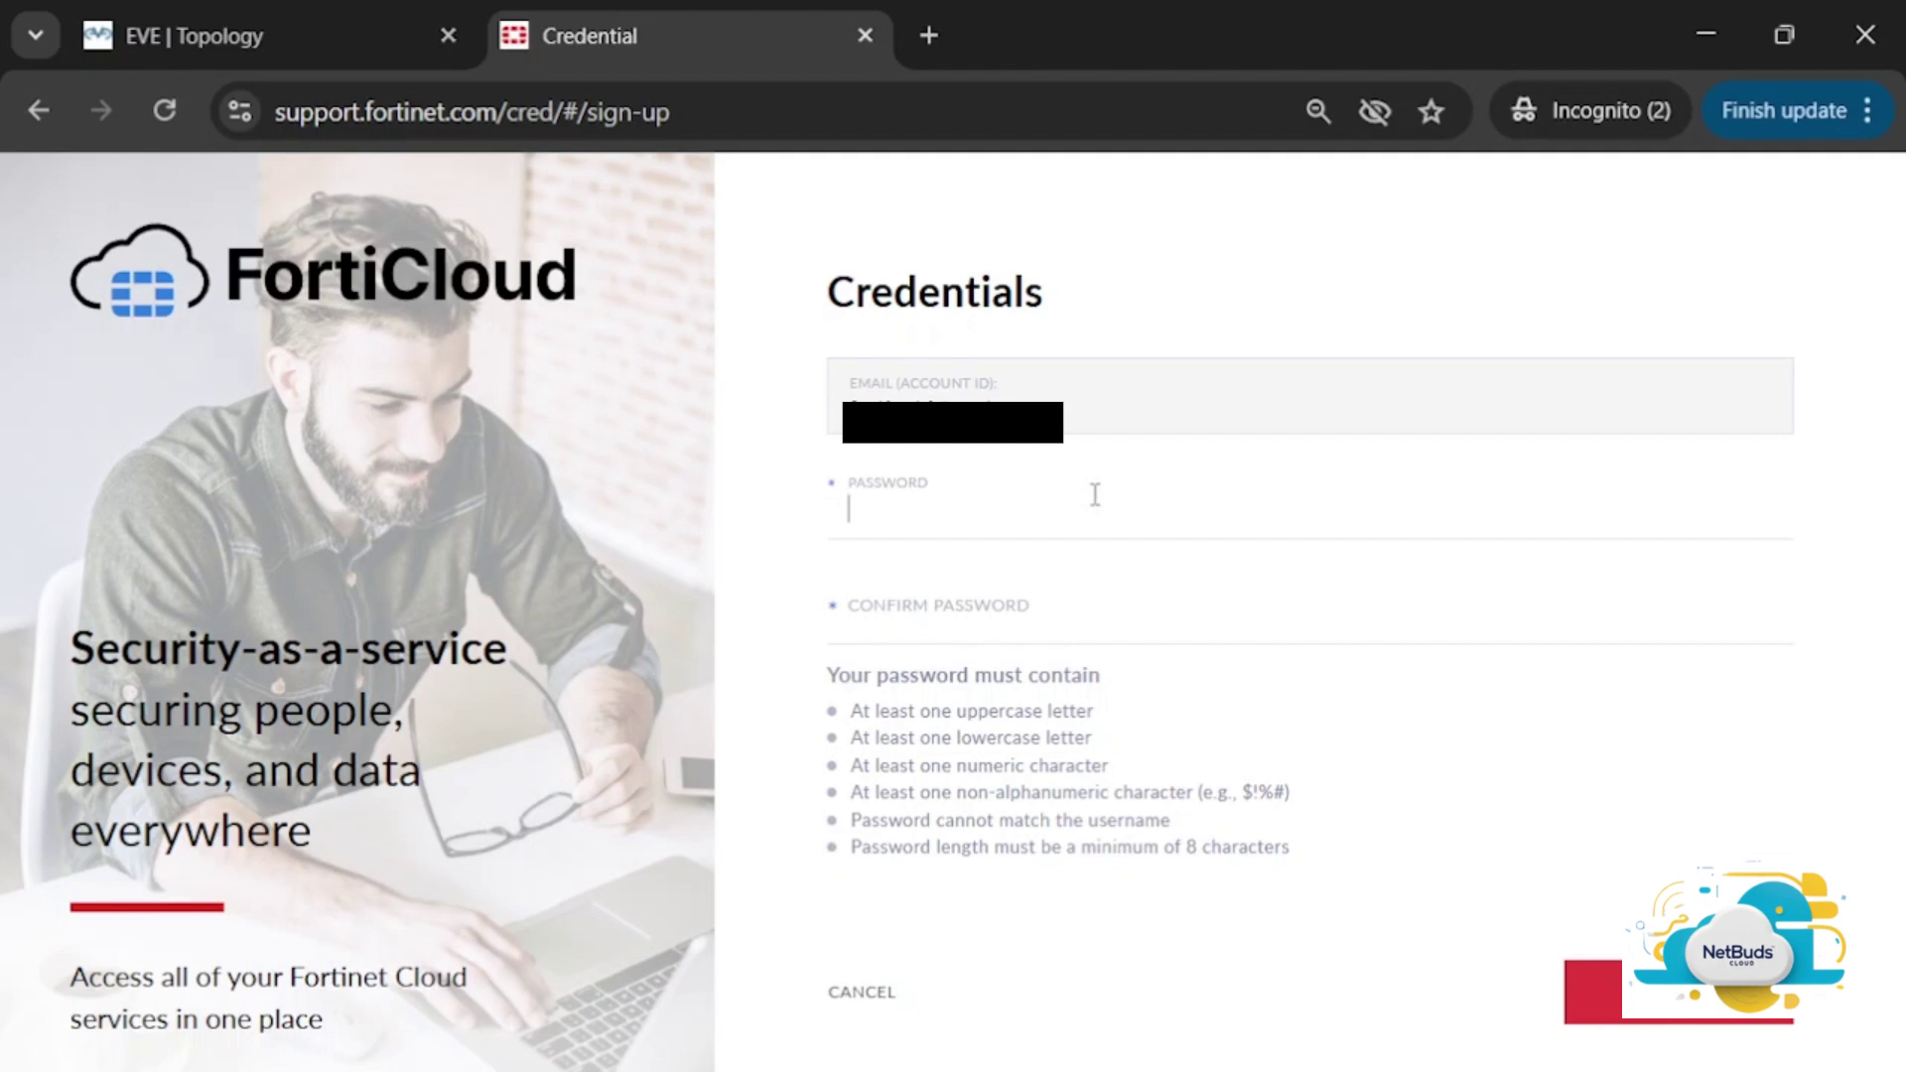
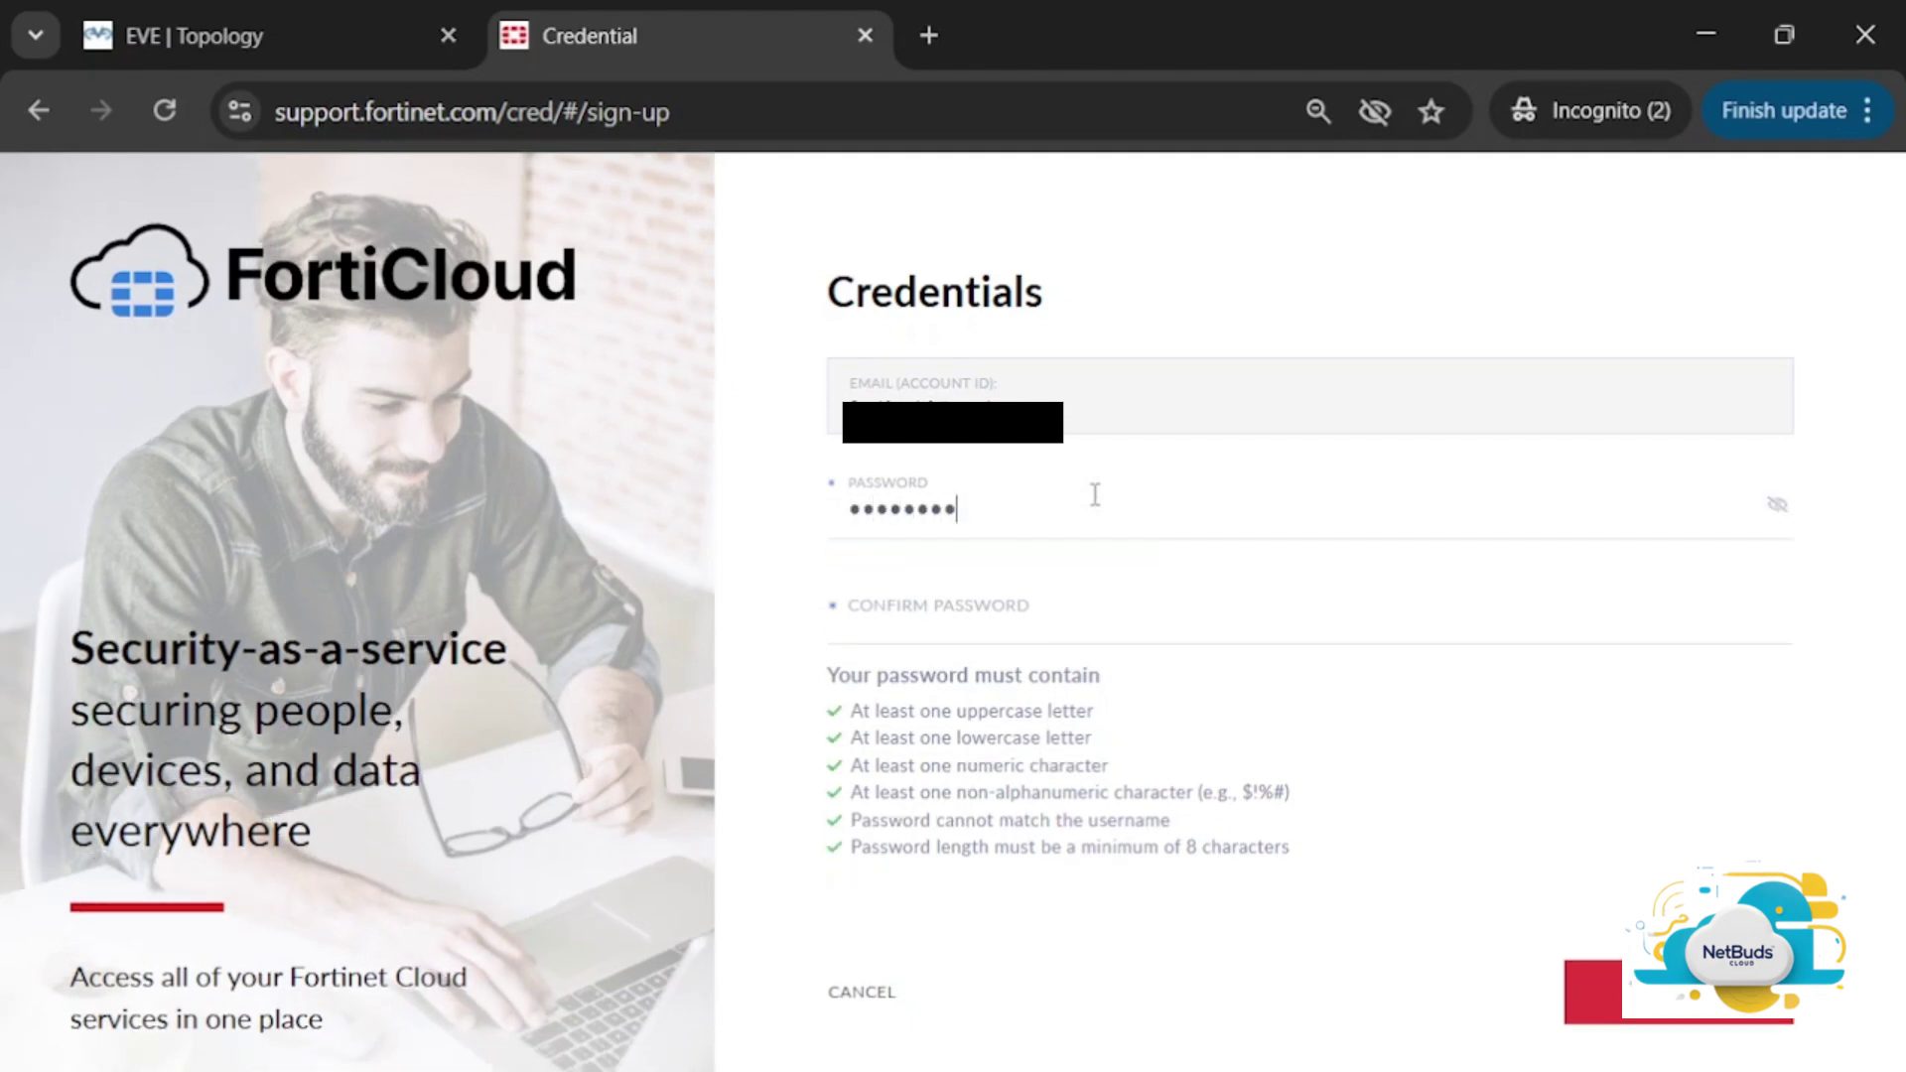
{"action": "key", "text": "Tab"}
{"action": "type", "text": "Admi"}
{"action": "key", "text": "BackSpace"}
{"action": "key", "text": "BackSpace"}
{"action": "key", "text": "BackSpace"}
{"action": "key", "text": "BackSpace"}
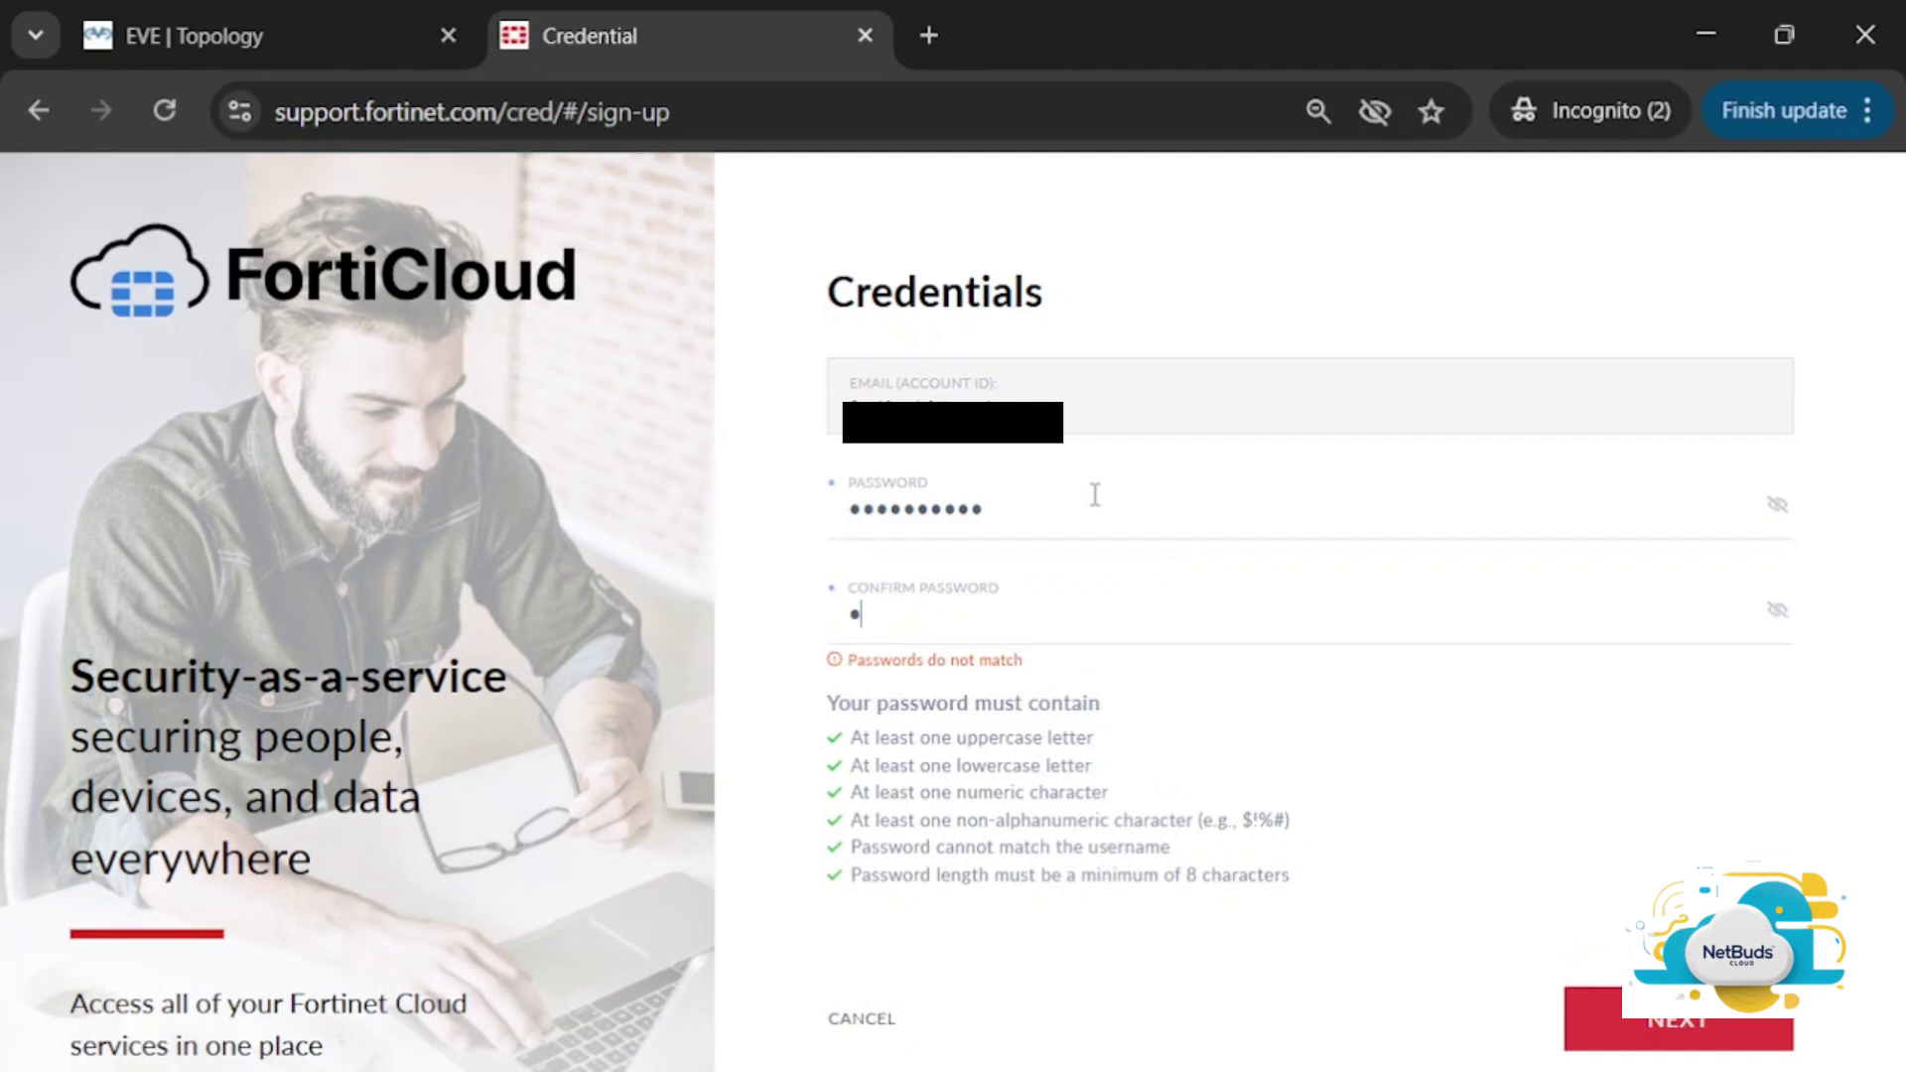
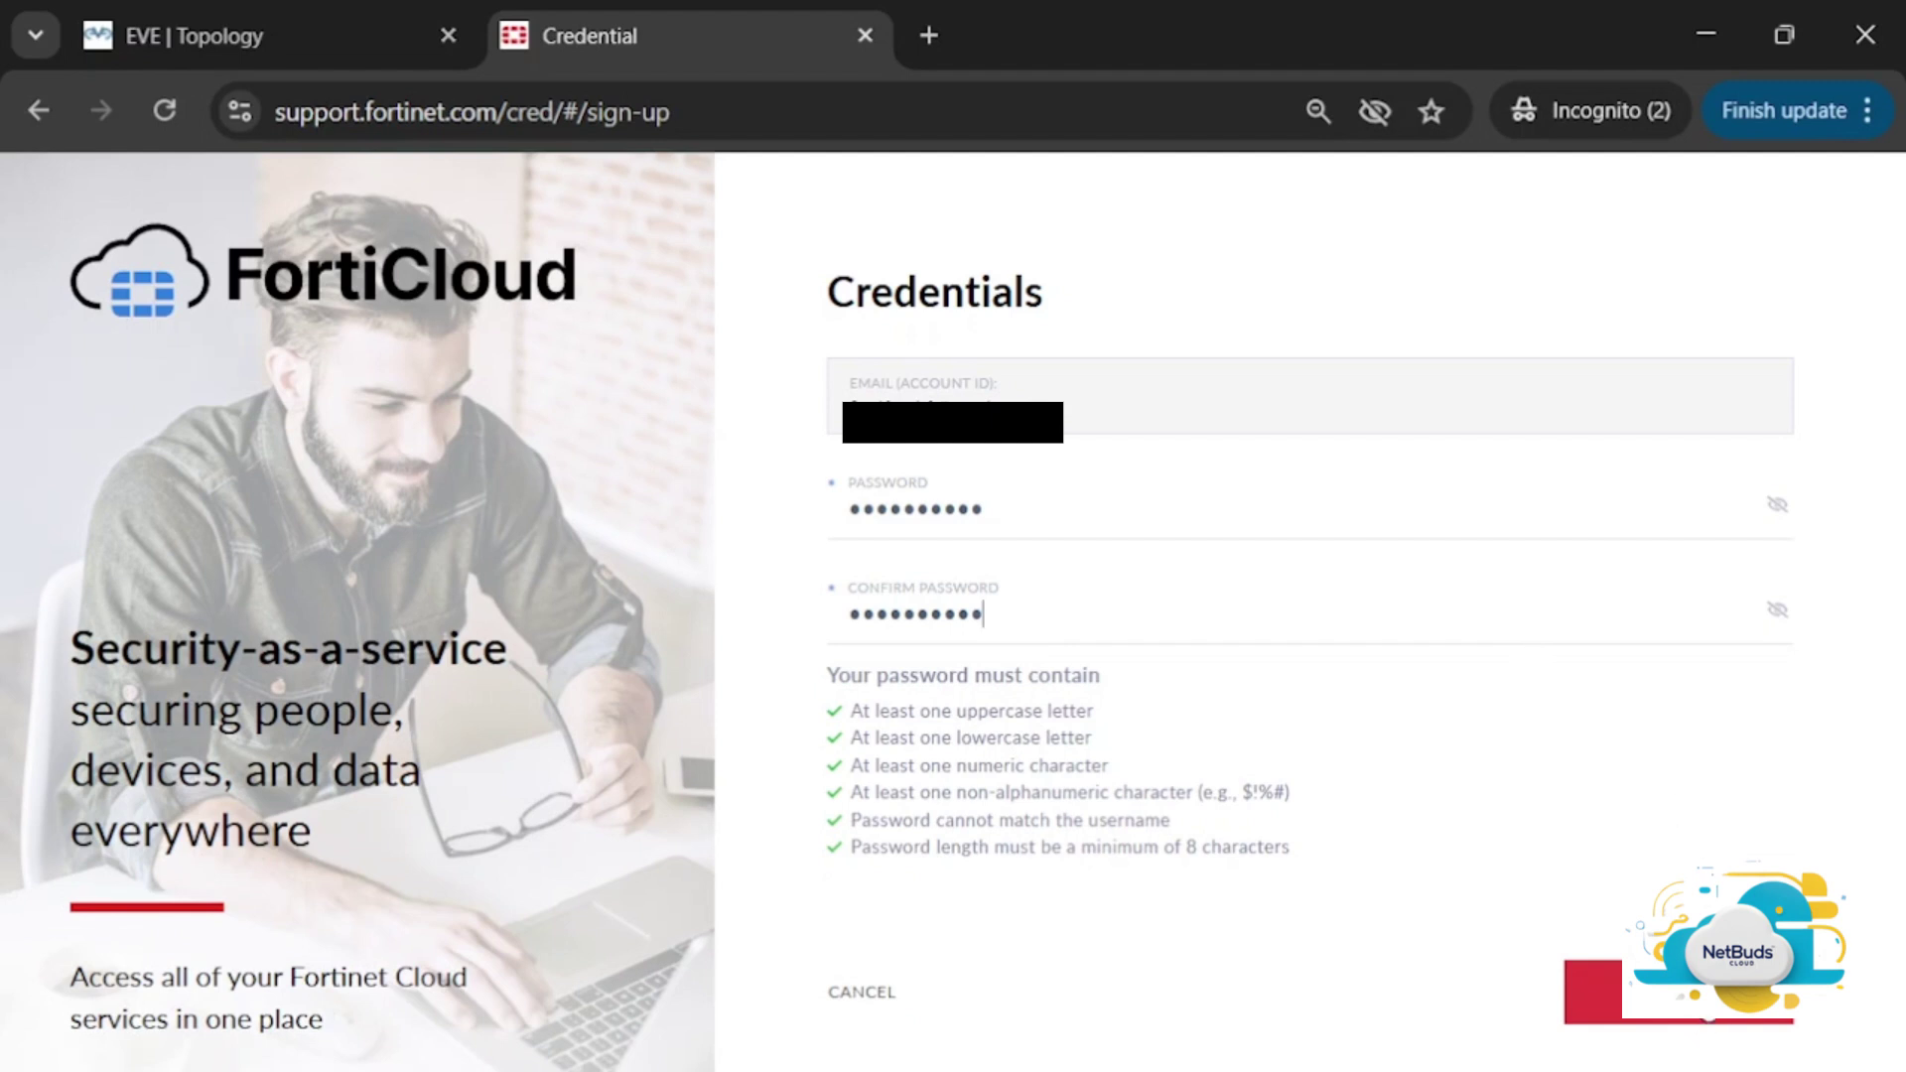
{"action": "left_click", "coordinate": [1688, 1005]}
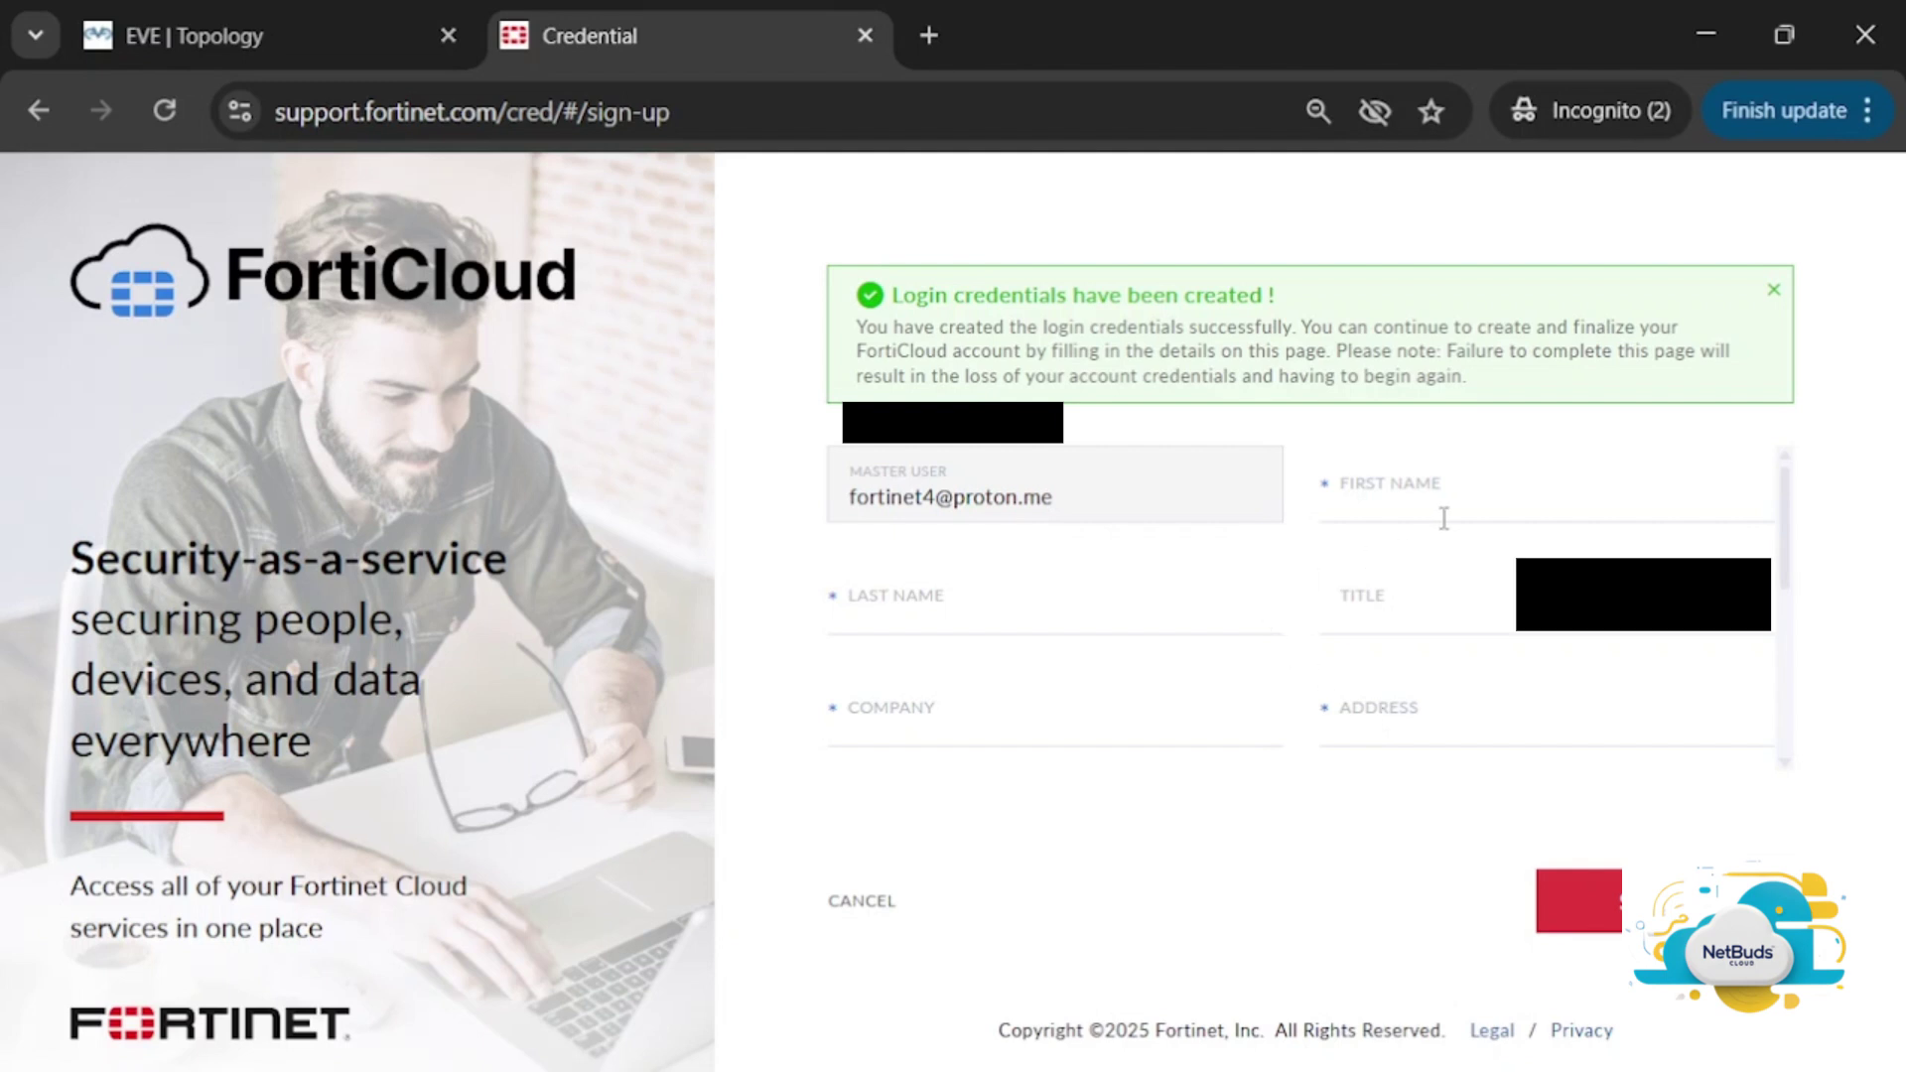
Step: Enter the contact's first and last name, title Mr., and company ABC
{"action": "left_click", "coordinate": [1445, 517]}
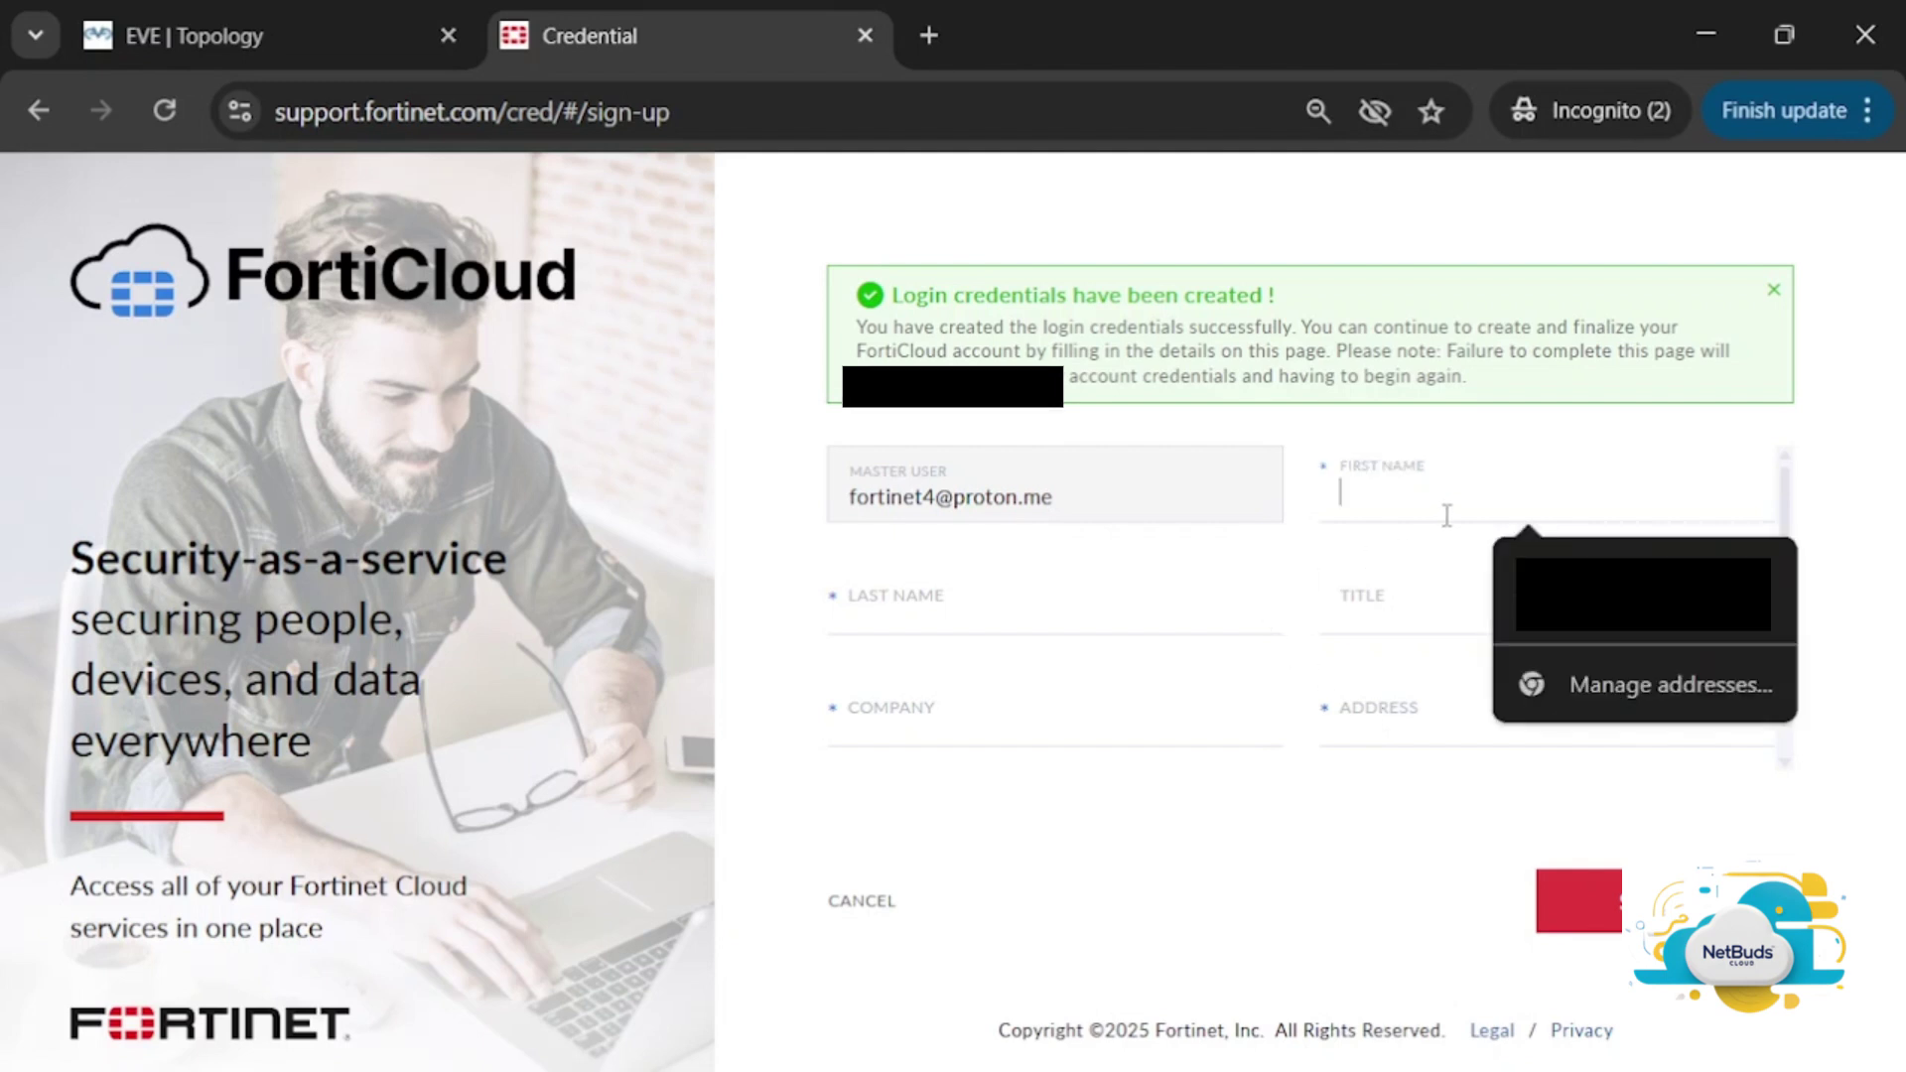
{"action": "type", "text": "rti"}
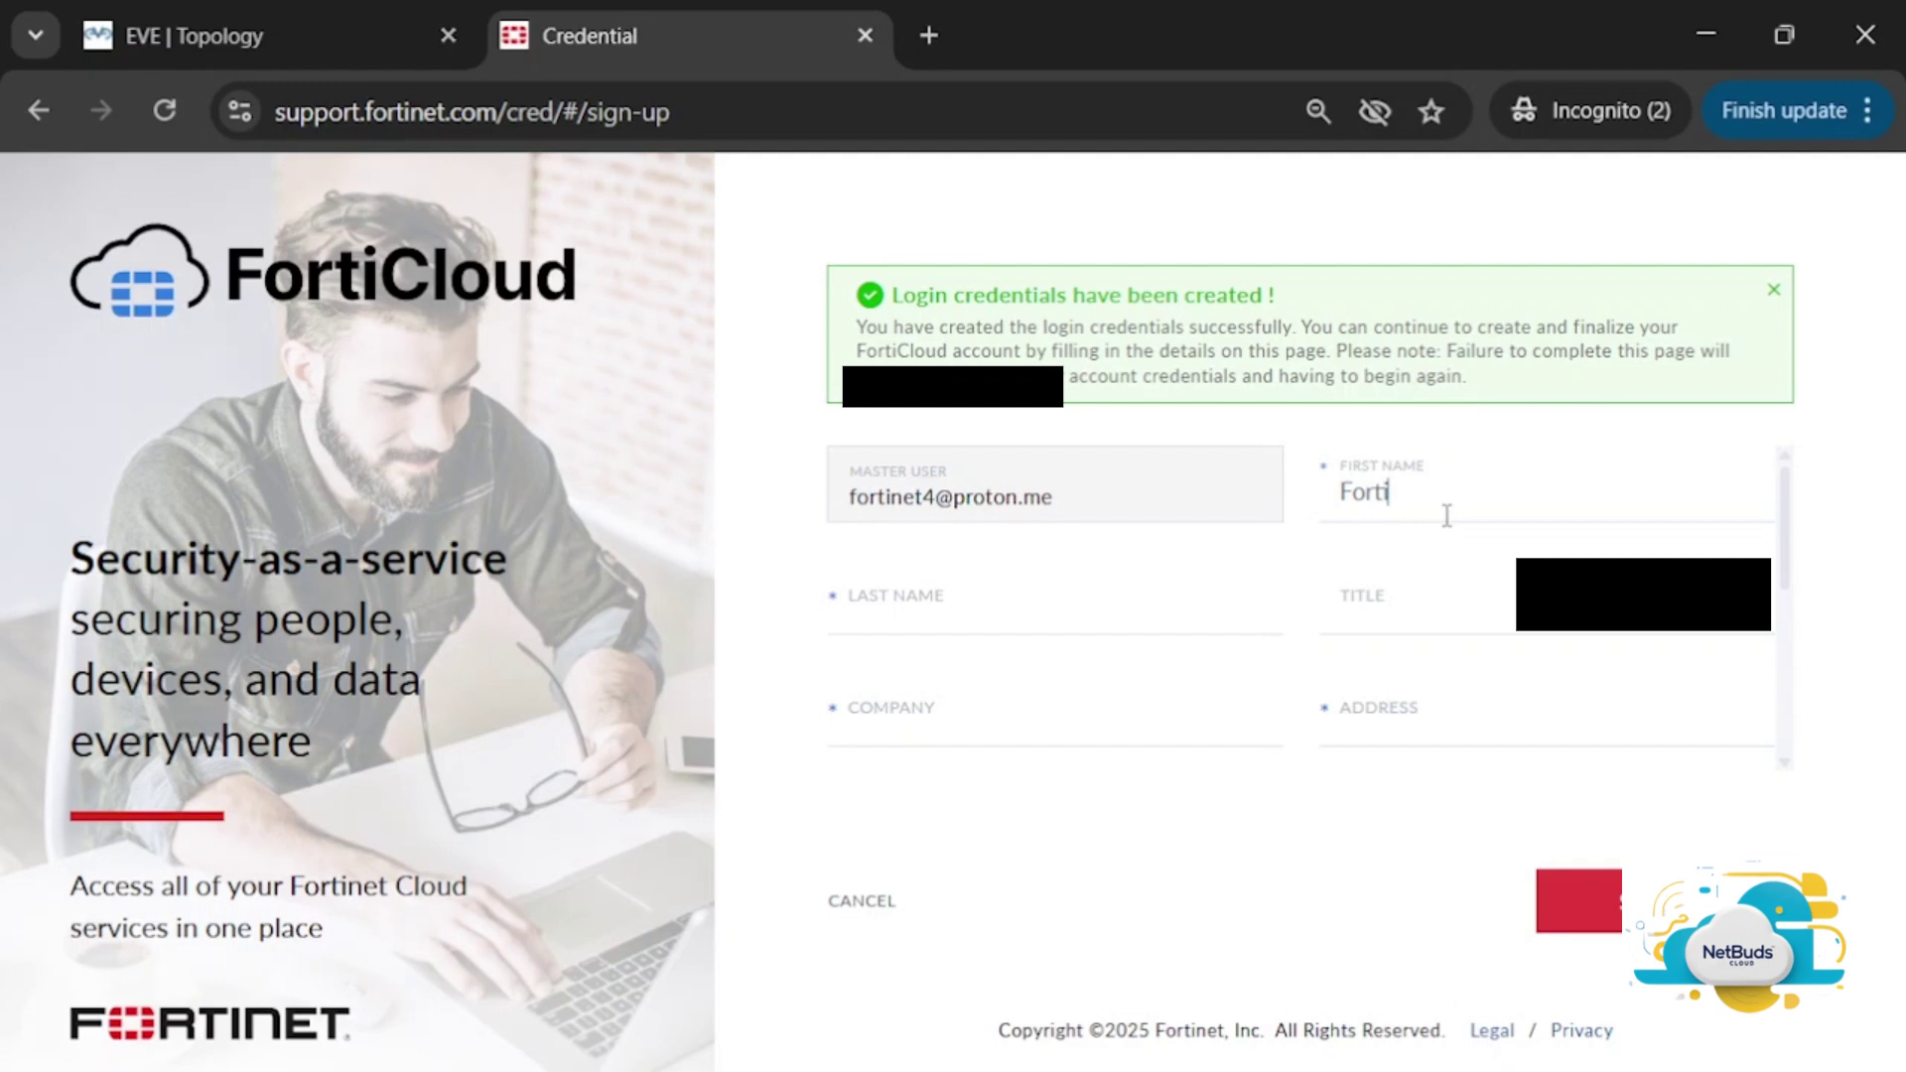
{"action": "key", "text": "Tab"}
{"action": "type", "text": "Net"}
{"action": "key", "text": "Tab"}
{"action": "type", "text": "Mr."}
{"action": "key", "text": "Tab"}
{"action": "type", "text": "ABC"}
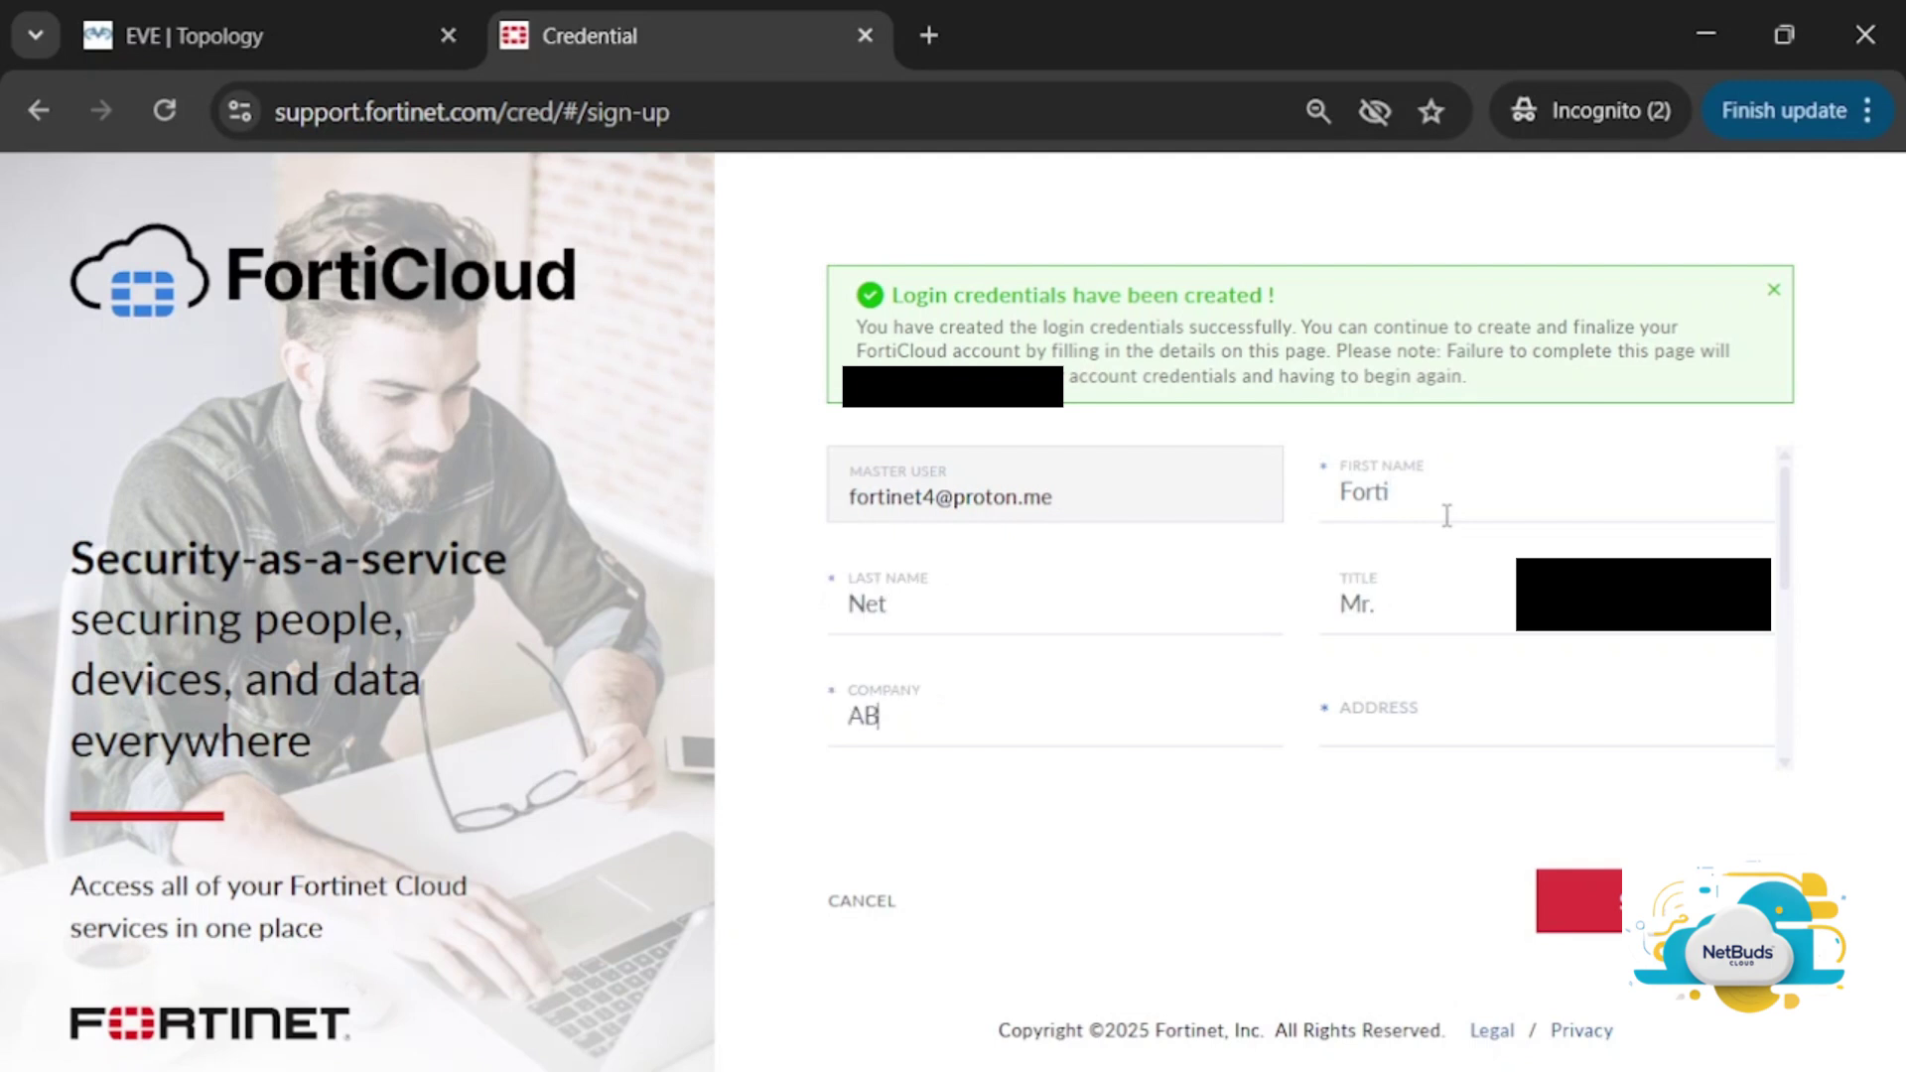
Step: Fill in the street address and select INDIA as the country
{"action": "key", "text": "Tab"}
{"action": "type", "text": "Delhi"}
{"action": "key", "text": "Tab"}
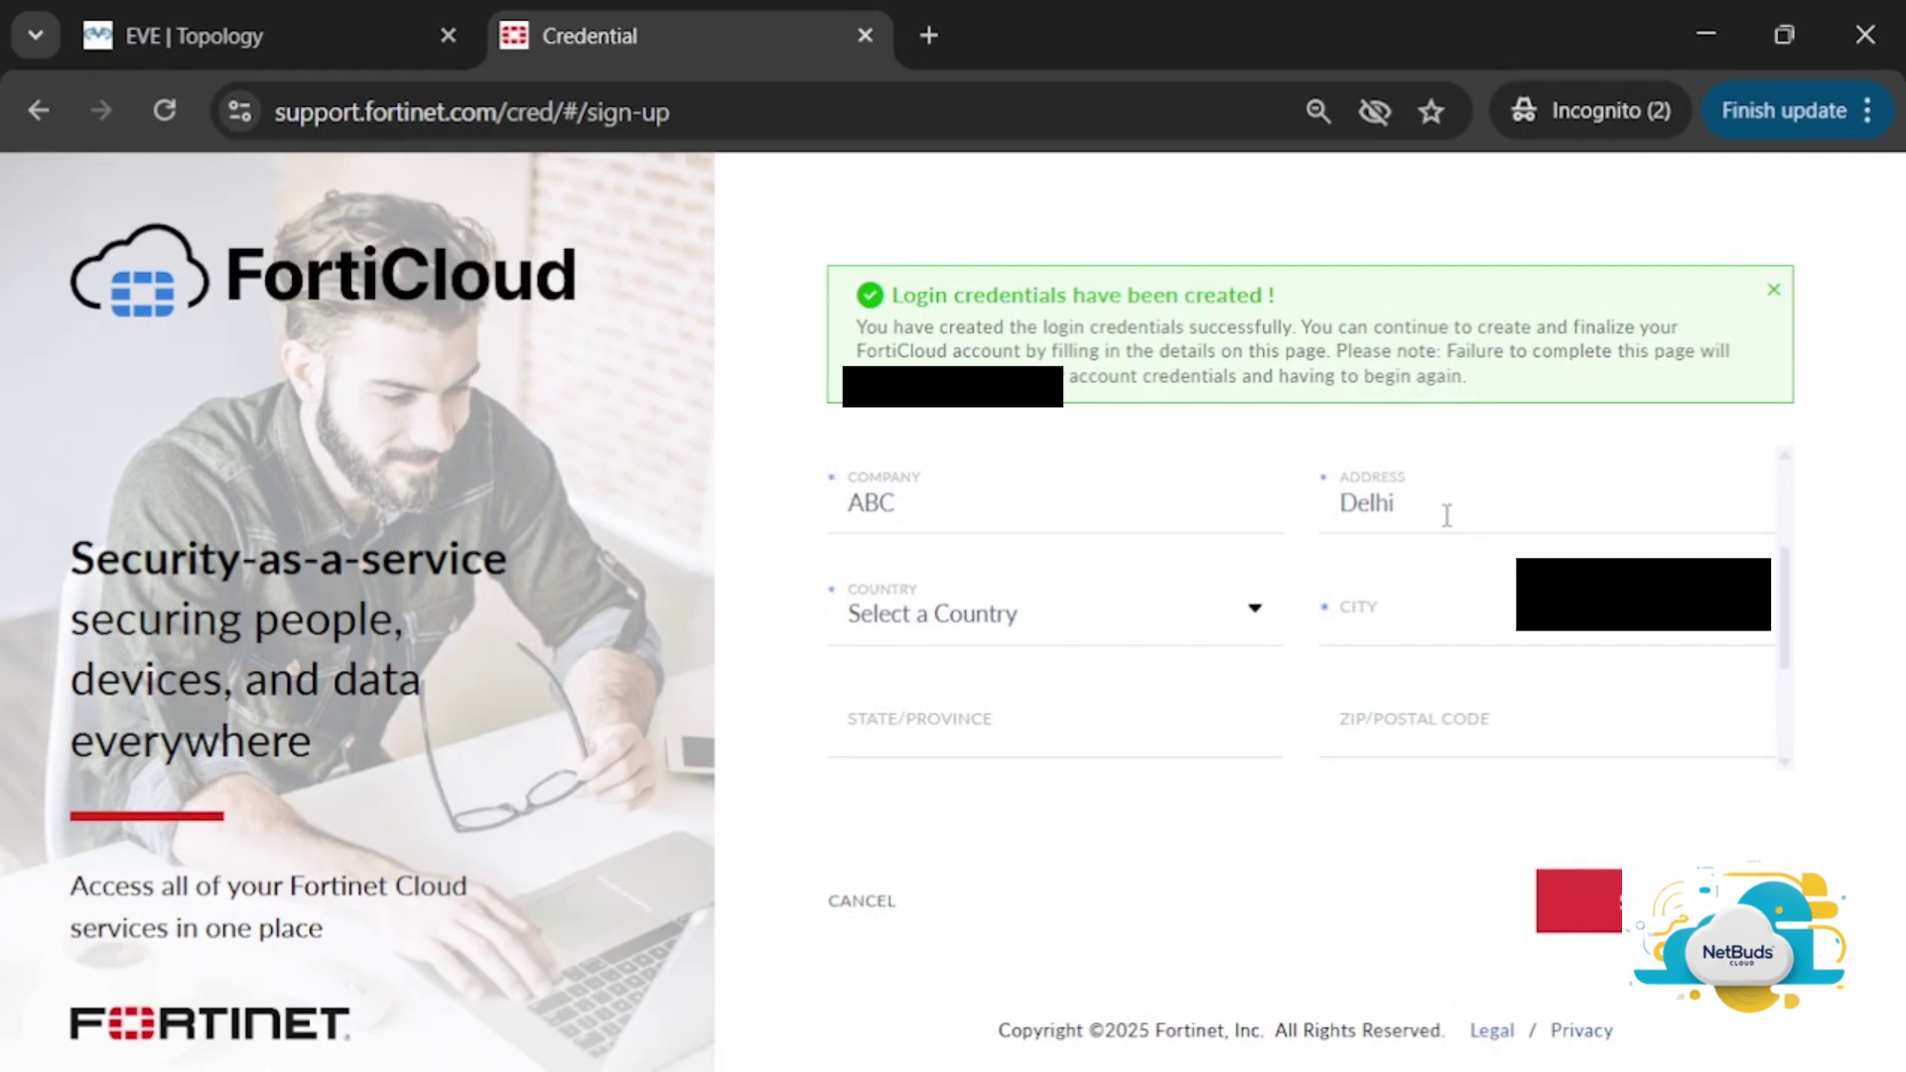
{"action": "left_click", "coordinate": [1193, 642]}
{"action": "type", "text": "india"}
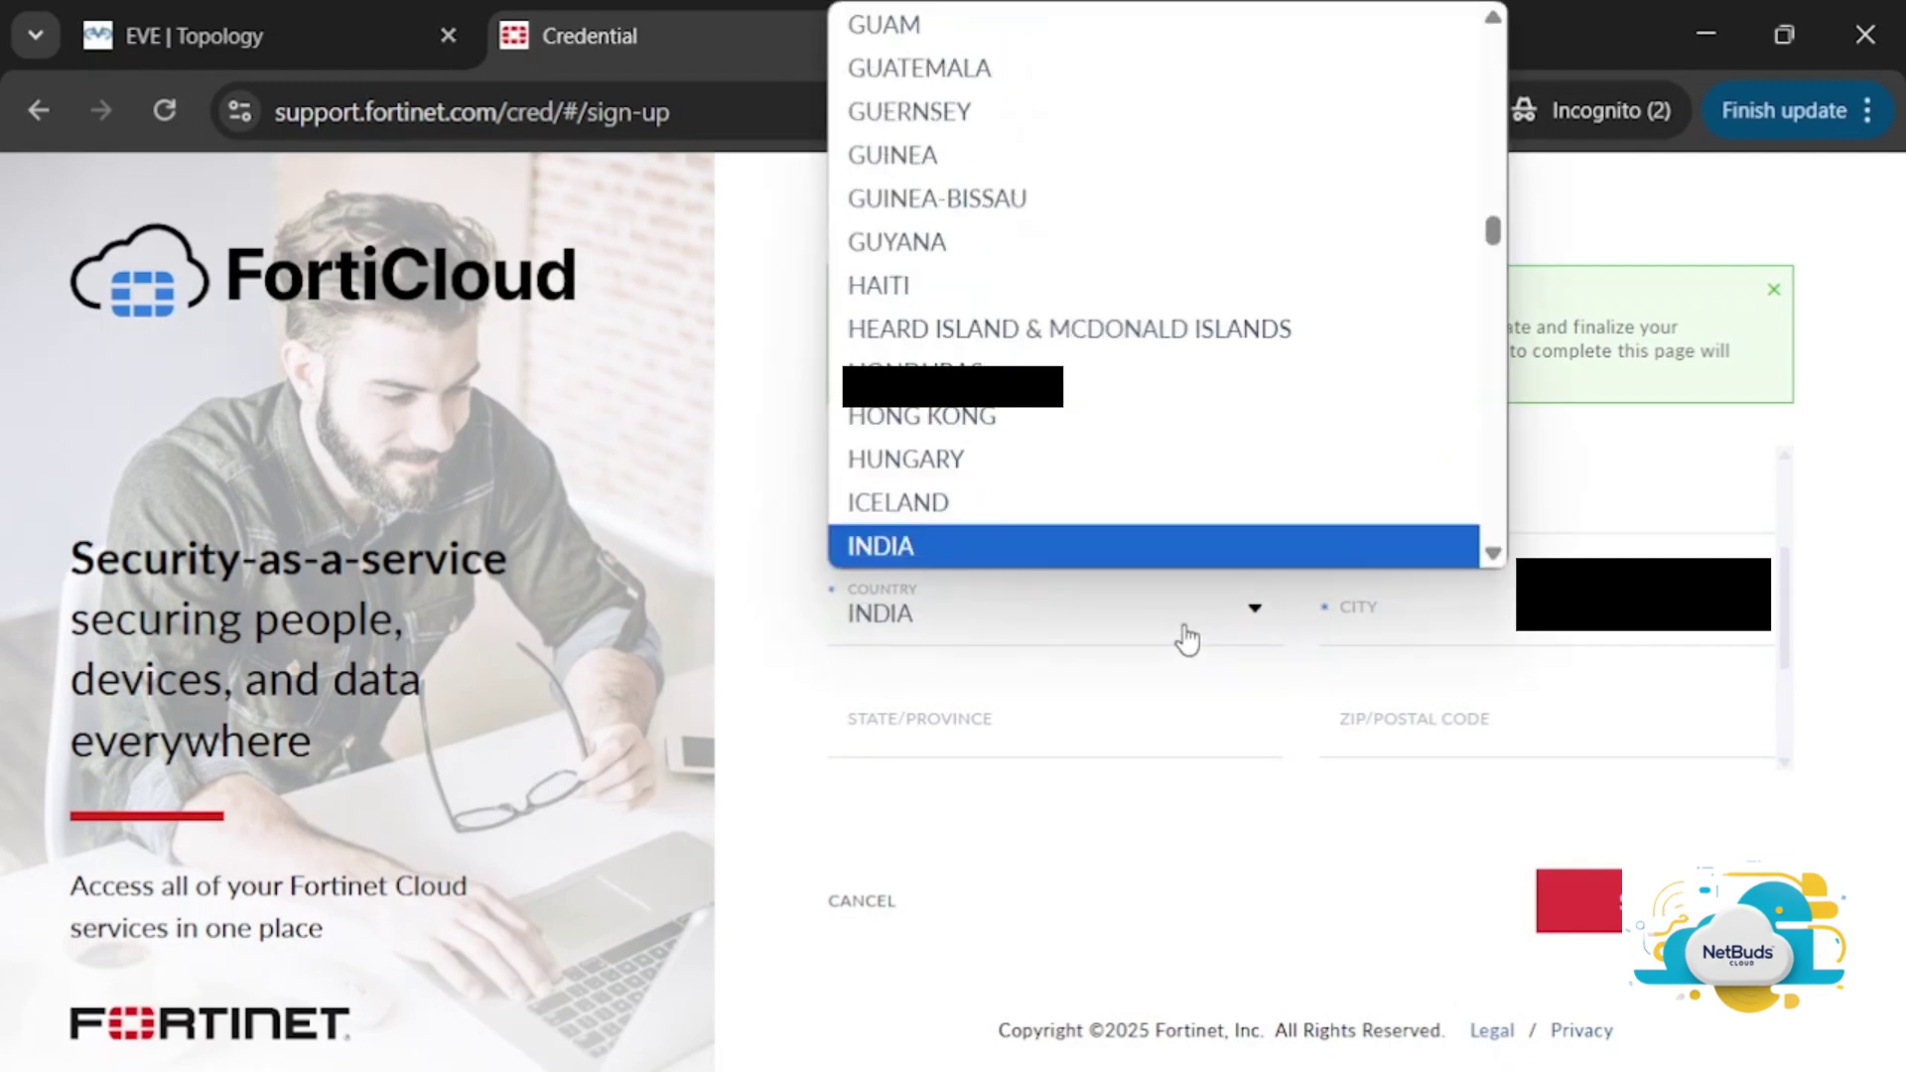
{"action": "key", "text": "Return"}
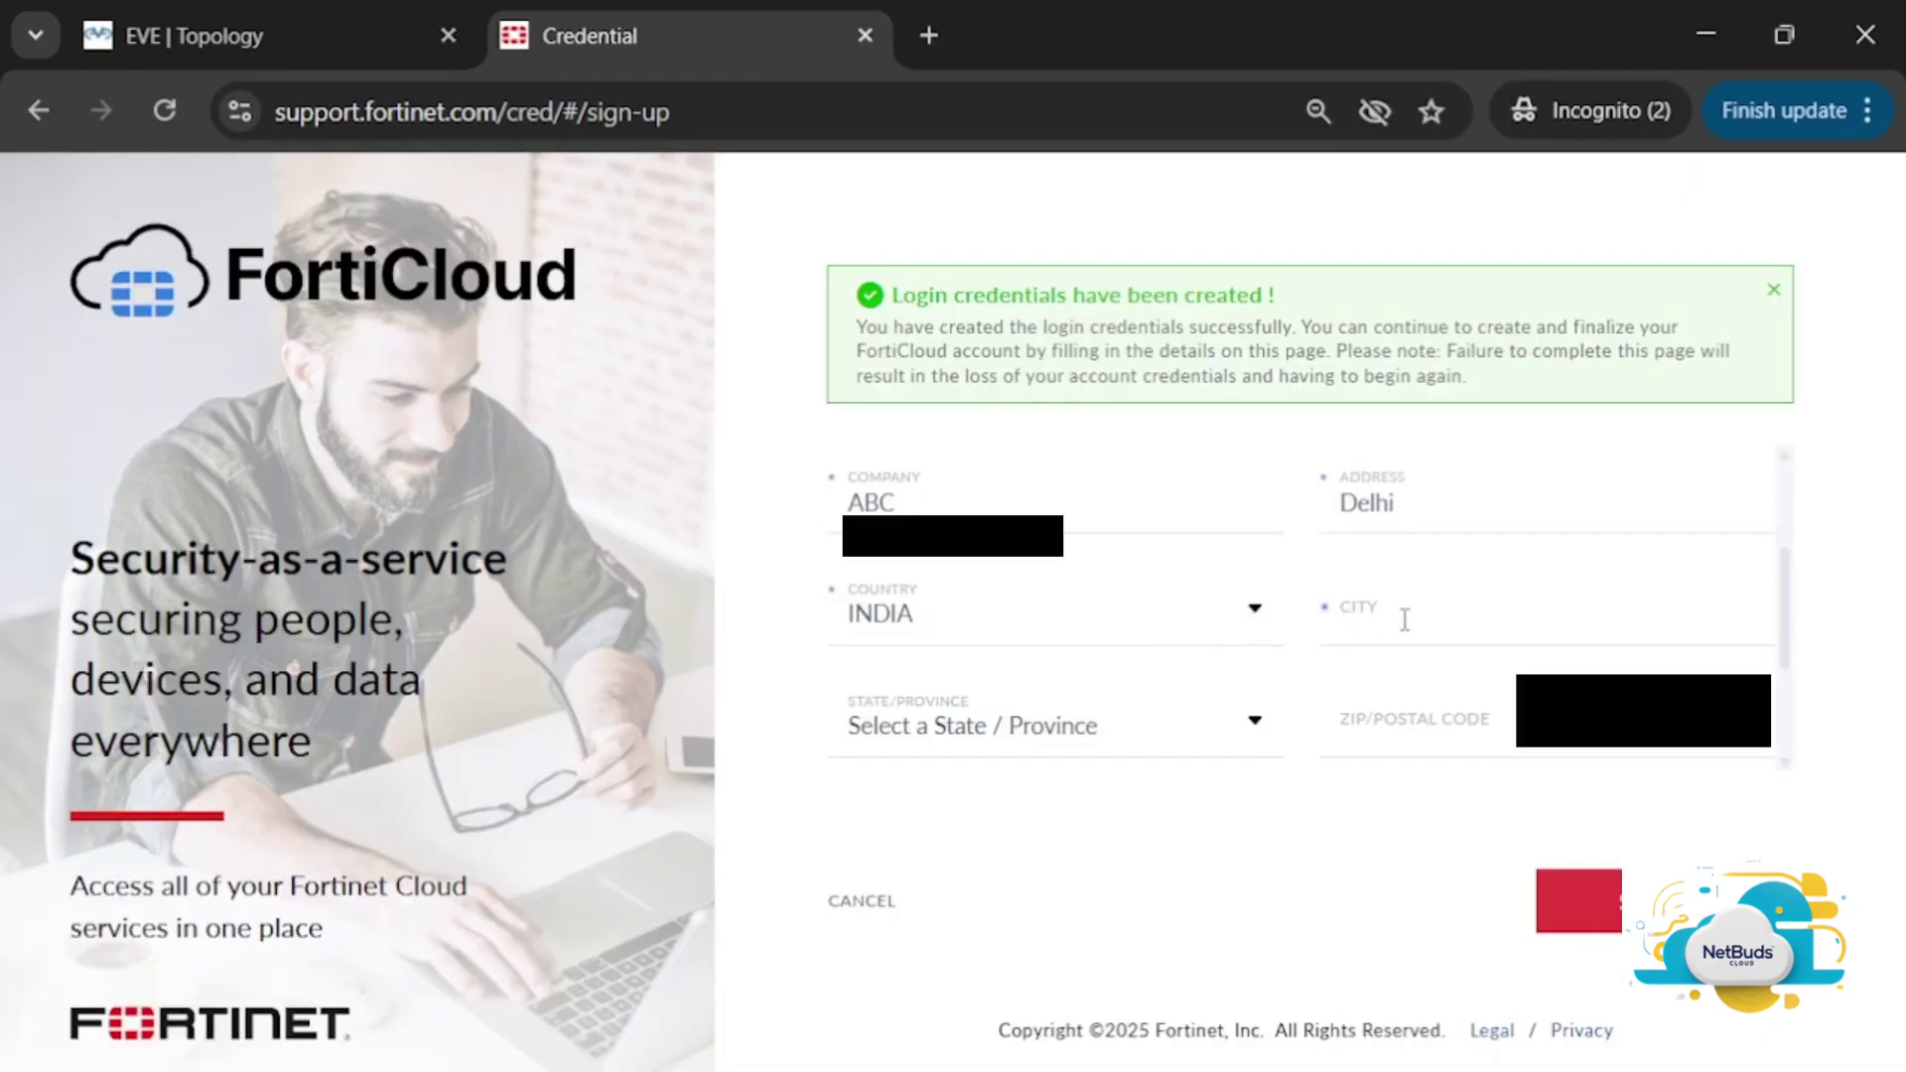
Step: Set city Delhi, state Delhi, and enter the postal code
{"action": "left_click", "coordinate": [1403, 618]}
{"action": "type", "text": "Dehi"}
{"action": "key", "text": "BackSpace"}
{"action": "key", "text": "BackSpace"}
{"action": "type", "text": "lhi"}
{"action": "left_click", "coordinate": [1139, 737]}
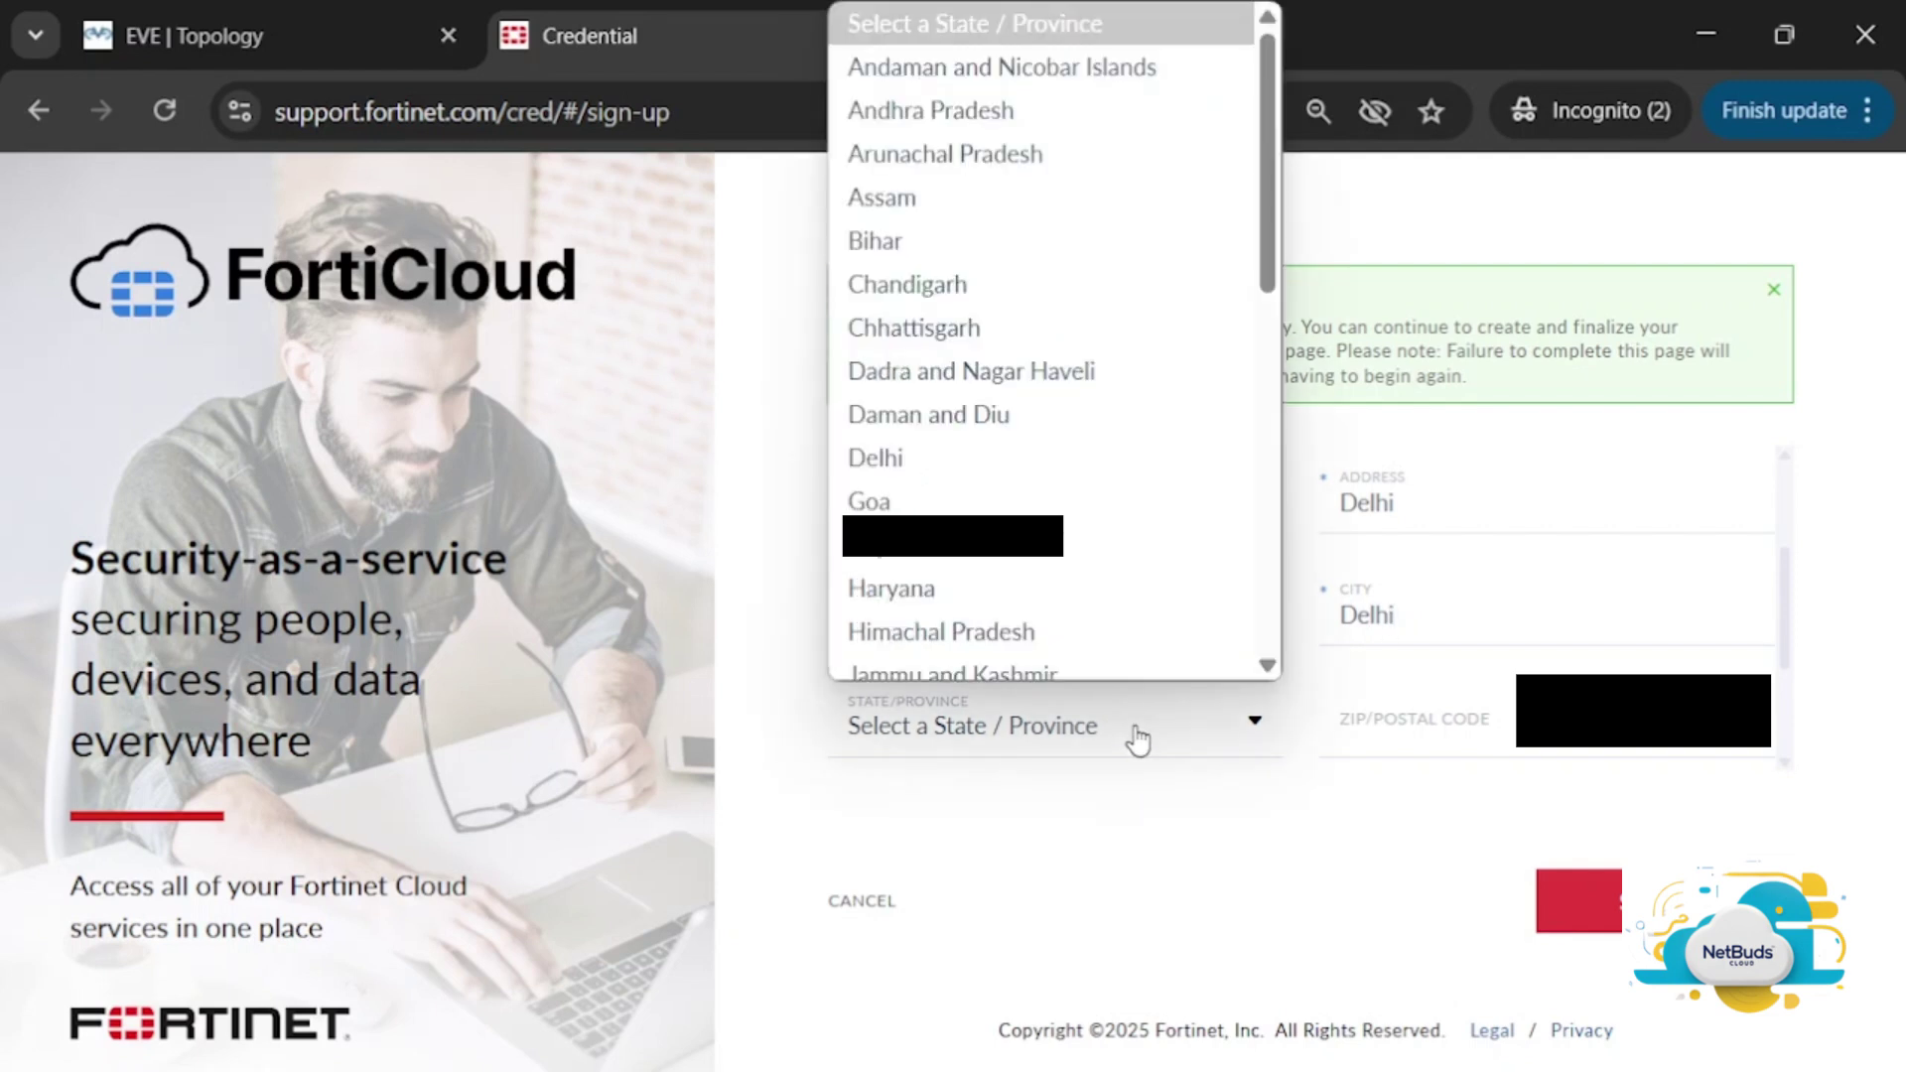
{"action": "type", "text": "de"}
{"action": "key", "text": "Return"}
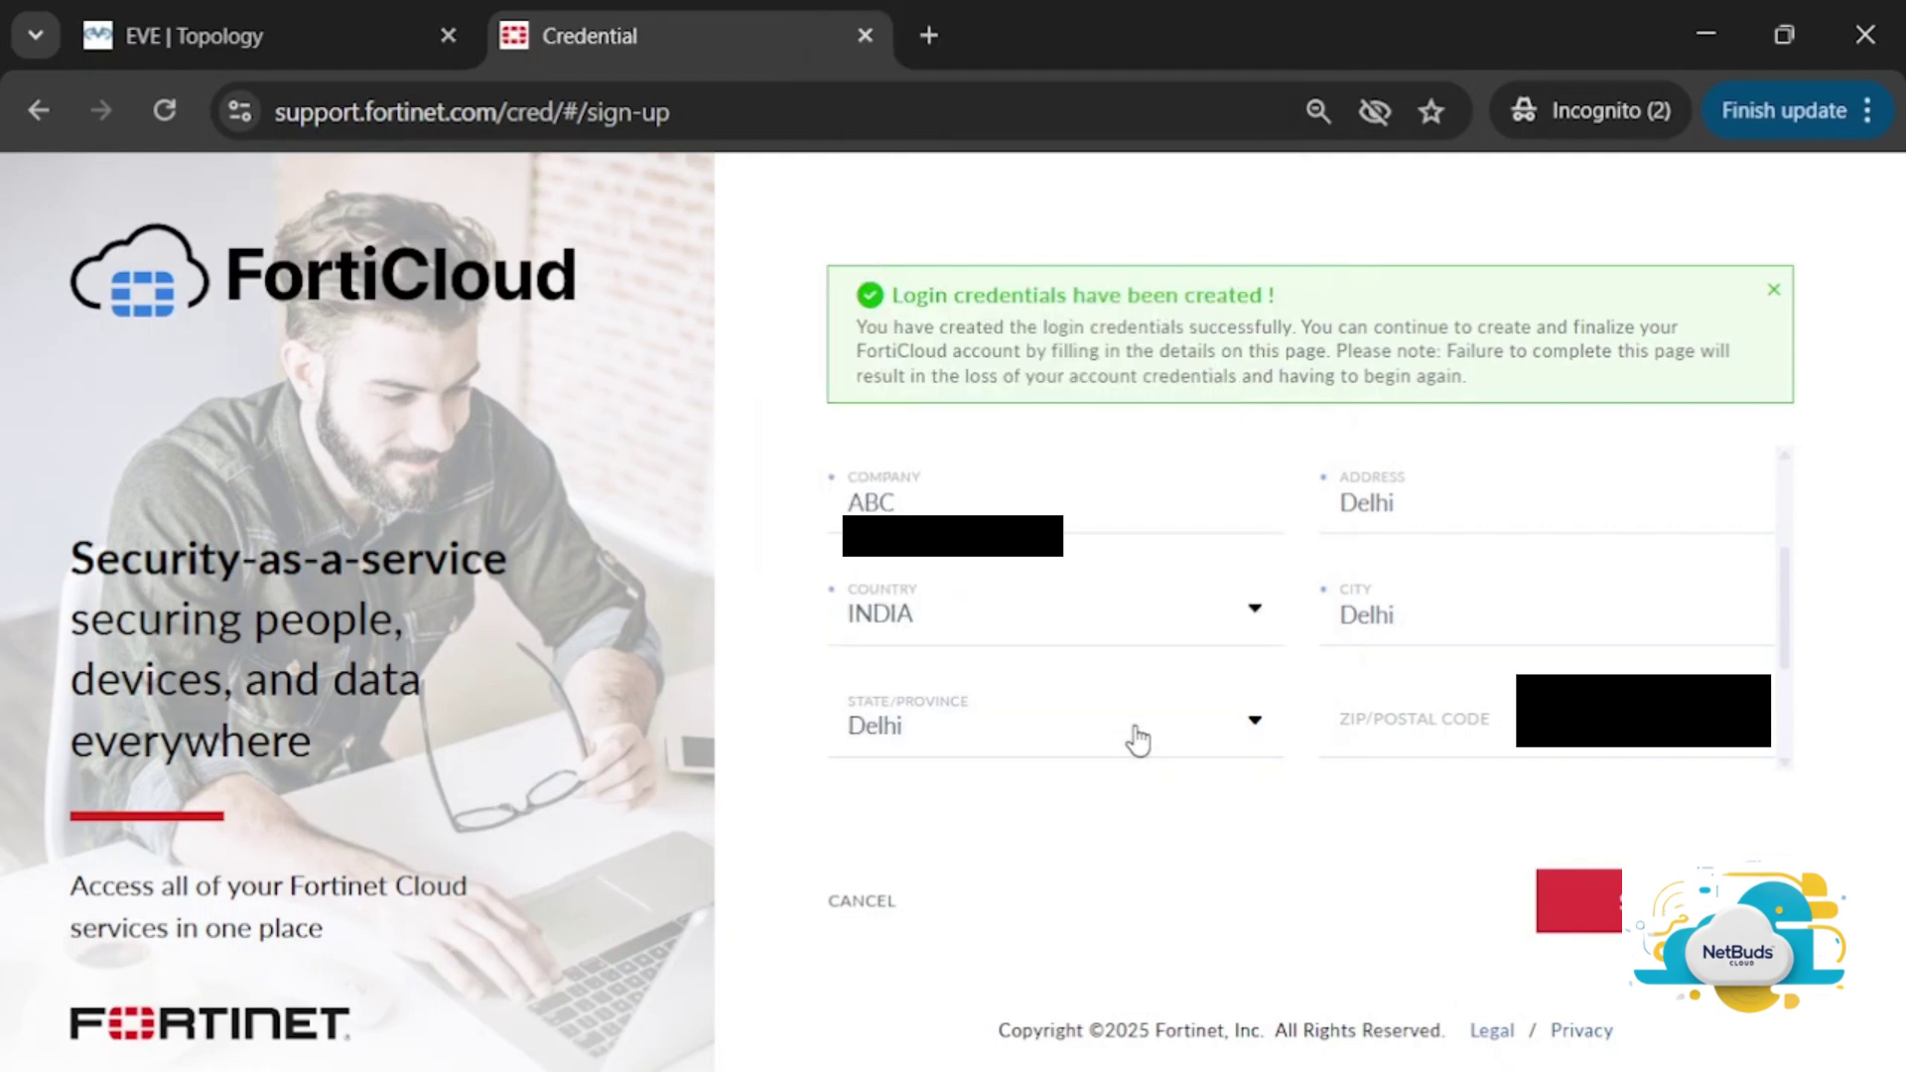
{"action": "key", "text": "Tab"}
{"action": "type", "text": "110096"}
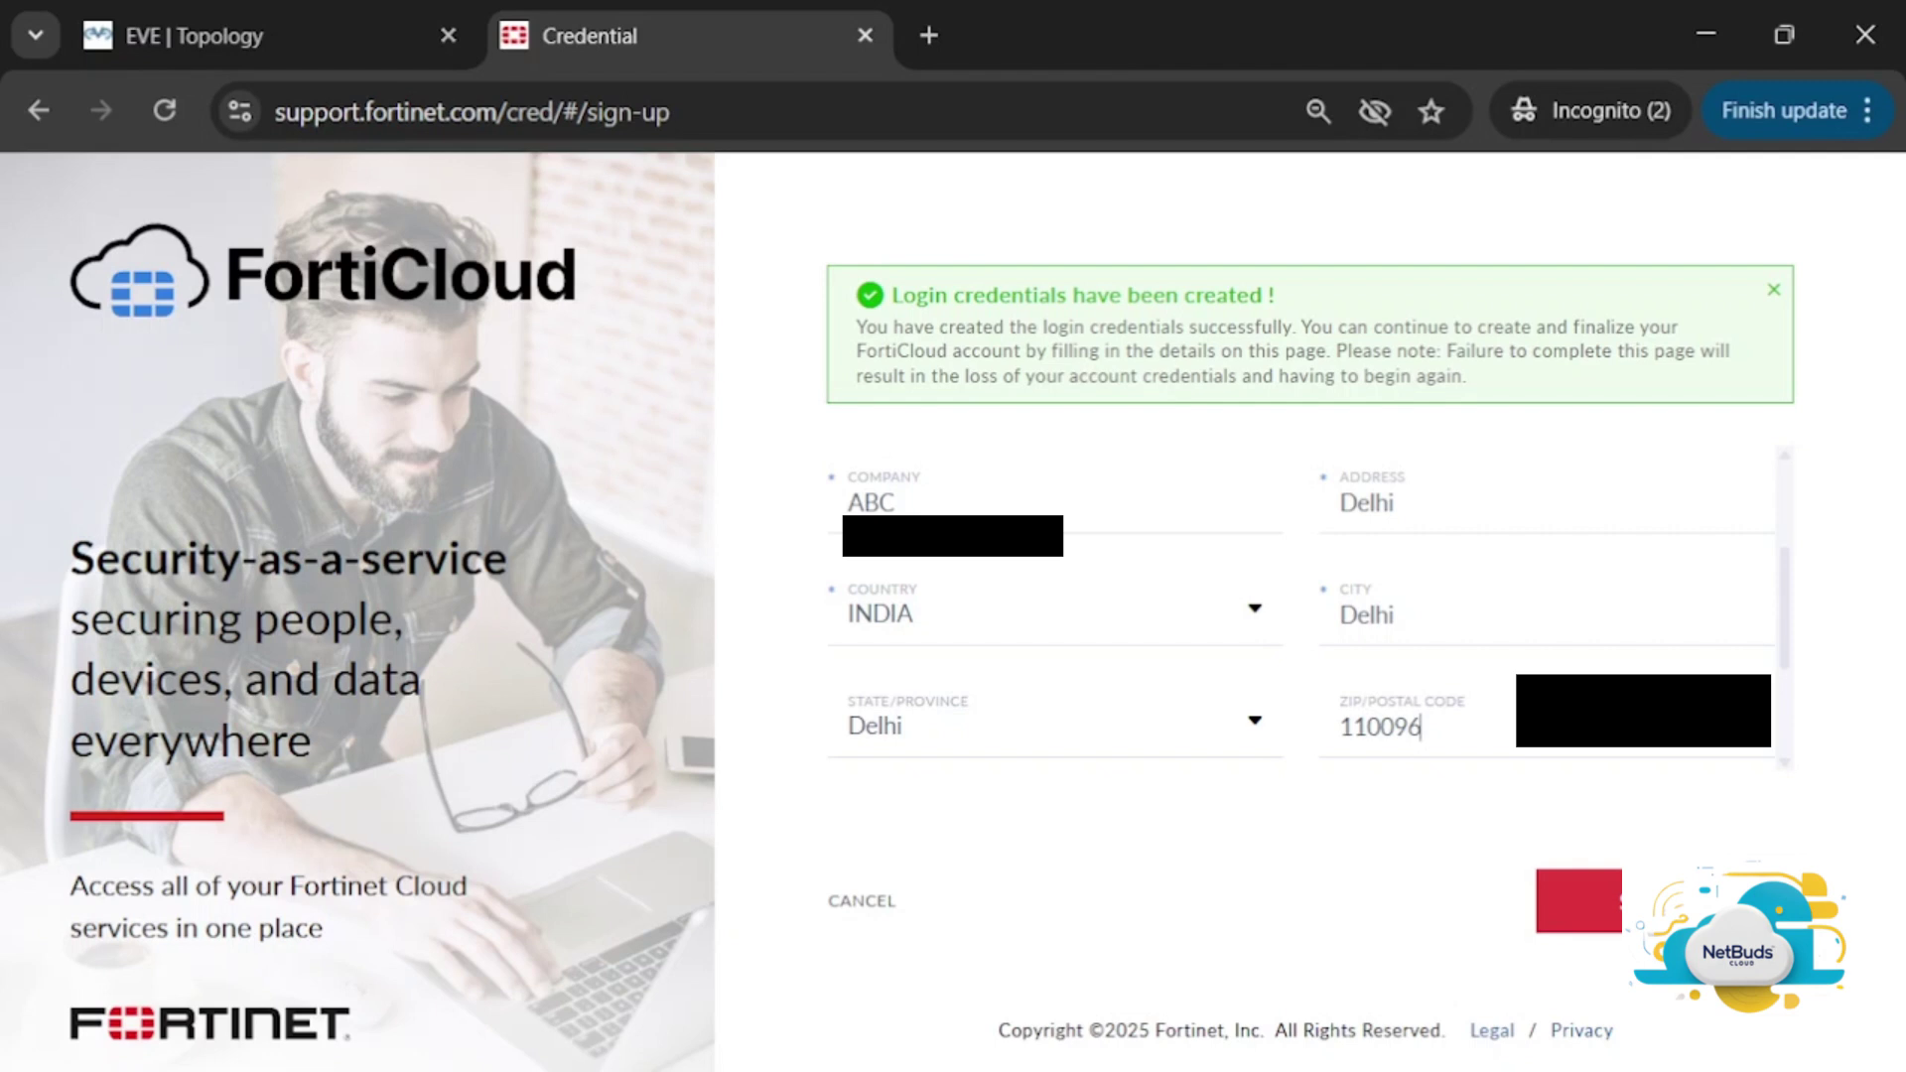
{"action": "scroll", "coordinate": [1430, 637], "scroll_direction": "down", "scroll_amount": 2}
Step: Enter the phone number, set industry to Environmental and organization size to 1-24 employees
{"action": "left_click", "coordinate": [1126, 645]}
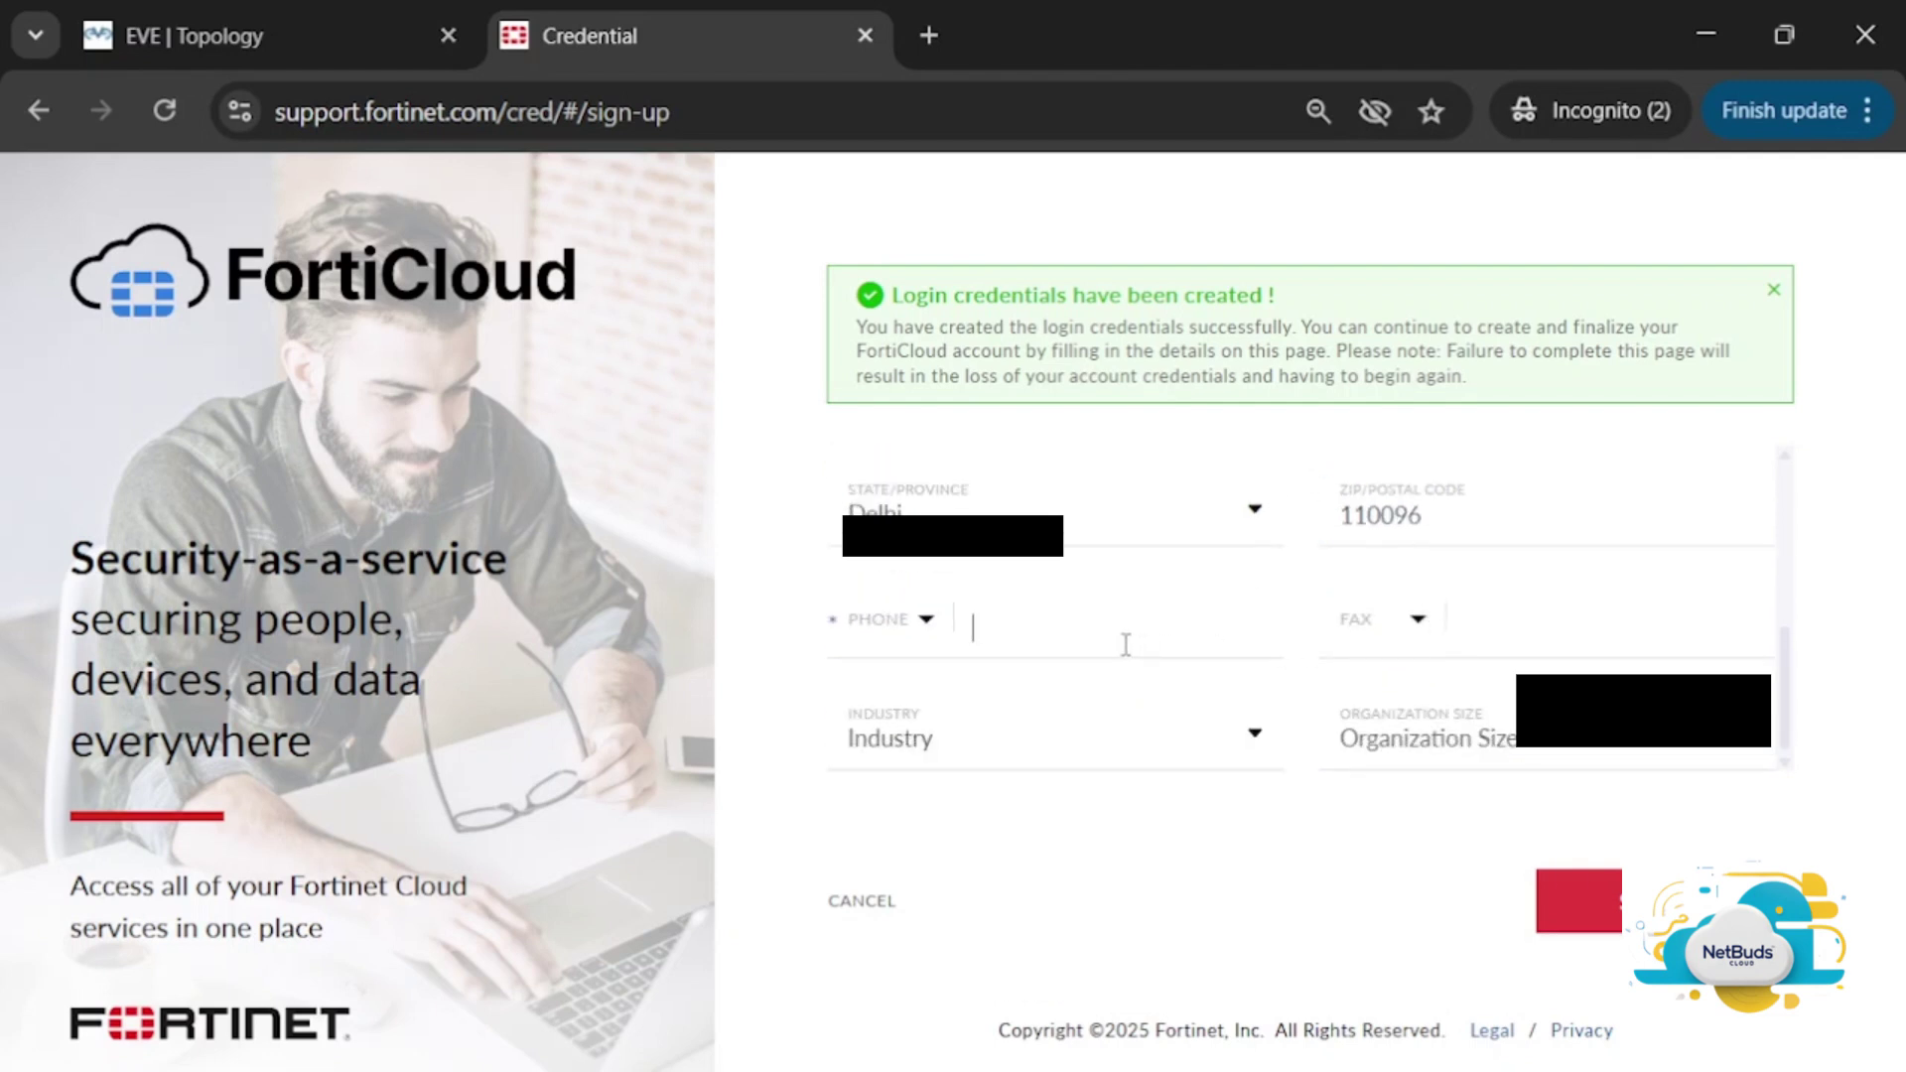
{"action": "type", "text": "99999999"}
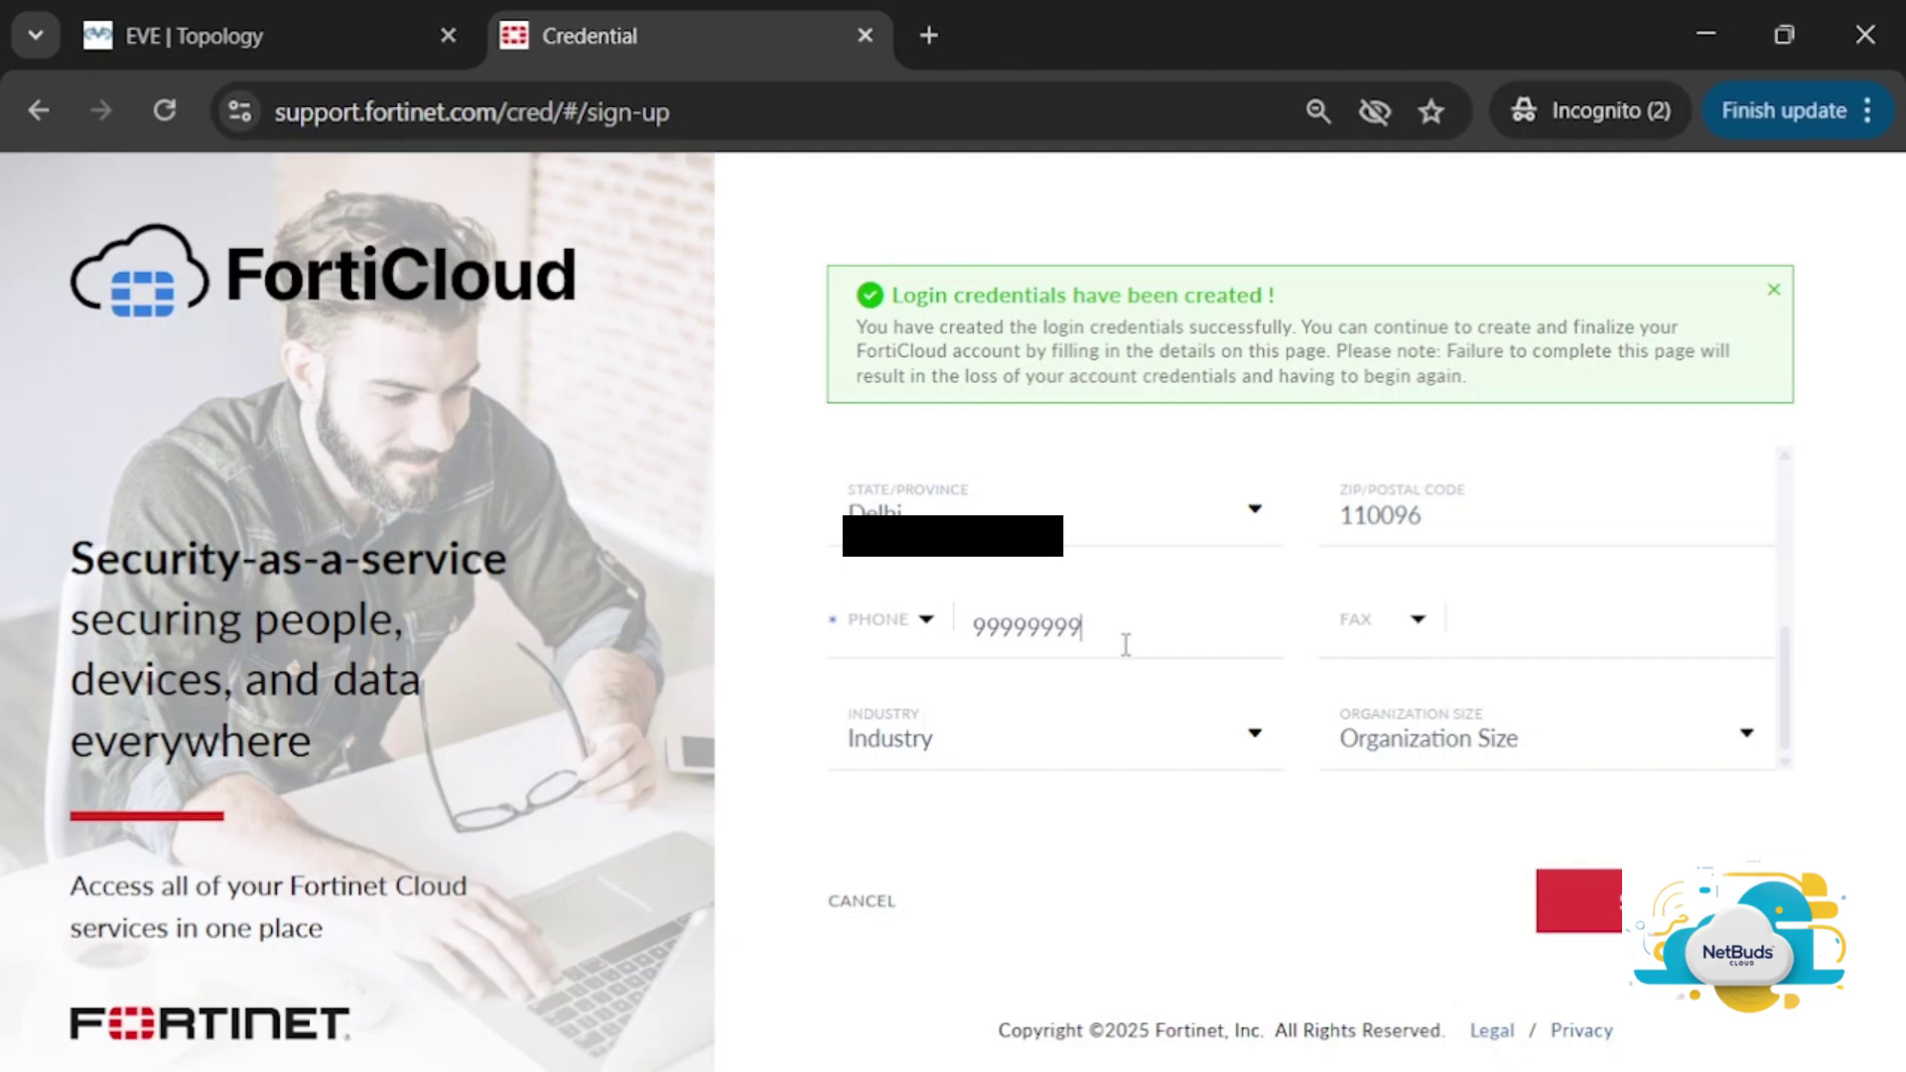
{"action": "type", "text": "99"}
{"action": "left_click", "coordinate": [1181, 776]}
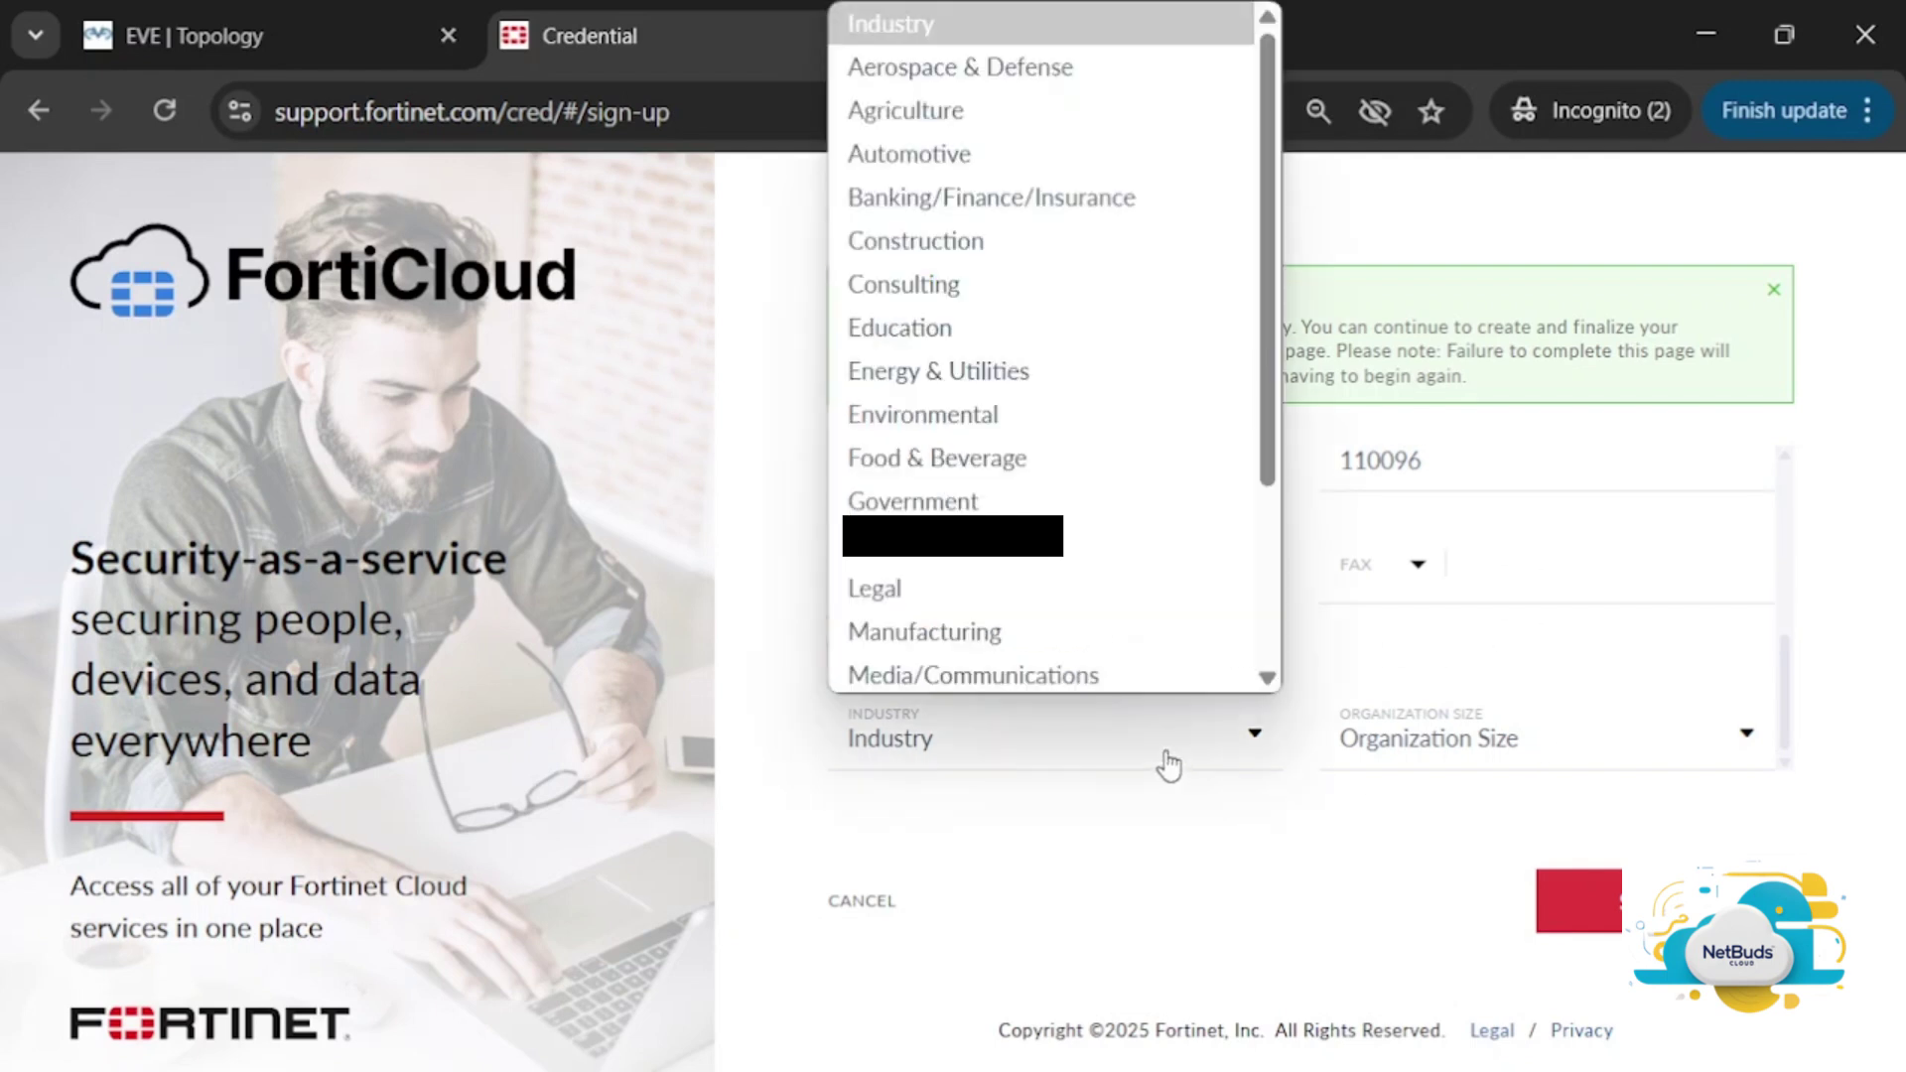
{"action": "left_click", "coordinate": [1025, 425]}
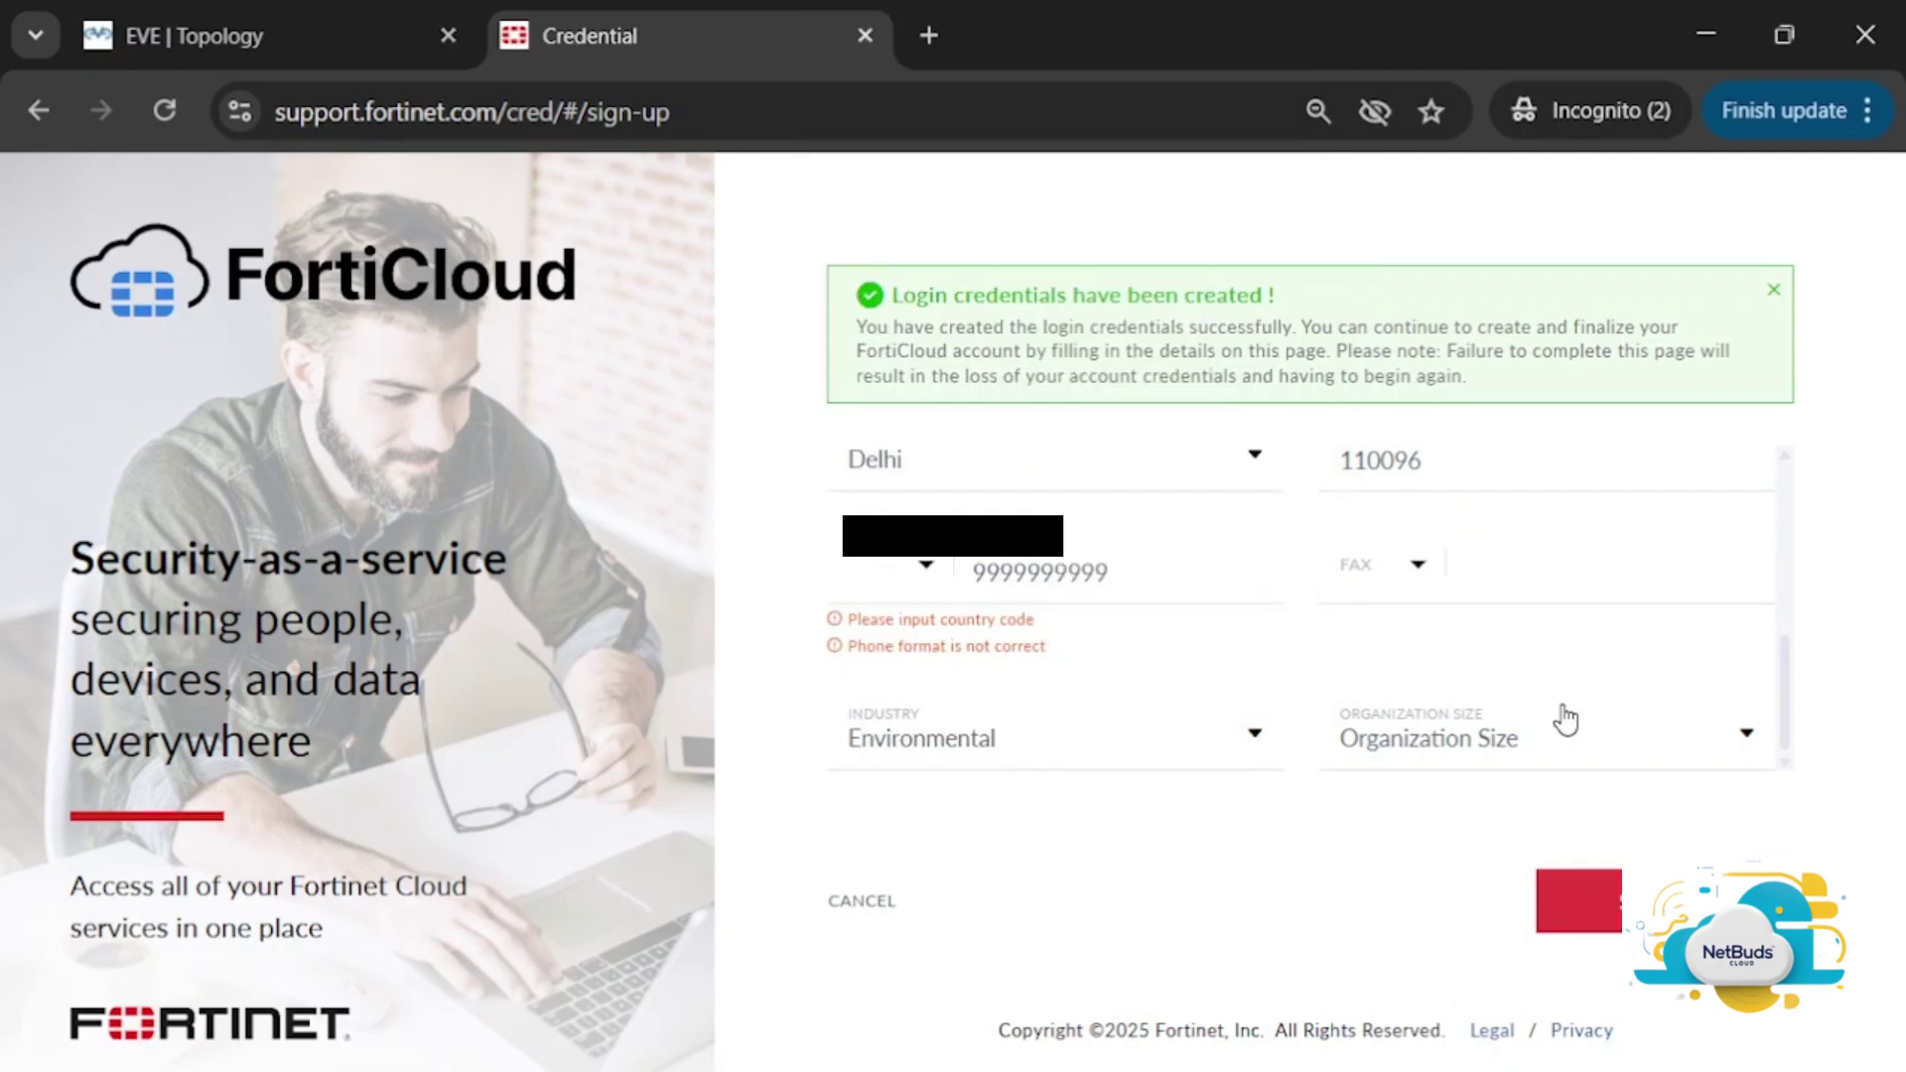
{"action": "left_click", "coordinate": [1594, 759]}
{"action": "left_click", "coordinate": [1470, 288]}
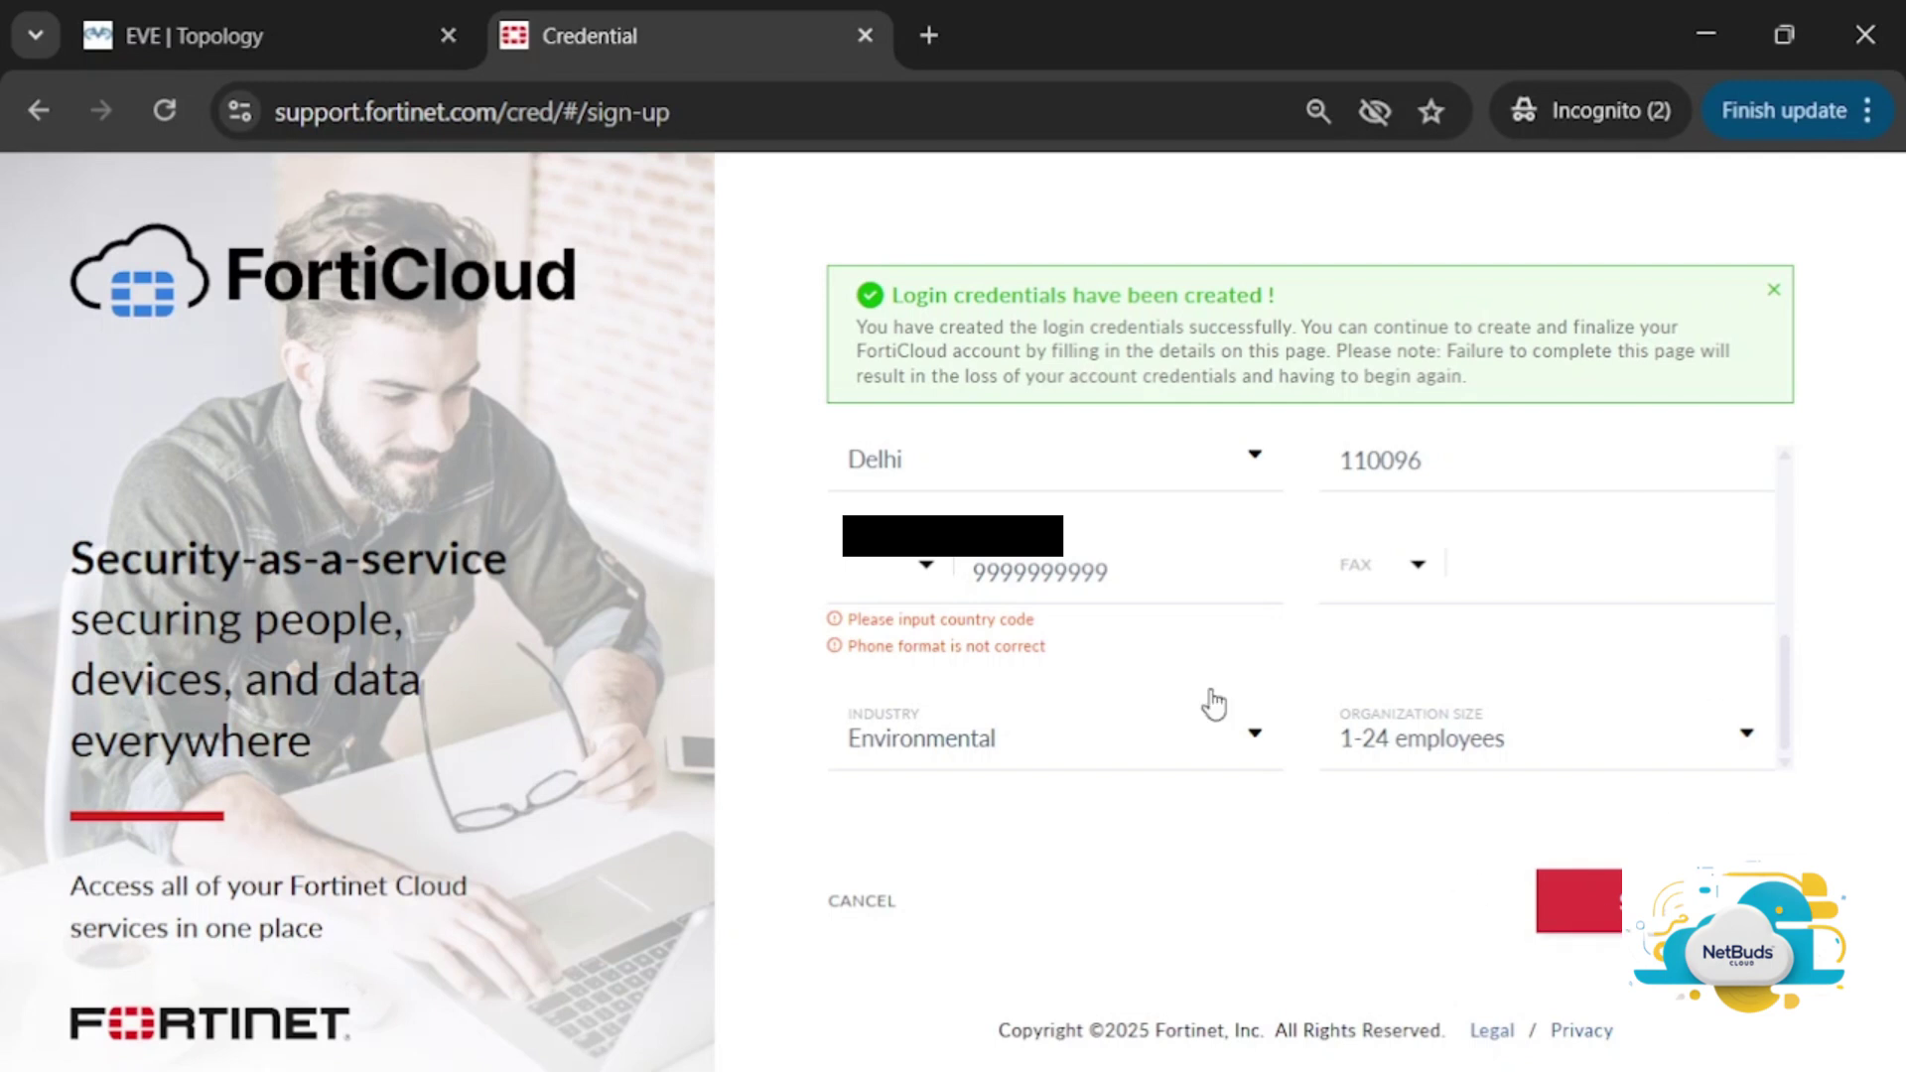
Step: Choose the INDIA +91 phone country code and submit the account details
{"action": "left_click", "coordinate": [912, 576]}
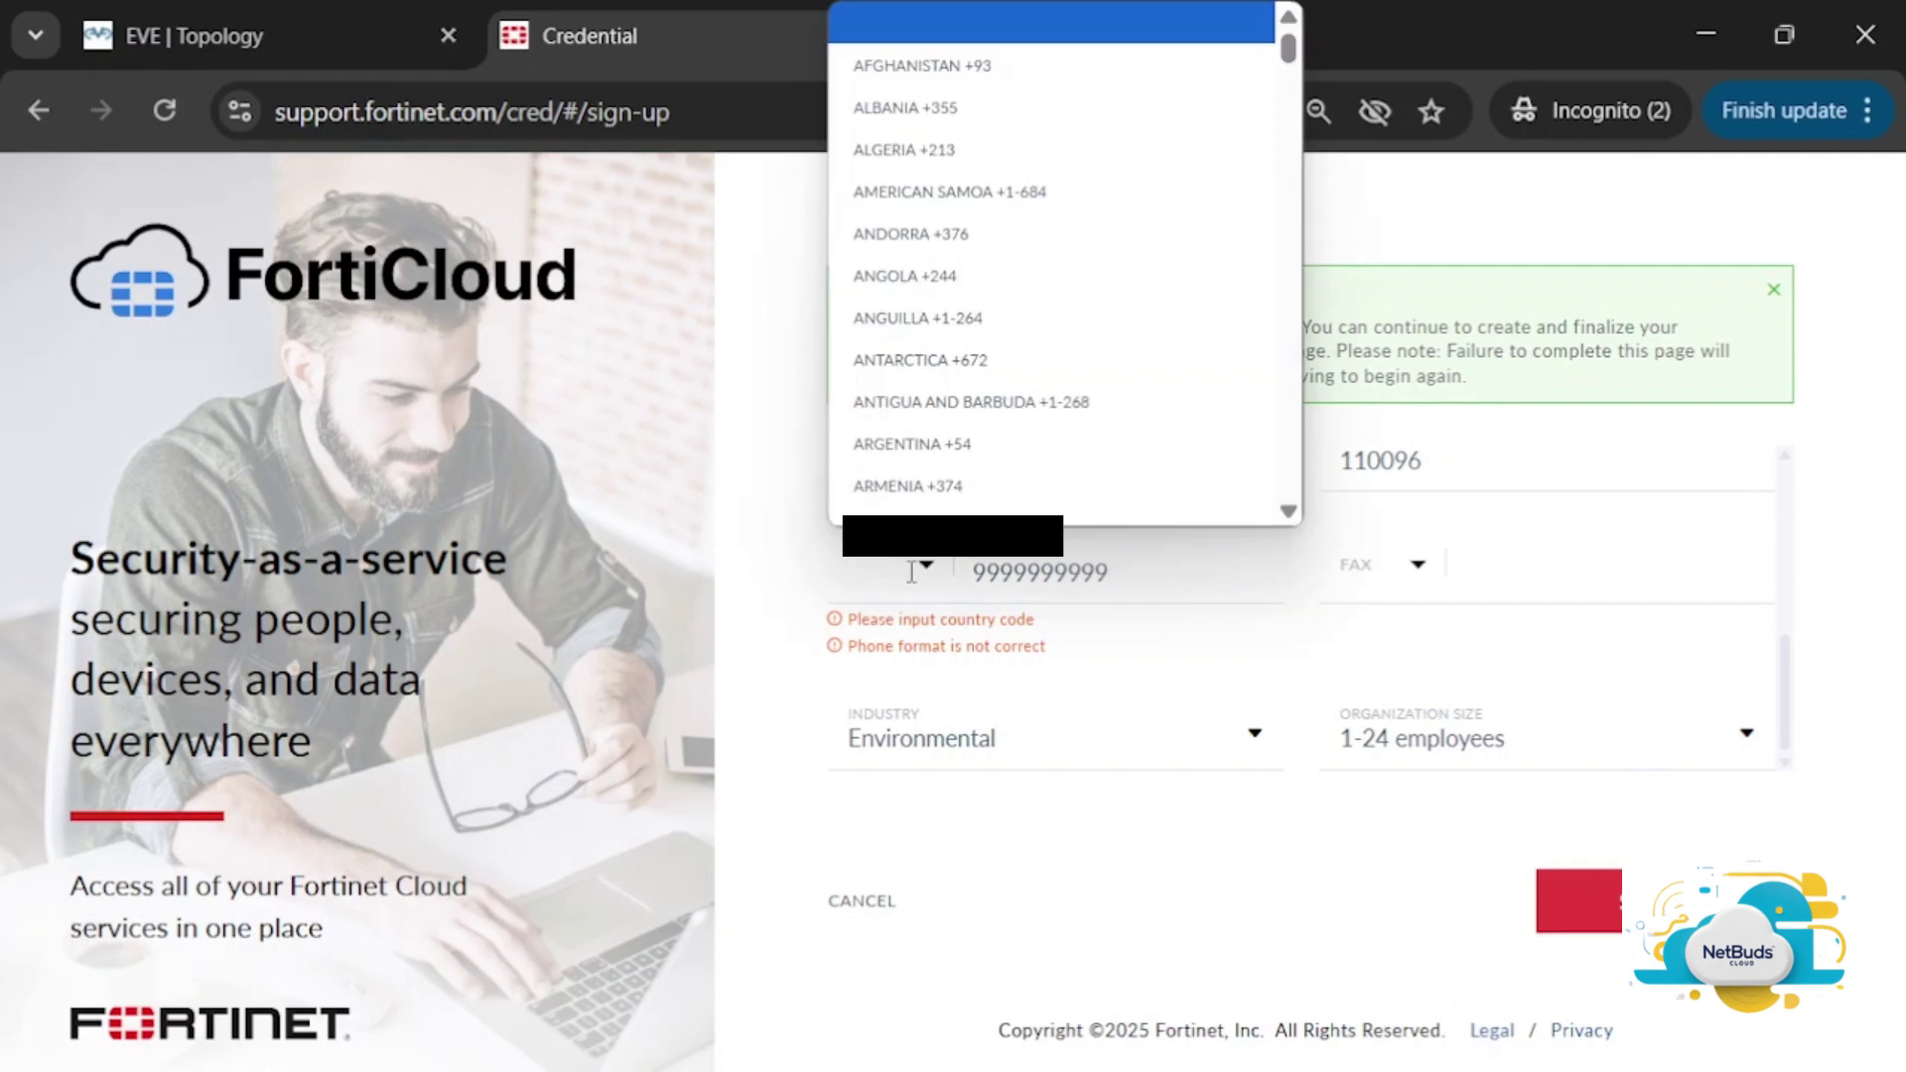
{"action": "type", "text": "india"}
{"action": "key", "text": "Return"}
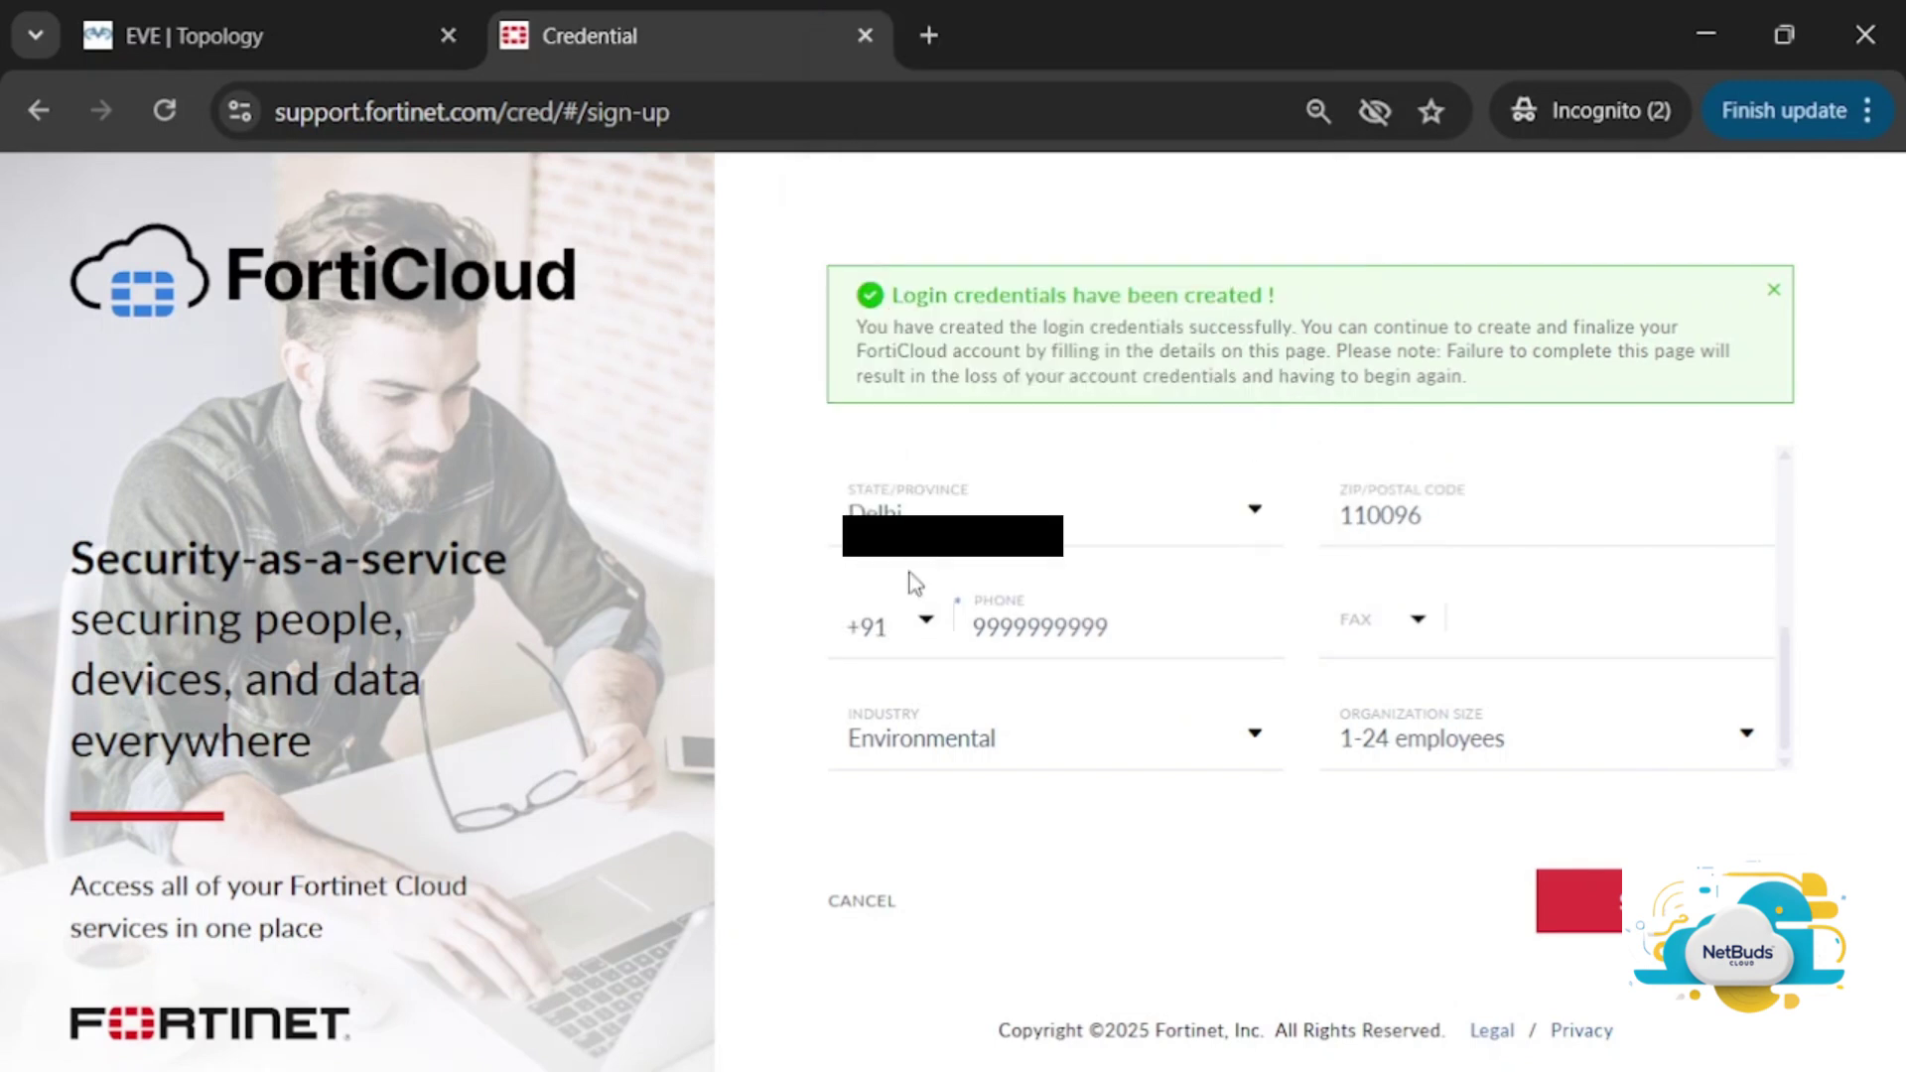
{"action": "left_click", "coordinate": [1589, 900]}
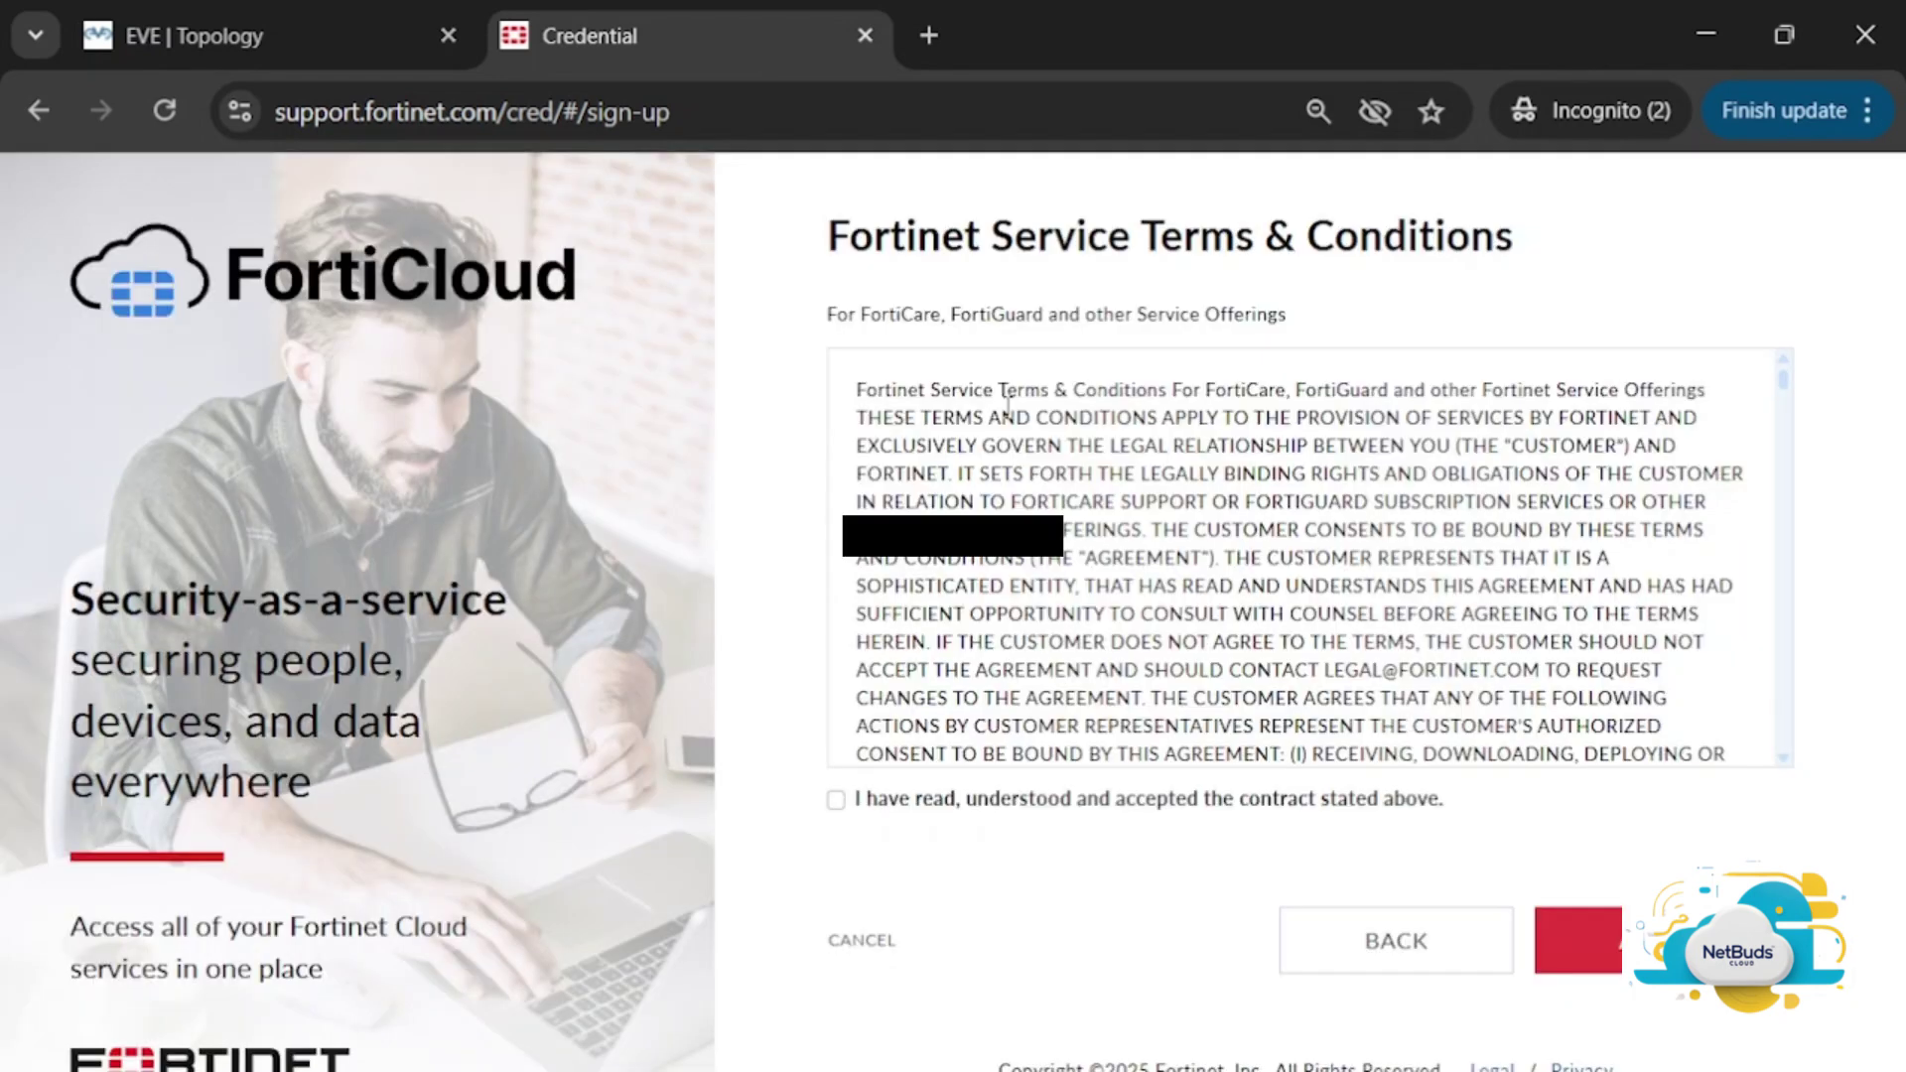
Step: Accept the Service Terms & Conditions, submit, and complete the account setup
{"action": "scroll", "coordinate": [1033, 615], "scroll_direction": "down", "scroll_amount": 15}
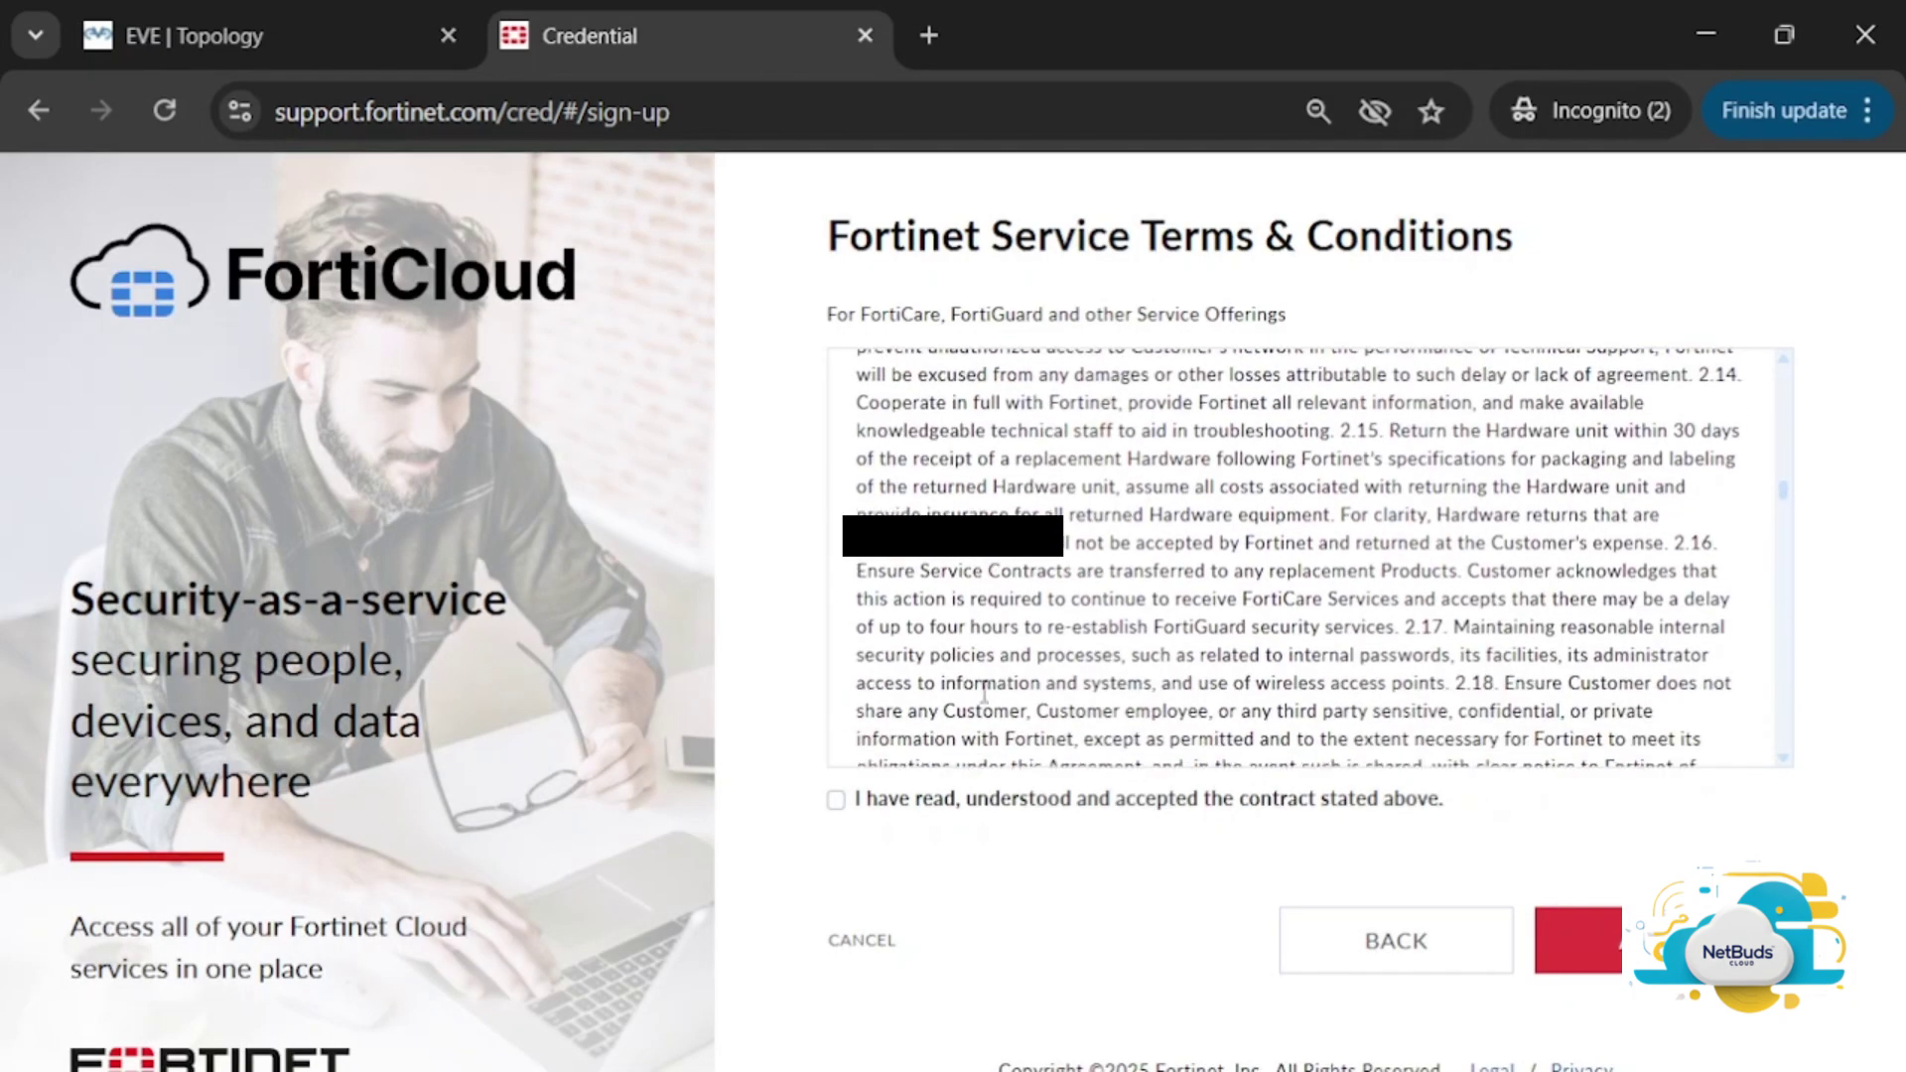
{"action": "left_click", "coordinate": [836, 800]}
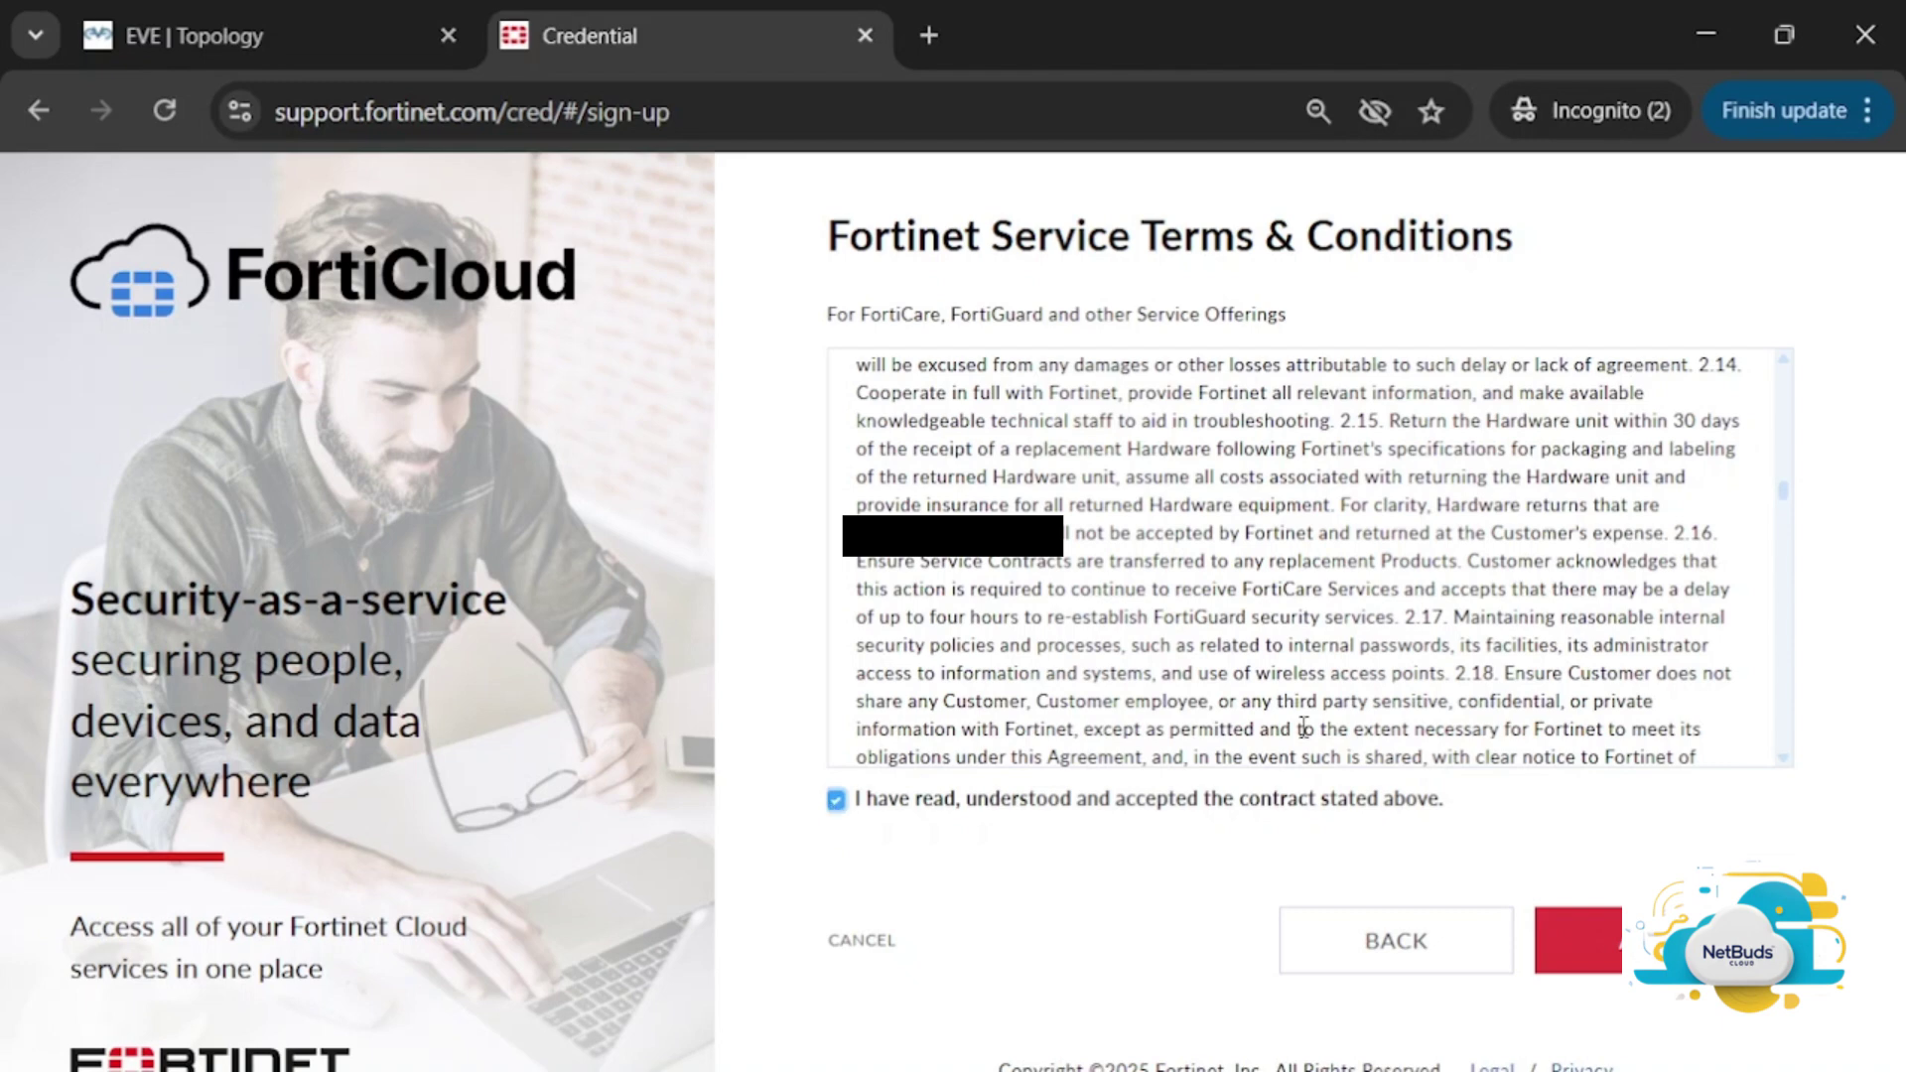
{"action": "left_click", "coordinate": [1668, 941]}
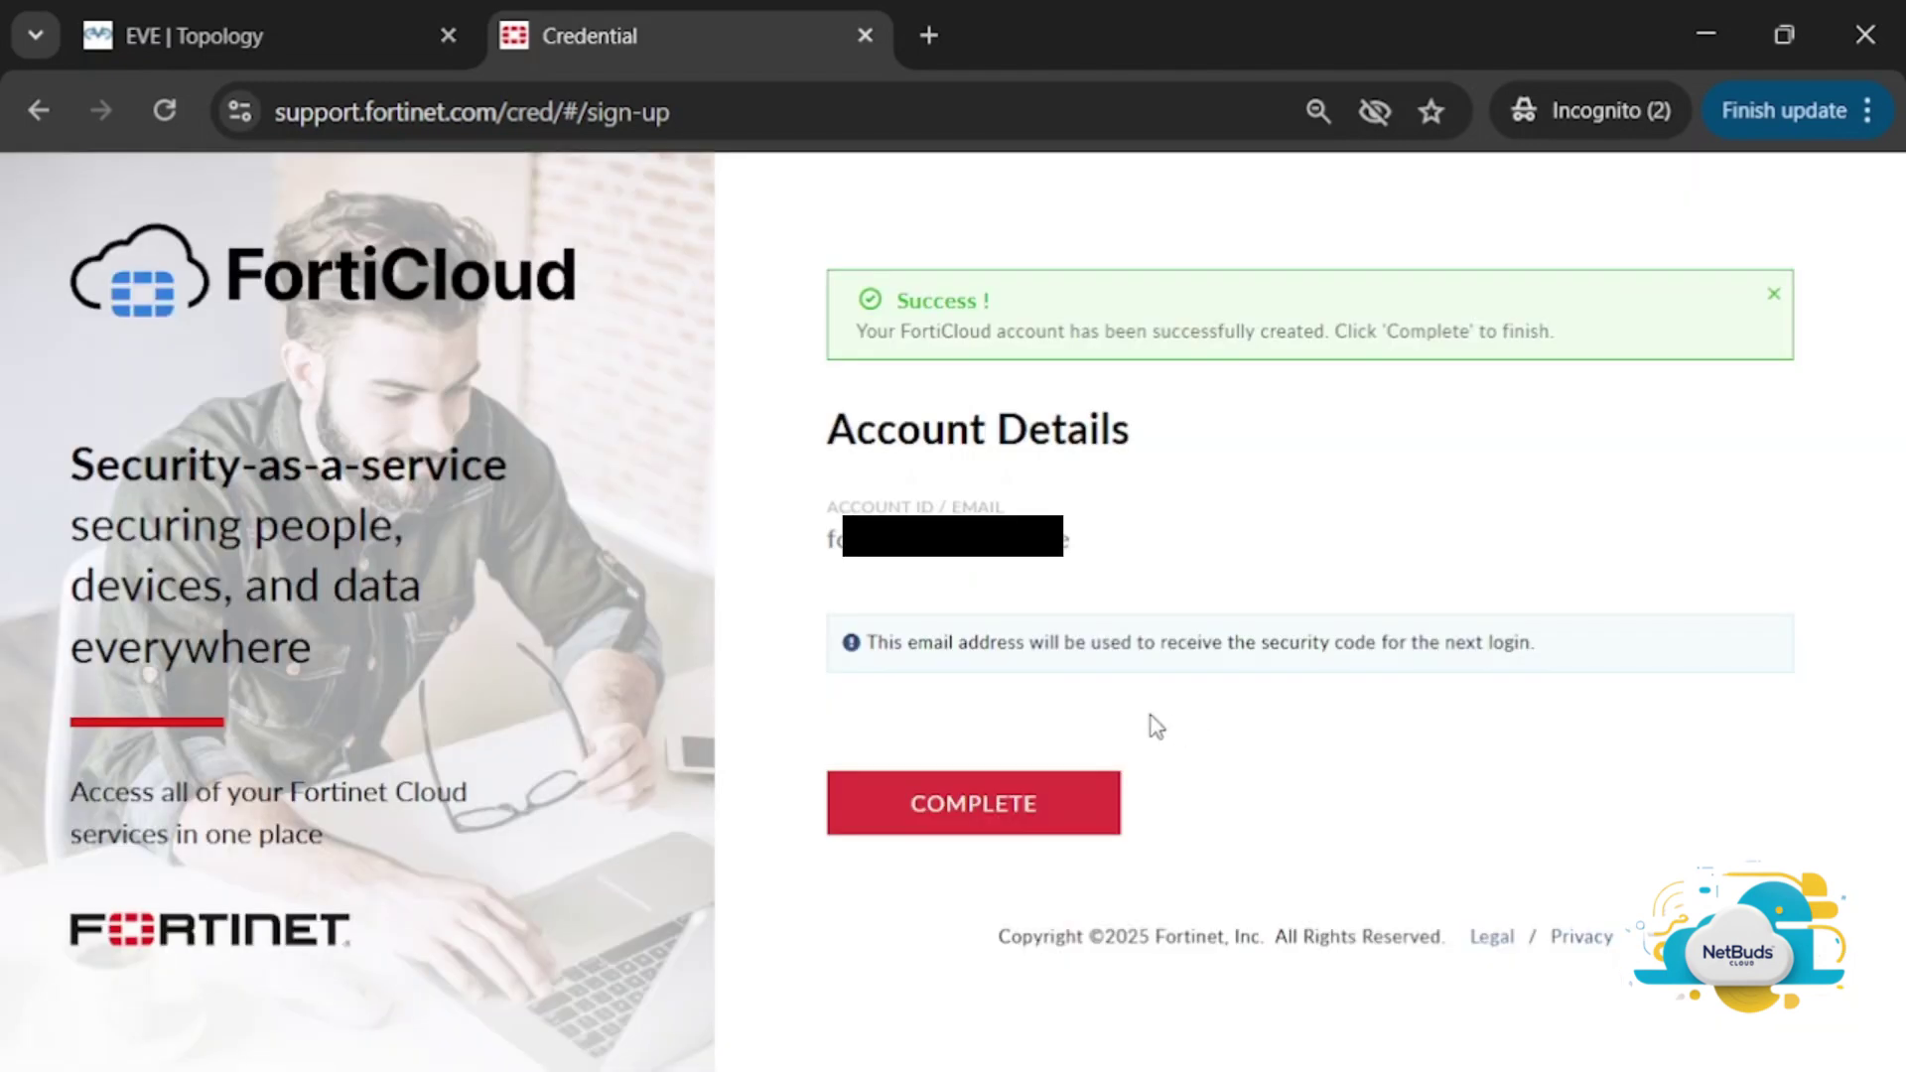
{"action": "left_click", "coordinate": [1001, 813]}
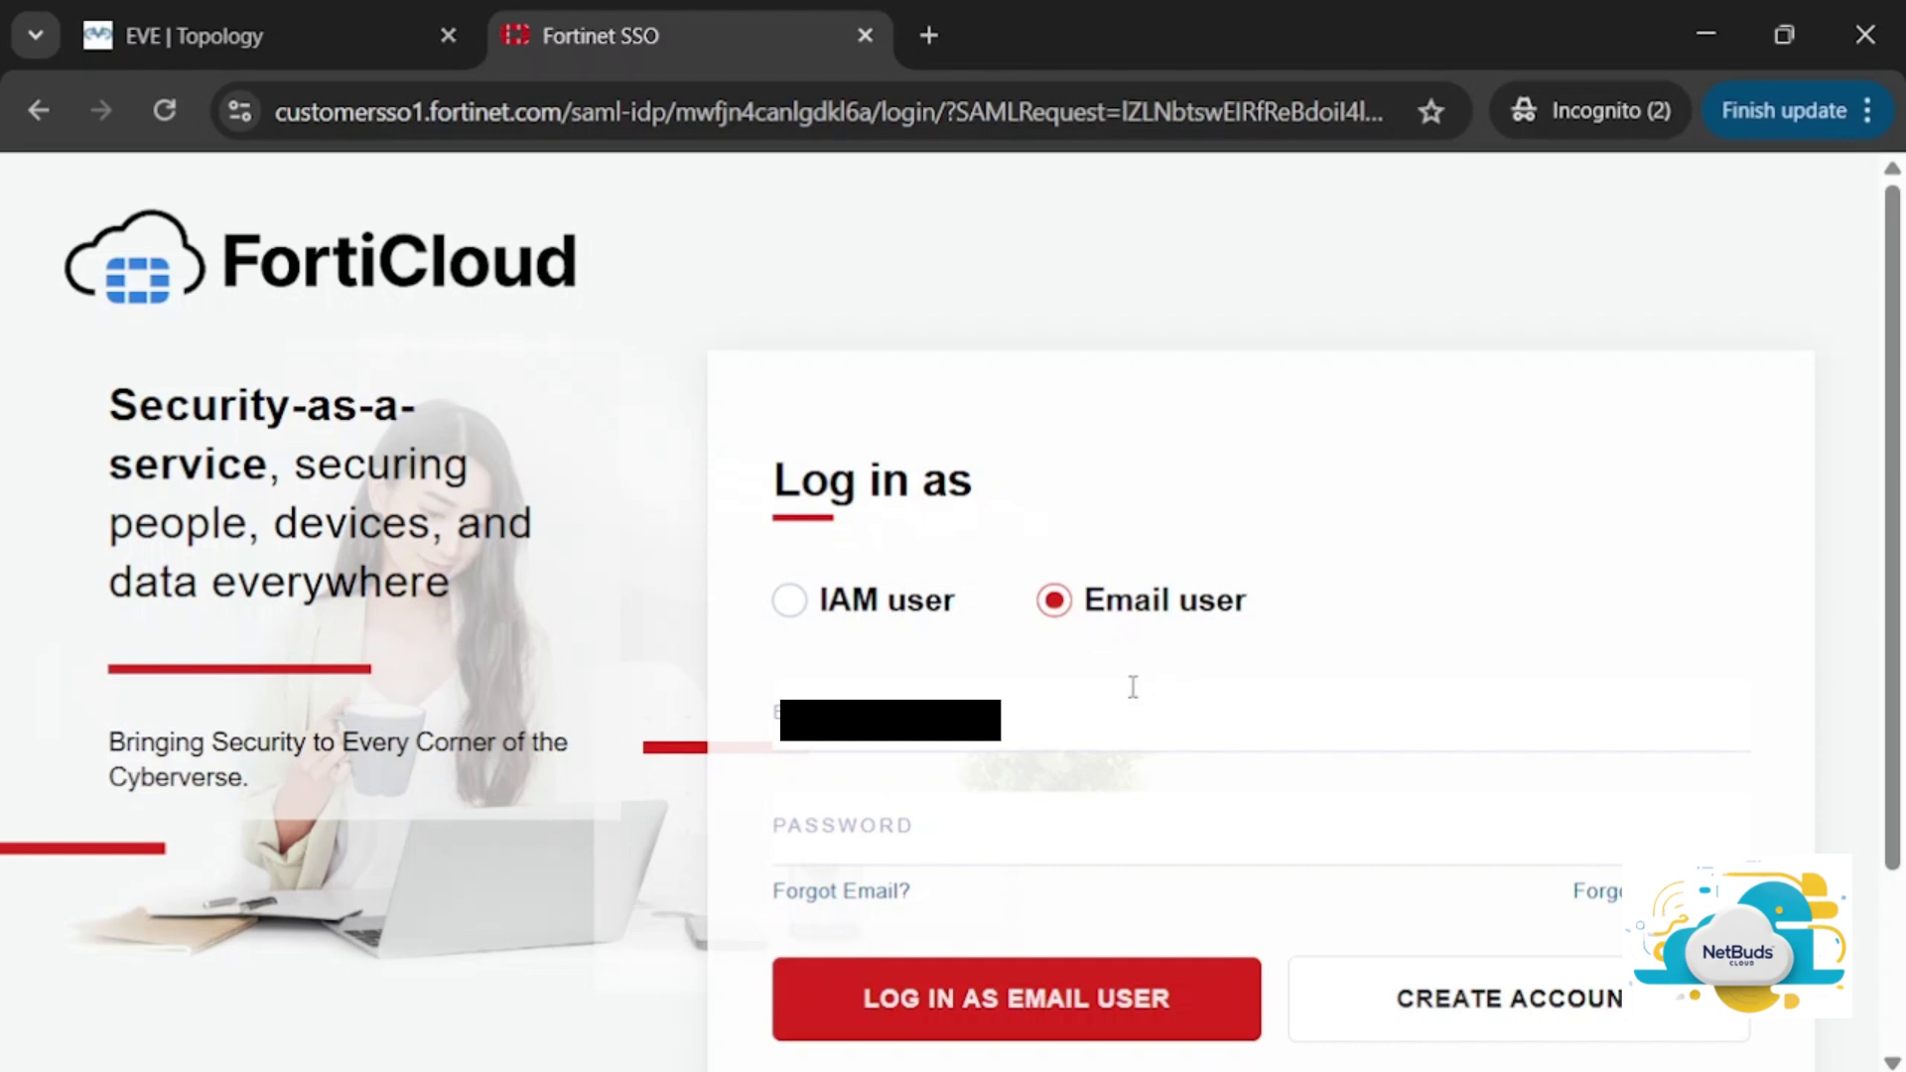
Step: Log in to FortiCloud as email user with the account email and password
{"action": "left_click", "coordinate": [1045, 735]}
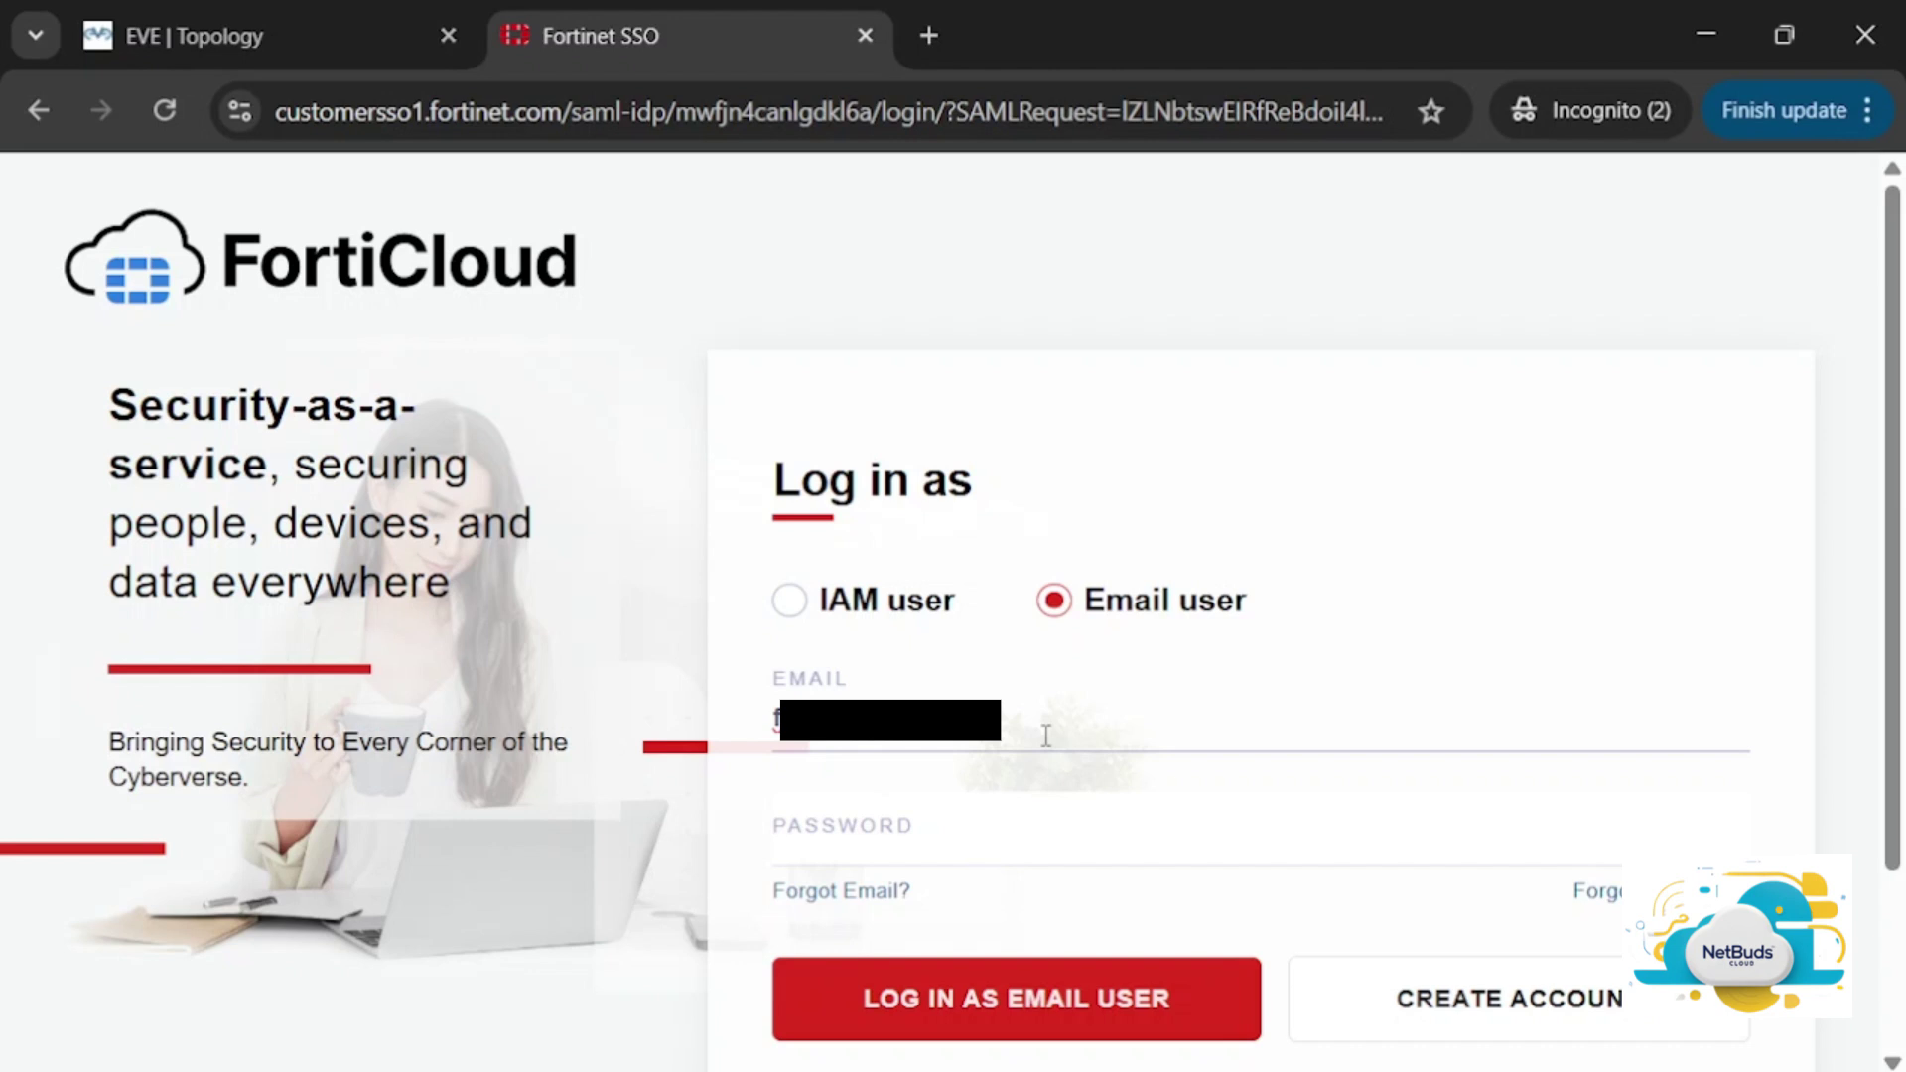
{"action": "type", "text": "e"}
{"action": "key", "text": "Tab"}
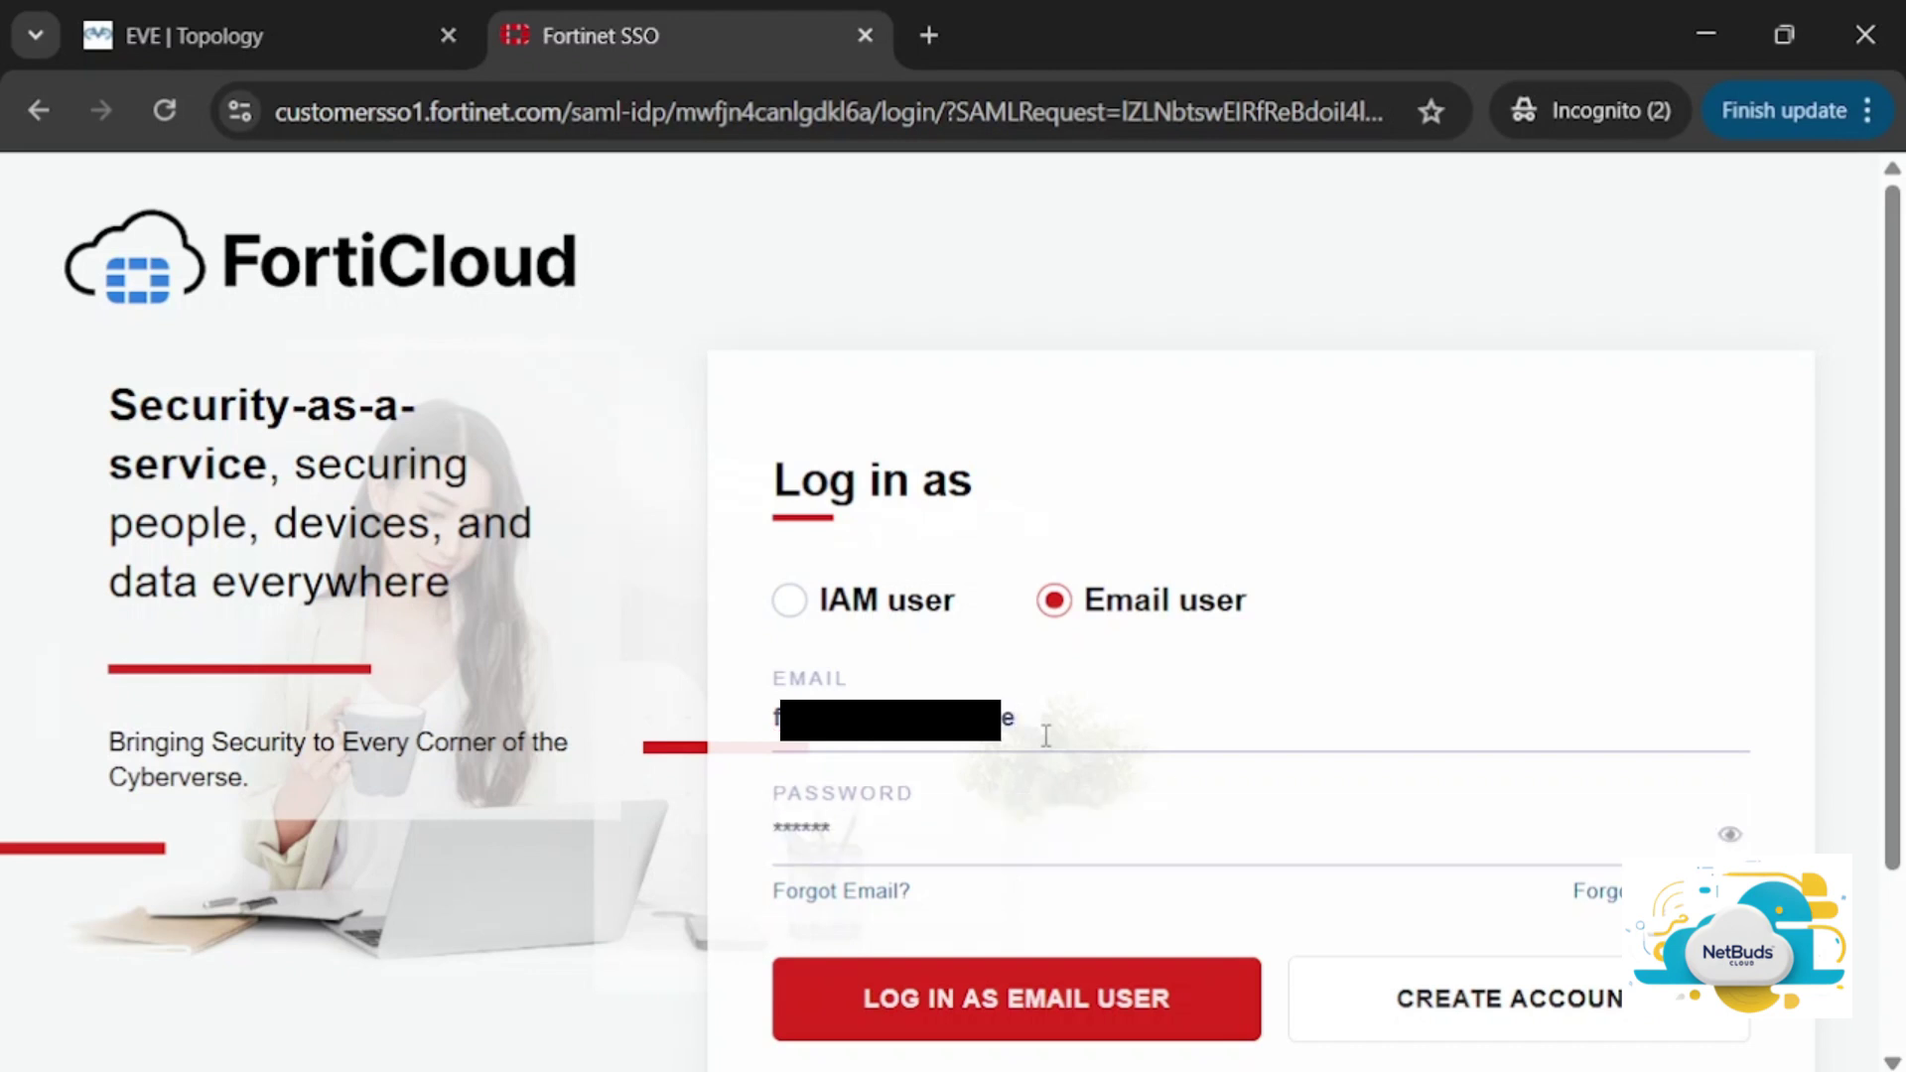
{"action": "type", "text": "•••••"}
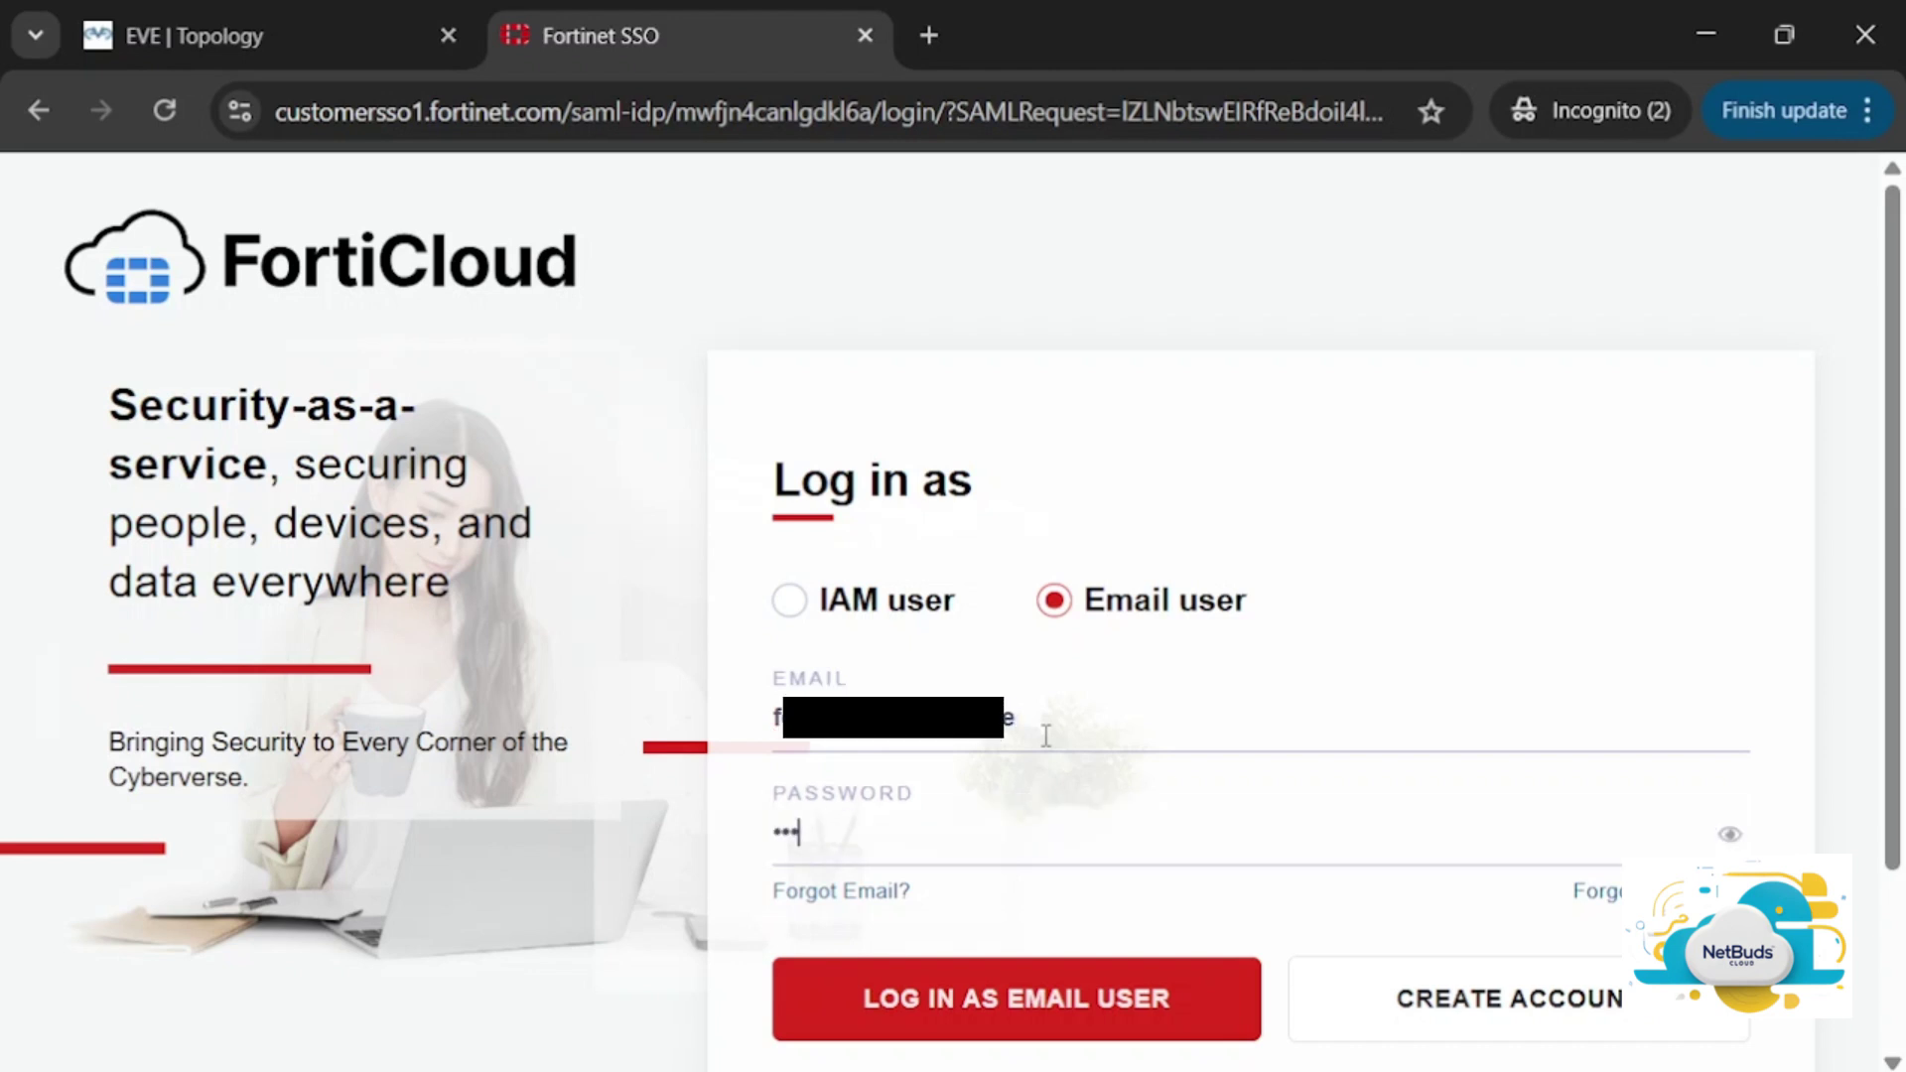
{"action": "type", "text": "•••••••"}
{"action": "scroll", "coordinate": [1251, 745], "scroll_direction": "down", "scroll_amount": 3}
{"action": "left_click", "coordinate": [1077, 794]}
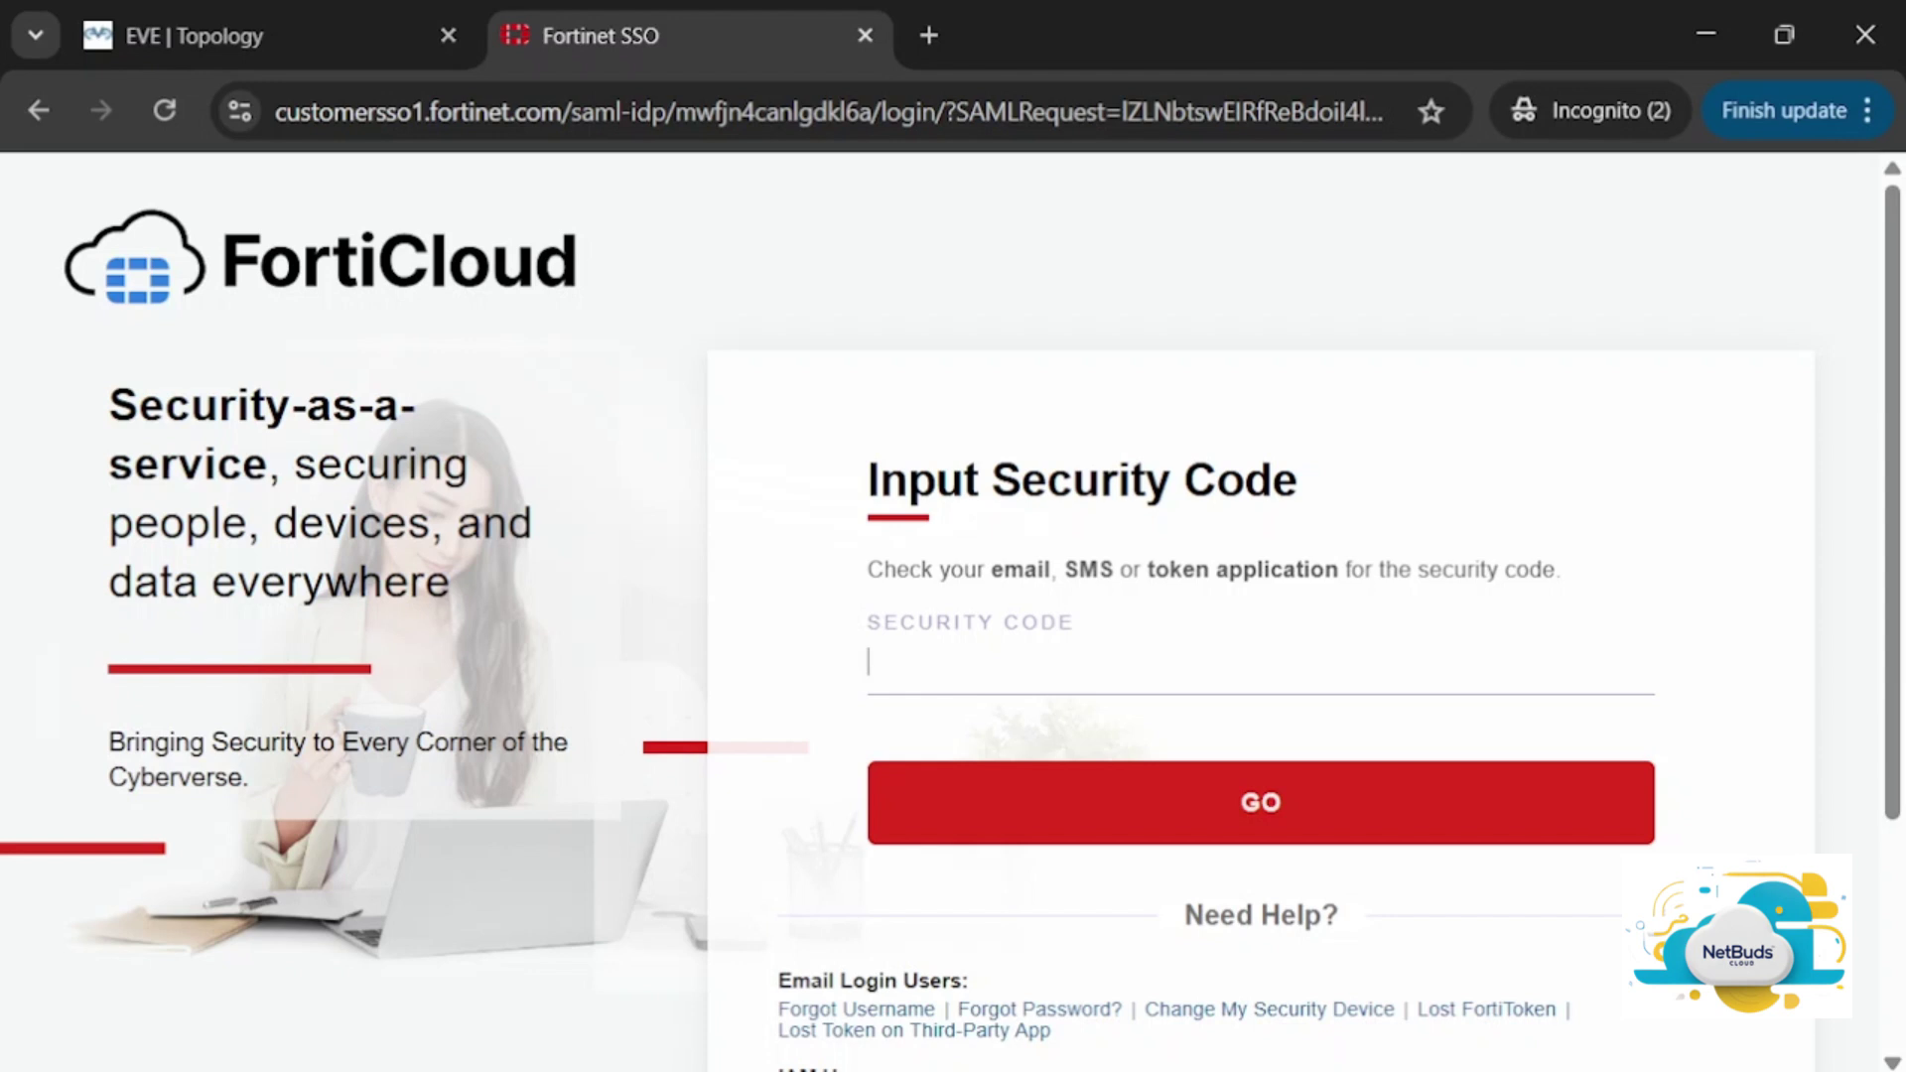
Step: Enter the emailed security code and submit it to reach Asset Management
{"action": "key", "text": "alt+Tab"}
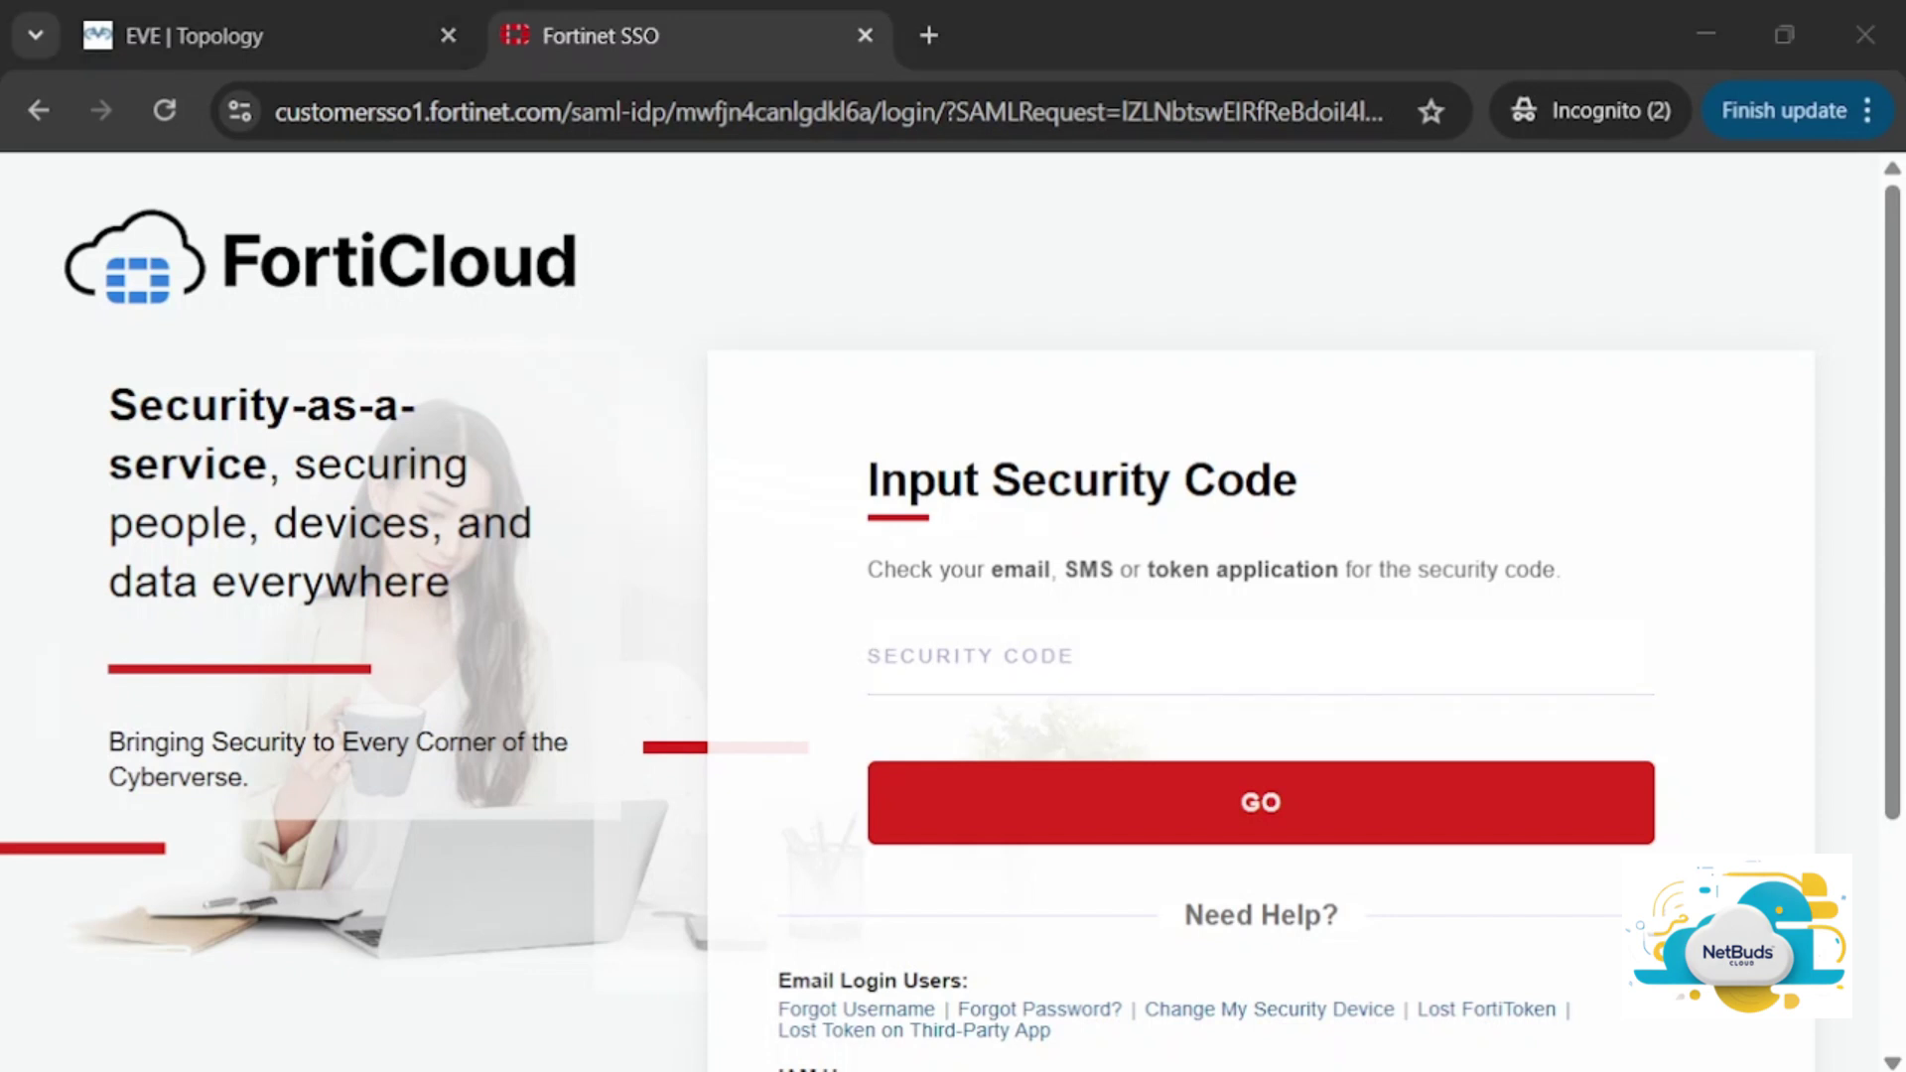
{"action": "left_click", "coordinate": [1064, 677]}
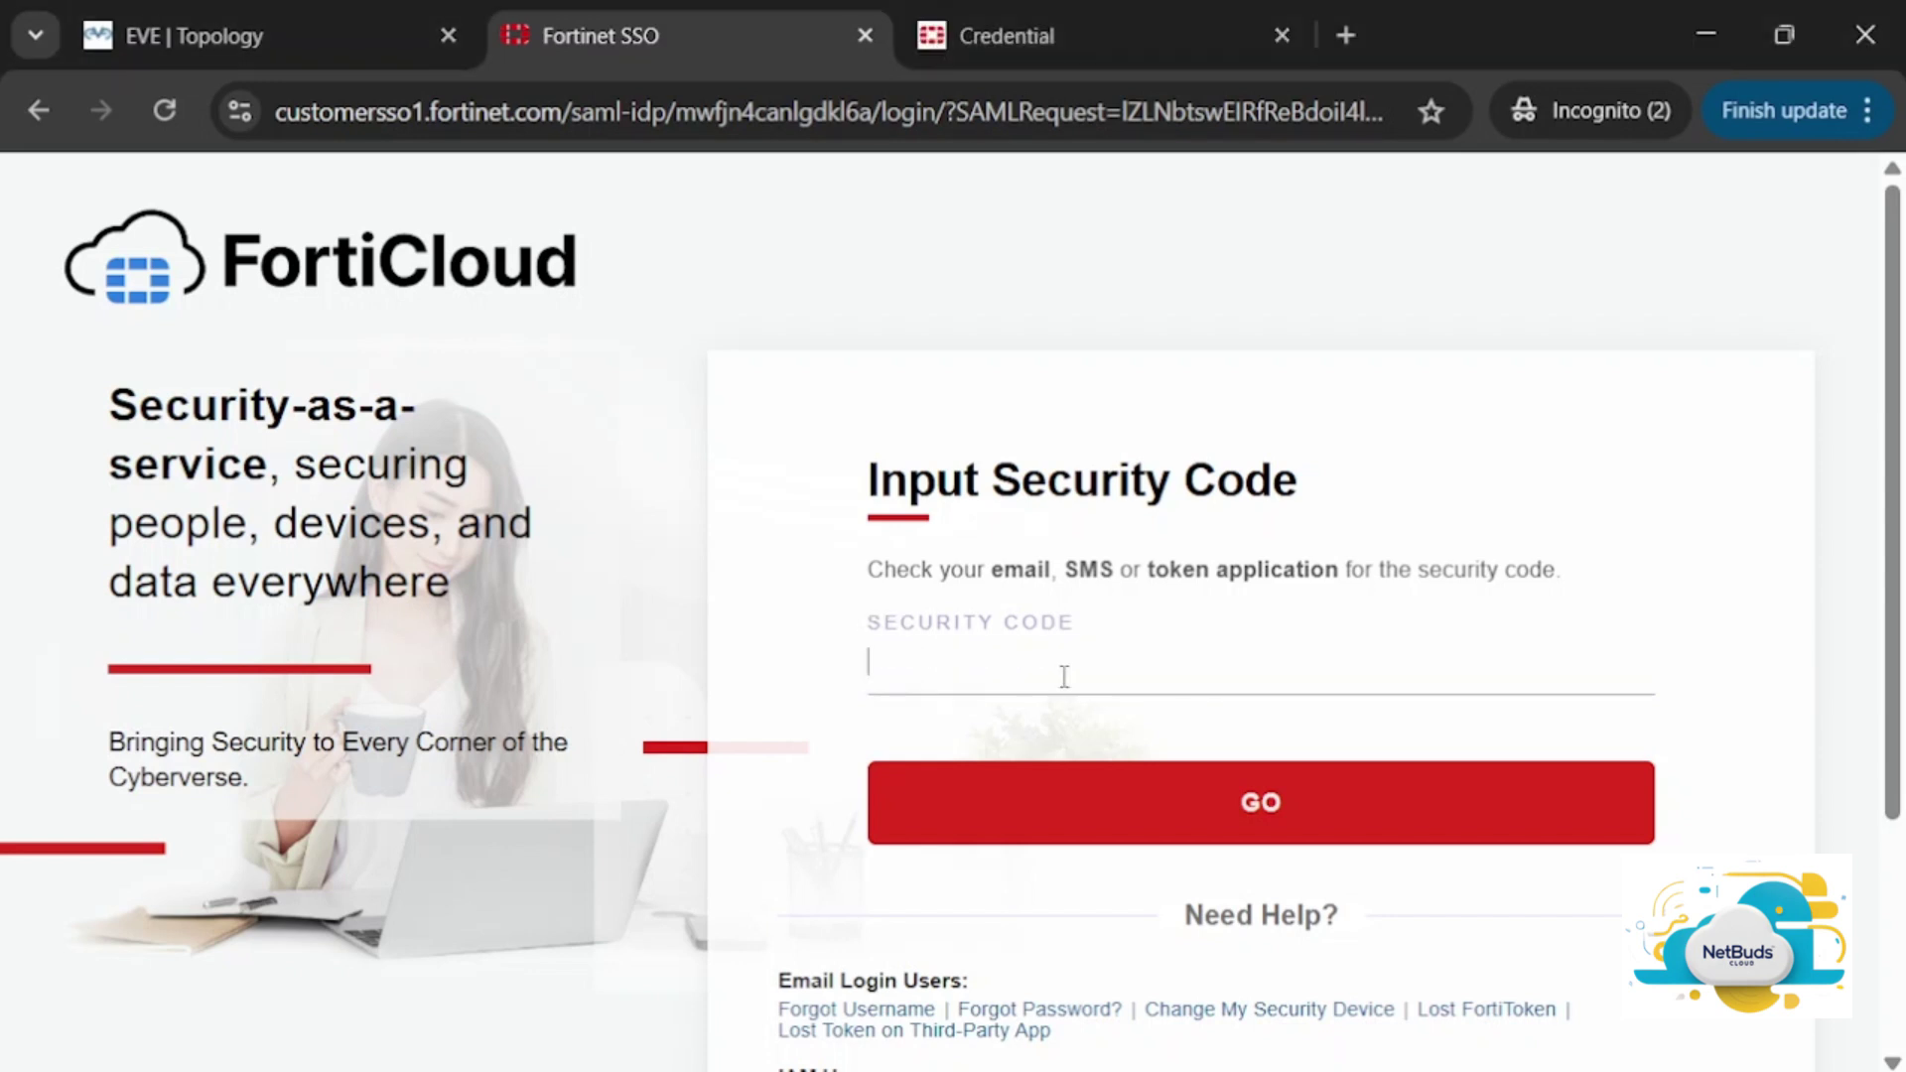
{"action": "left_click", "coordinate": [1289, 824]}
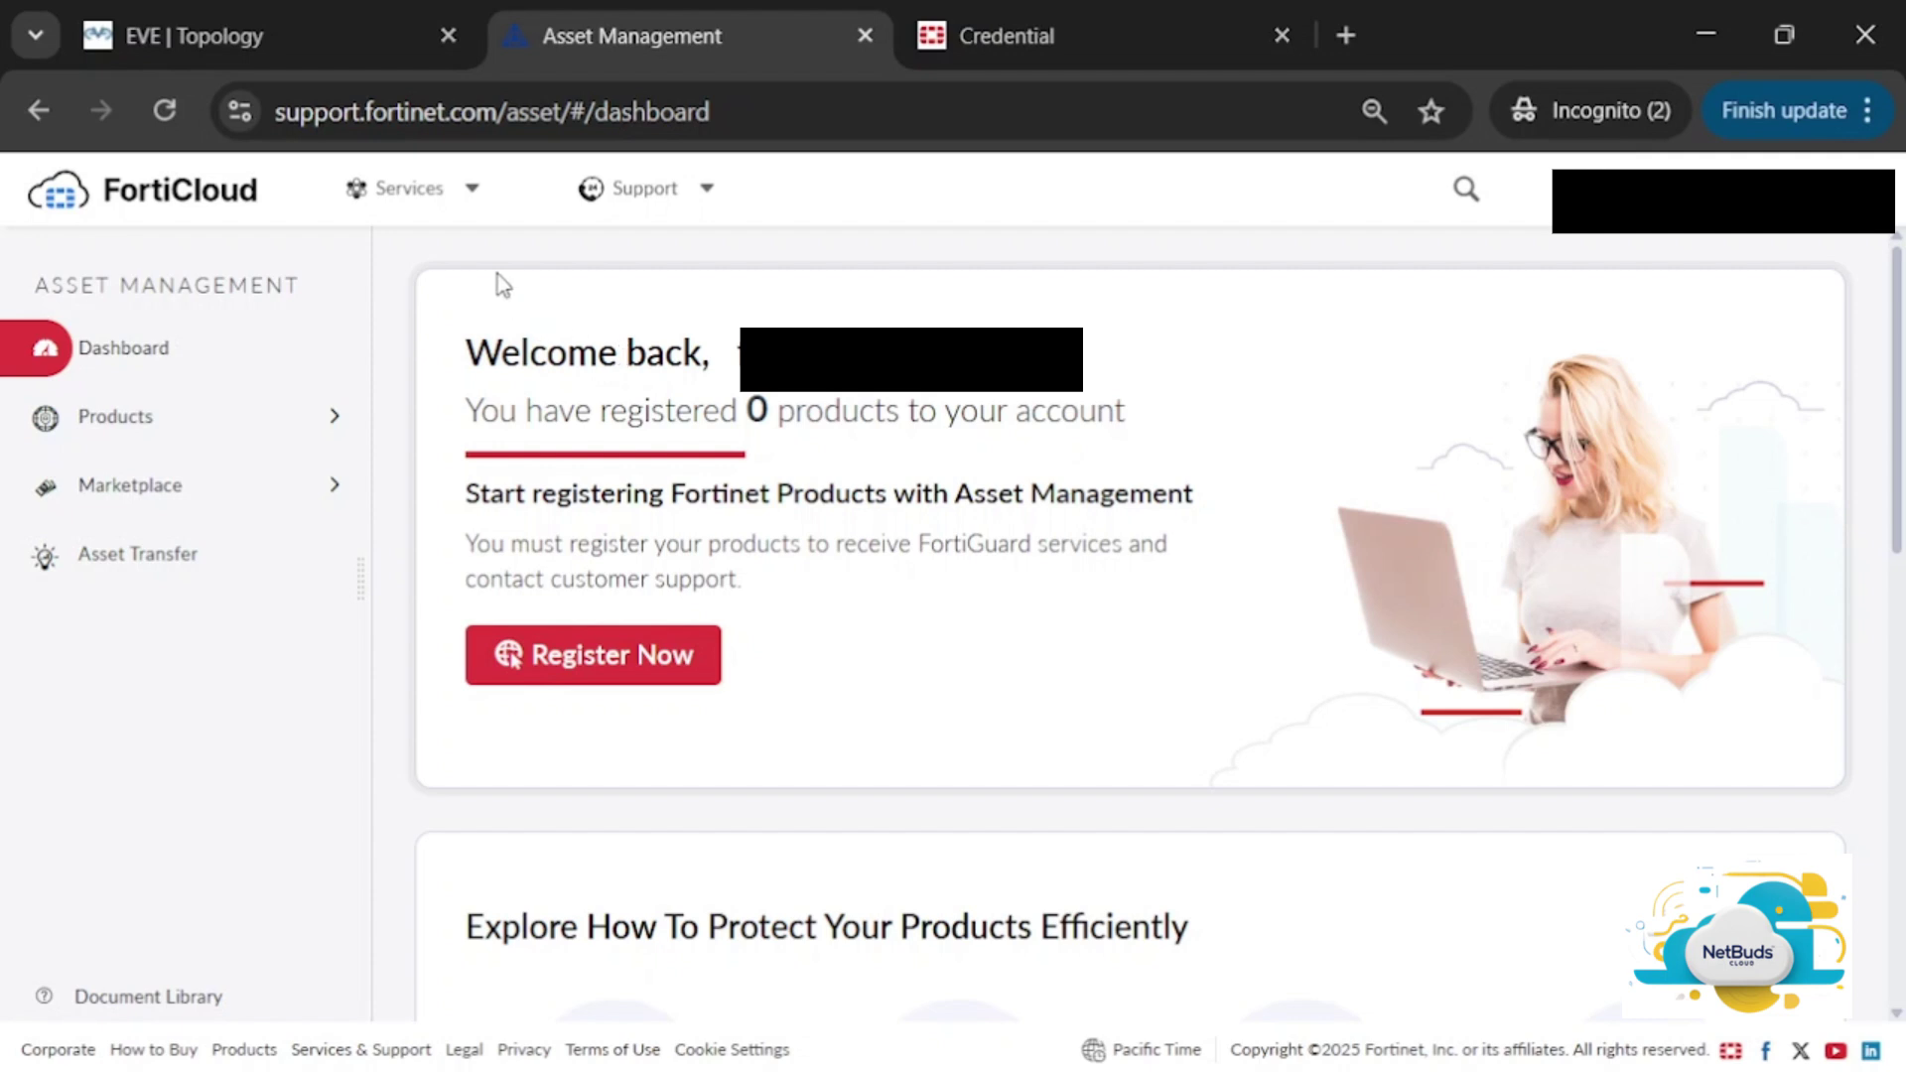
{"action": "left_click", "coordinate": [425, 199]}
{"action": "left_click", "coordinate": [646, 188]}
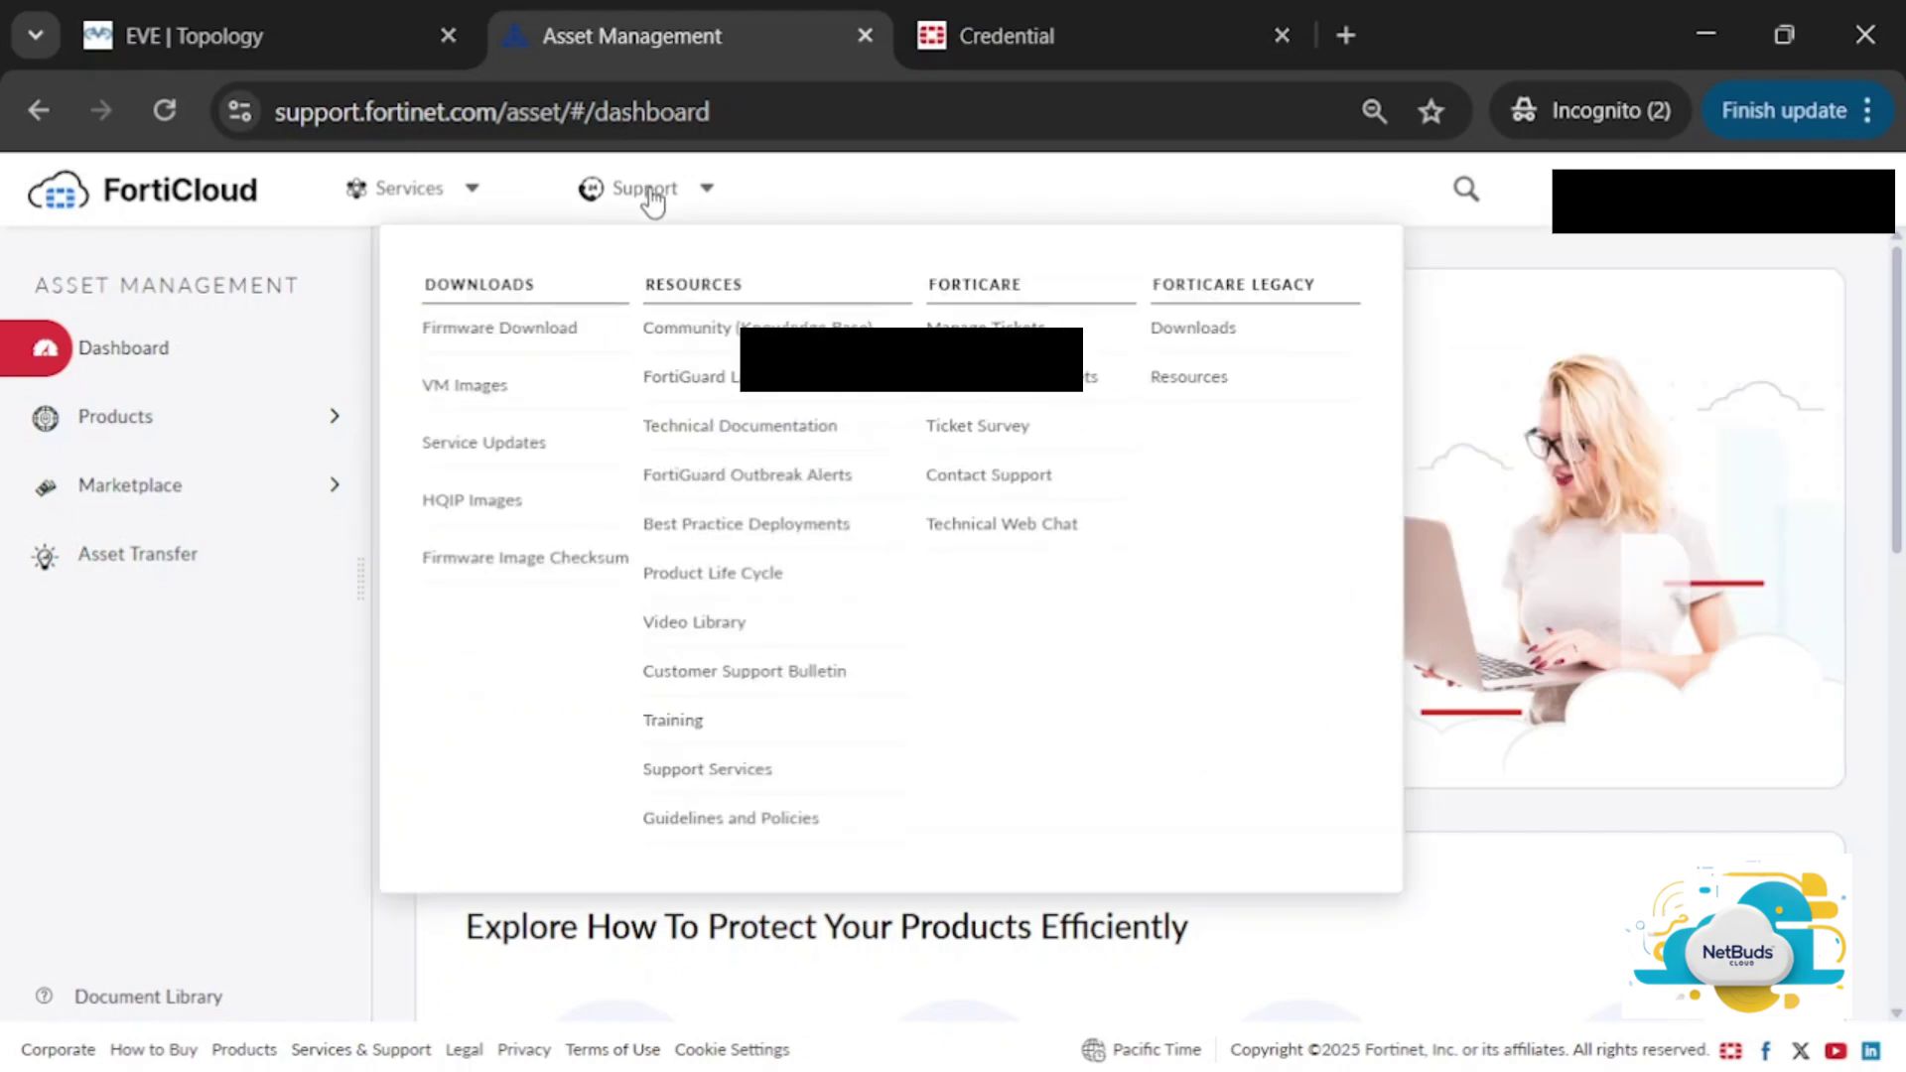
{"action": "left_click", "coordinate": [467, 407]}
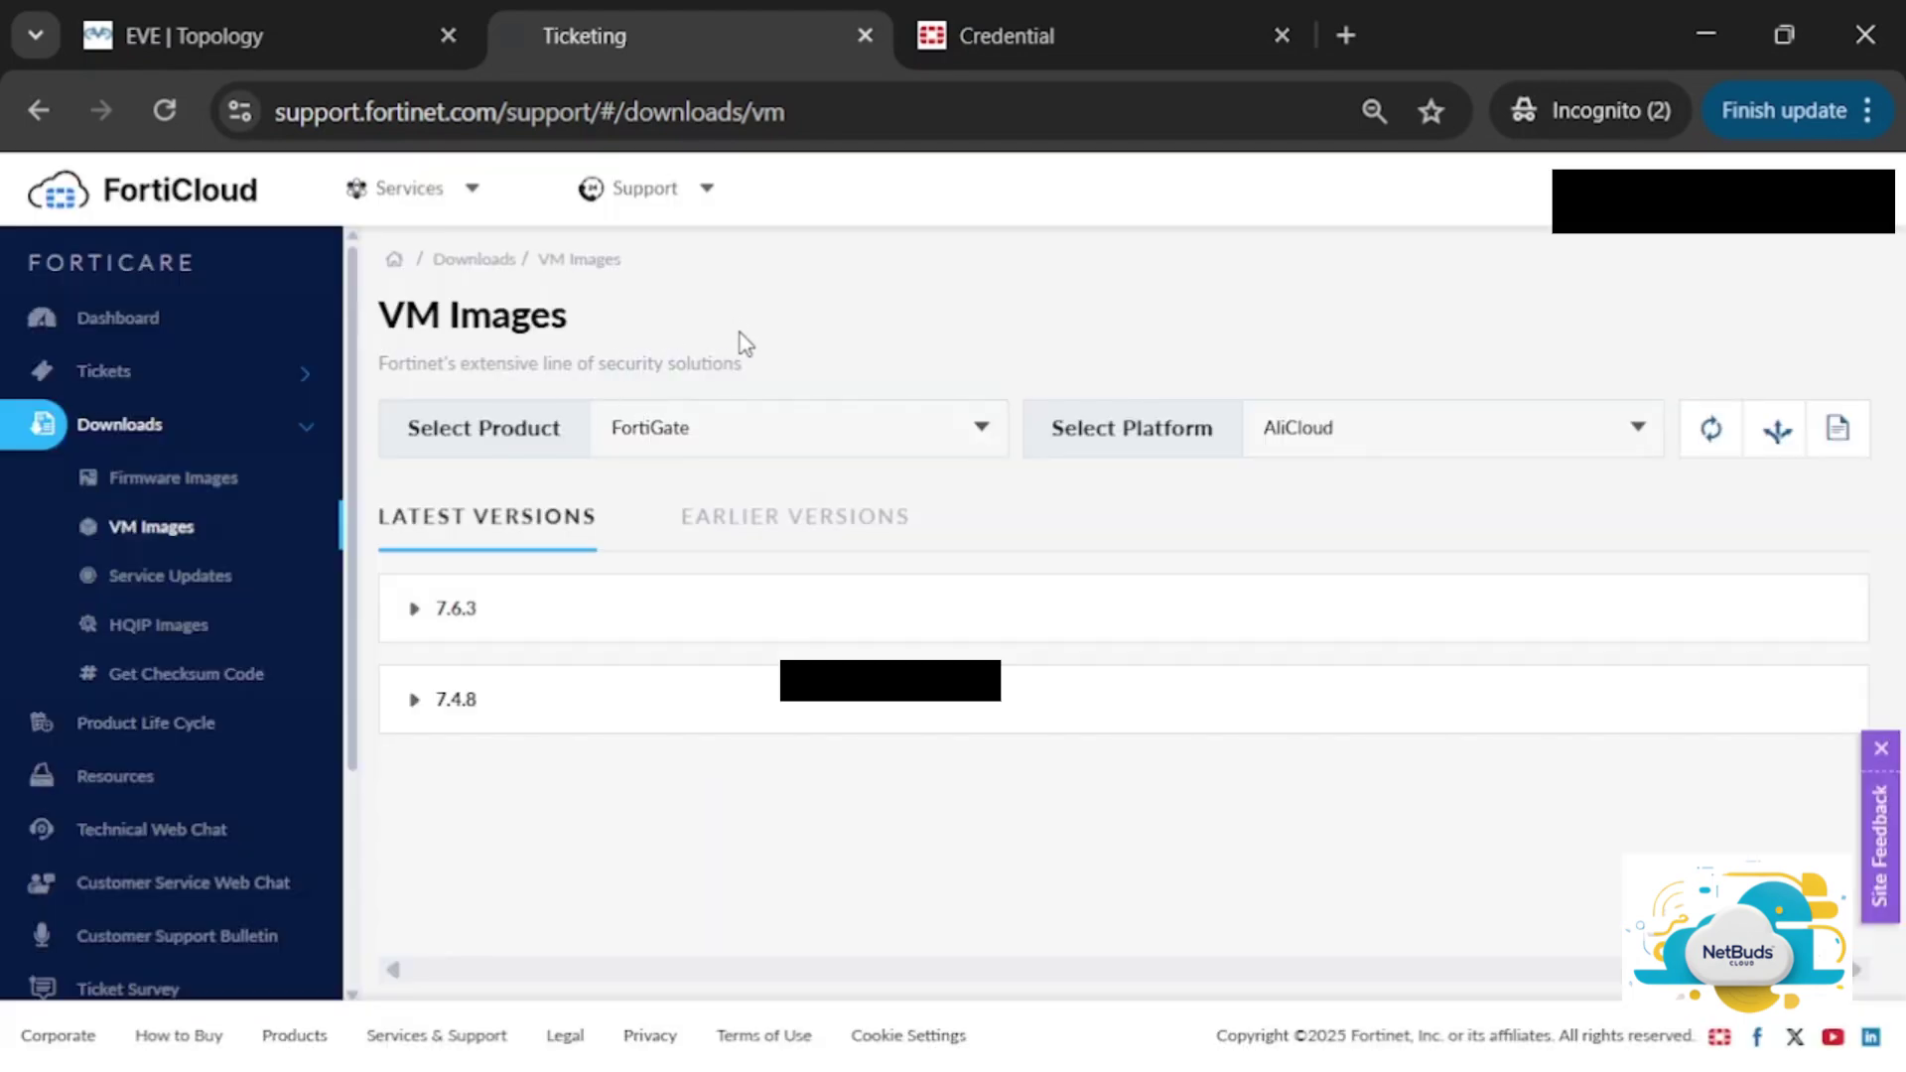
{"action": "left_click", "coordinate": [411, 189]}
{"action": "left_click", "coordinate": [481, 326]}
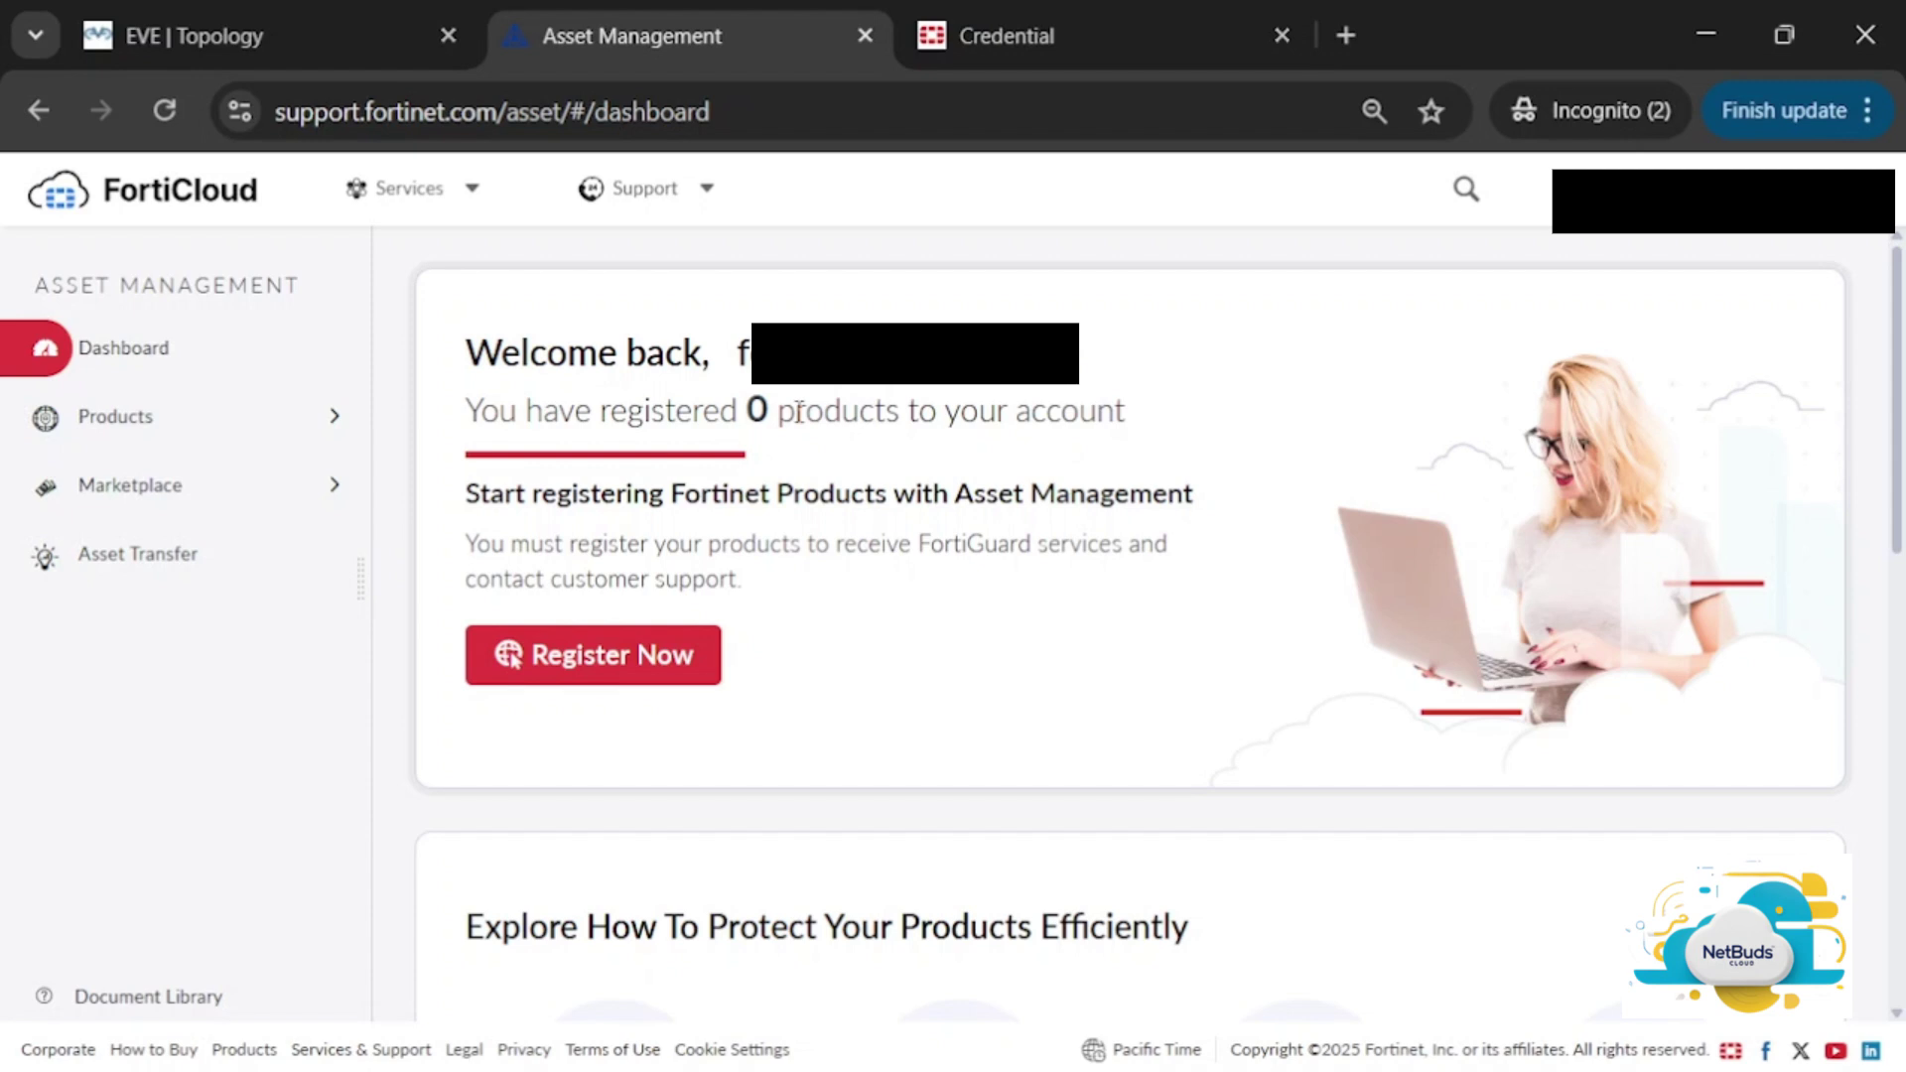
Step: Log back in to the FortiGate web interface as admin with its password
{"action": "key", "text": "alt+Tab"}
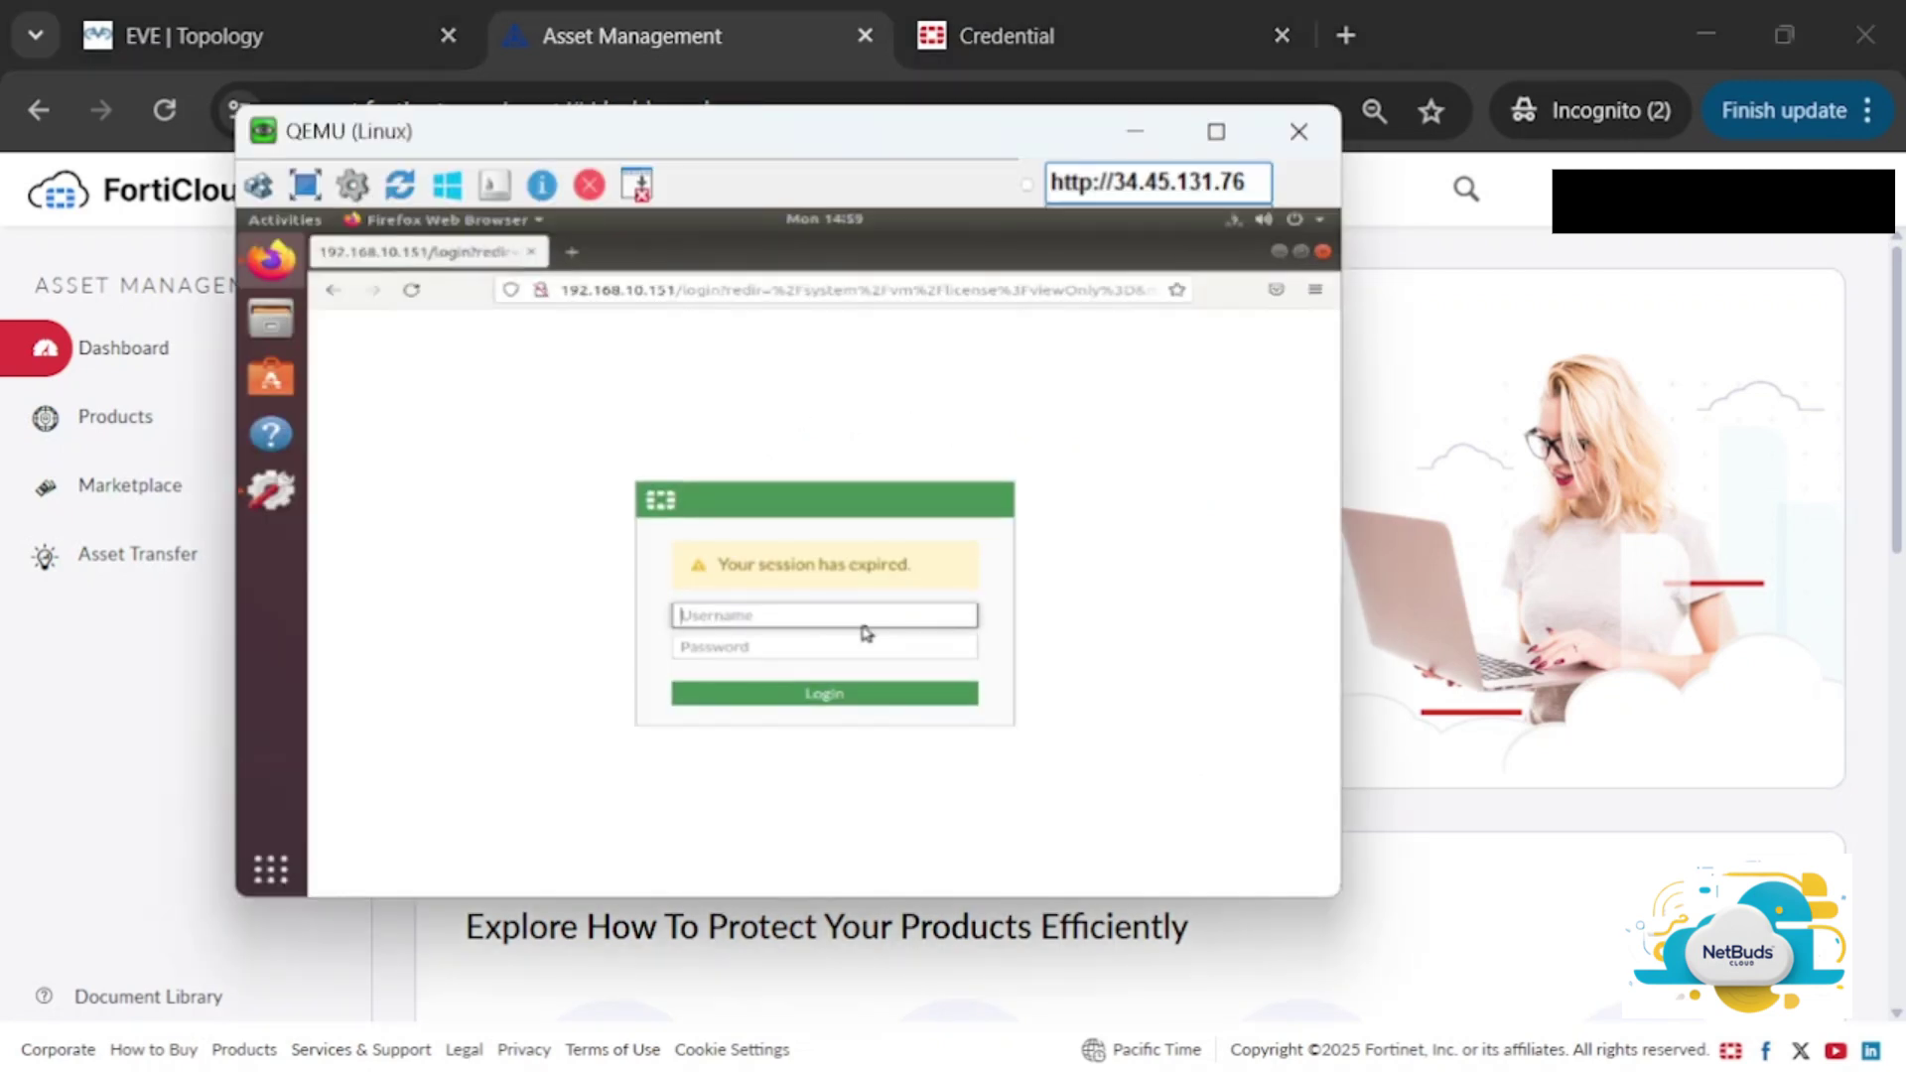
{"action": "key", "text": "Tab"}
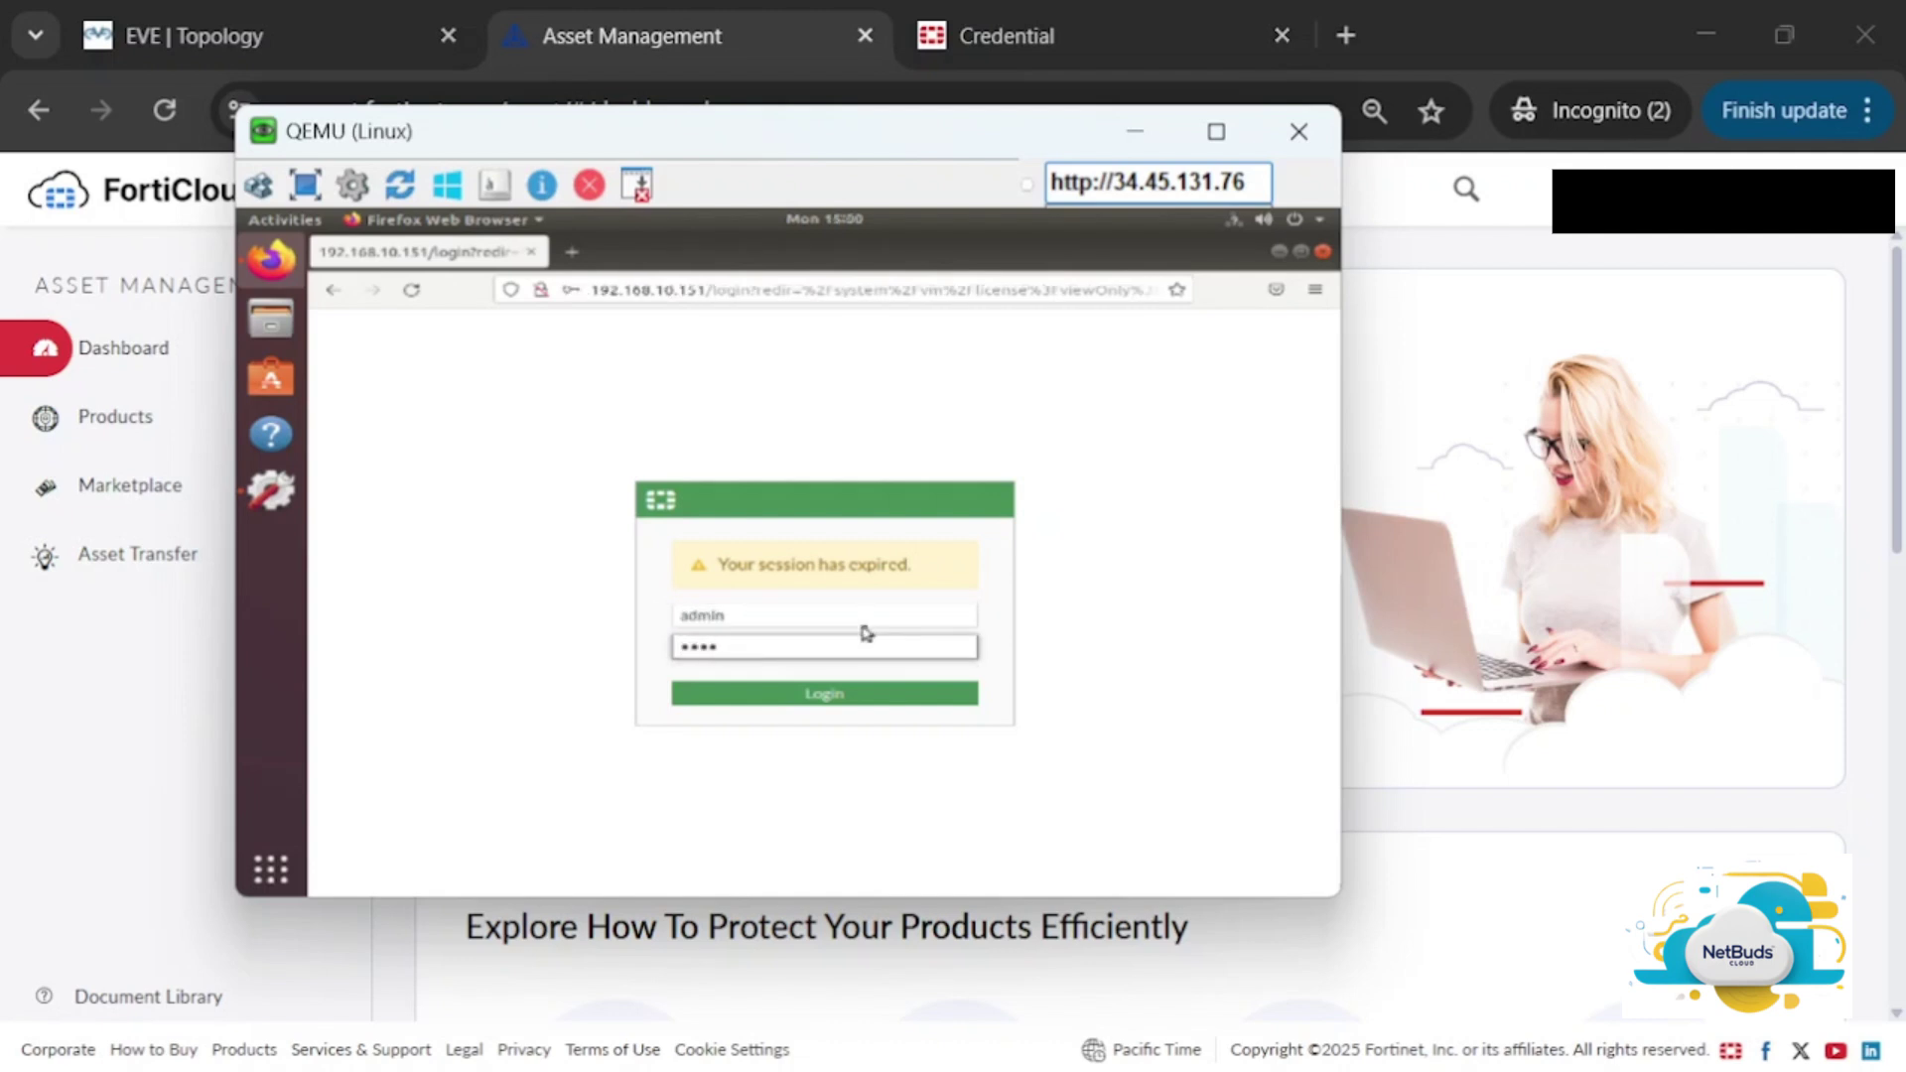
{"action": "key", "text": "Return"}
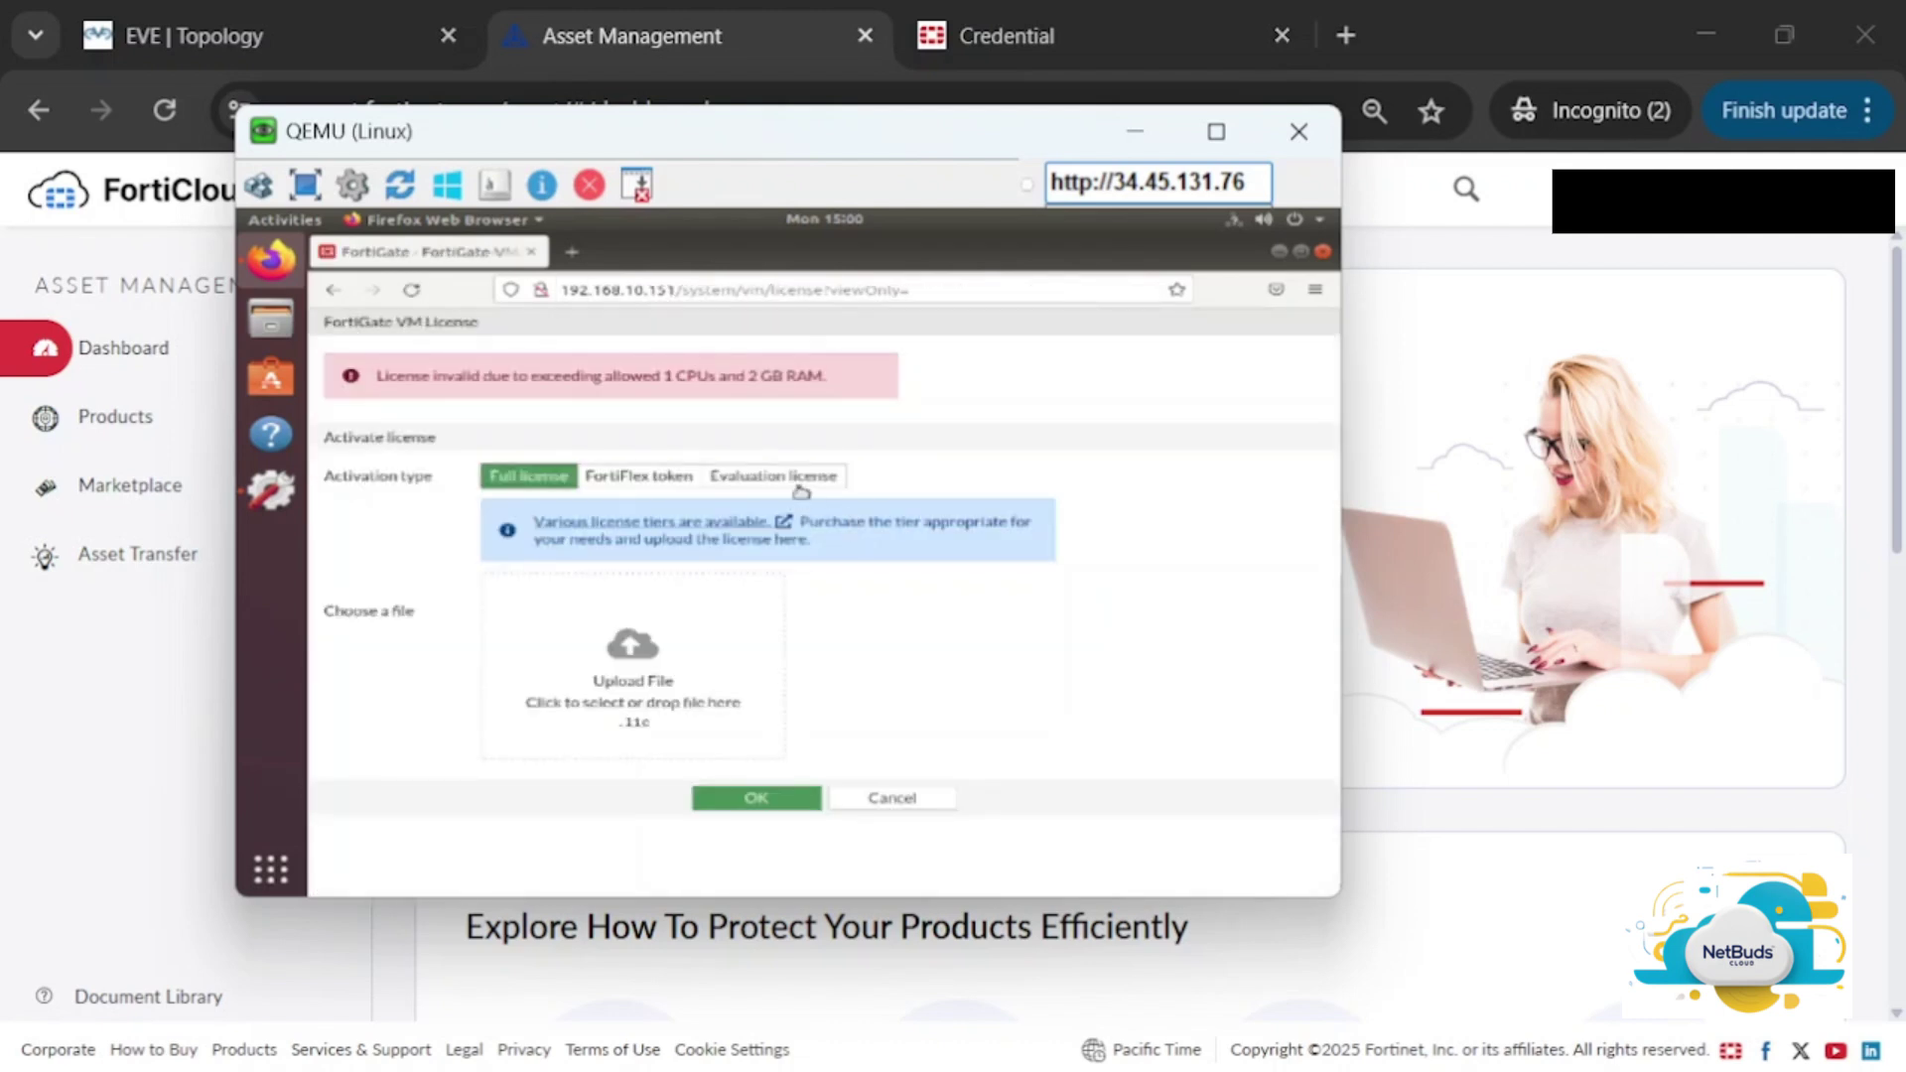
Step: Choose Evaluation license and submit the FortiCare account email and password
{"action": "left_click", "coordinate": [776, 479]}
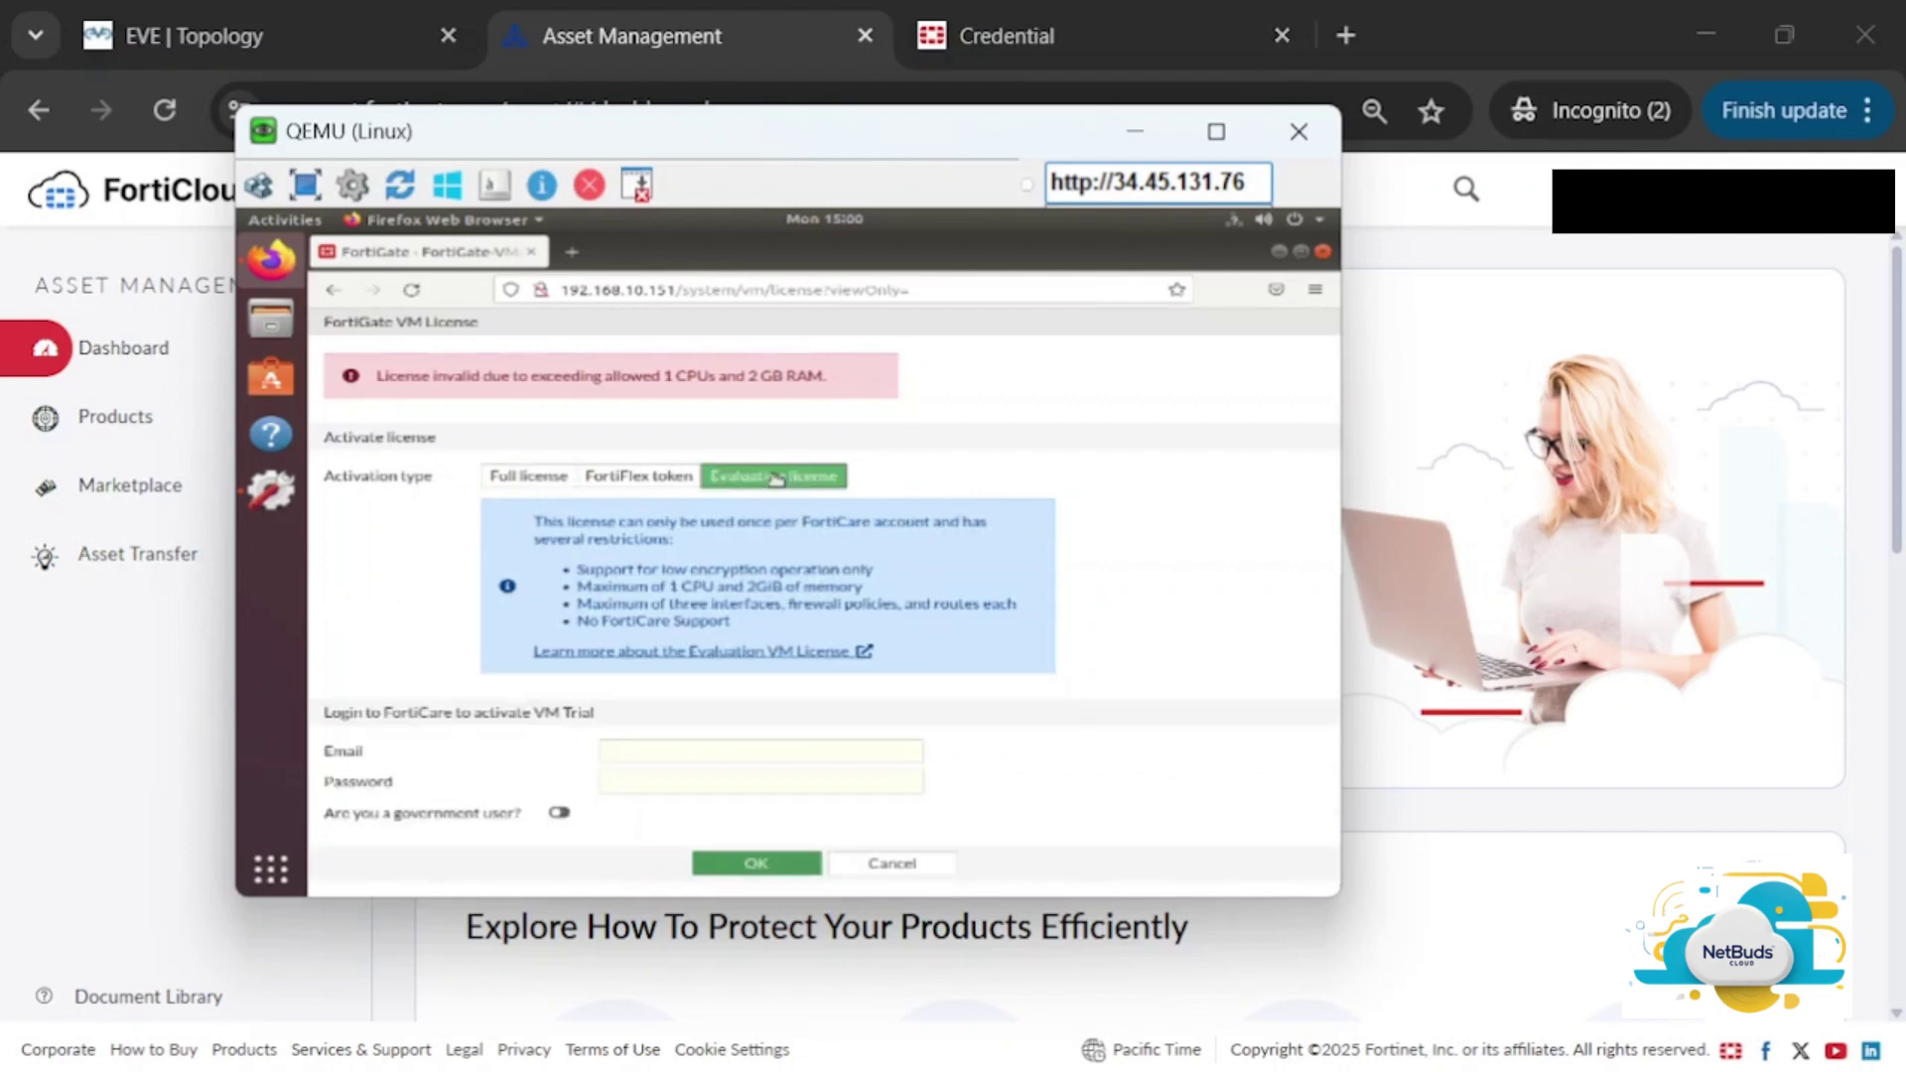
{"action": "left_click", "coordinate": [754, 760]}
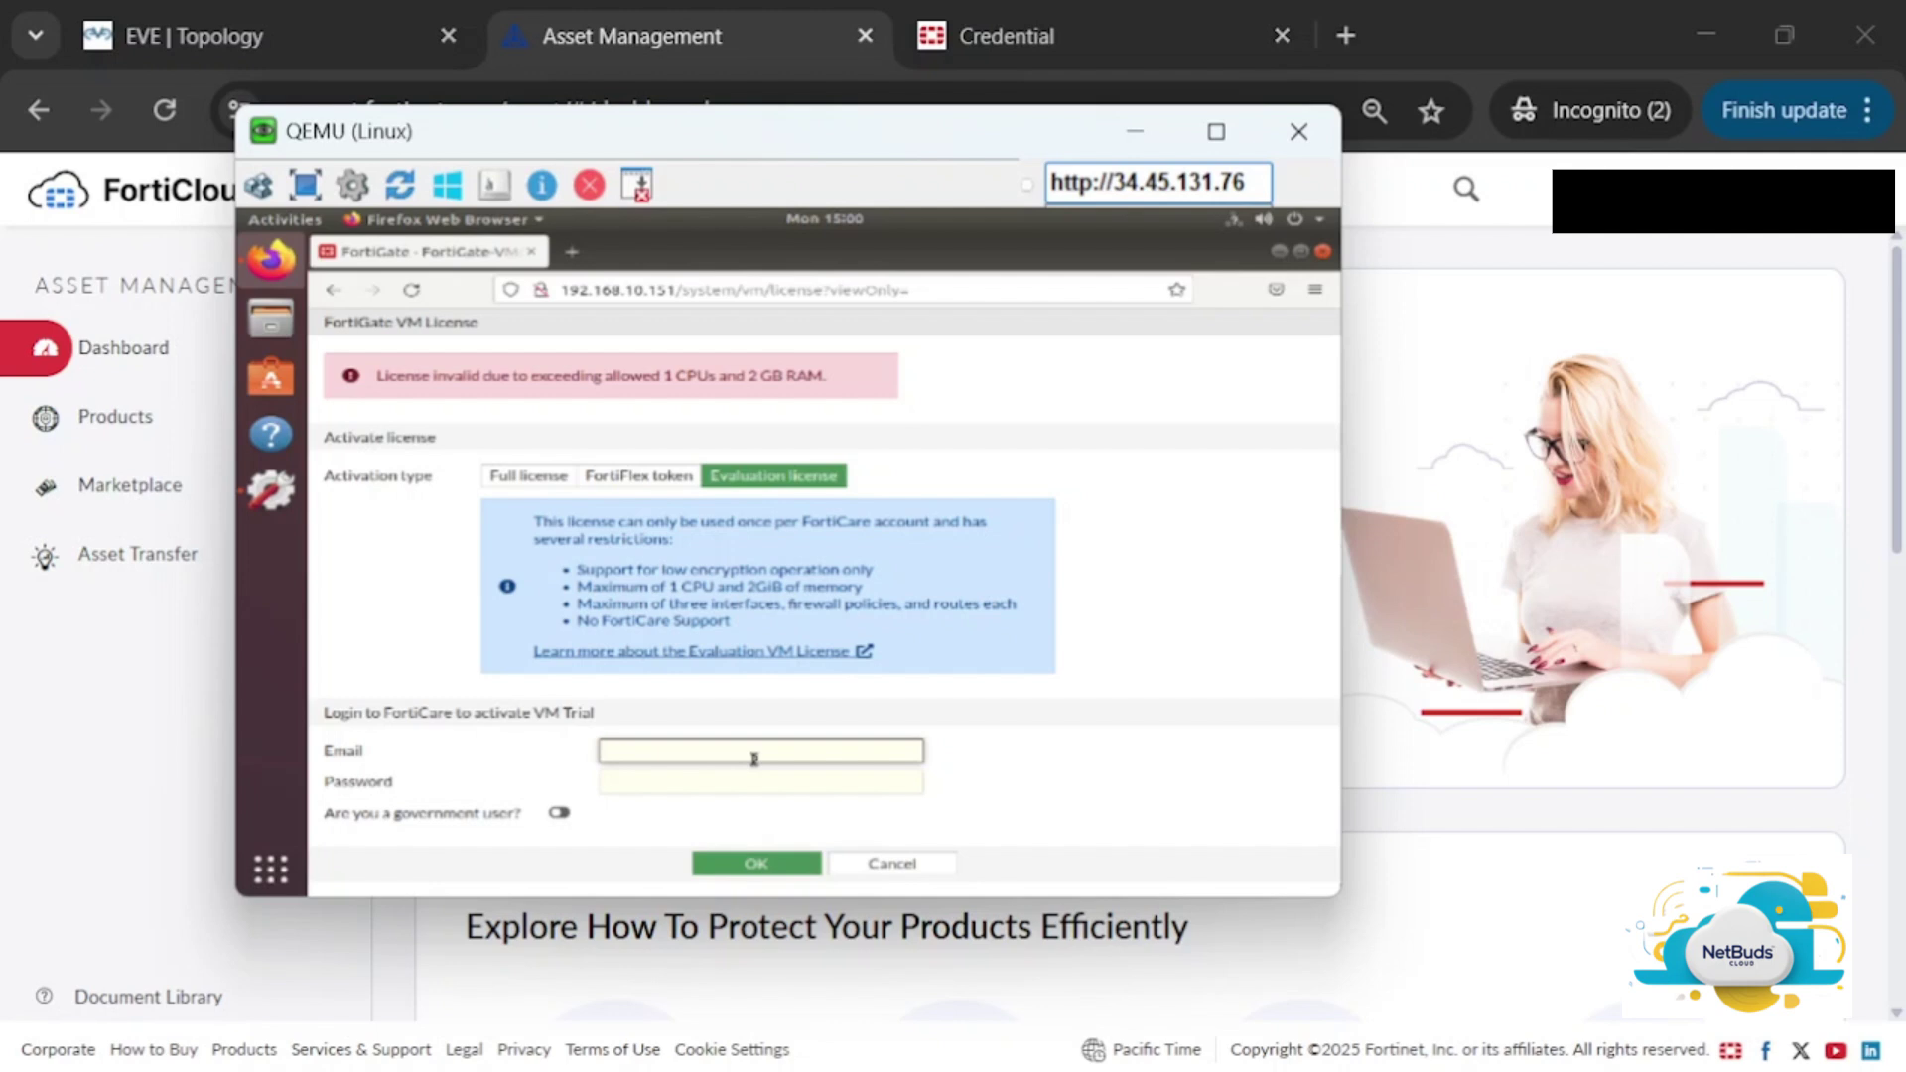
{"action": "key", "text": "ctrl+v"}
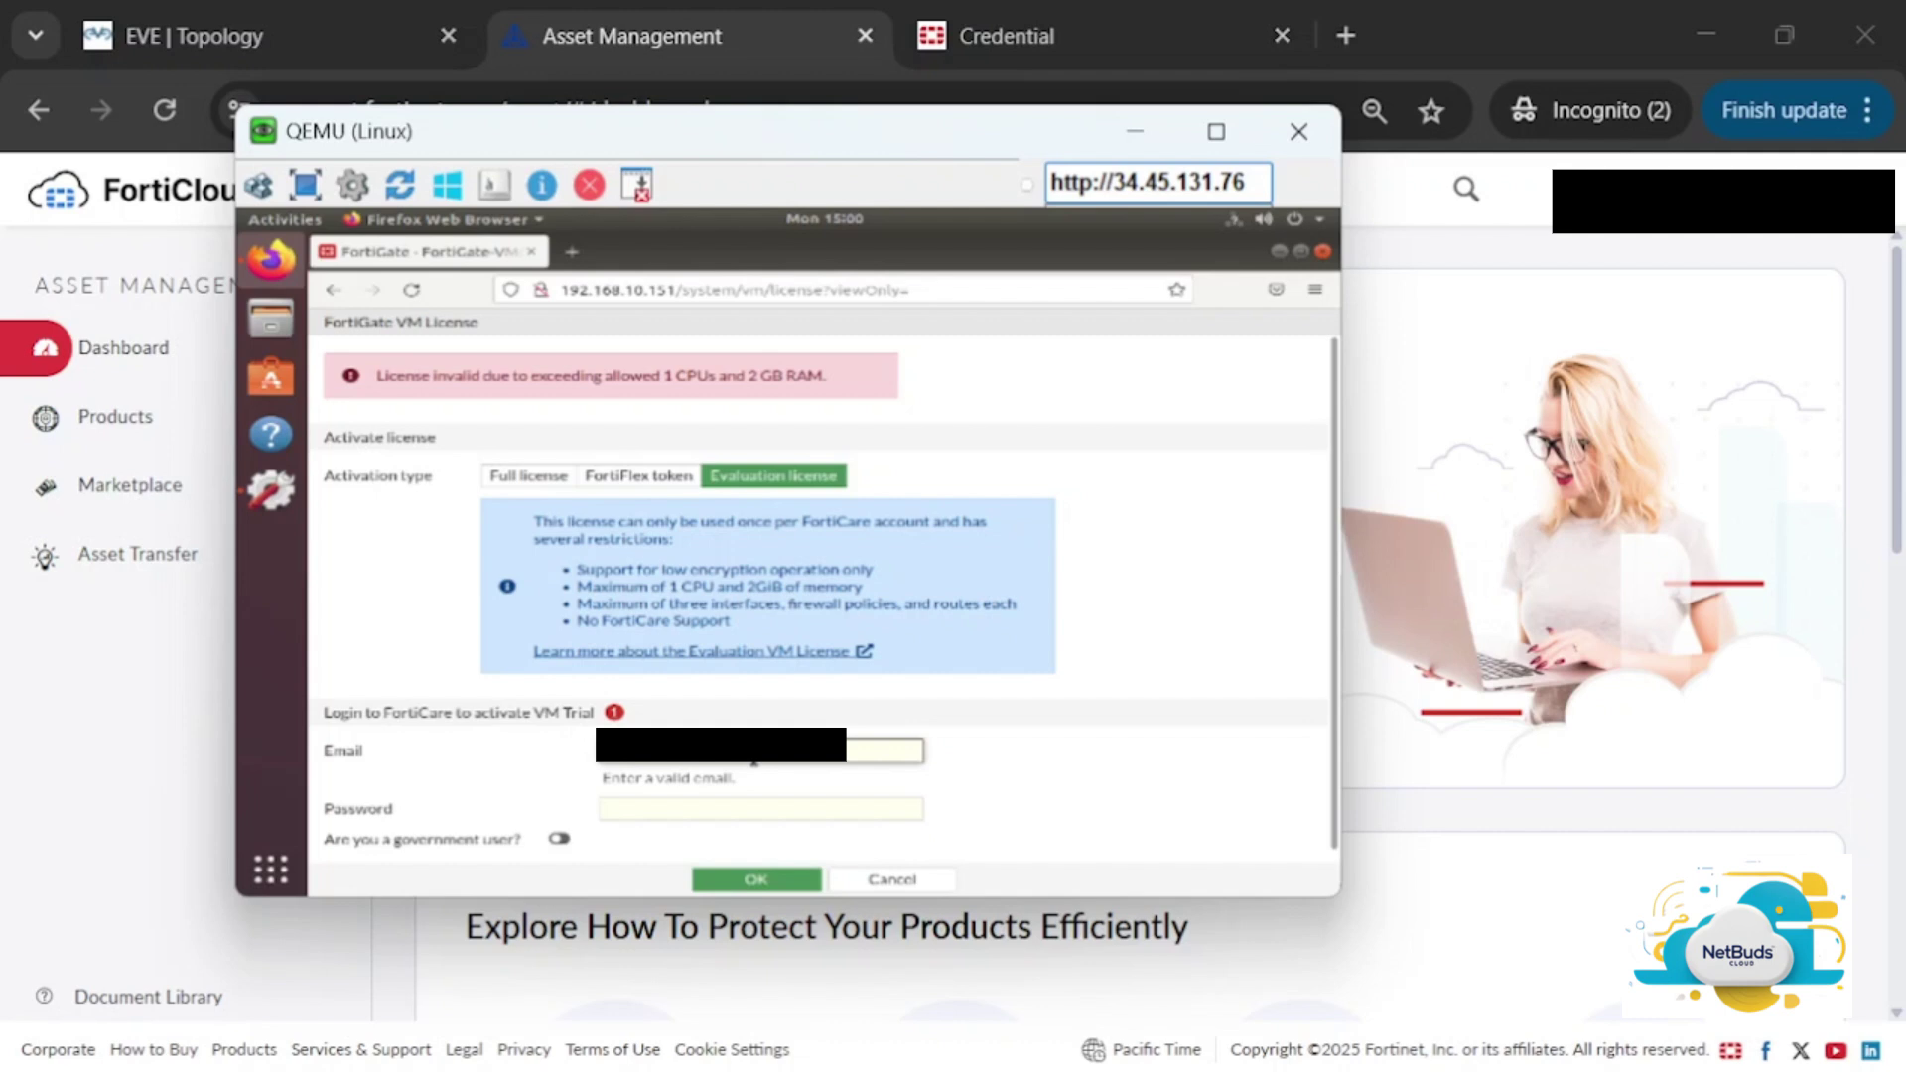
{"action": "type", "text": "com"}
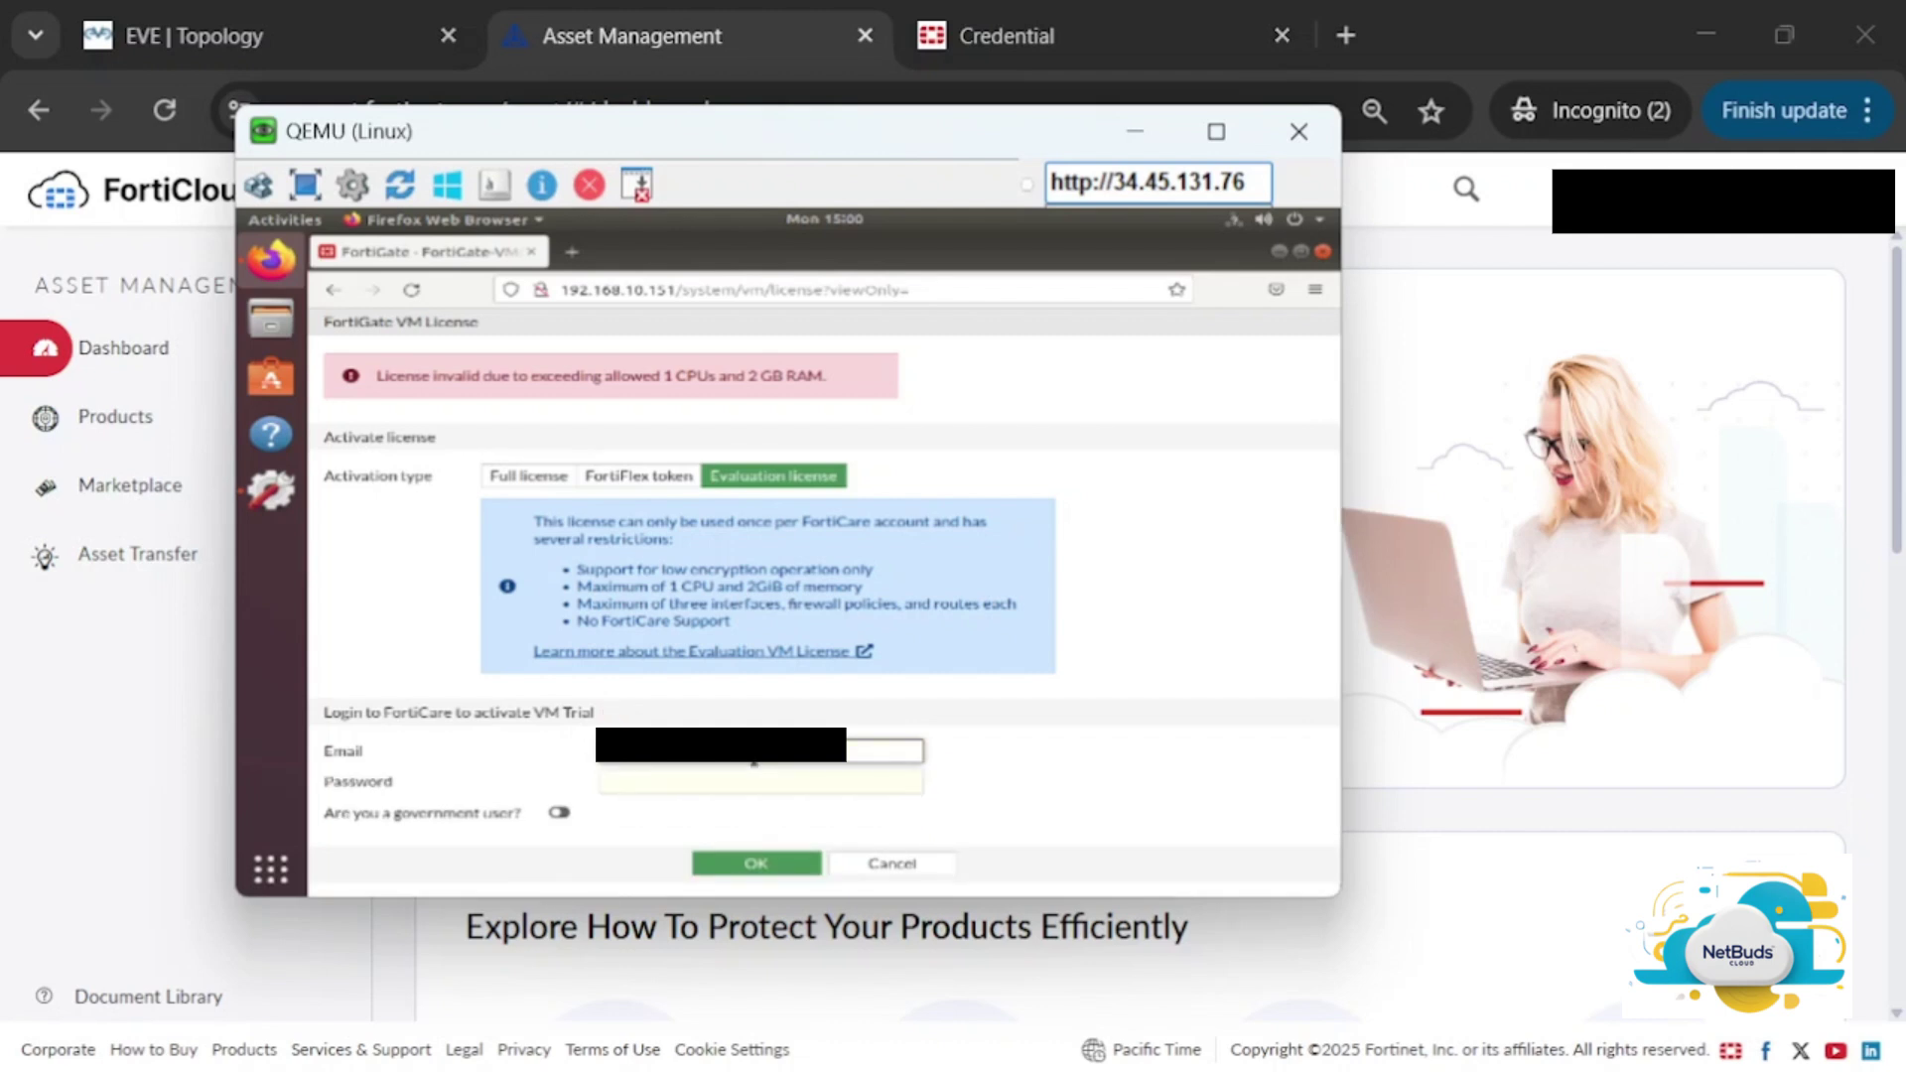
{"action": "left_click", "coordinate": [818, 787]}
{"action": "type", "text": "************"}
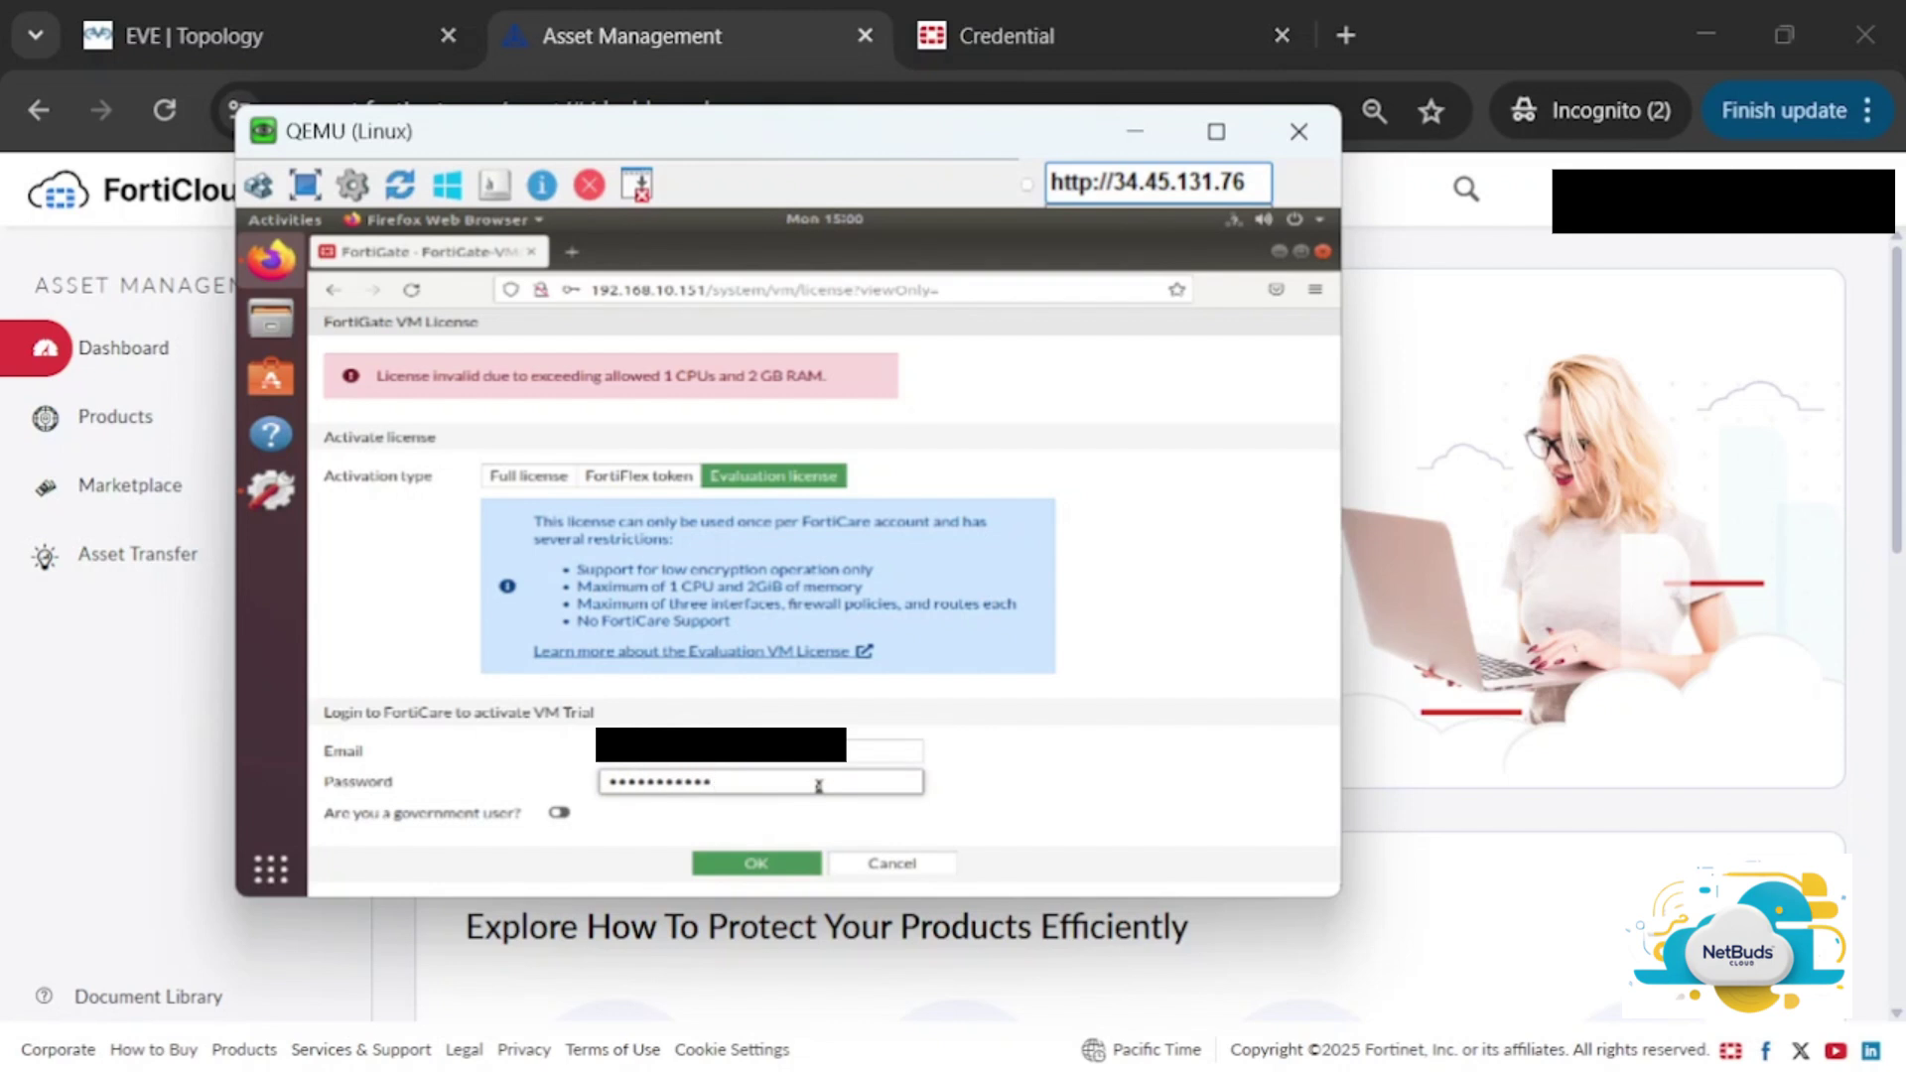
{"action": "left_click", "coordinate": [746, 864]}
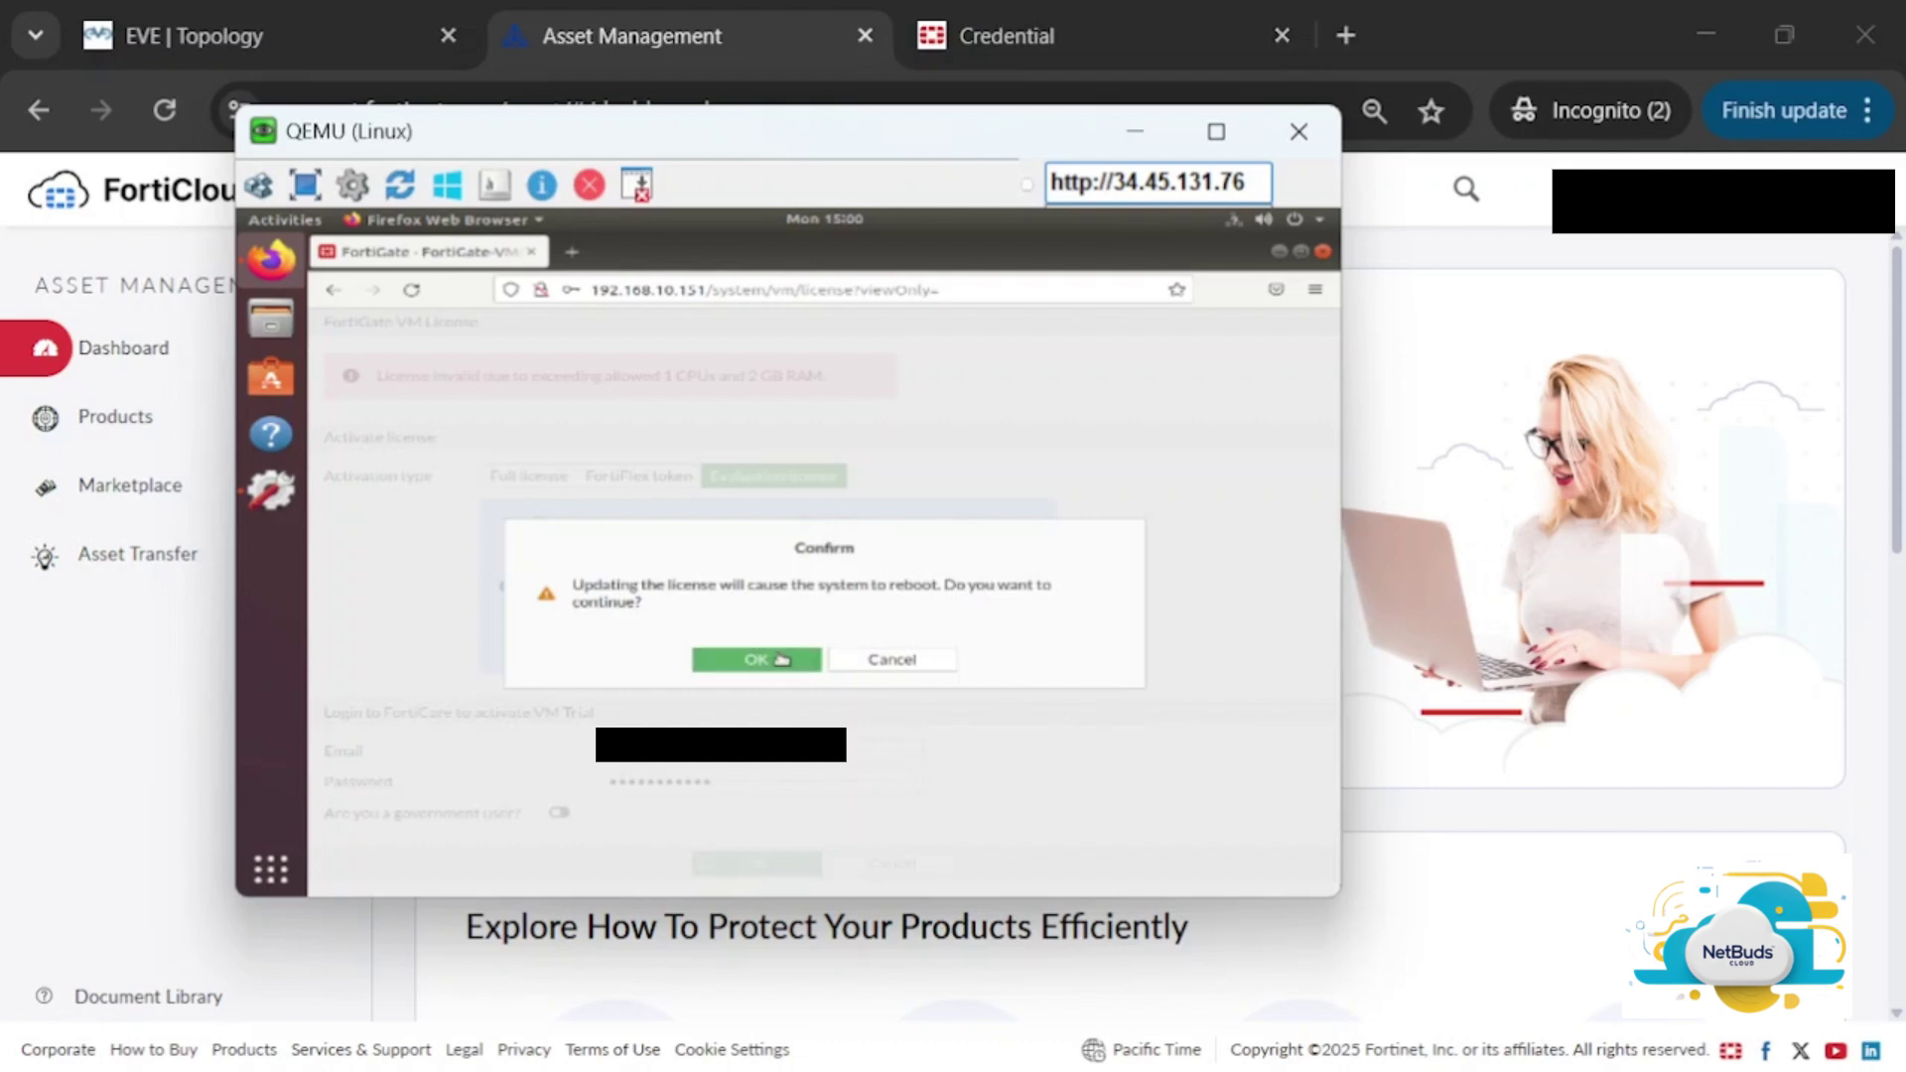
Step: Confirm the reboot, dismiss the save-login prompt, and watch the console until the login prompt returns
{"action": "left_click", "coordinate": [781, 659]}
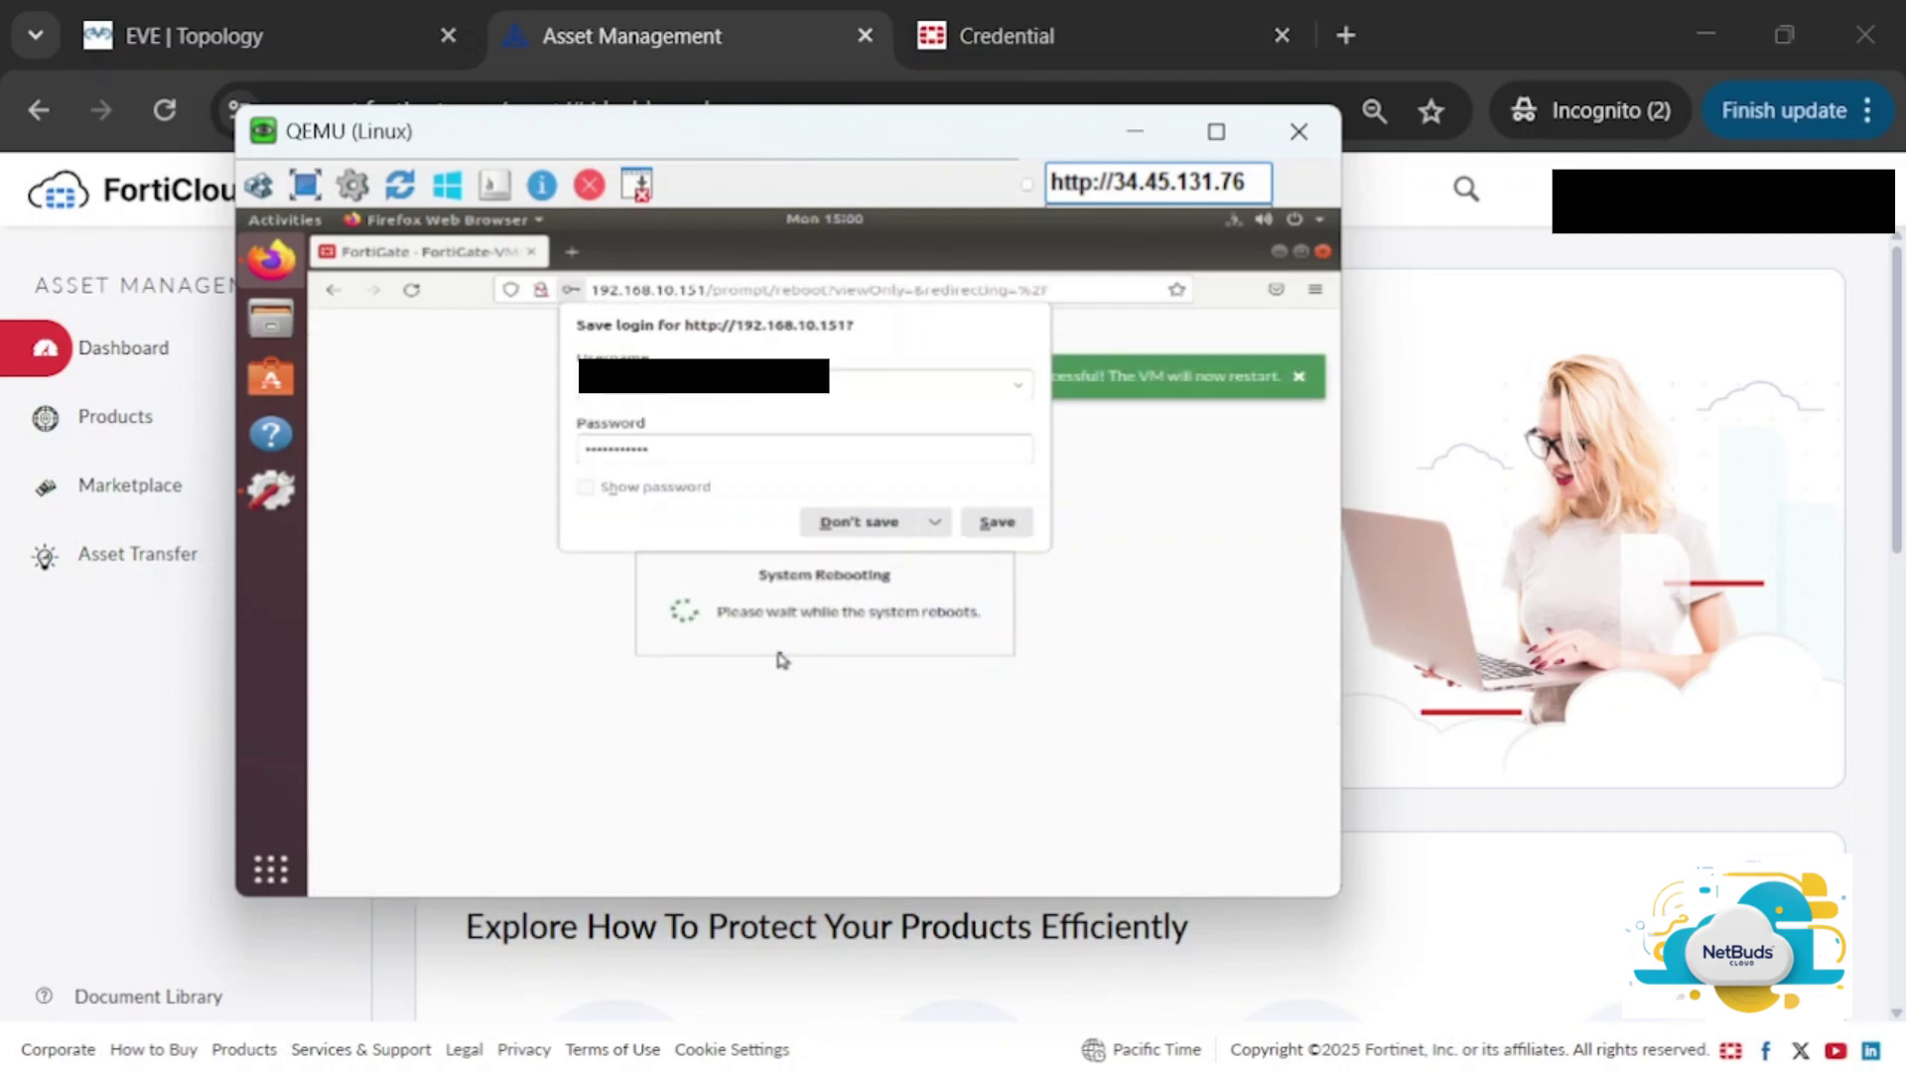
{"action": "left_click", "coordinate": [860, 522]}
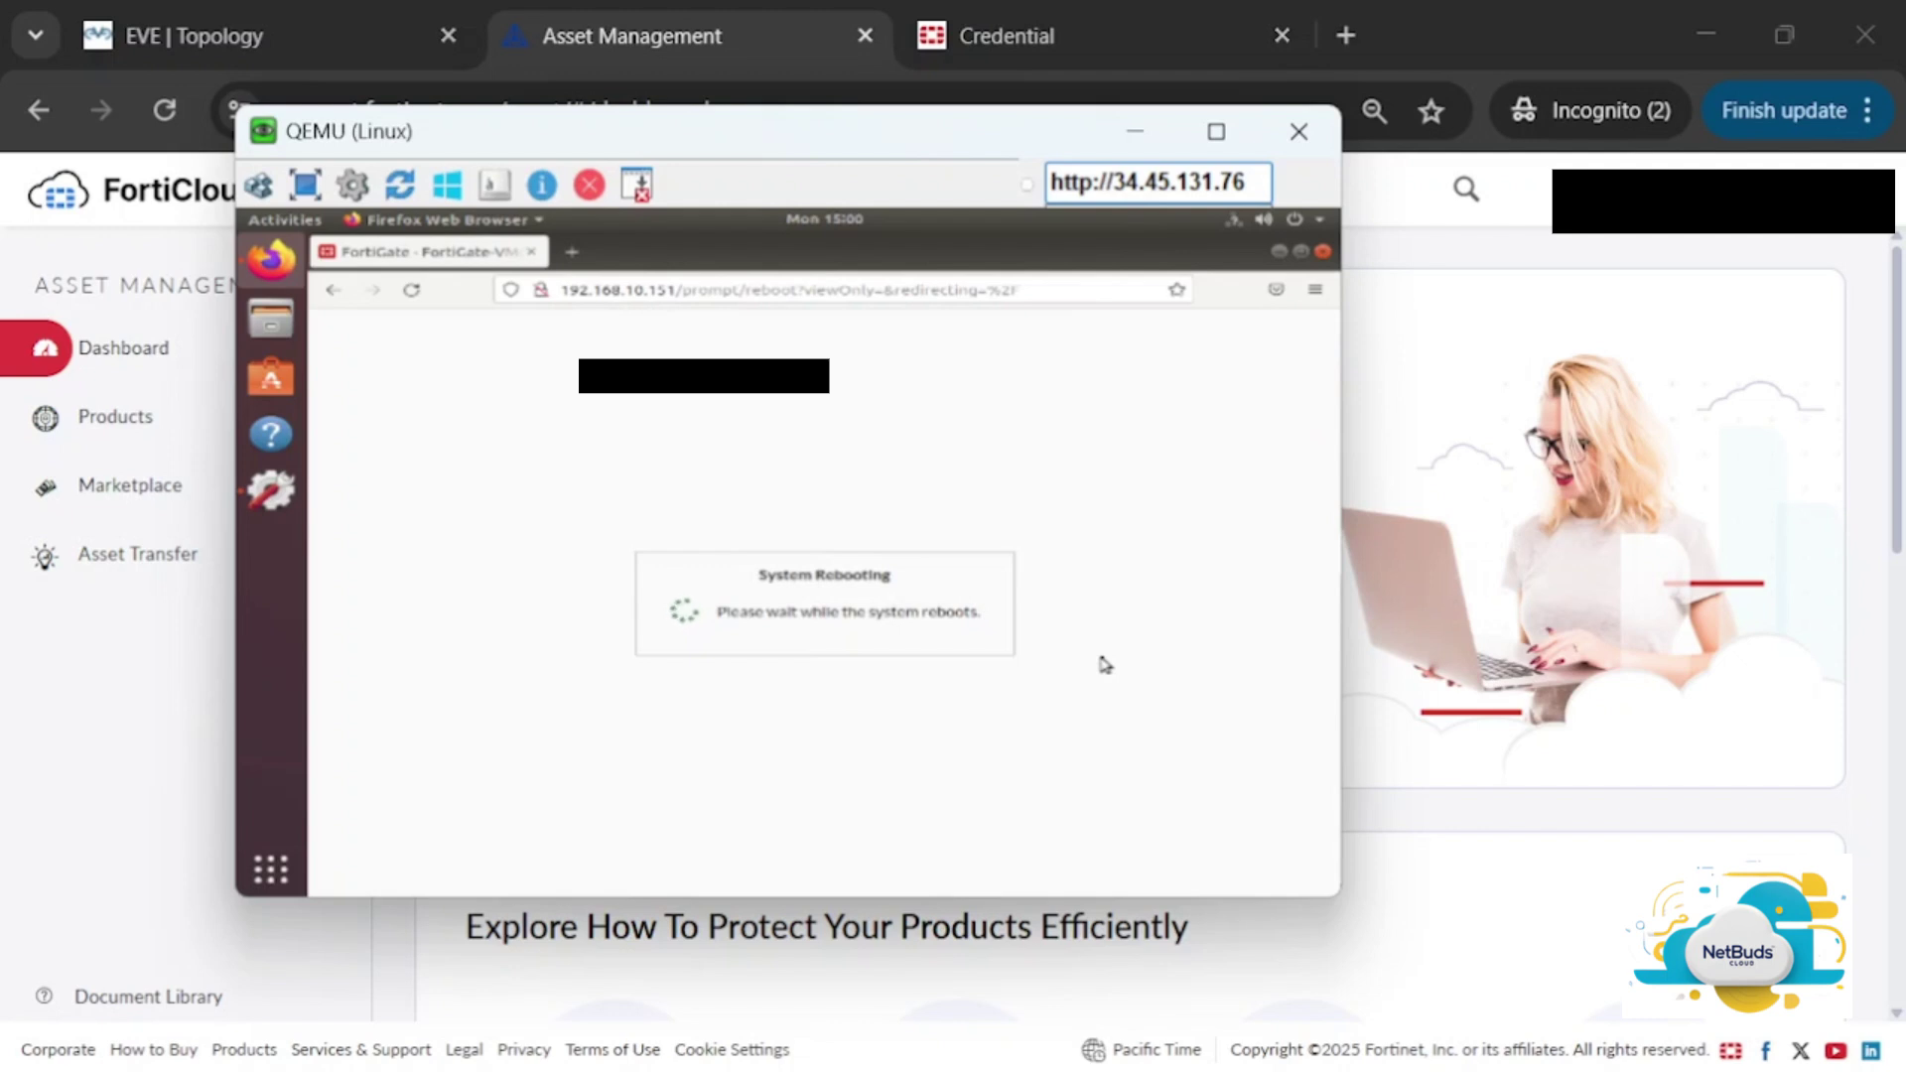
{"action": "key", "text": "alt"}
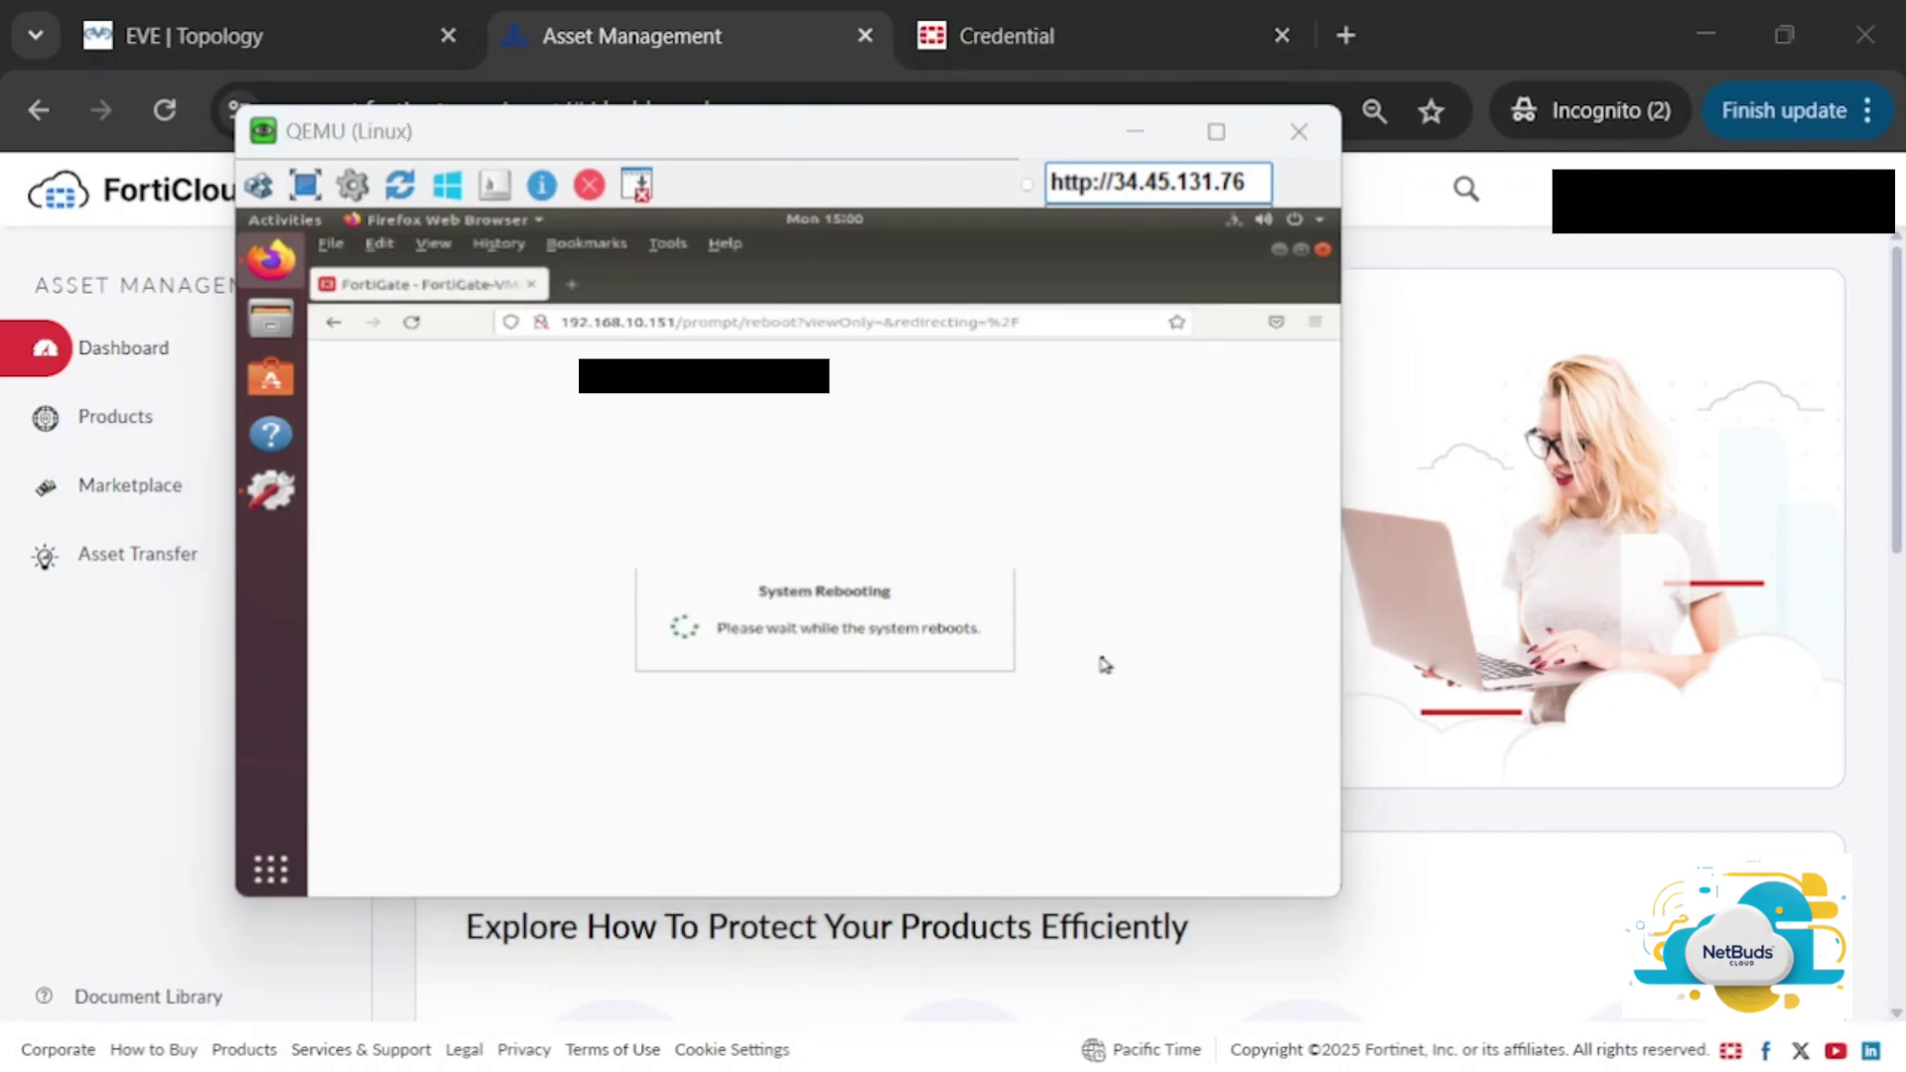
{"action": "key", "text": "alt+Tab"}
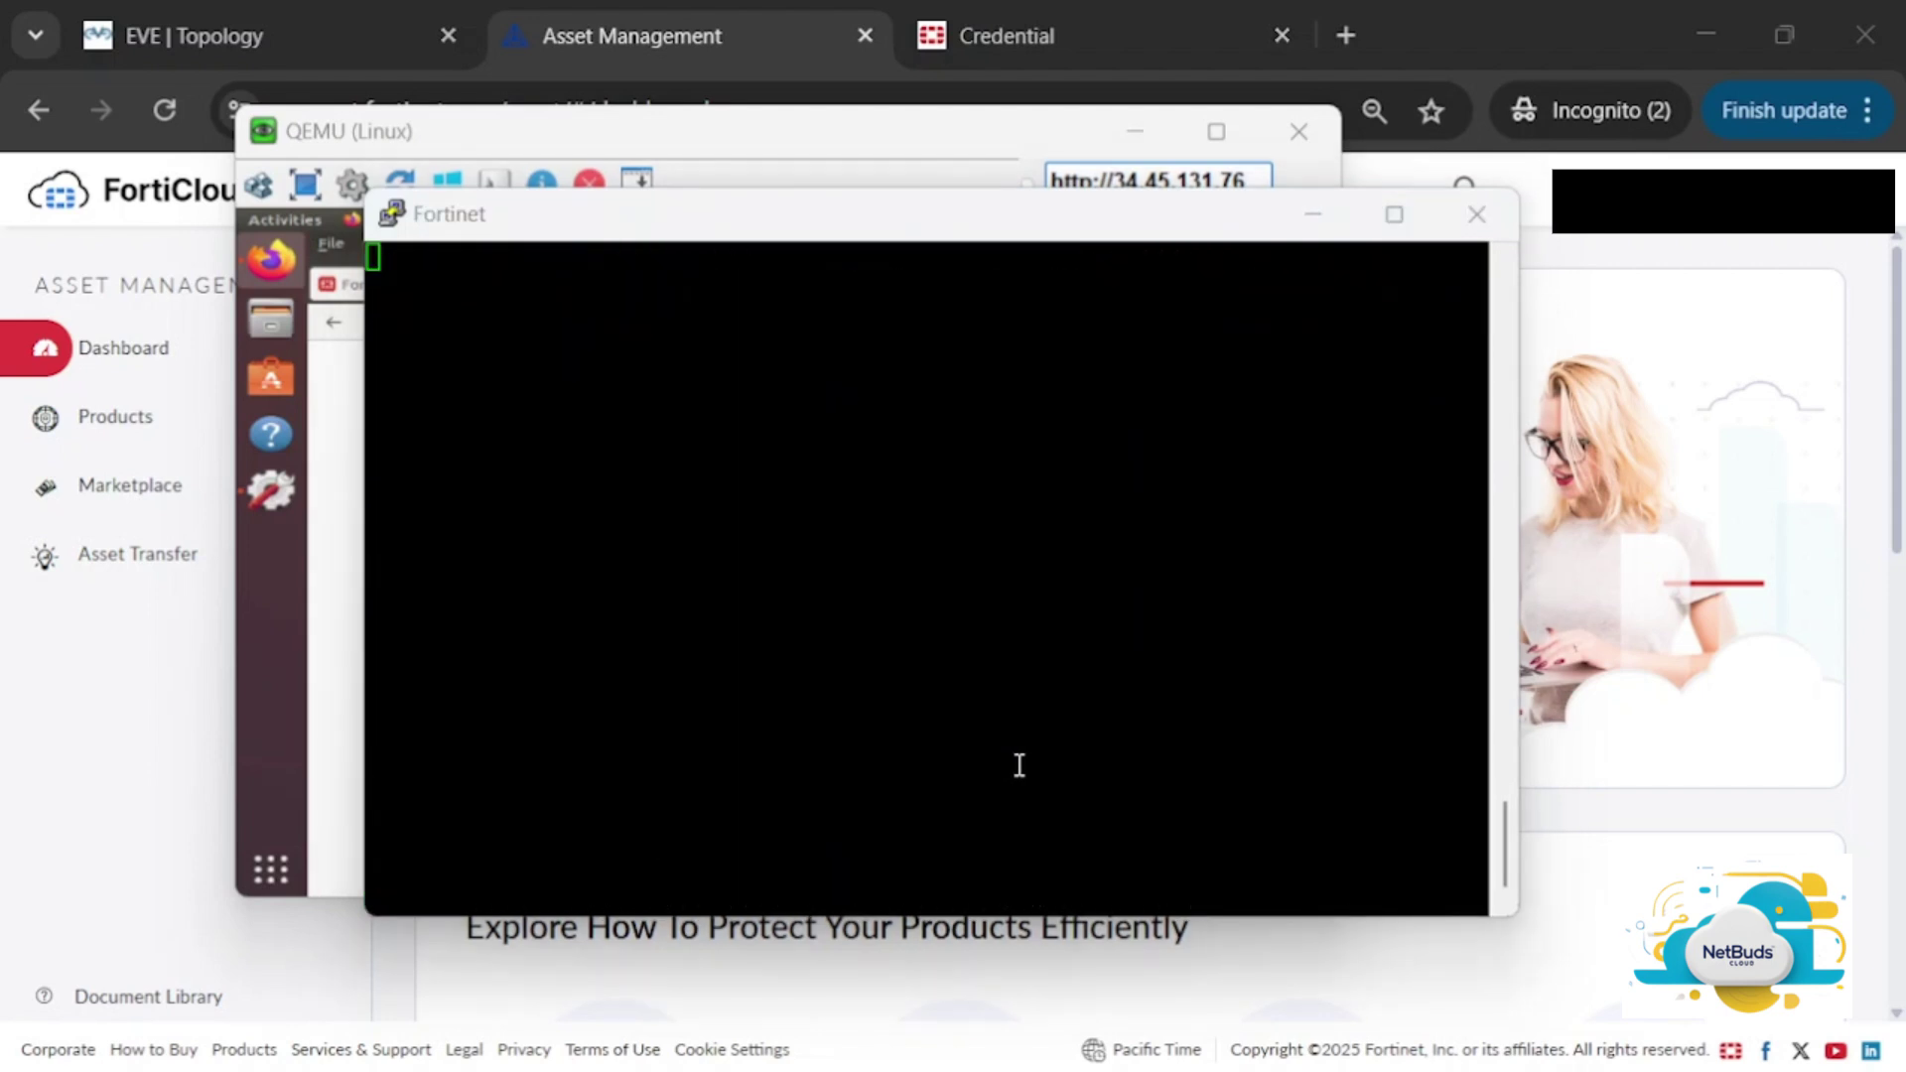
{"action": "key", "text": "alt+Tab"}
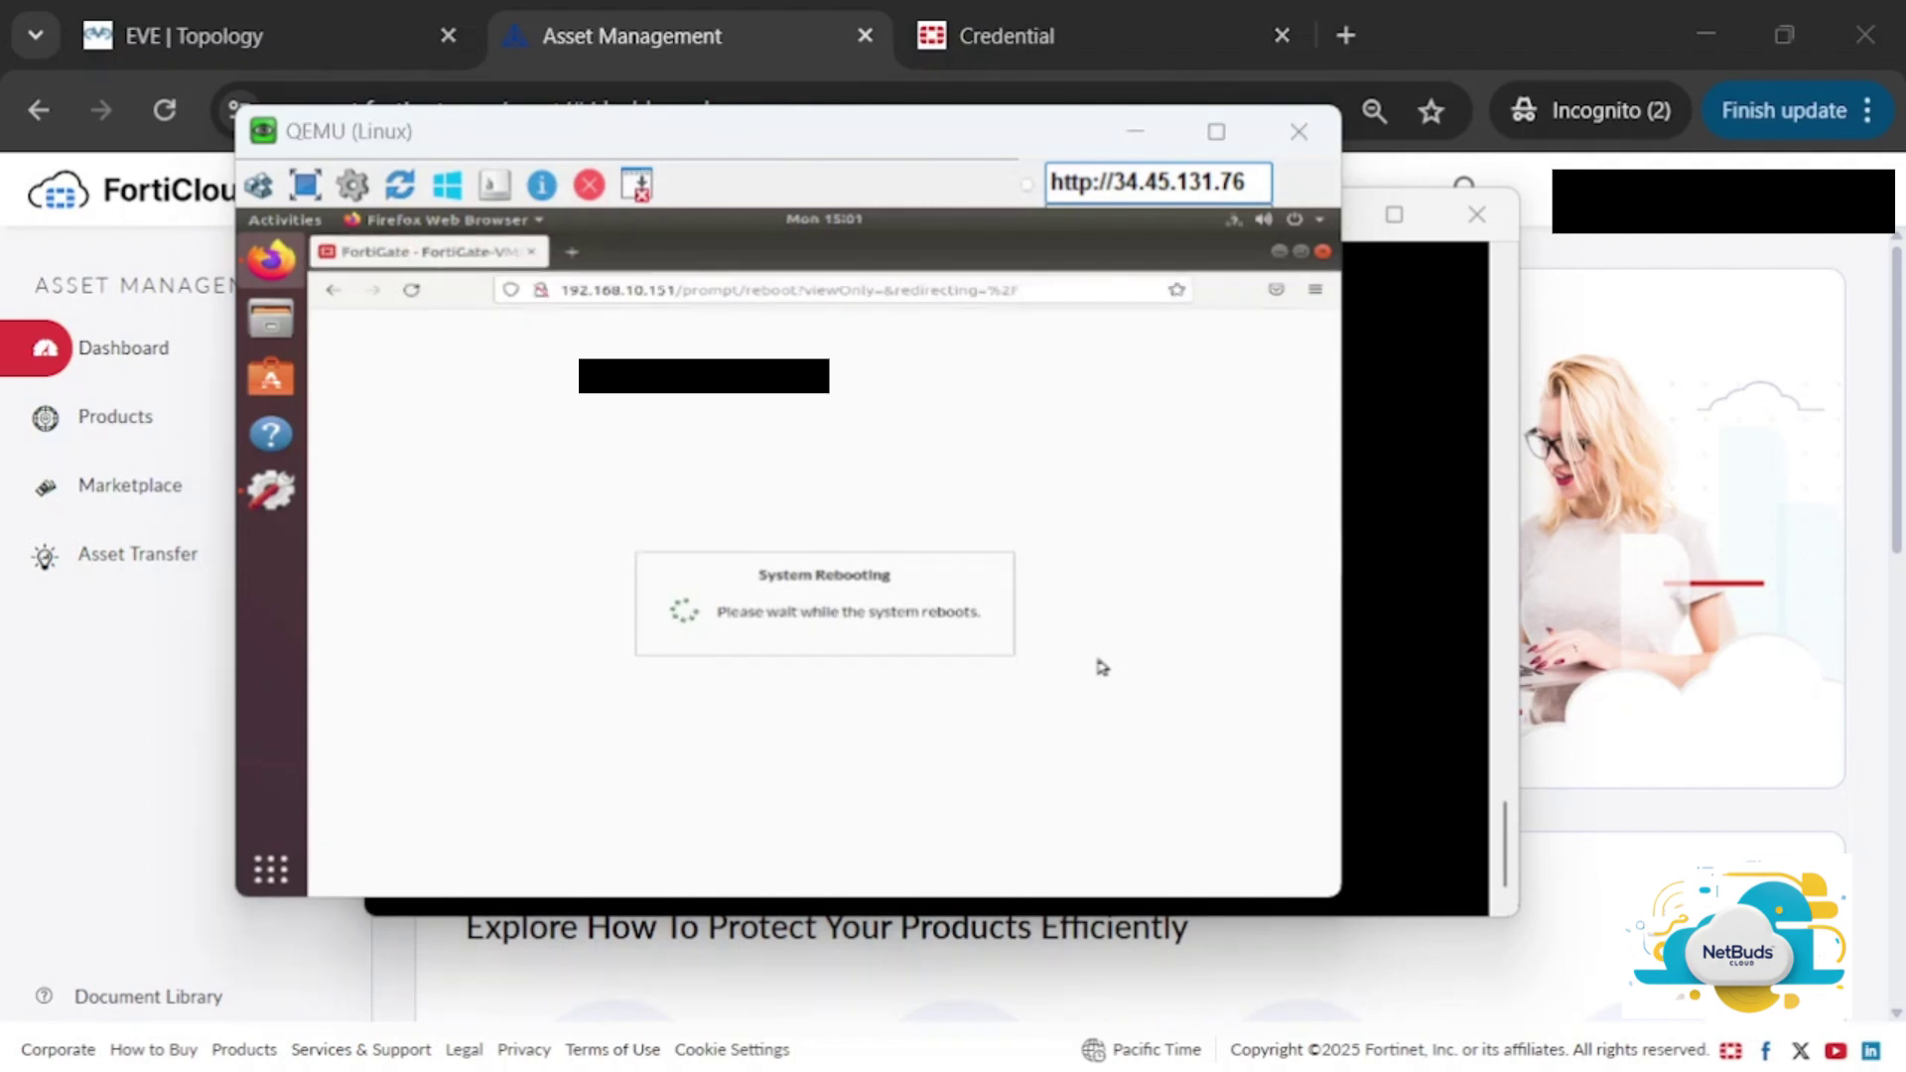
{"action": "key", "text": "alt+Tab"}
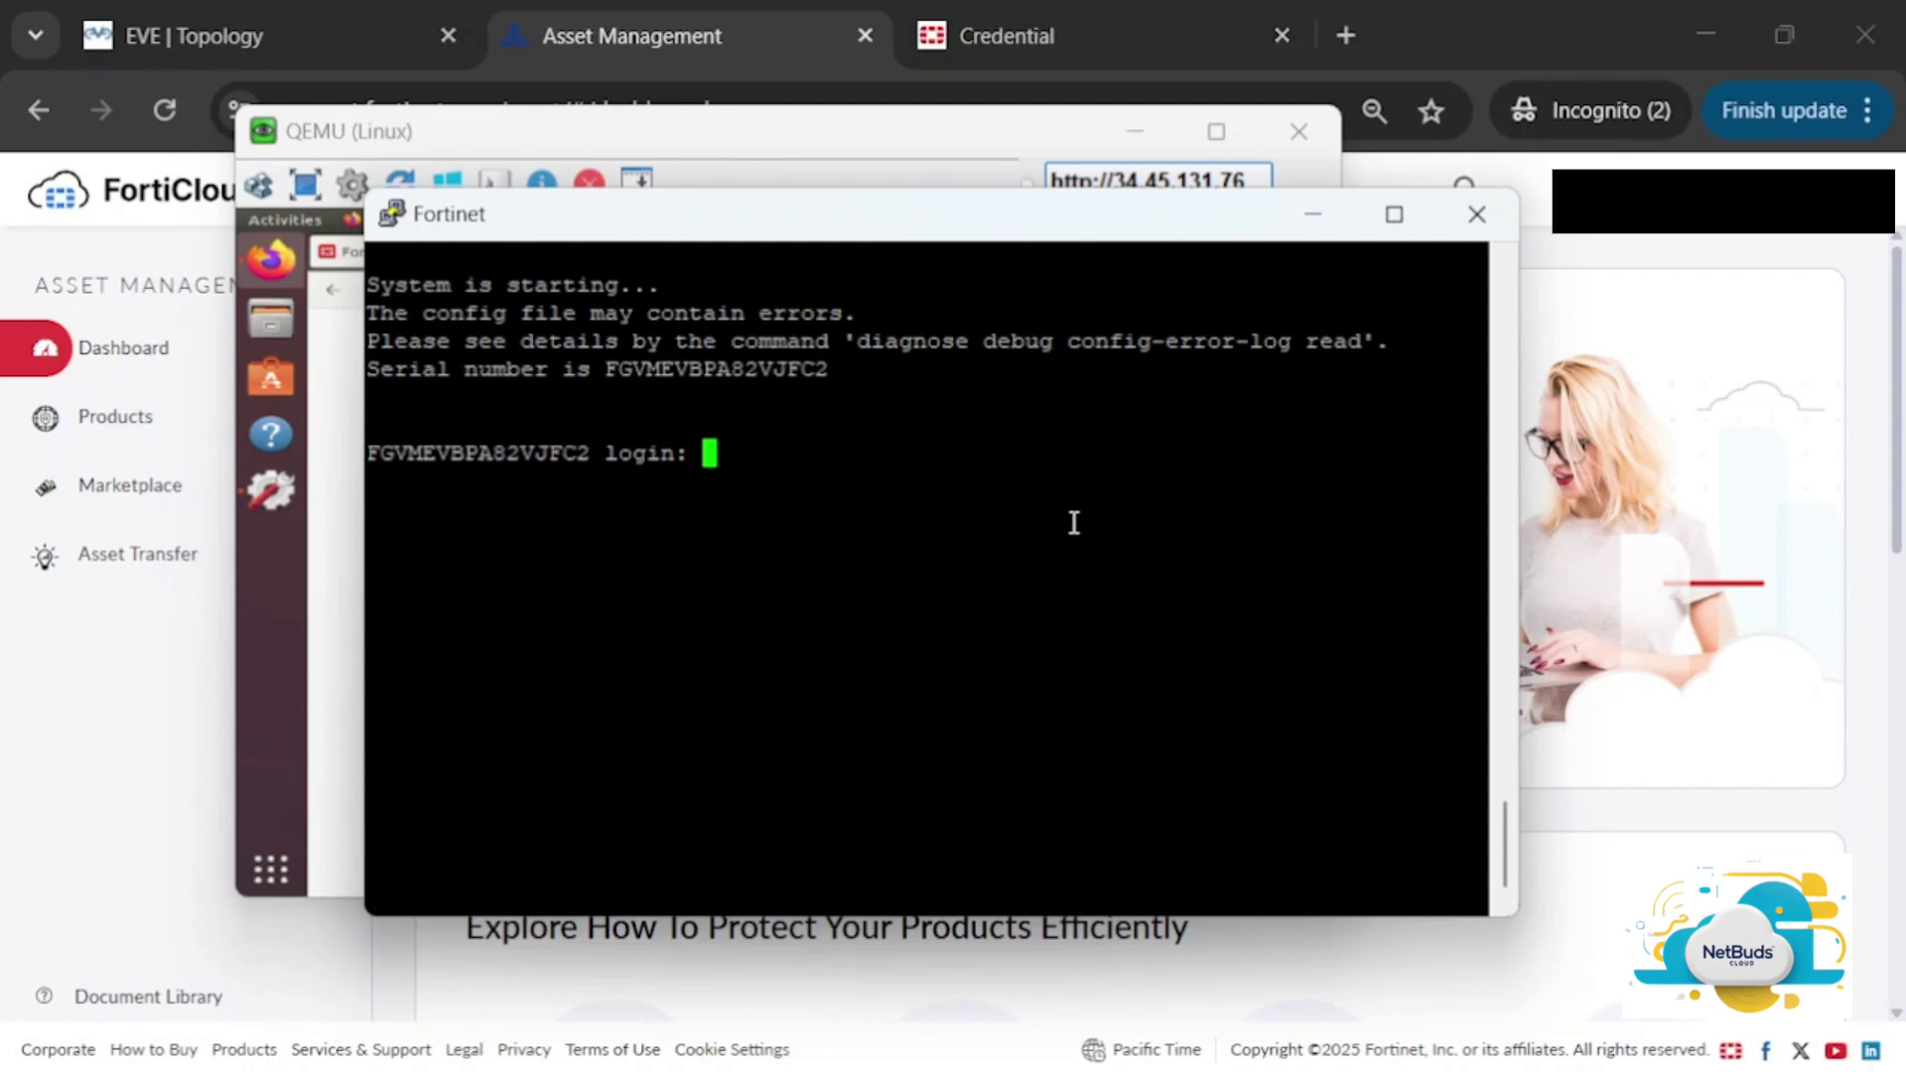
{"action": "key", "text": "alt+Tab"}
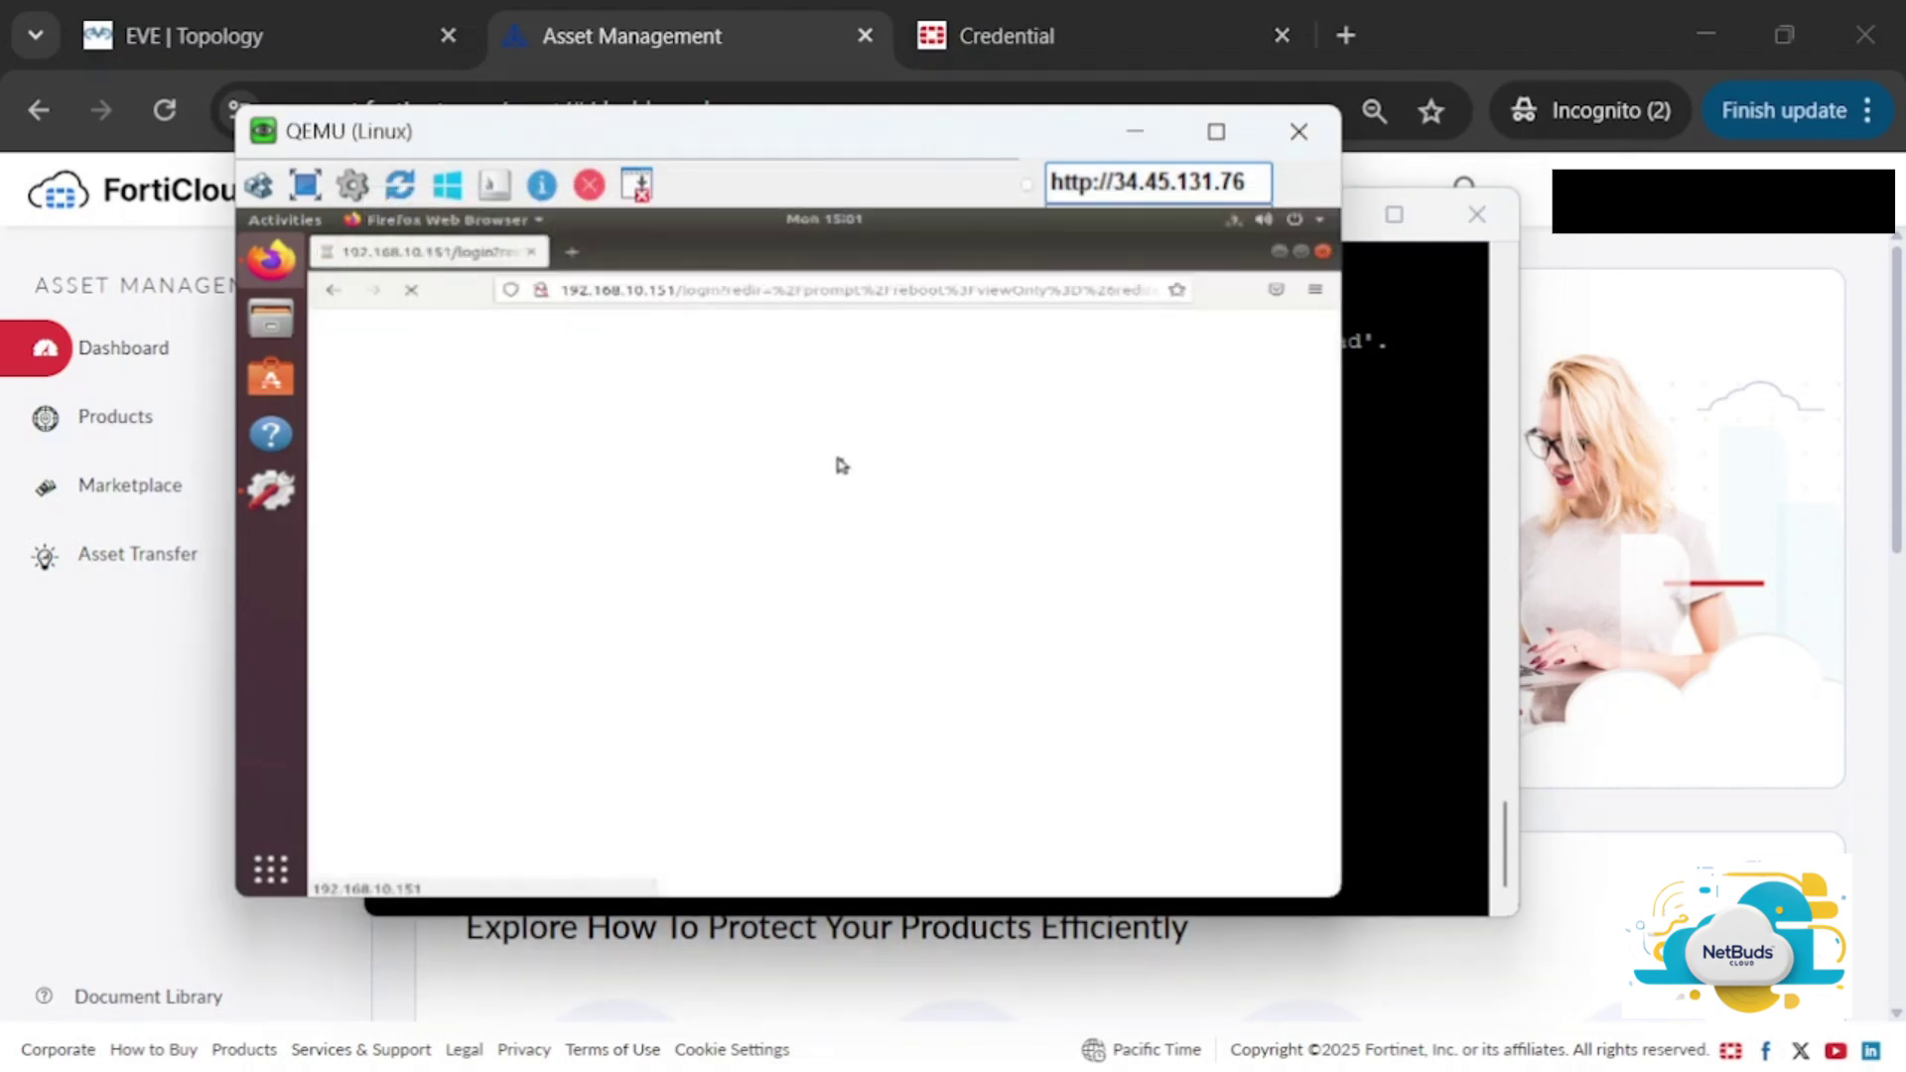
Step: Sign in to the FortiGate web interface as admin with the administrator password, declining to save the login
{"action": "left_click", "coordinate": [908, 586]}
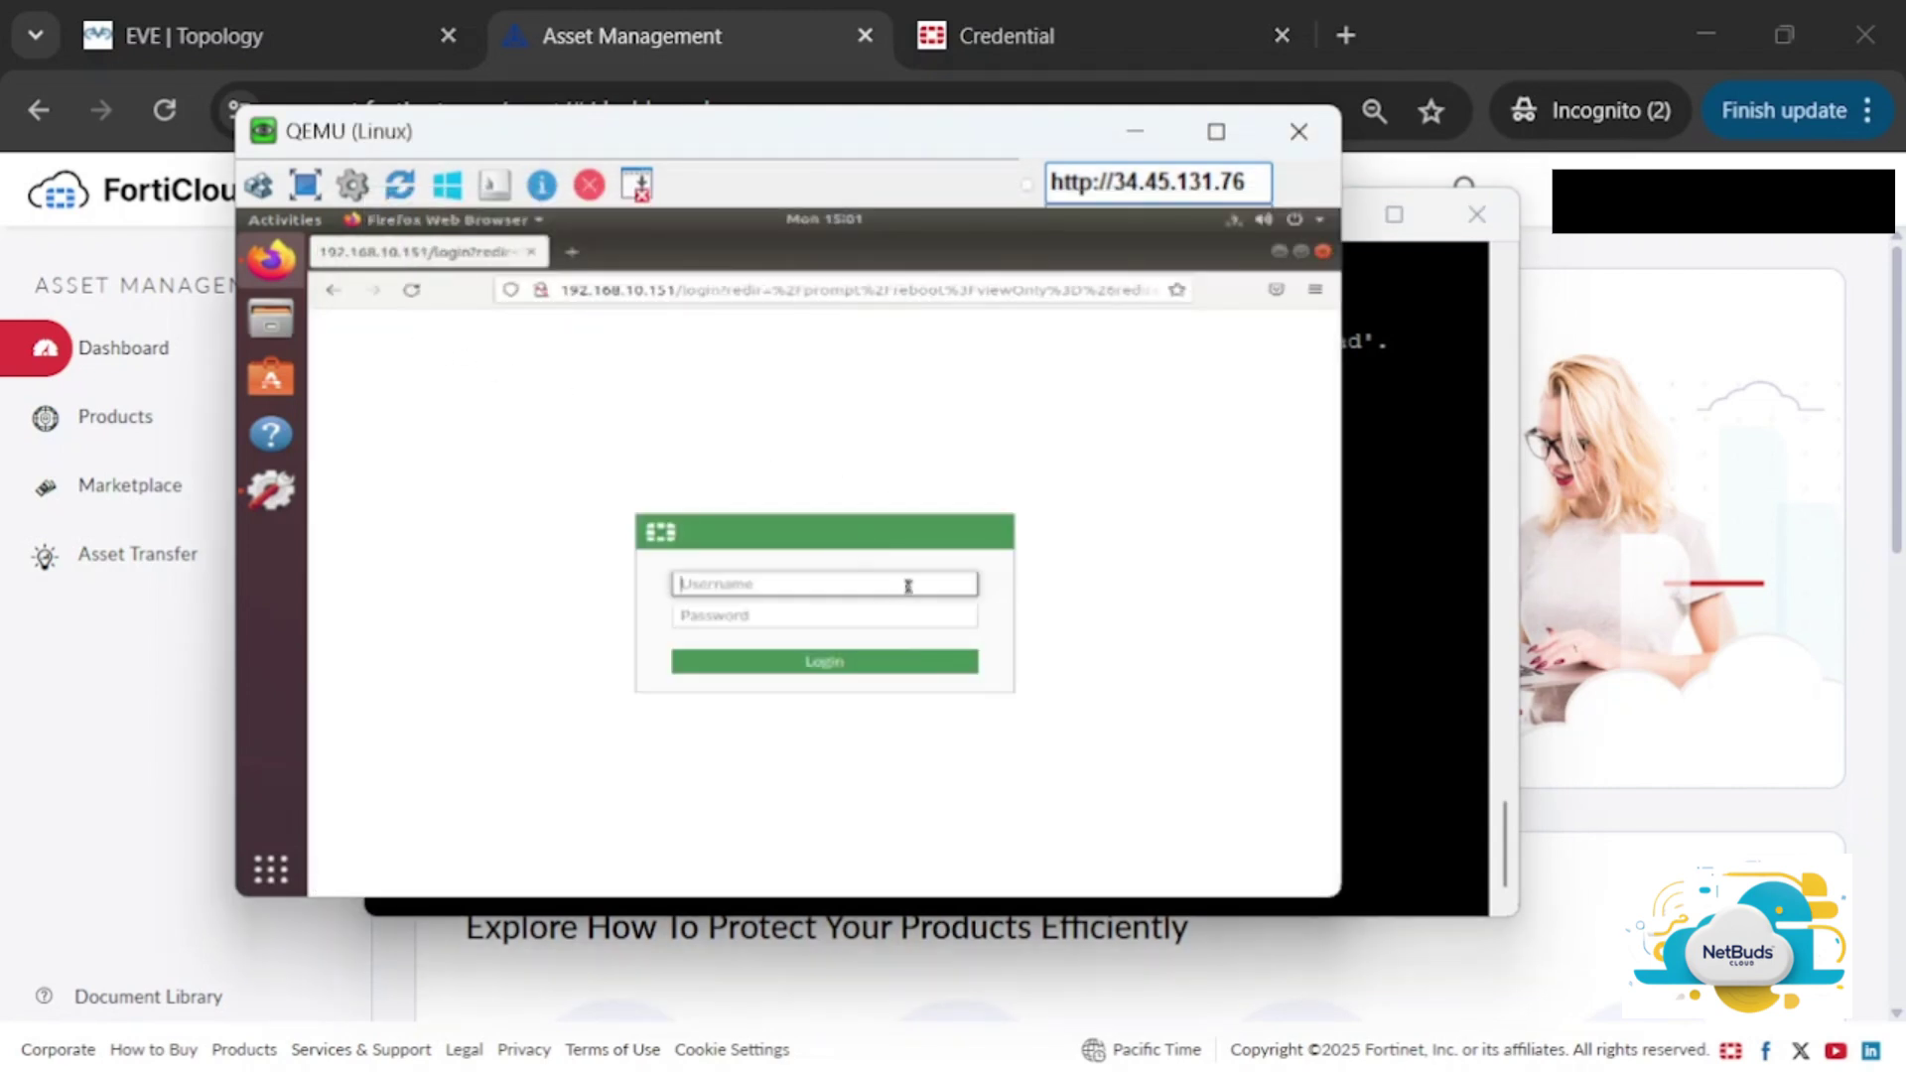
{"action": "key", "text": "Tab"}
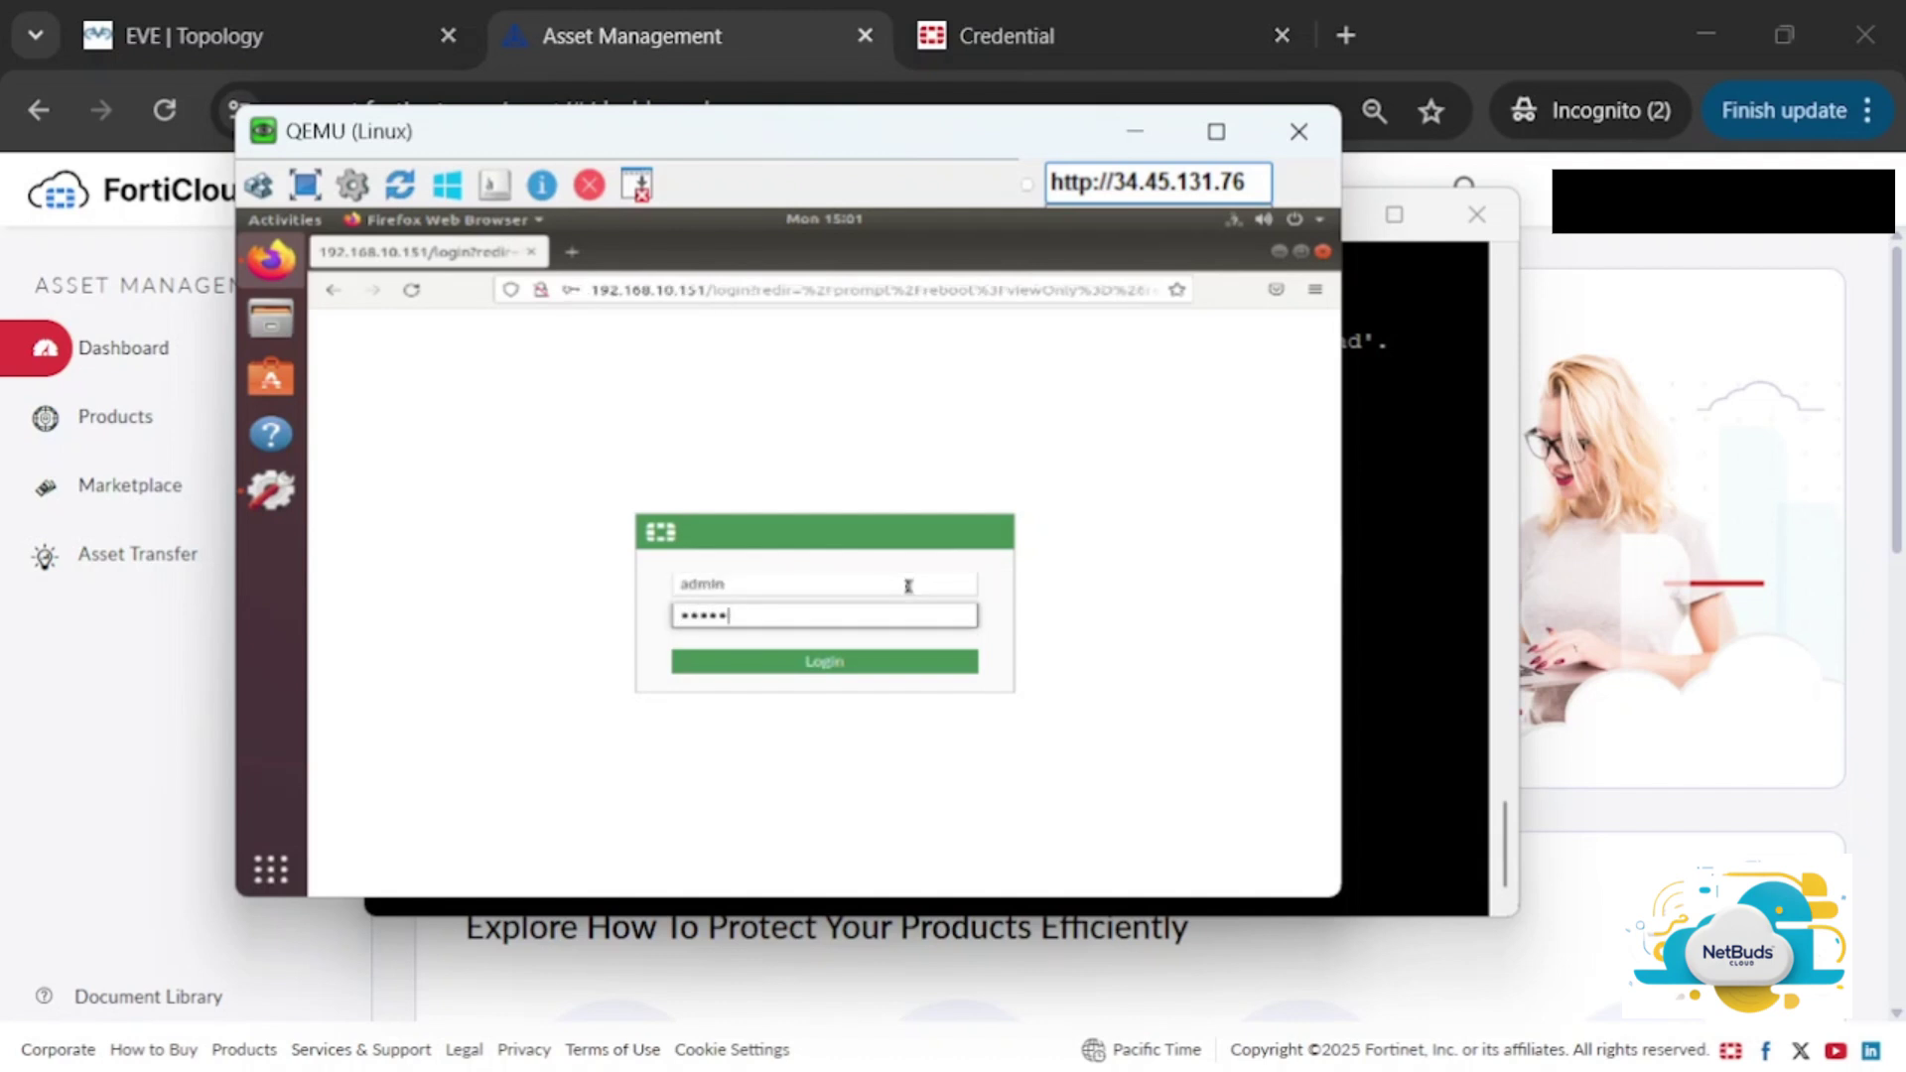
{"action": "key", "text": "Return"}
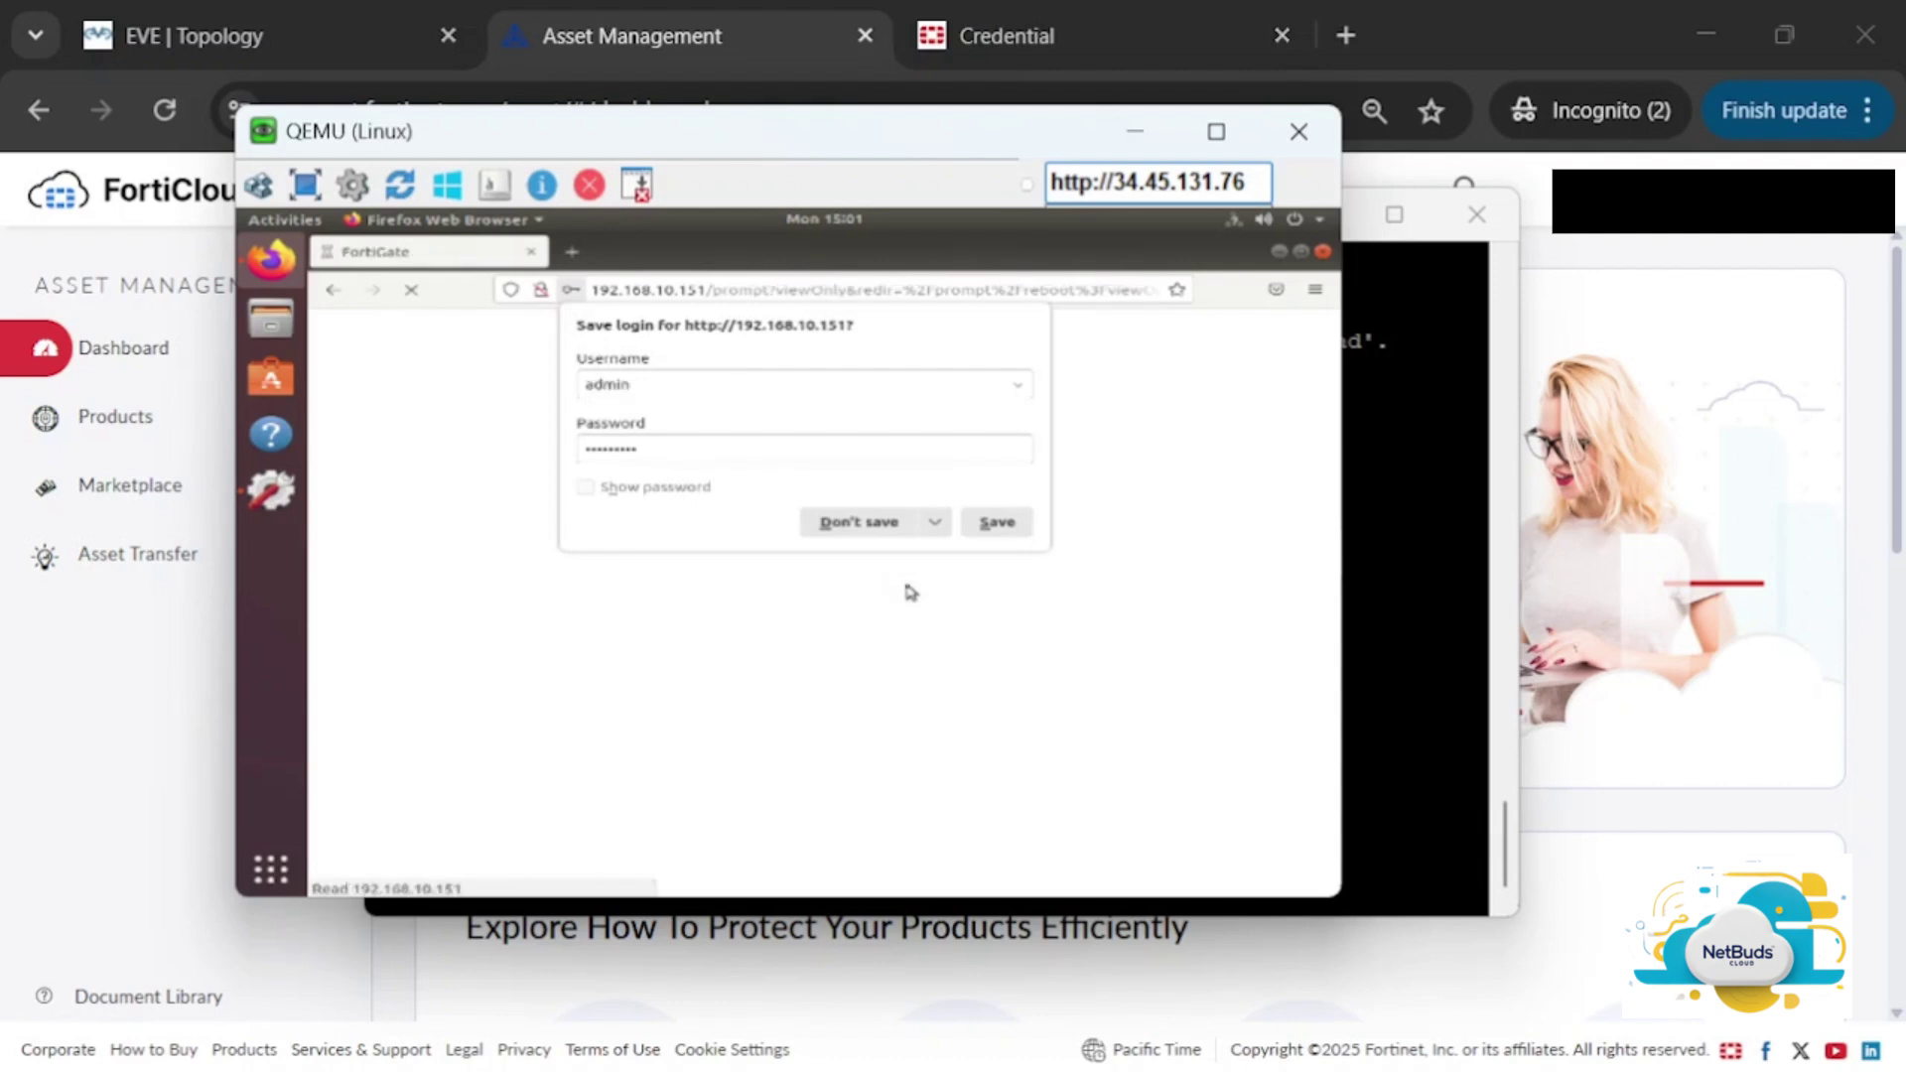
{"action": "left_click", "coordinate": [896, 532]}
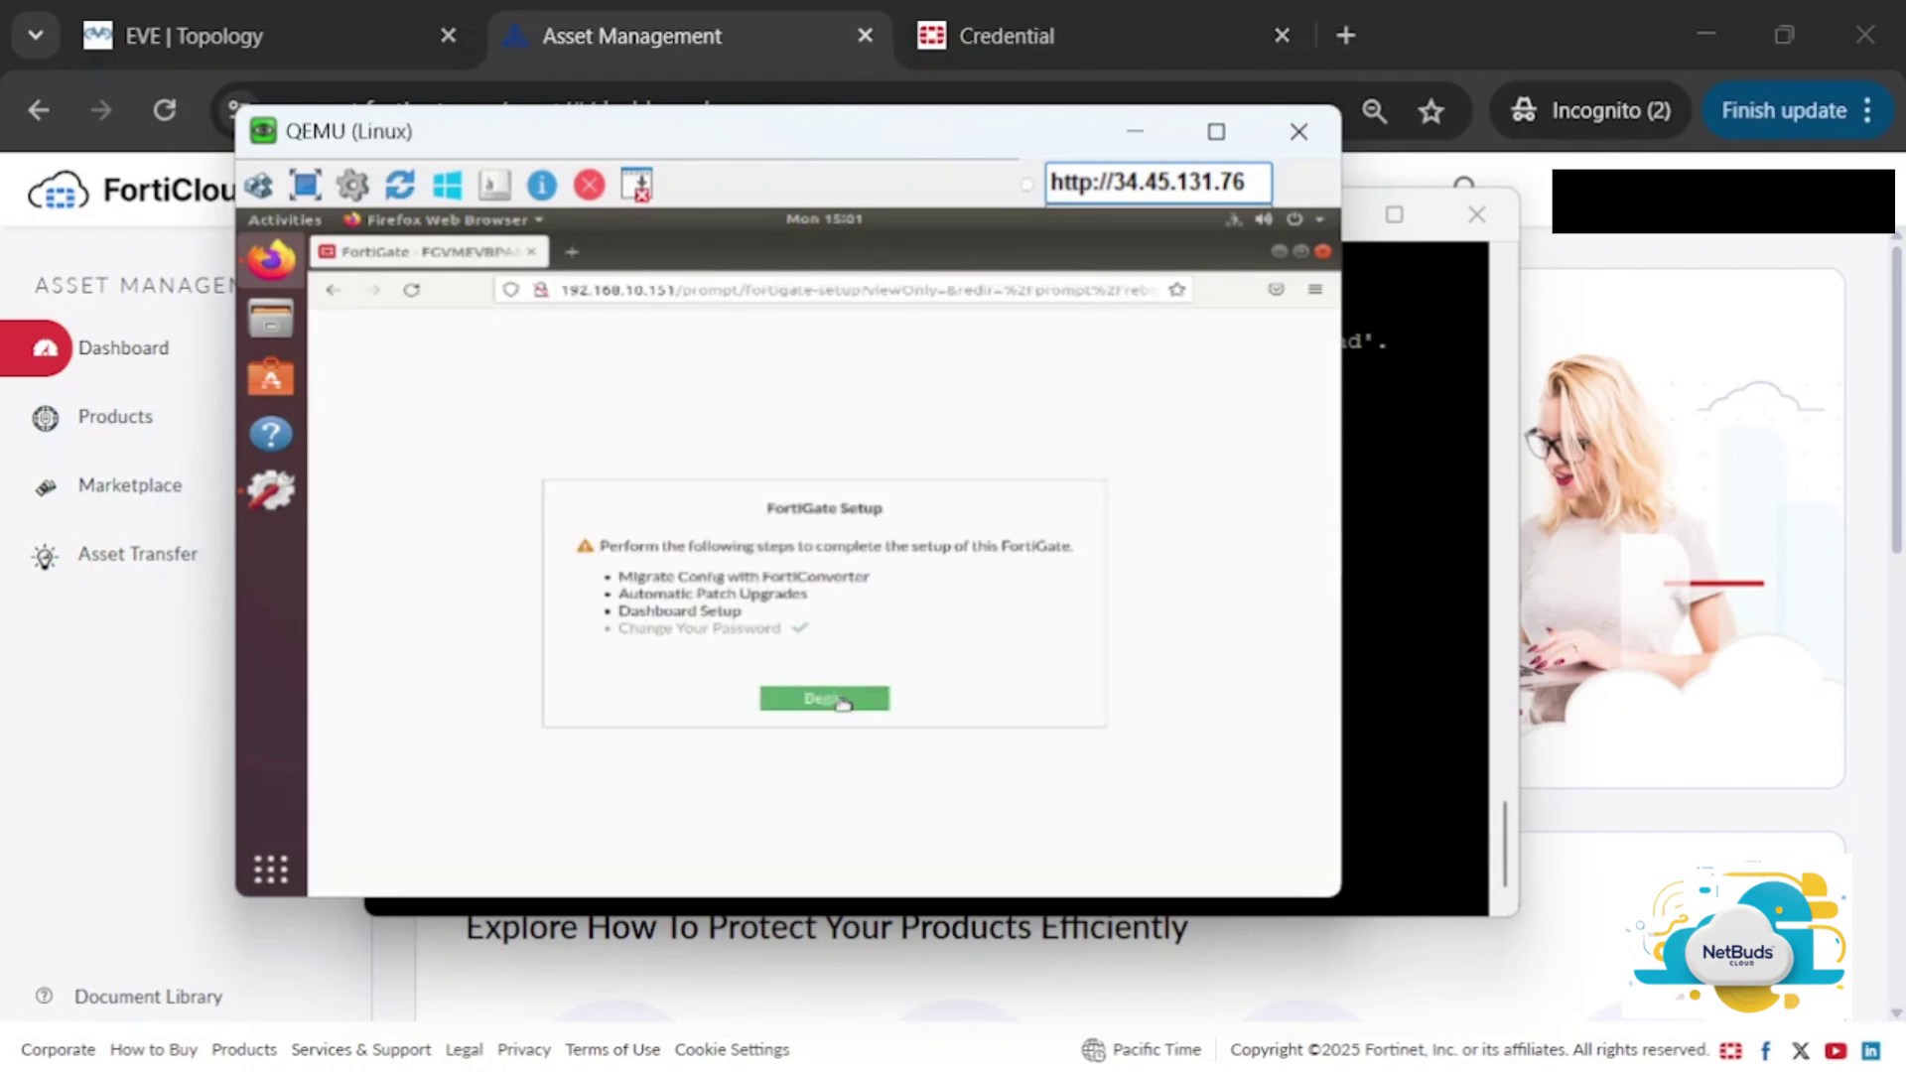
Step: Finish the setup wizard, skipping FortiConverter and dashboard setup, and acknowledge automatic patch upgrades
{"action": "left_click", "coordinate": [842, 702]}
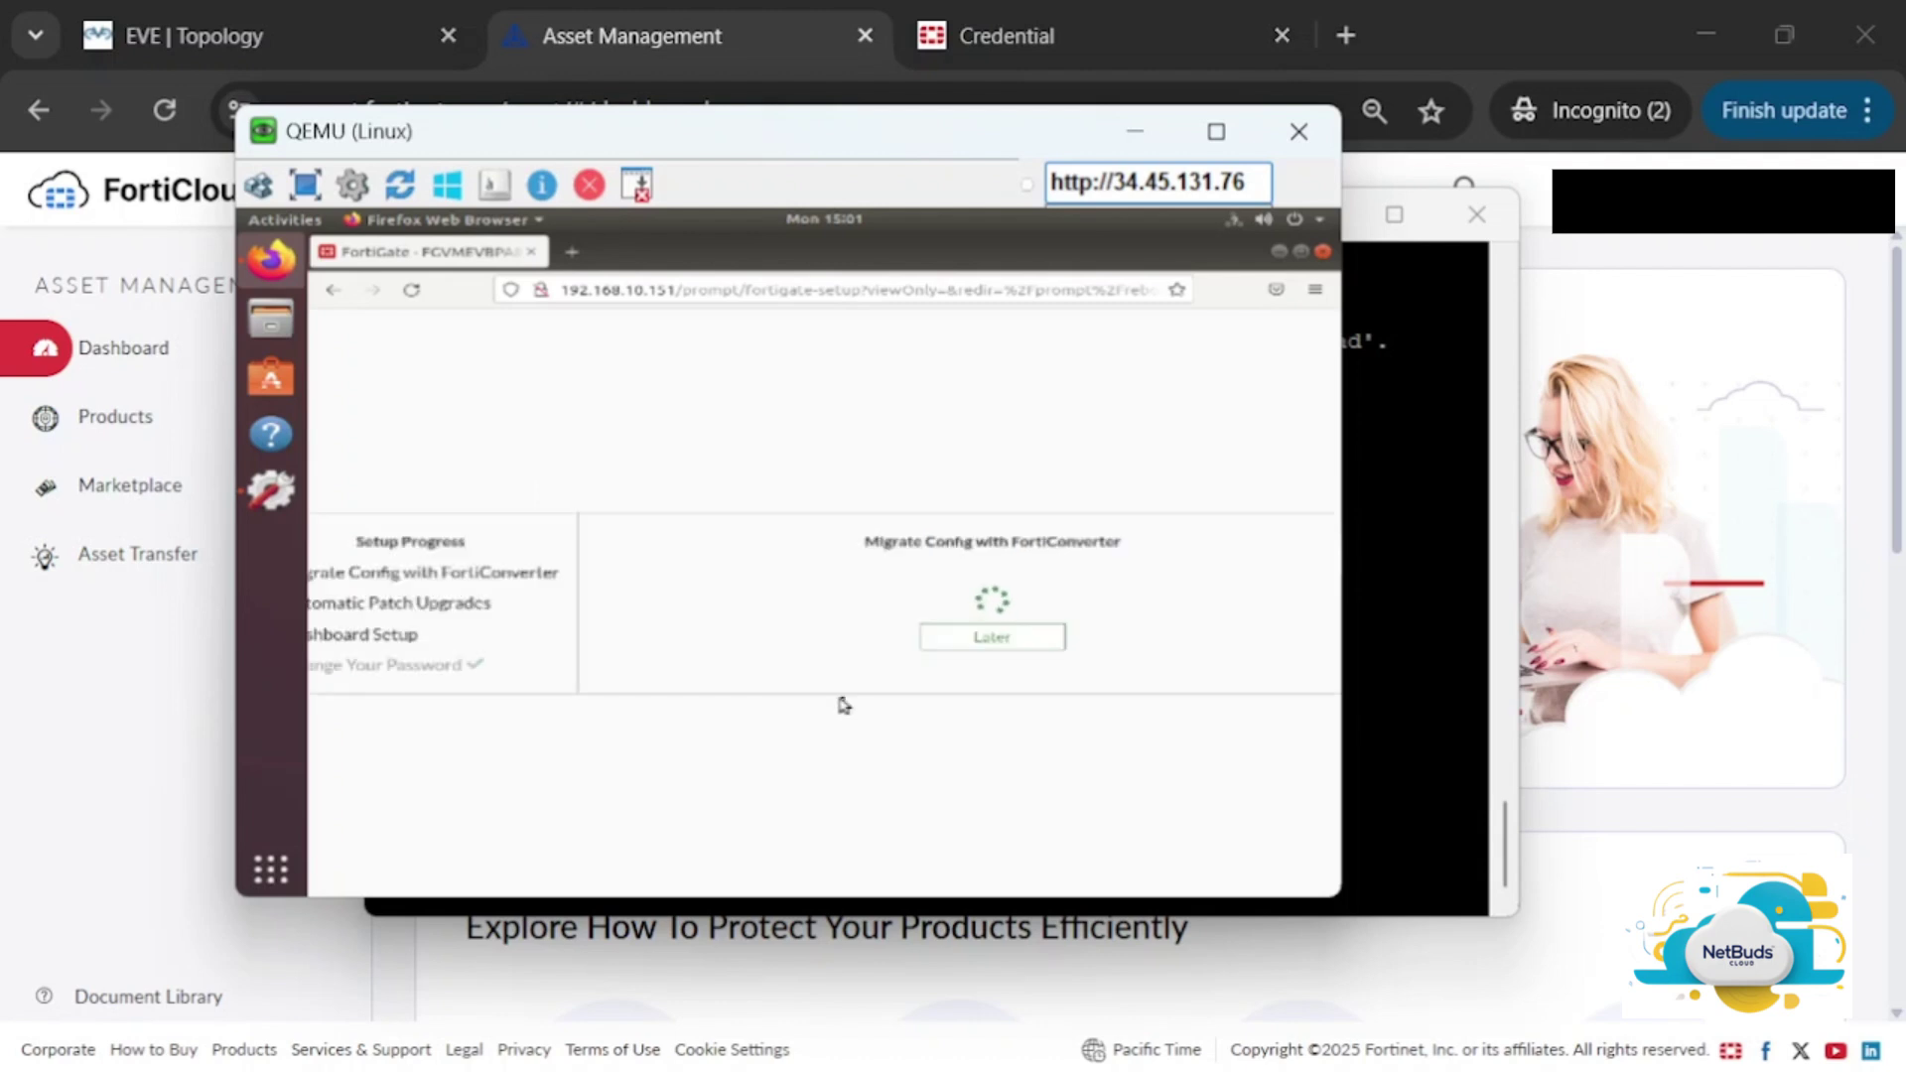
{"action": "left_click", "coordinate": [1001, 637]}
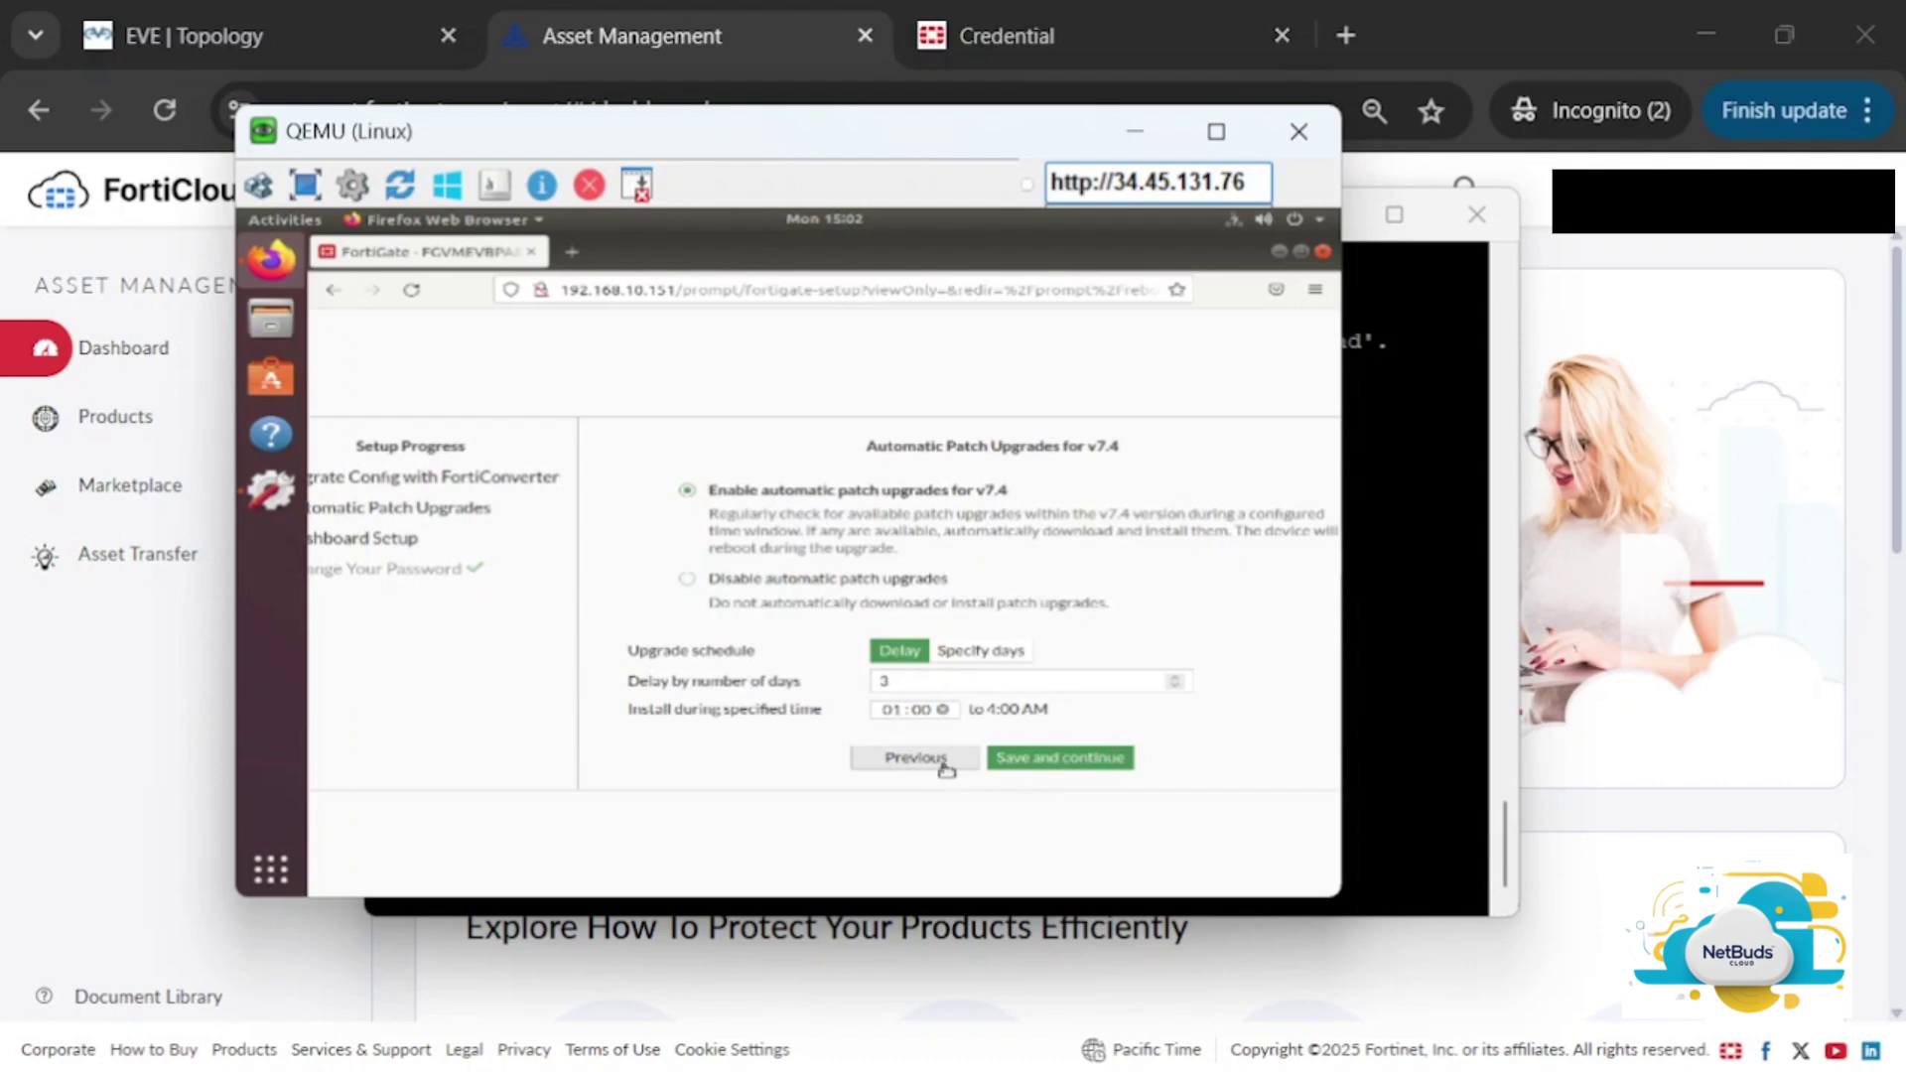
{"action": "left_click", "coordinate": [1060, 760]}
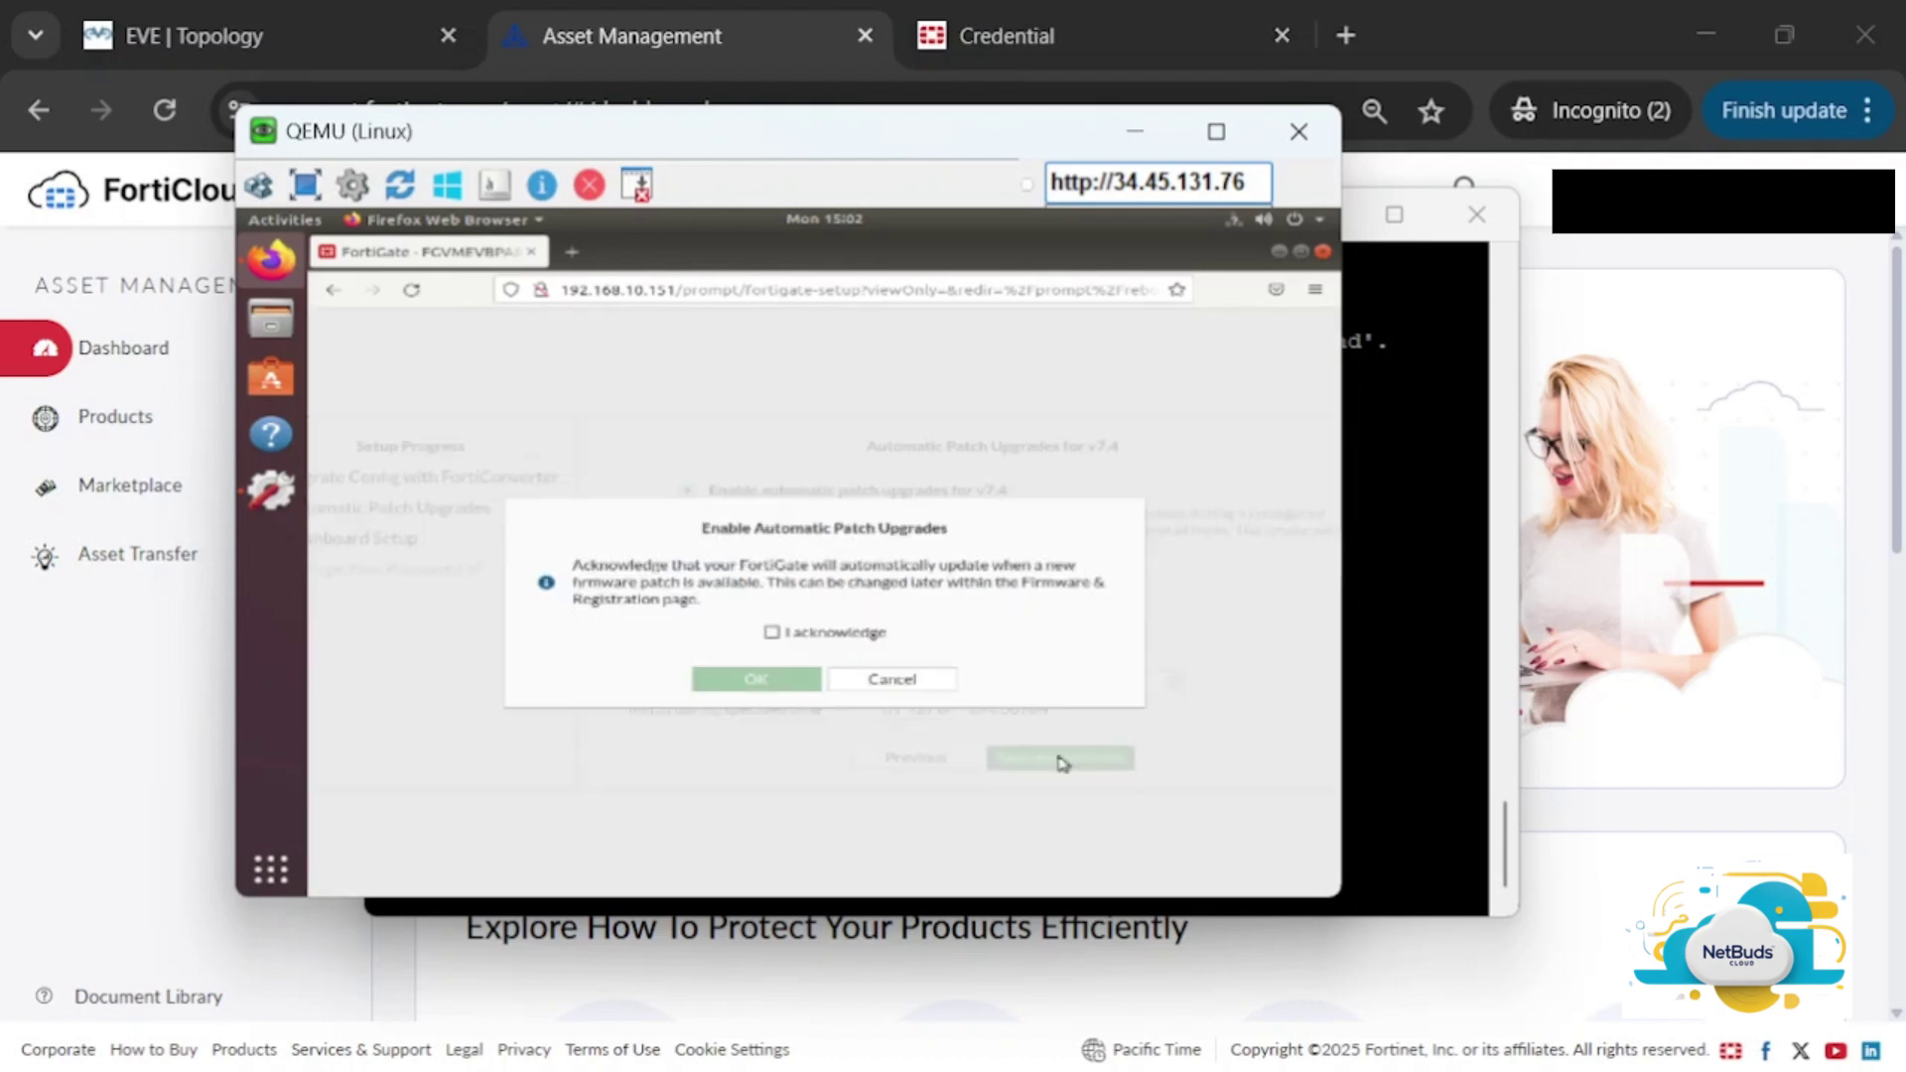
{"action": "left_click", "coordinate": [774, 632]}
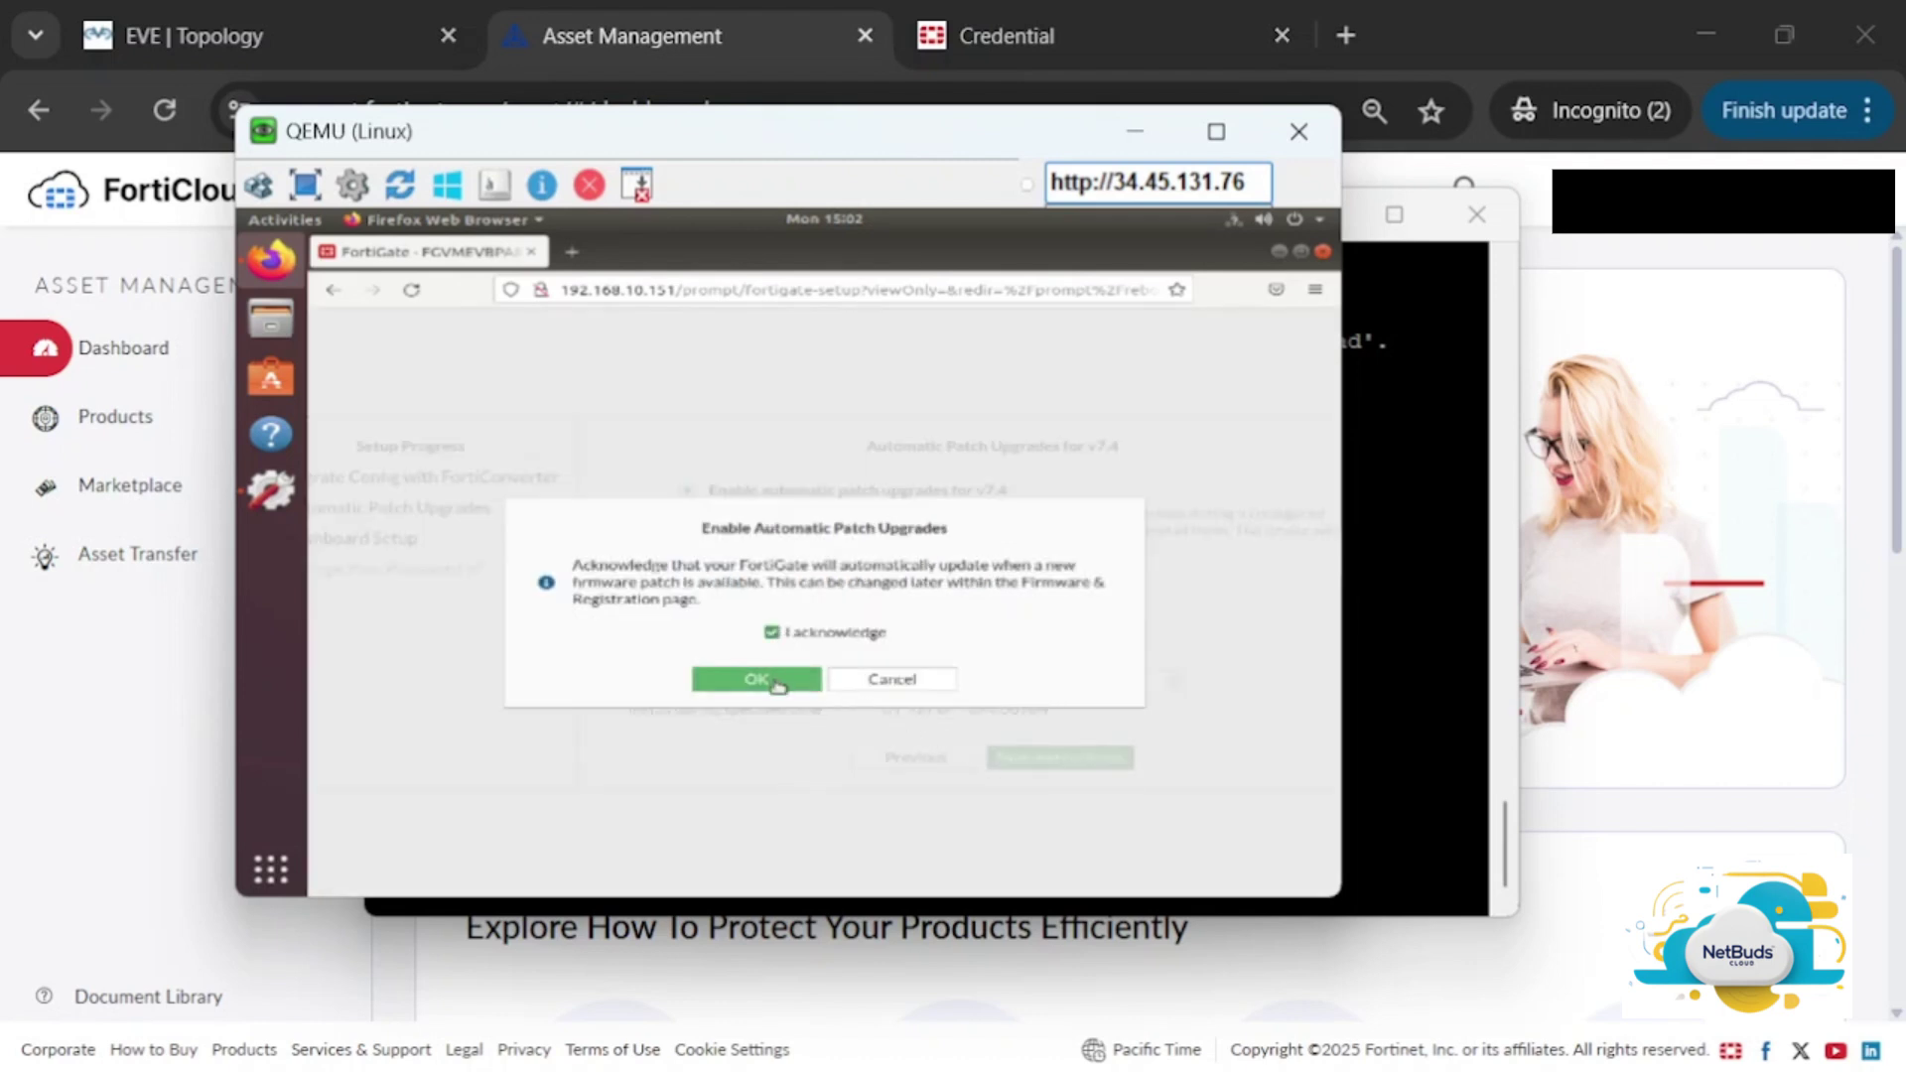
{"action": "left_click", "coordinate": [757, 680]}
{"action": "left_click", "coordinate": [1115, 756]}
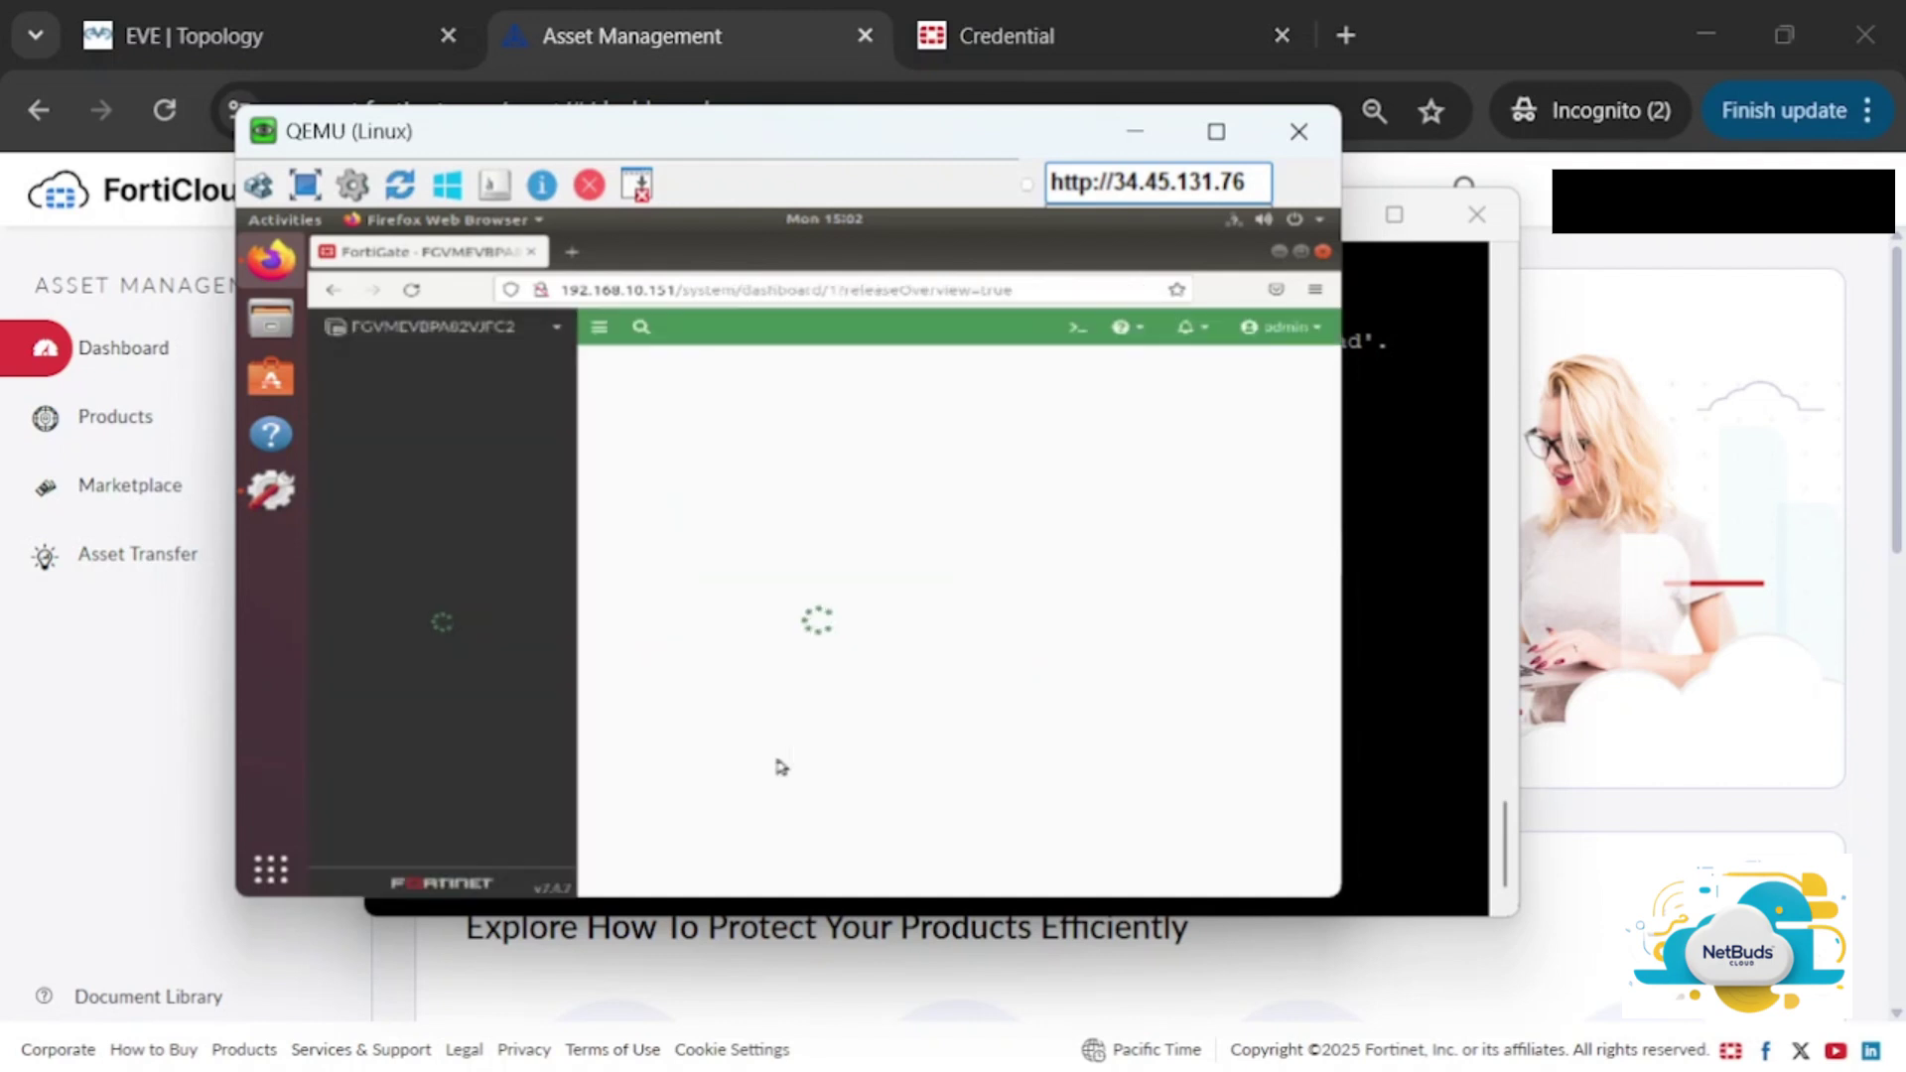
{"action": "left_click", "coordinate": [816, 830]}
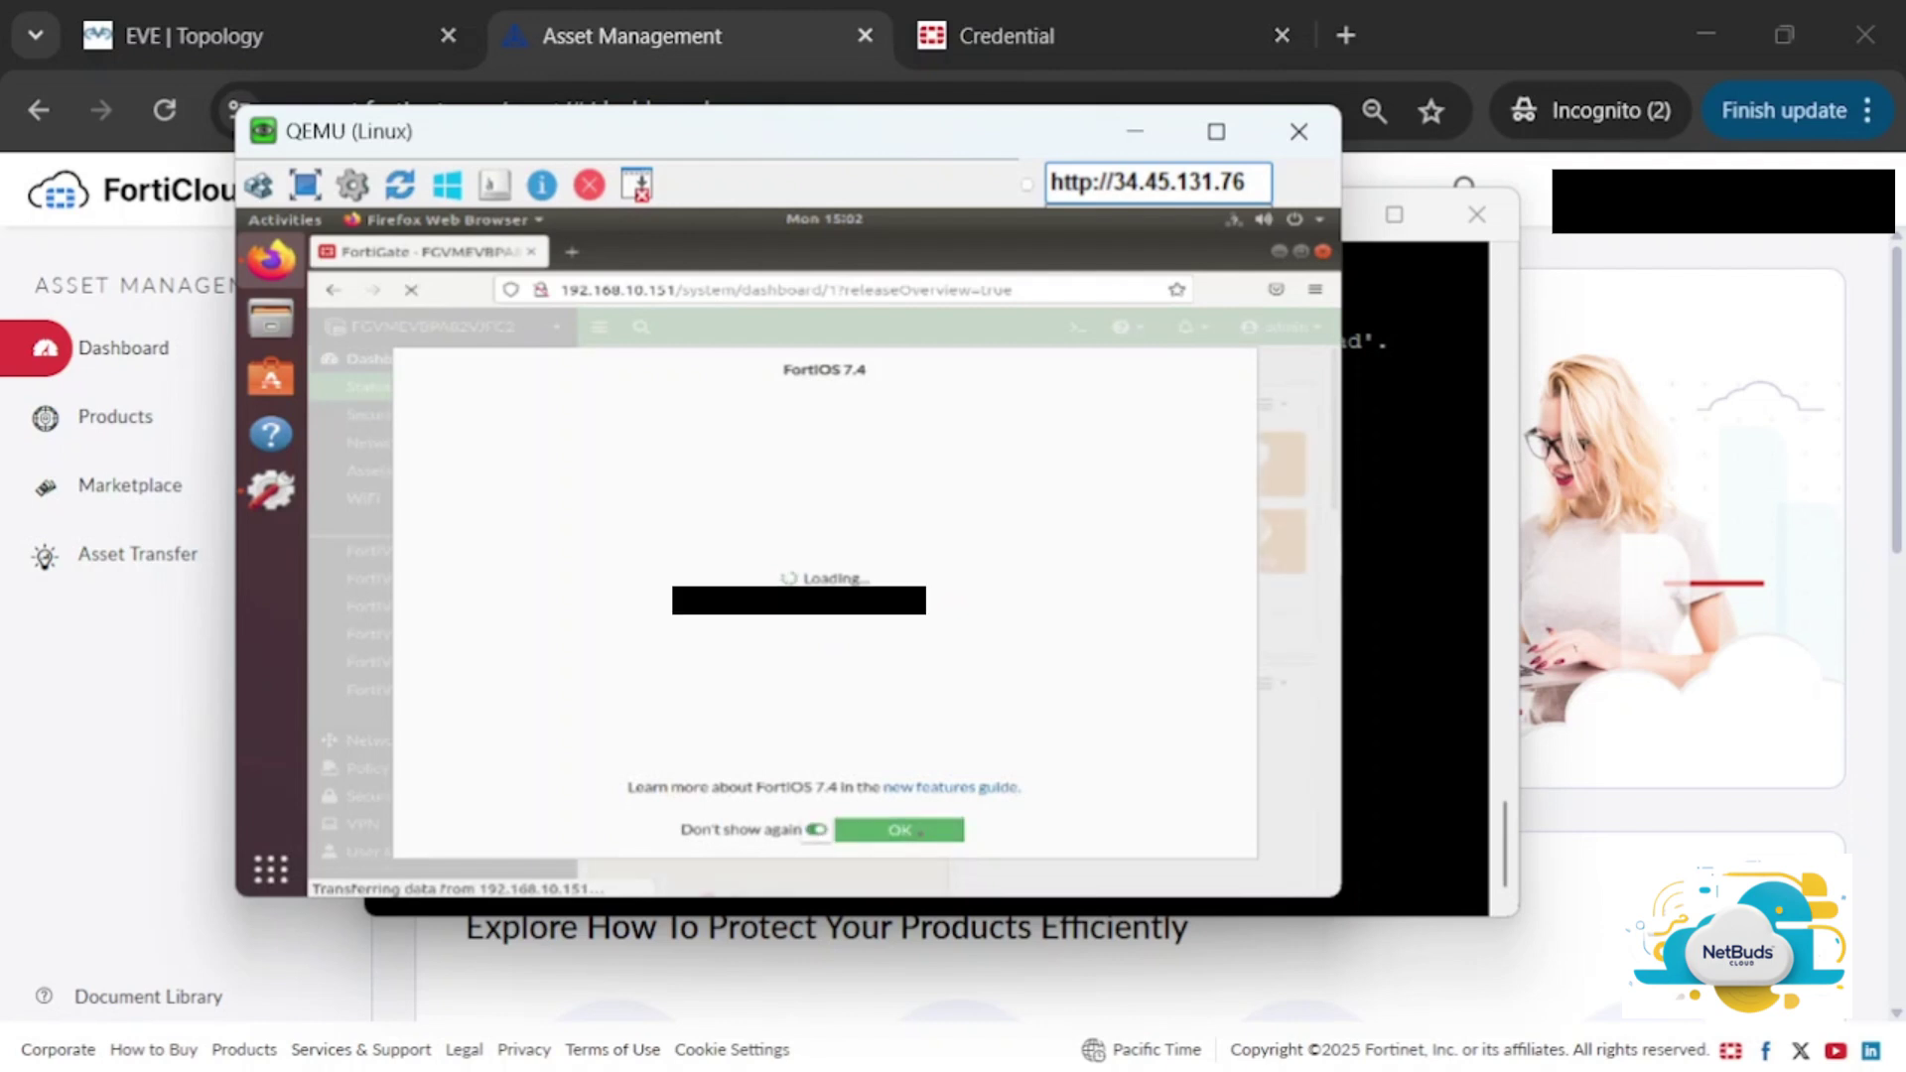
{"action": "left_click", "coordinate": [915, 835]}
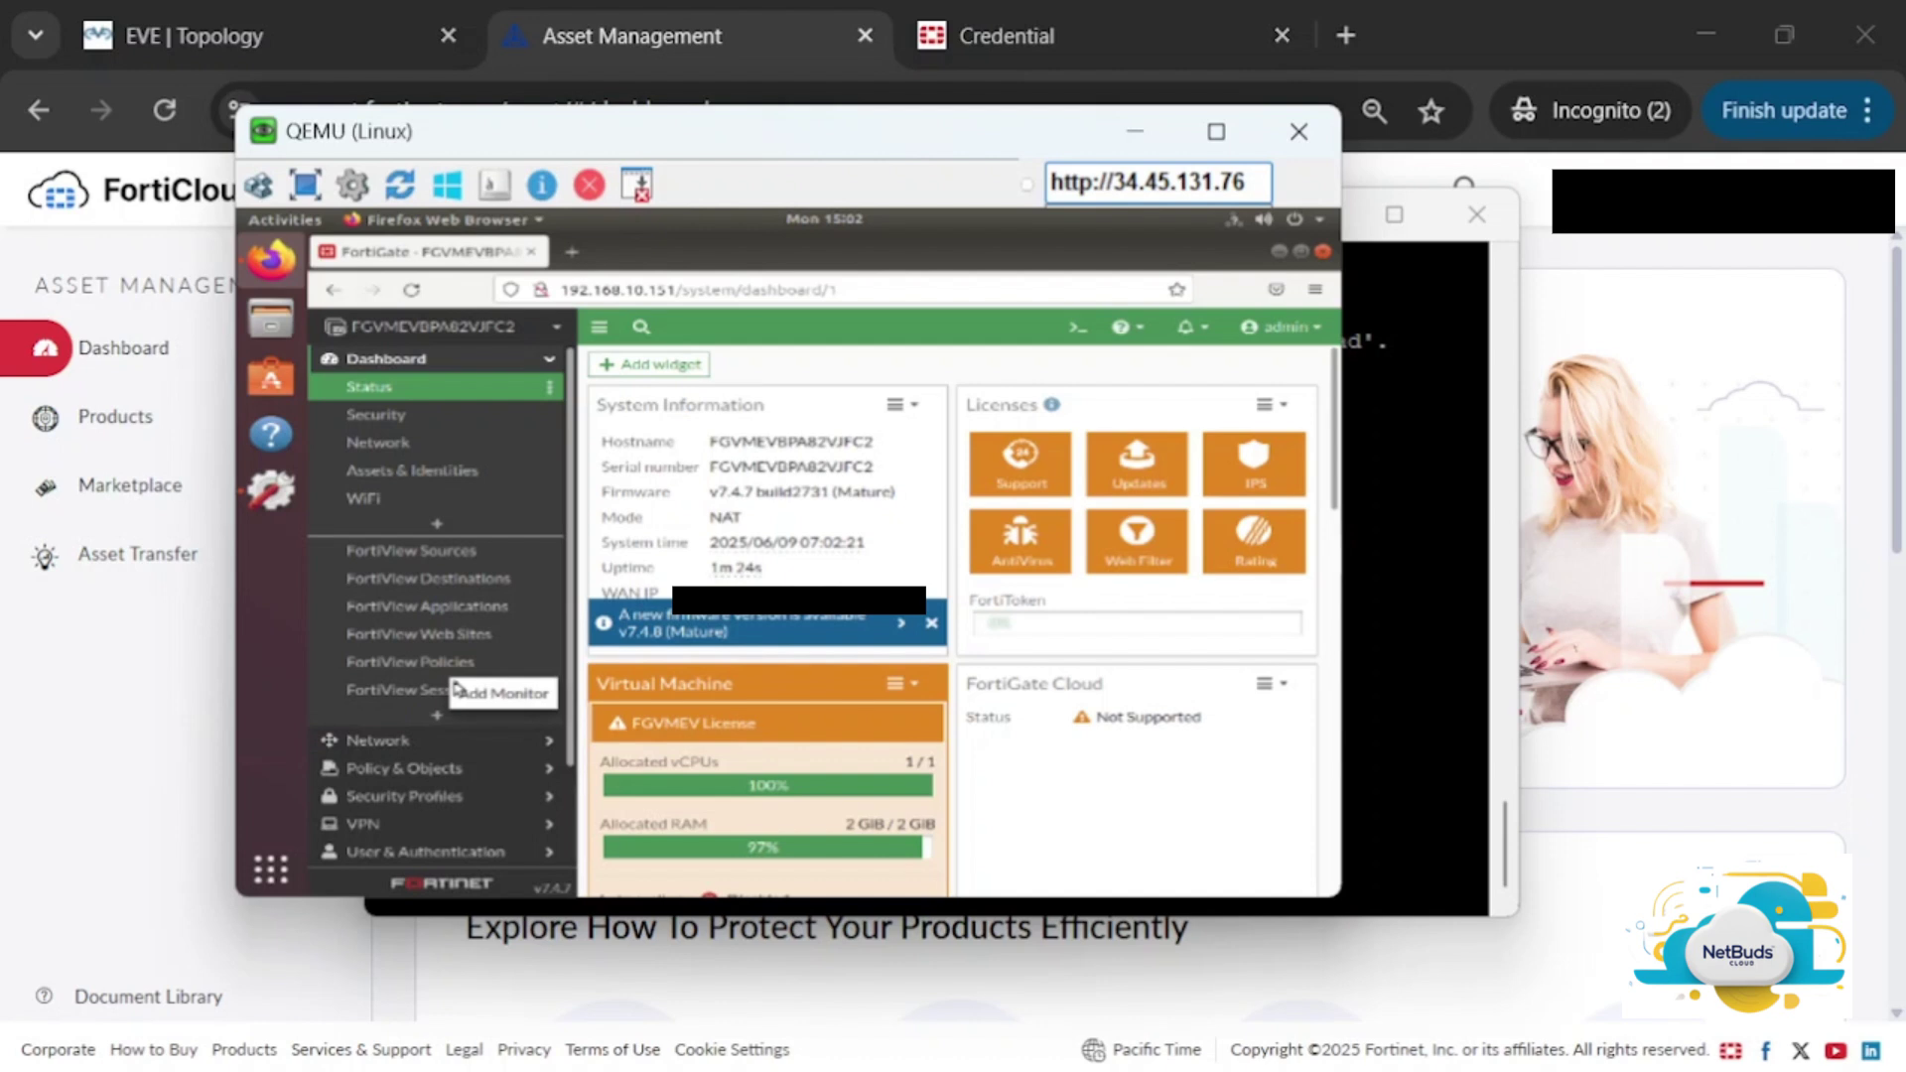
Step: Under System > Firmware & Registration, select the FortiGate entry and refresh its registration status
{"action": "left_click_drag", "start_coordinate": [579, 541], "coordinate": [574, 717]}
{"action": "left_click", "coordinate": [365, 797]}
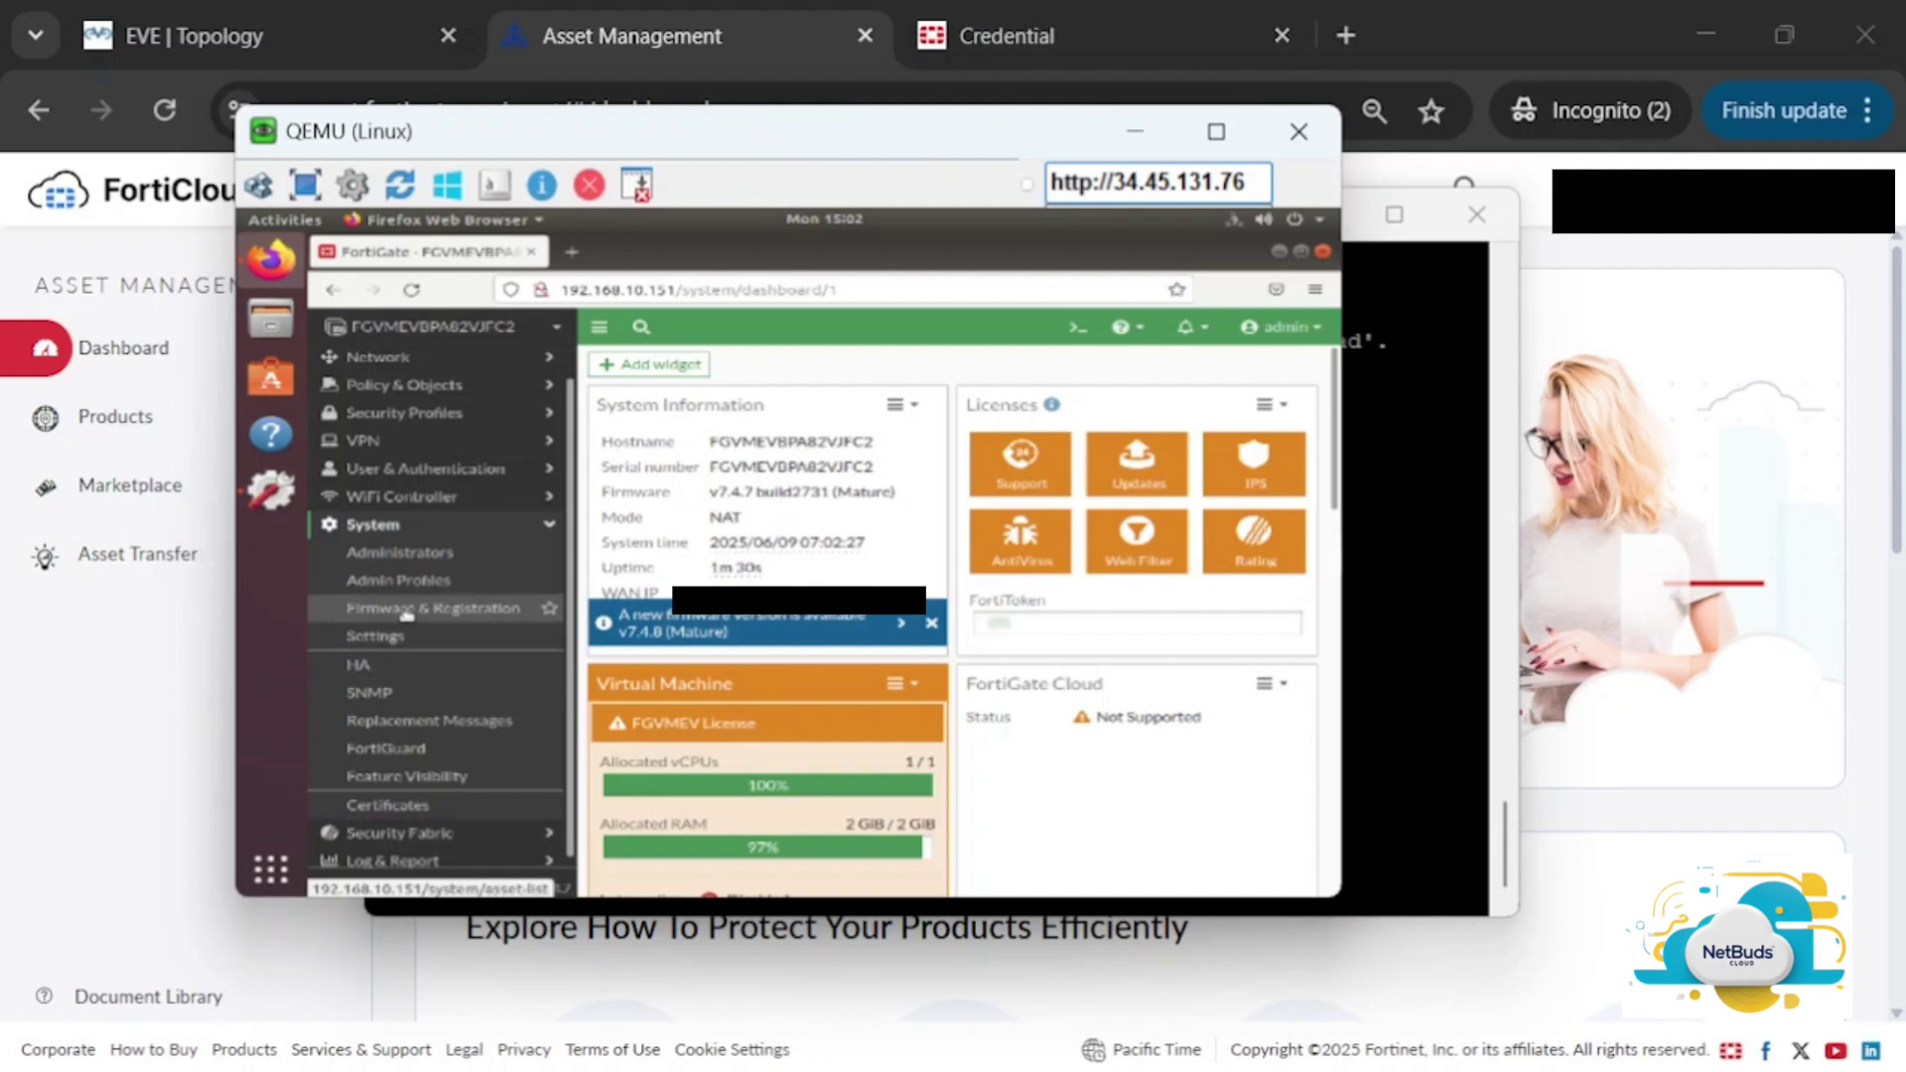
{"action": "left_click", "coordinate": [437, 607]}
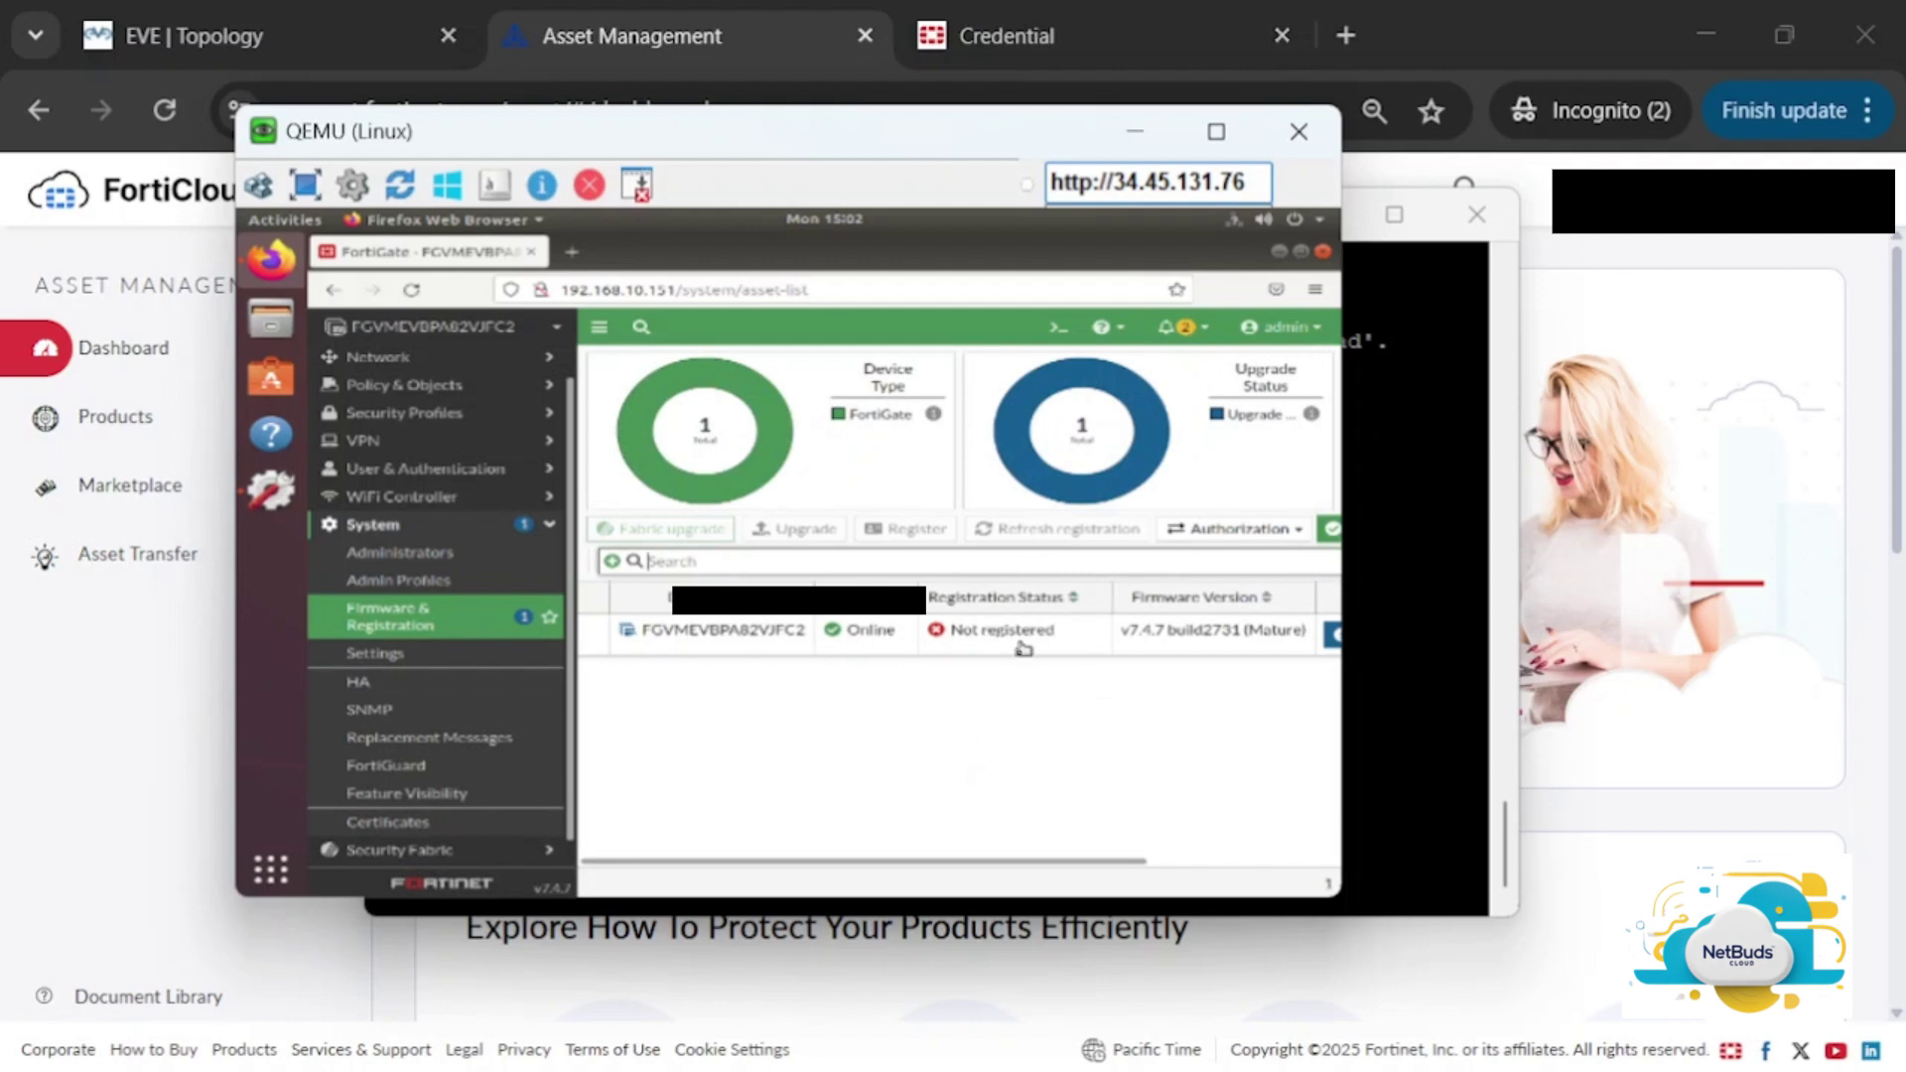
{"action": "left_click", "coordinate": [1004, 635]}
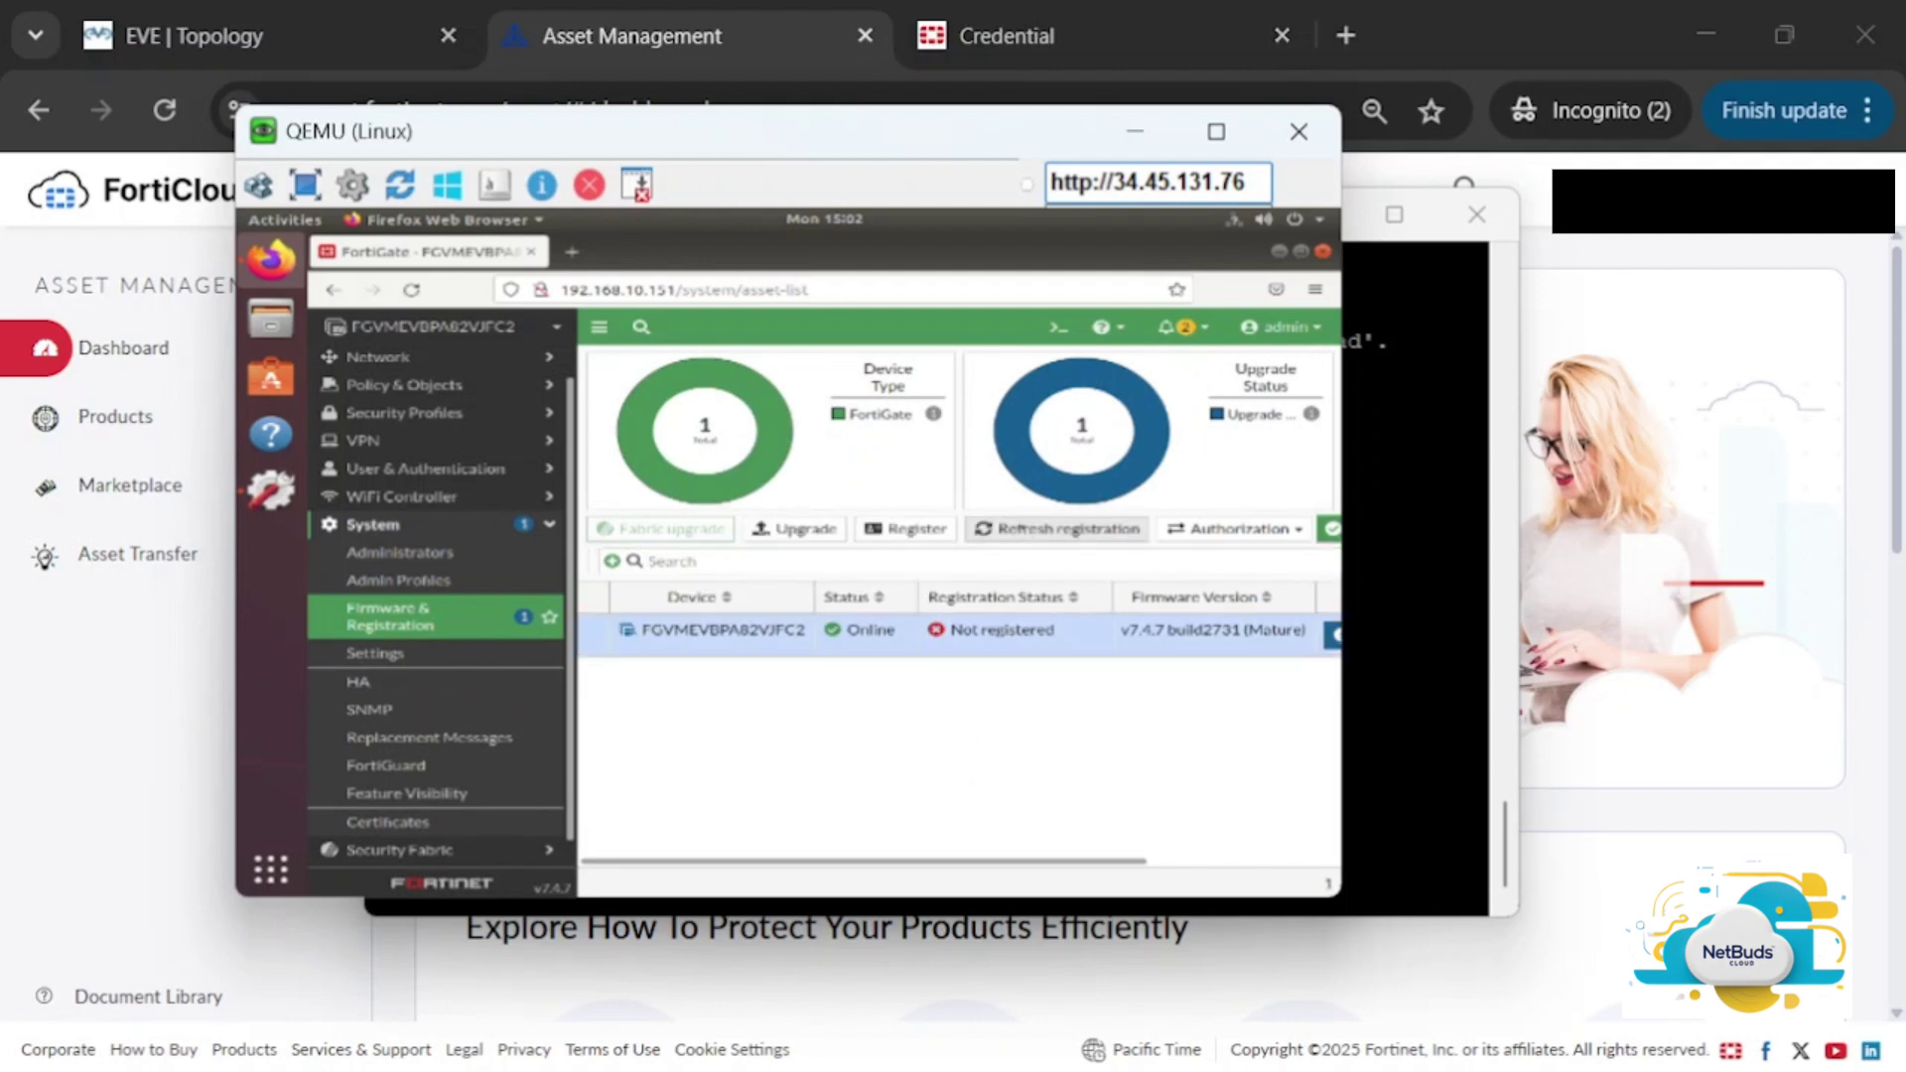
{"action": "left_click", "coordinate": [1026, 534]}
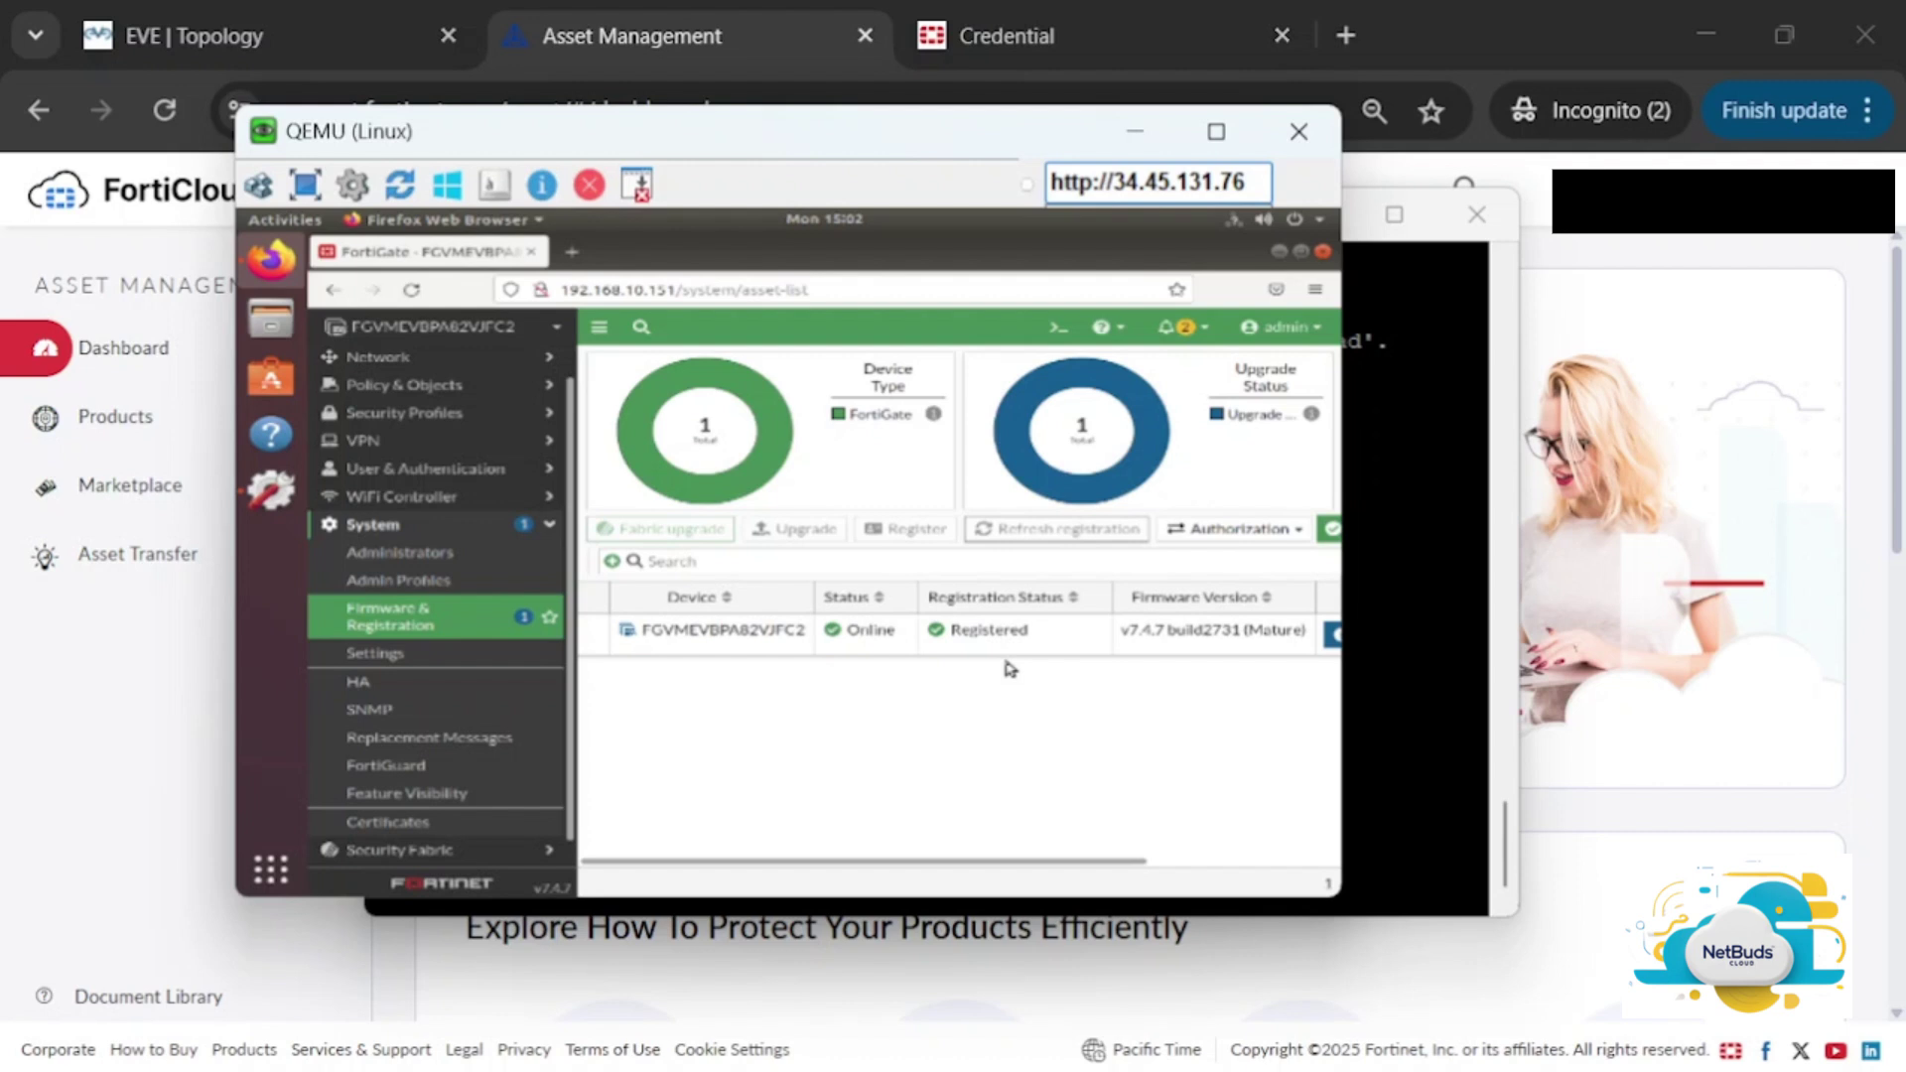
Step: Reload FortiCloud Asset Management and open the Product List from the TOTAL Products chart
{"action": "left_click", "coordinate": [708, 57]}
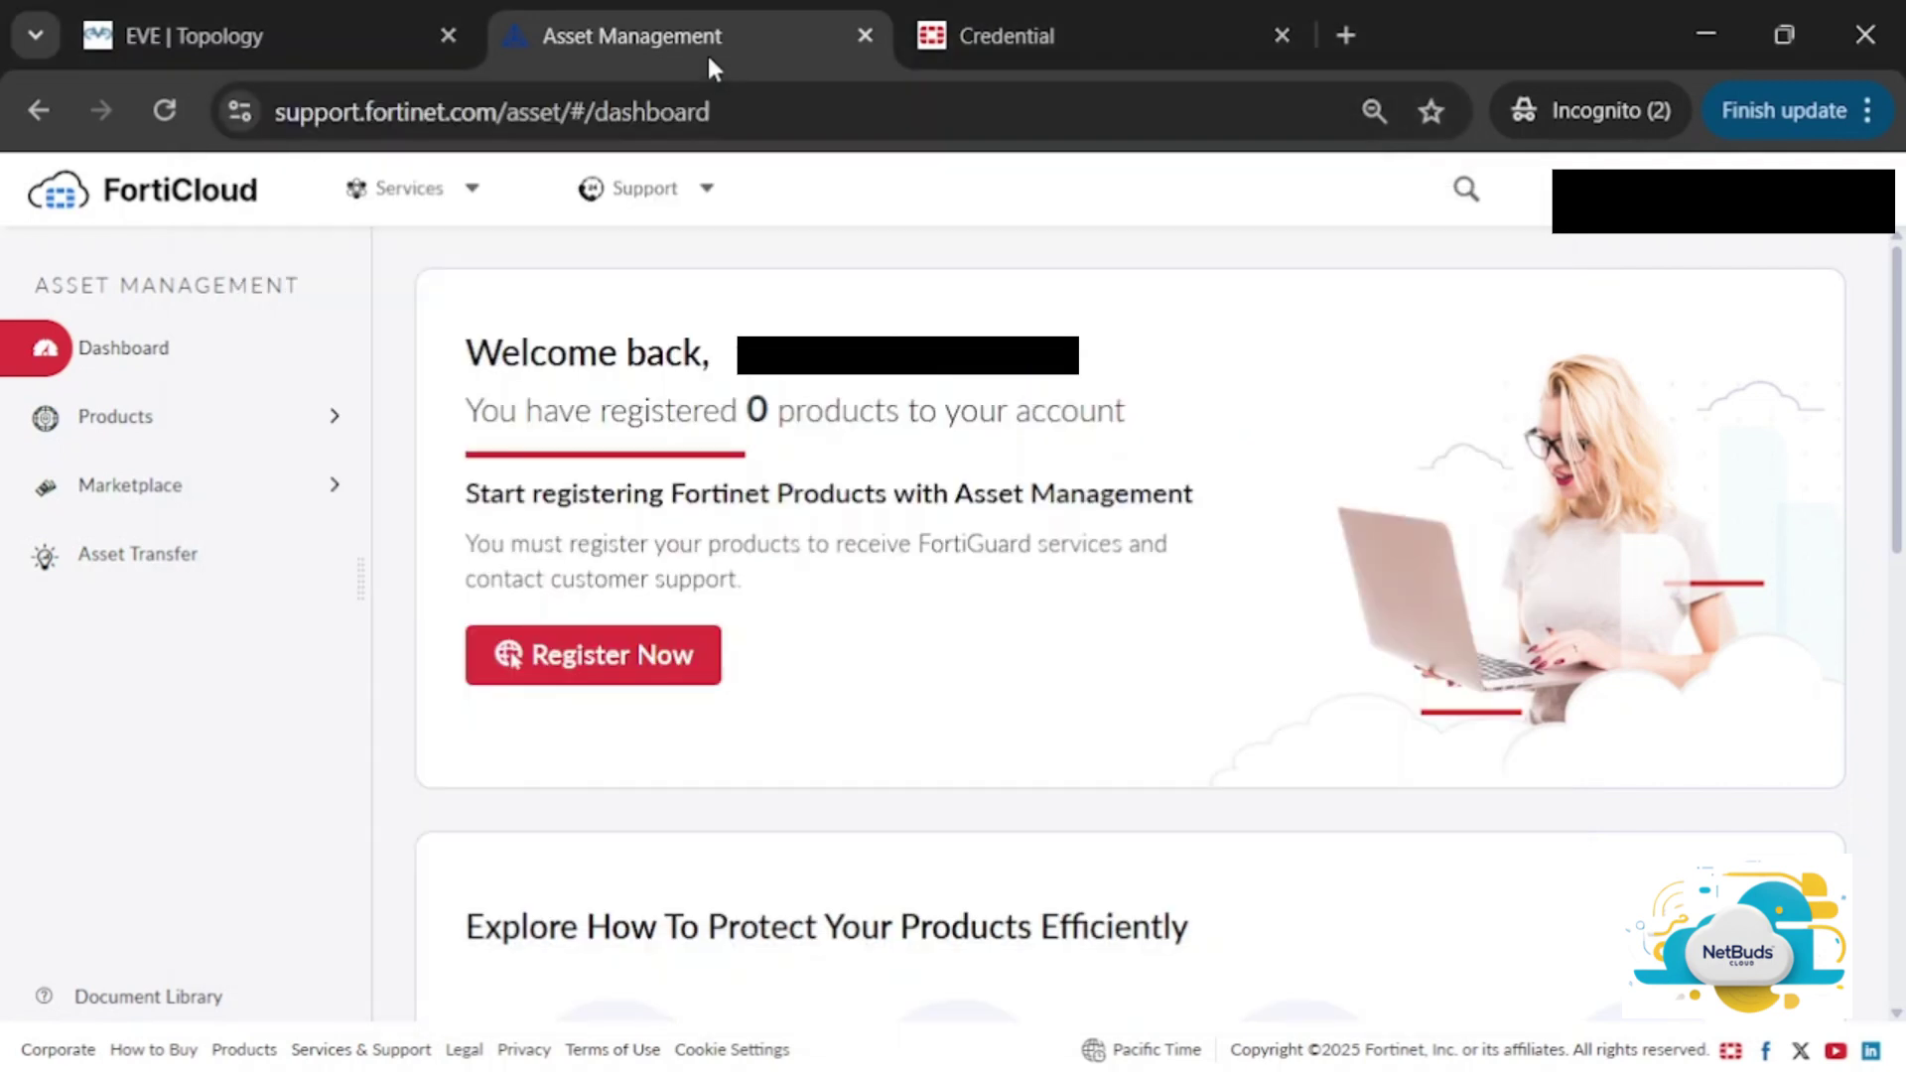
{"action": "left_click", "coordinate": [164, 112]}
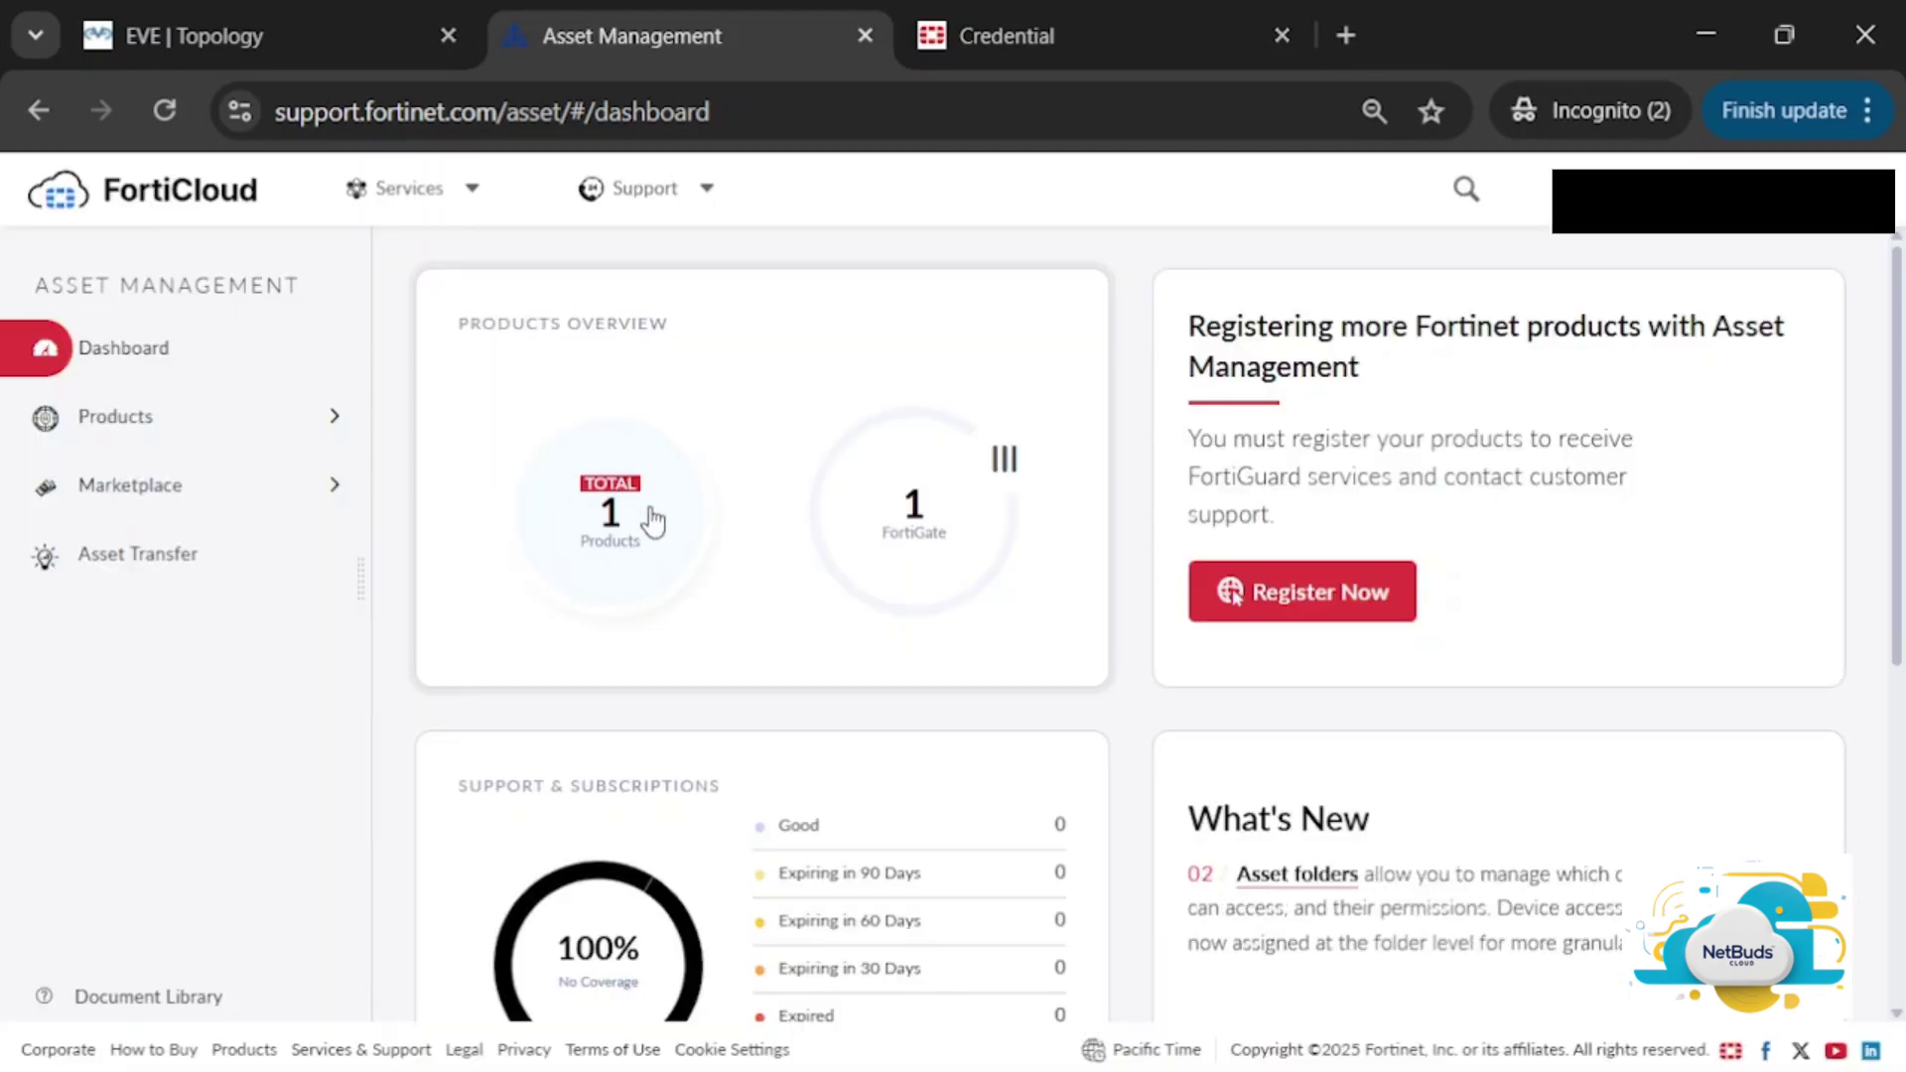
{"action": "left_click", "coordinate": [648, 523]}
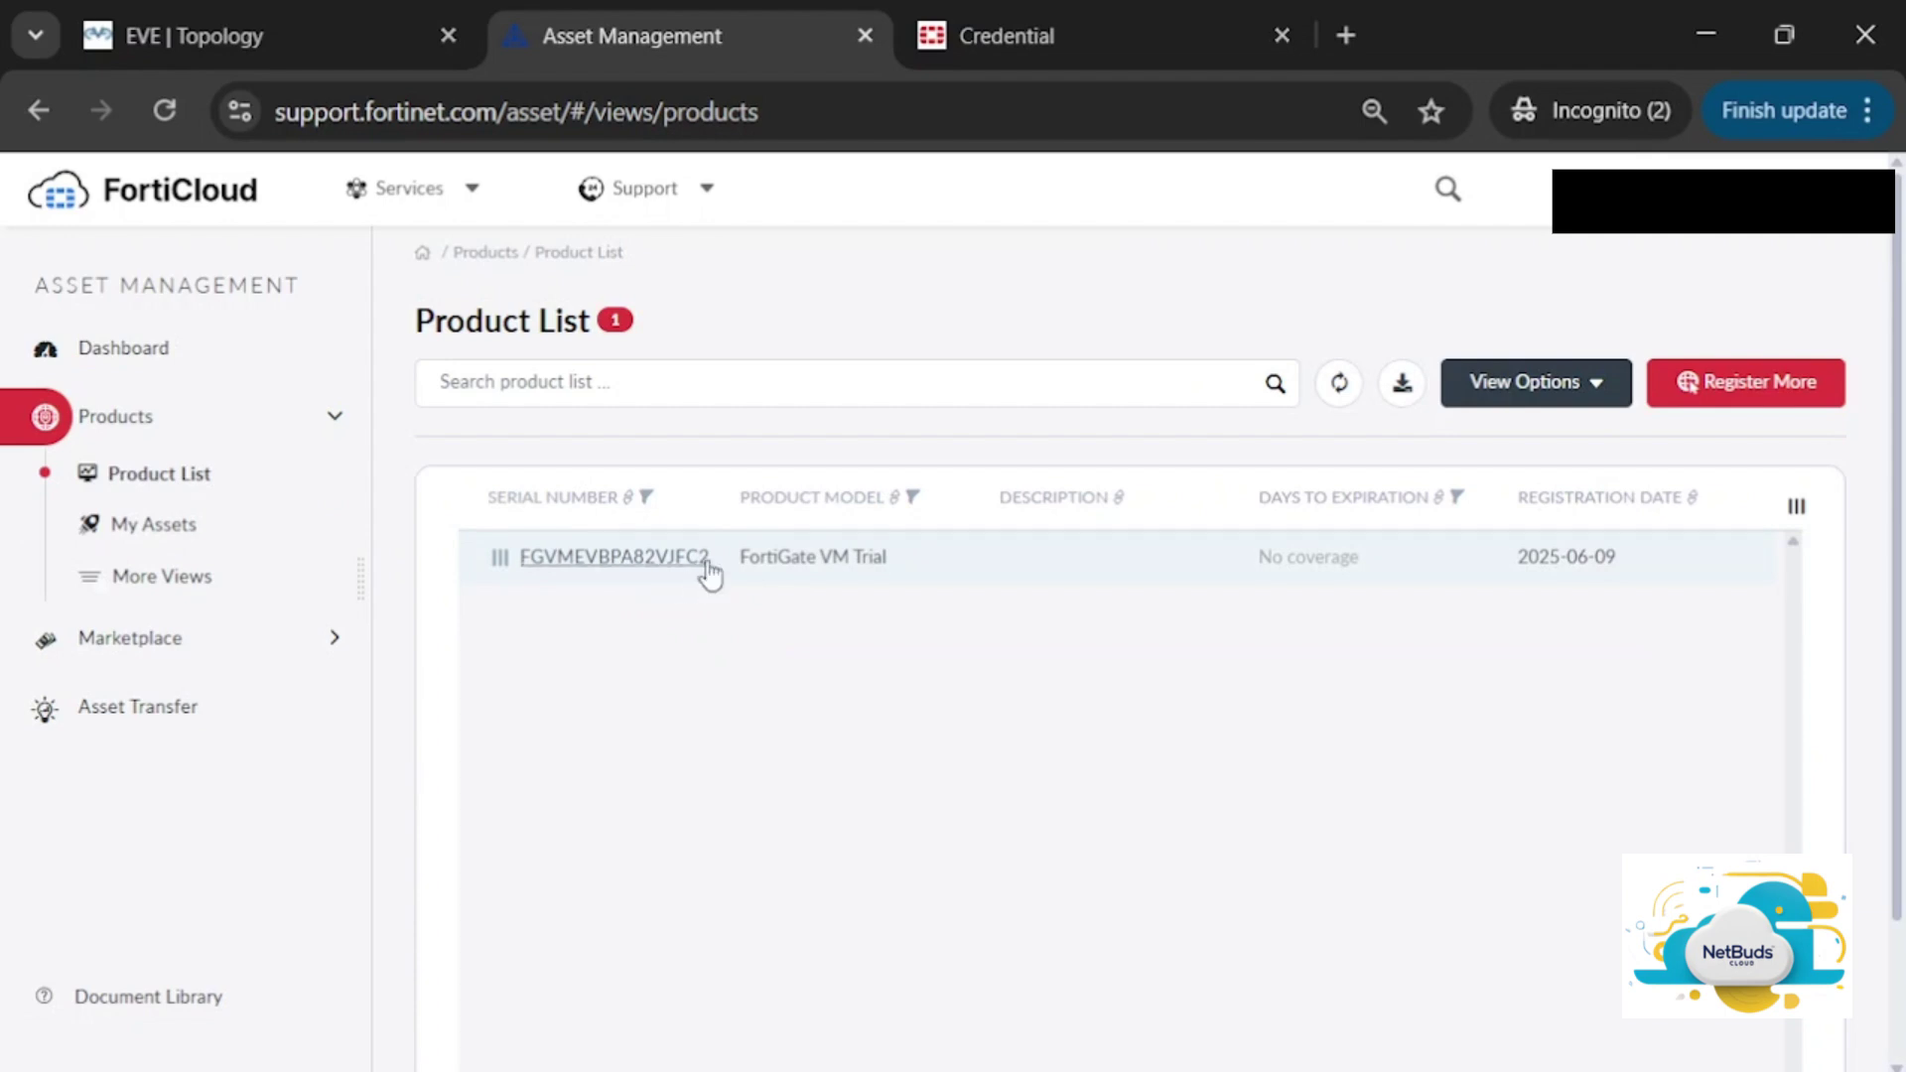
Step: Bring the FortiCloud Product List showing the FortiGate VM Trial back to the front
{"action": "left_click", "coordinate": [317, 27]}
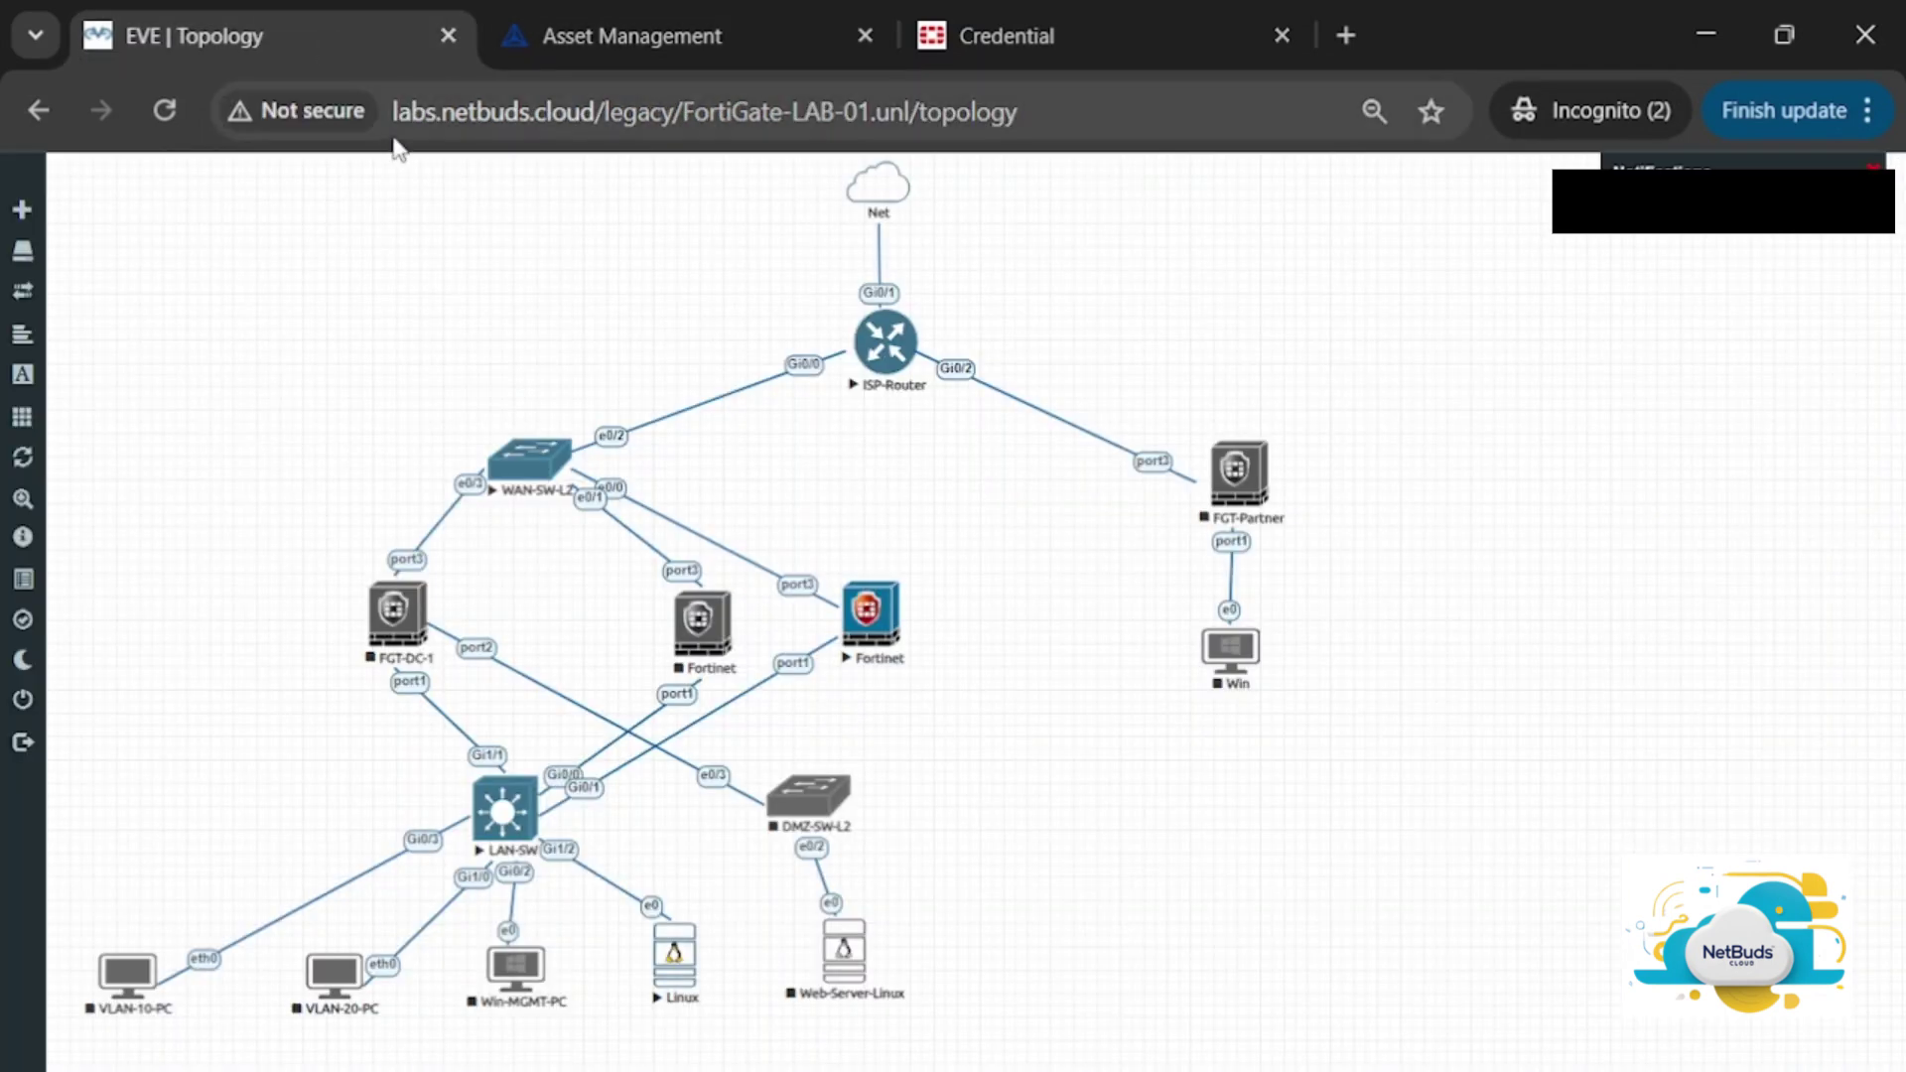
{"action": "left_click", "coordinate": [612, 26]}
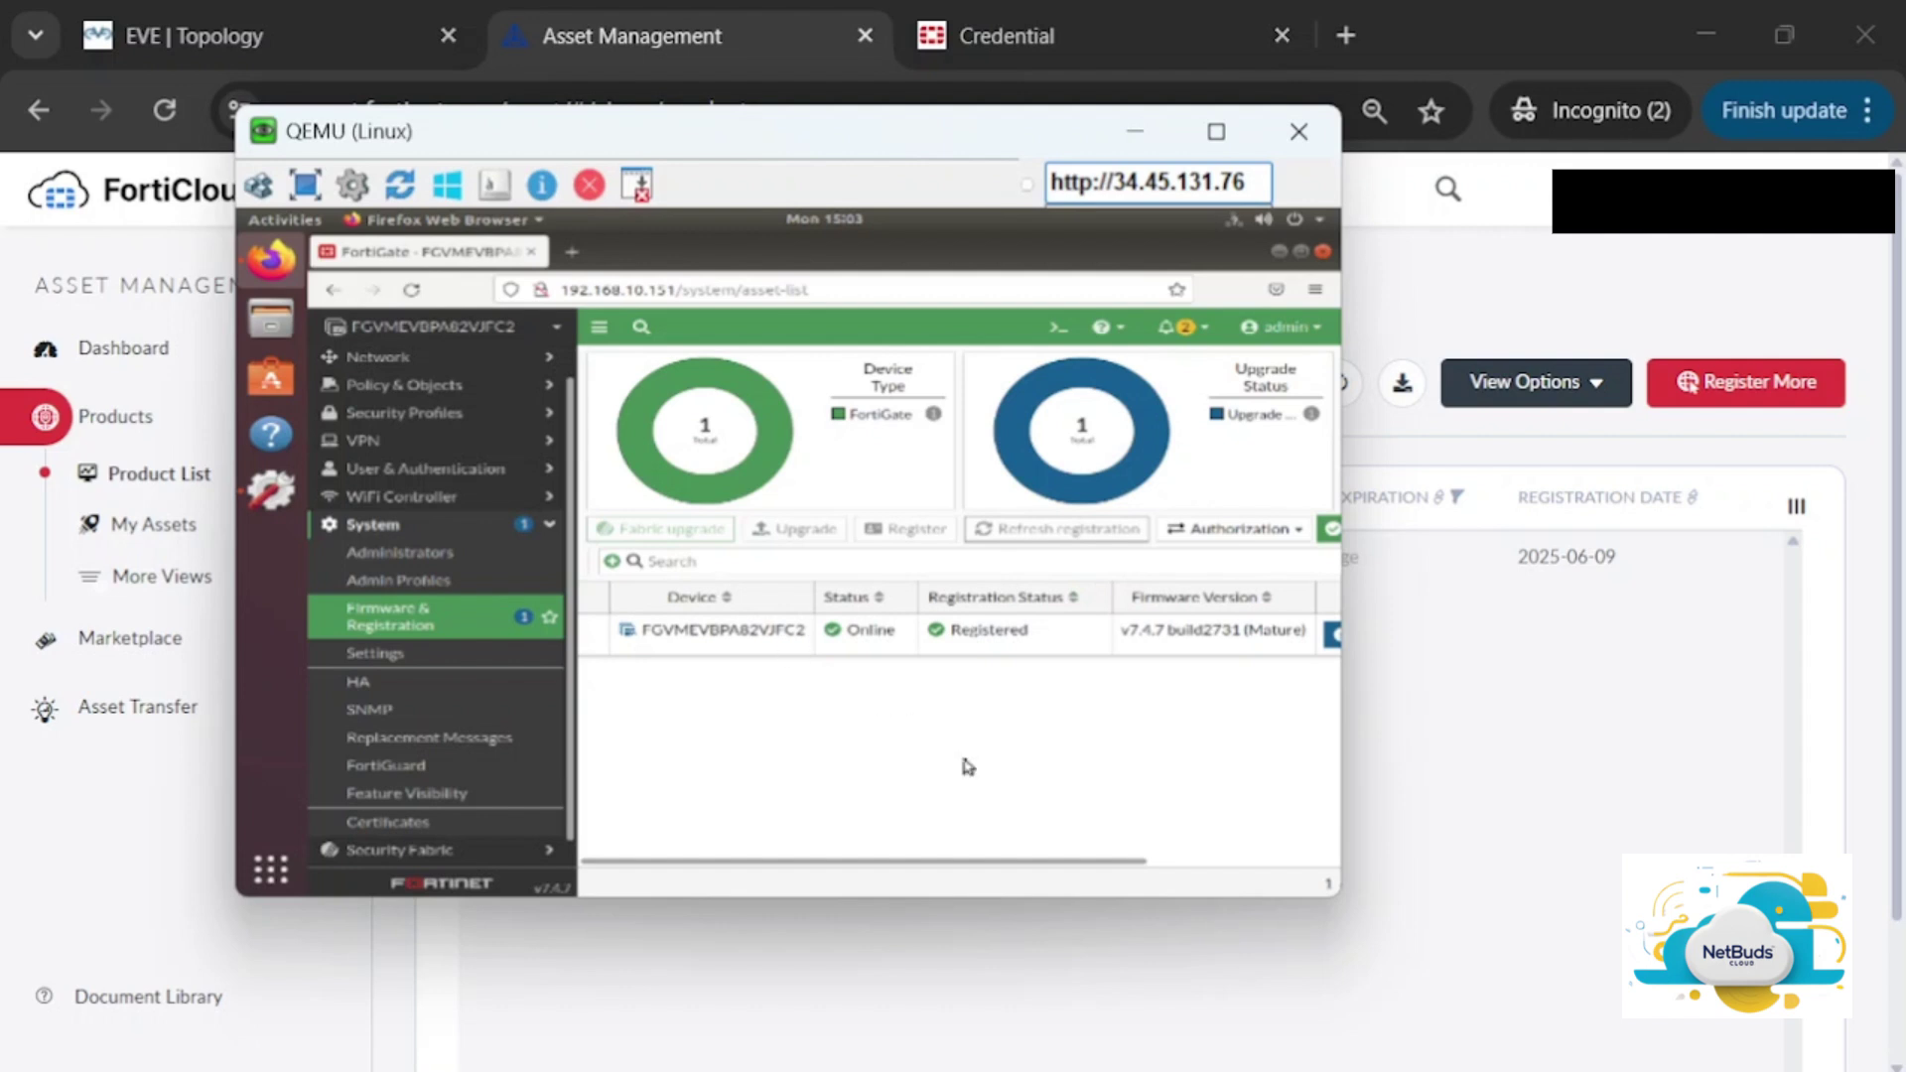
{"action": "key", "text": "alt"}
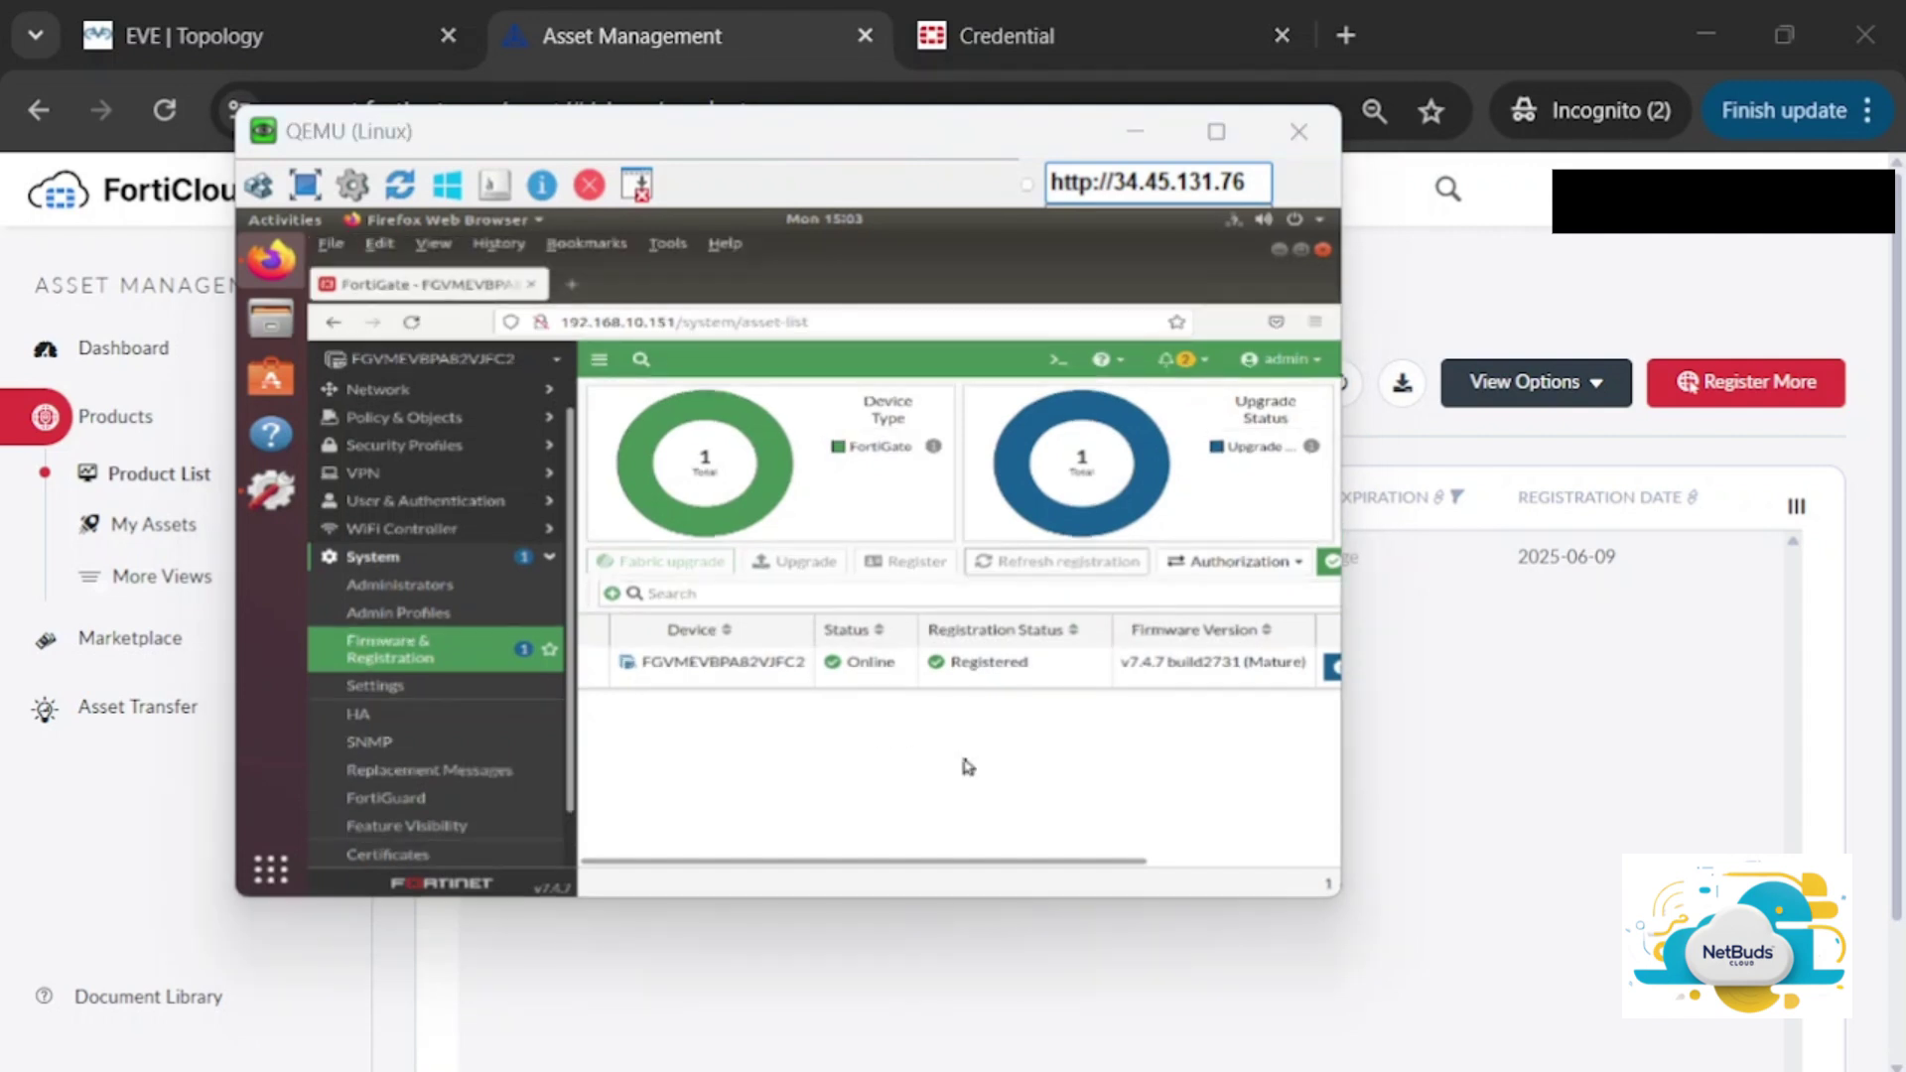
{"action": "key", "text": "alt+Tab"}
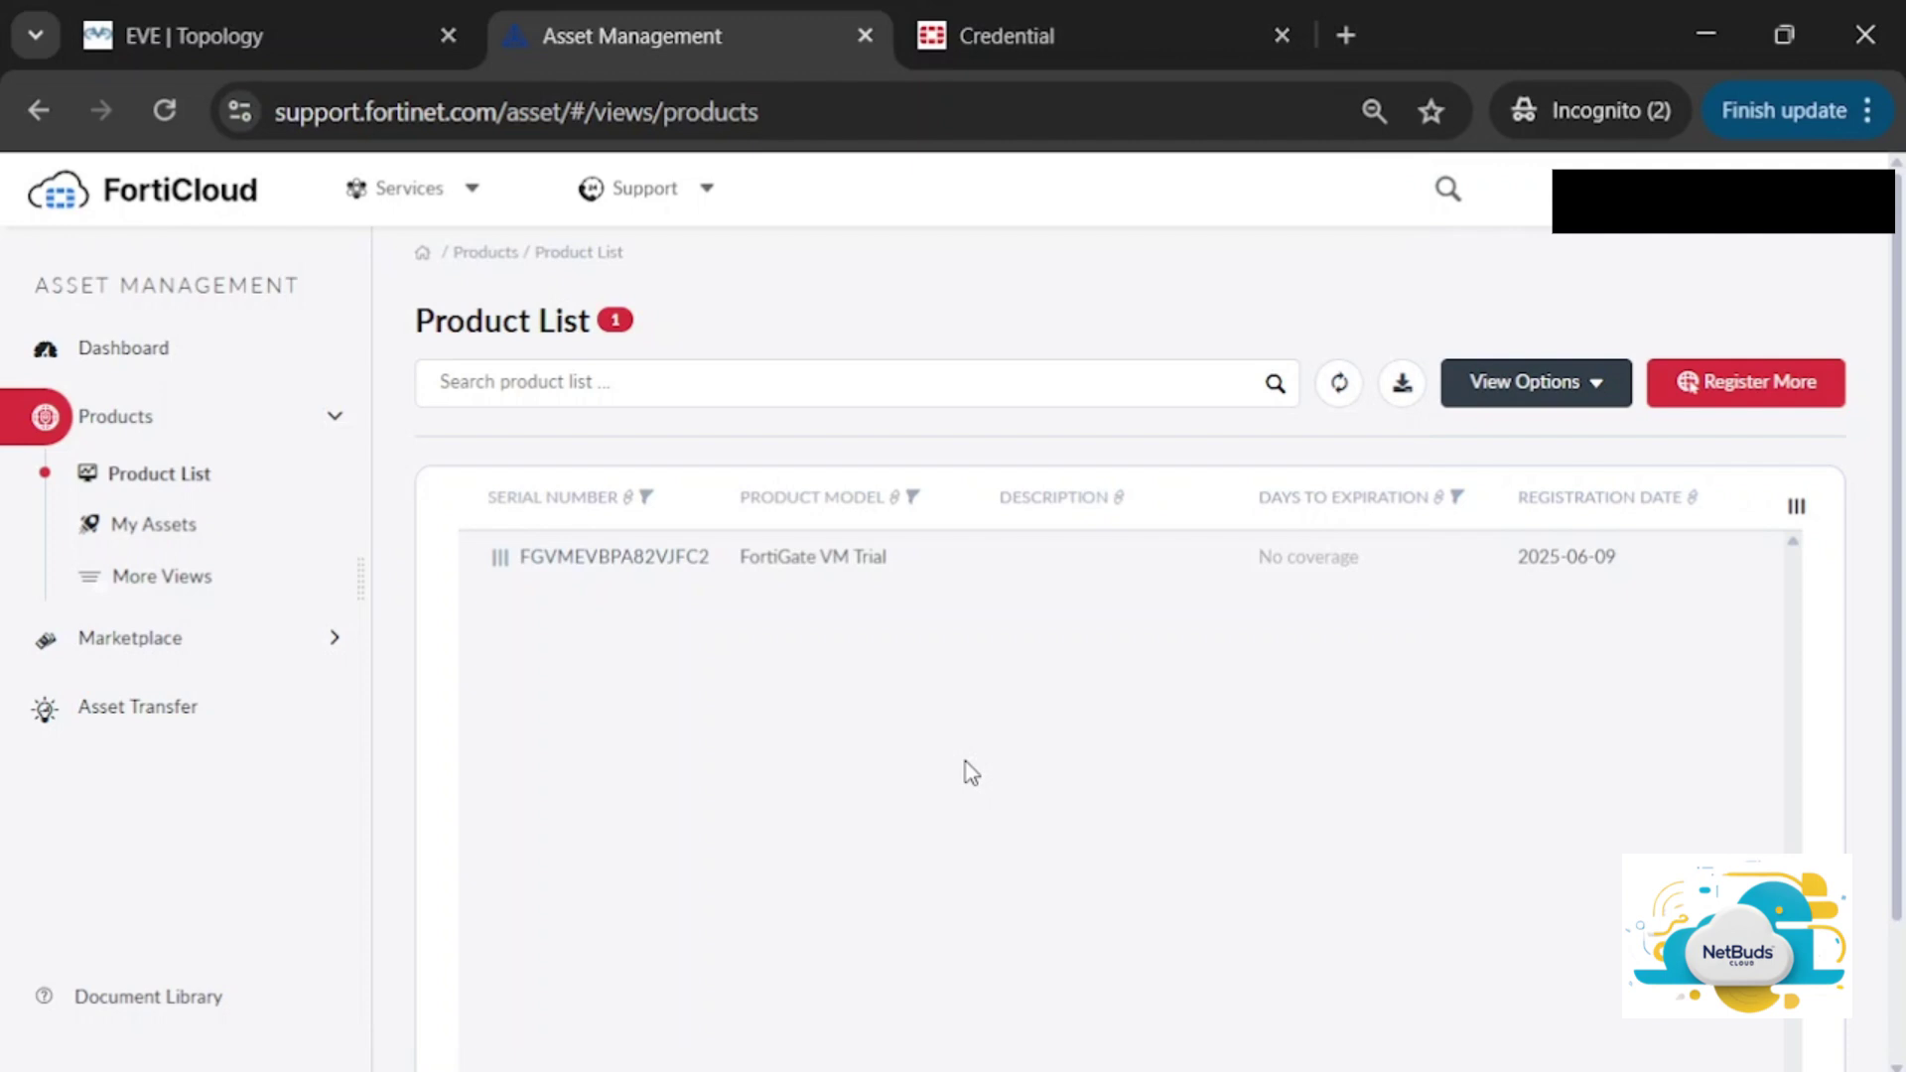